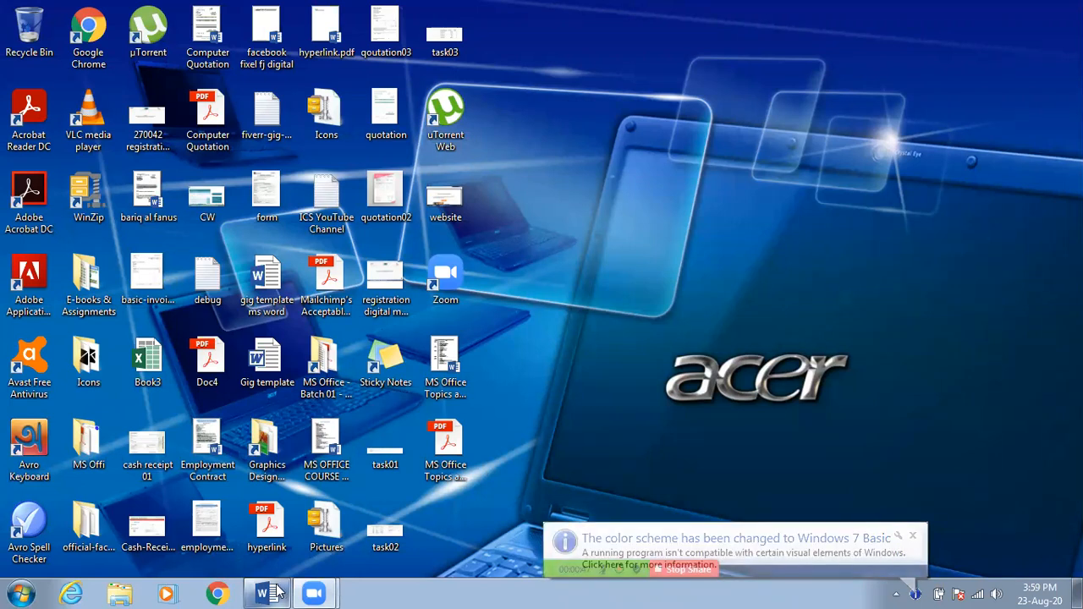
# Switch to Word, draw a rectangle about 2.5" high and 2.17" wide, and move it against the page's left margin.
pyautogui.click(278, 593)
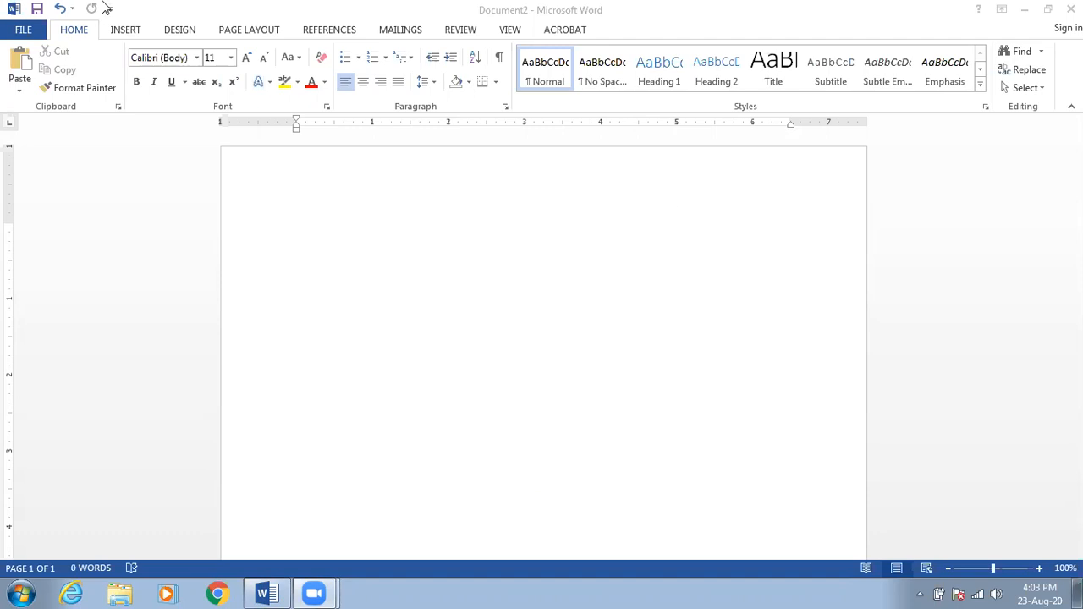
pyautogui.click(123, 33)
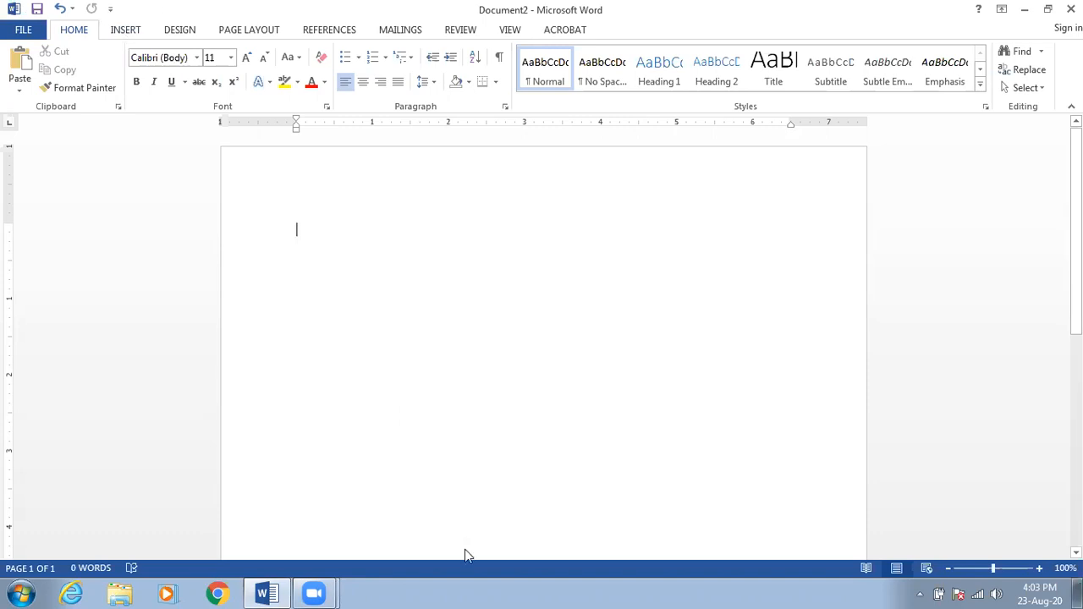
pyautogui.click(125, 32)
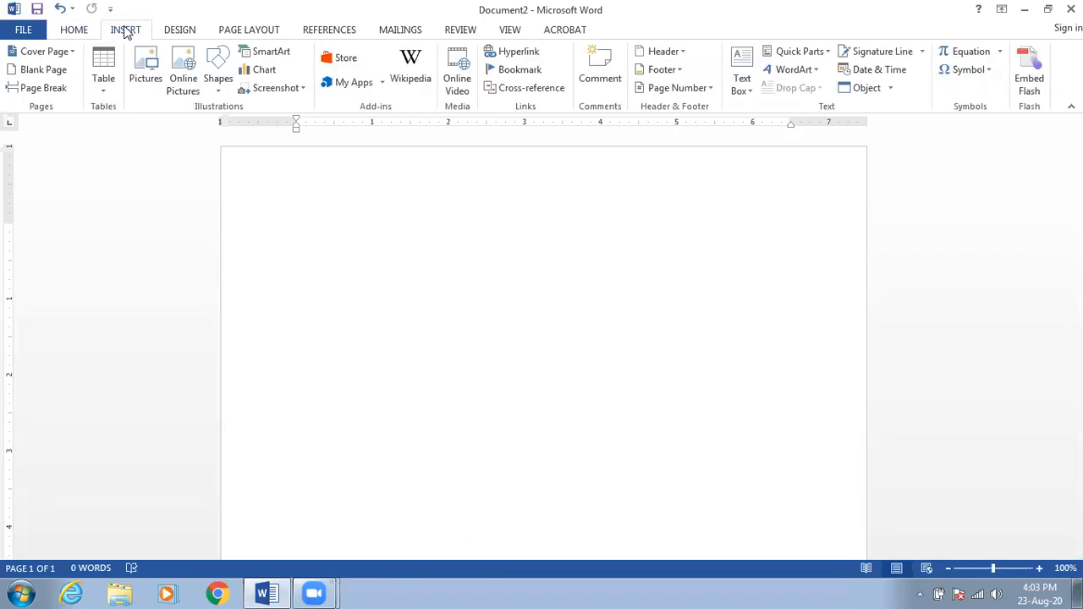
pyautogui.click(217, 69)
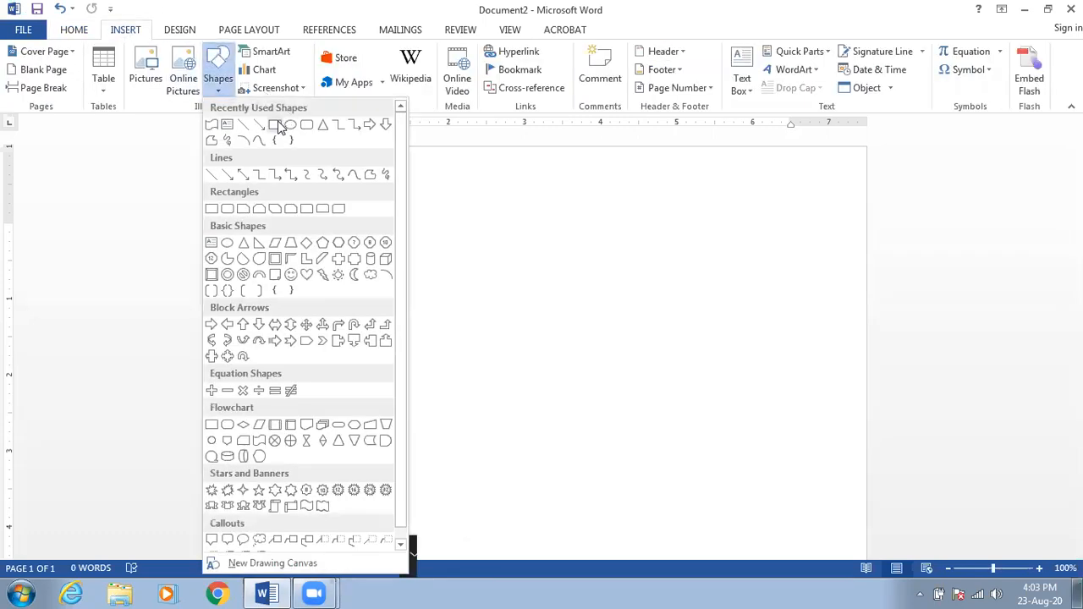
pyautogui.click(279, 125)
pyautogui.moveTo(310, 221)
pyautogui.mouseDown()
pyautogui.moveTo(537, 380)
pyautogui.moveTo(467, 411)
pyautogui.mouseUp()
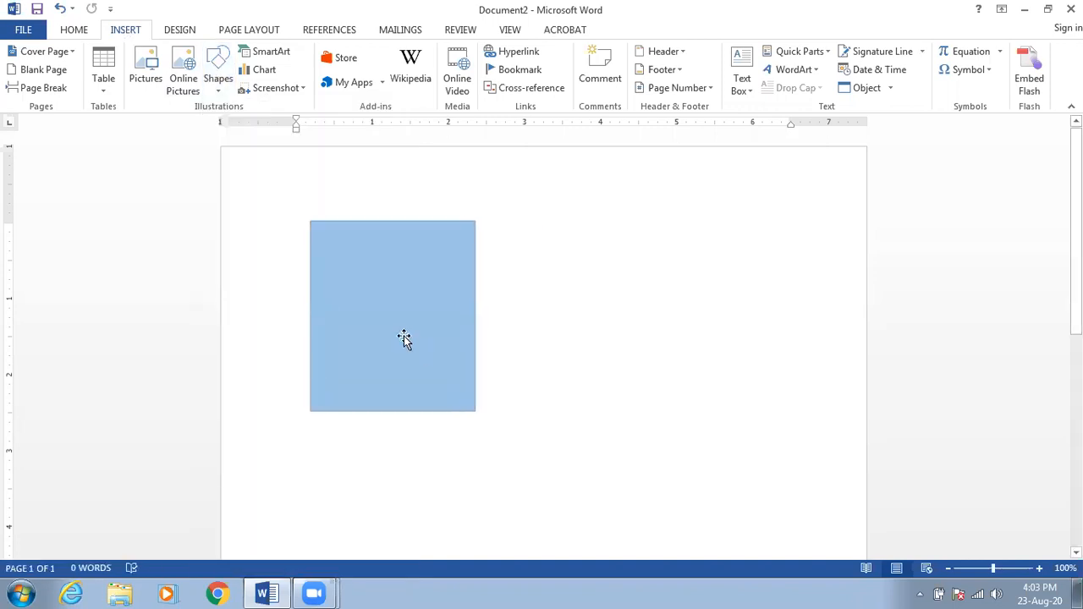
pyautogui.moveTo(404, 334)
pyautogui.mouseDown()
pyautogui.moveTo(386, 326)
pyautogui.moveTo(401, 312)
pyautogui.moveTo(380, 312)
pyautogui.moveTo(413, 287)
pyautogui.moveTo(435, 331)
pyautogui.moveTo(435, 401)
pyautogui.moveTo(426, 346)
pyautogui.moveTo(400, 348)
pyautogui.moveTo(414, 363)
pyautogui.moveTo(401, 367)
pyautogui.moveTo(365, 365)
pyautogui.moveTo(396, 369)
pyautogui.moveTo(387, 367)
pyautogui.mouseUp()
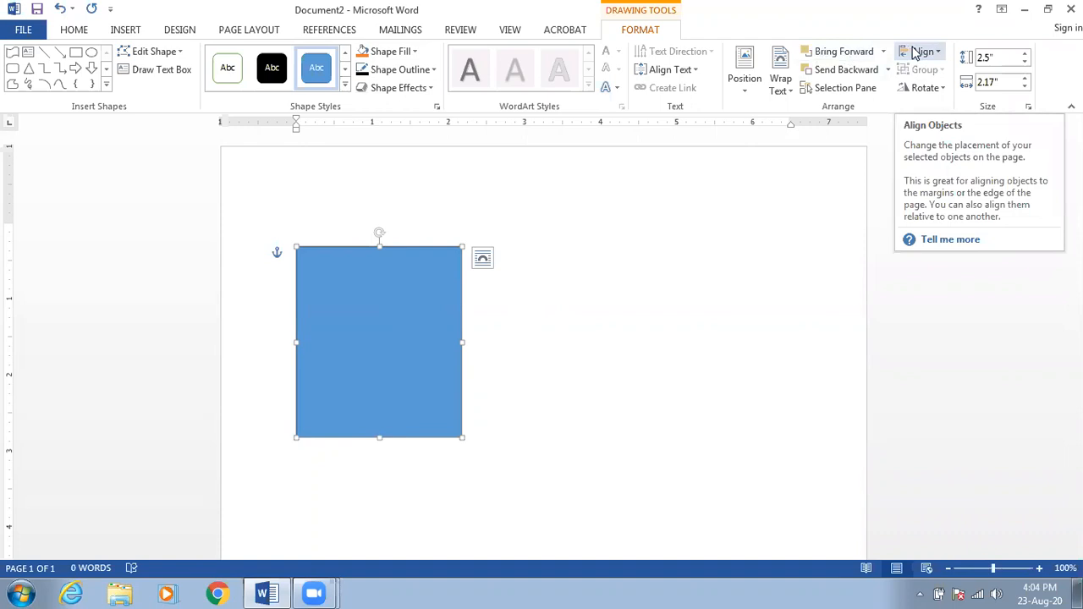
# Turn the display of alignment guides off and on again in the grid settings, and accept the settings.
pyautogui.click(916, 53)
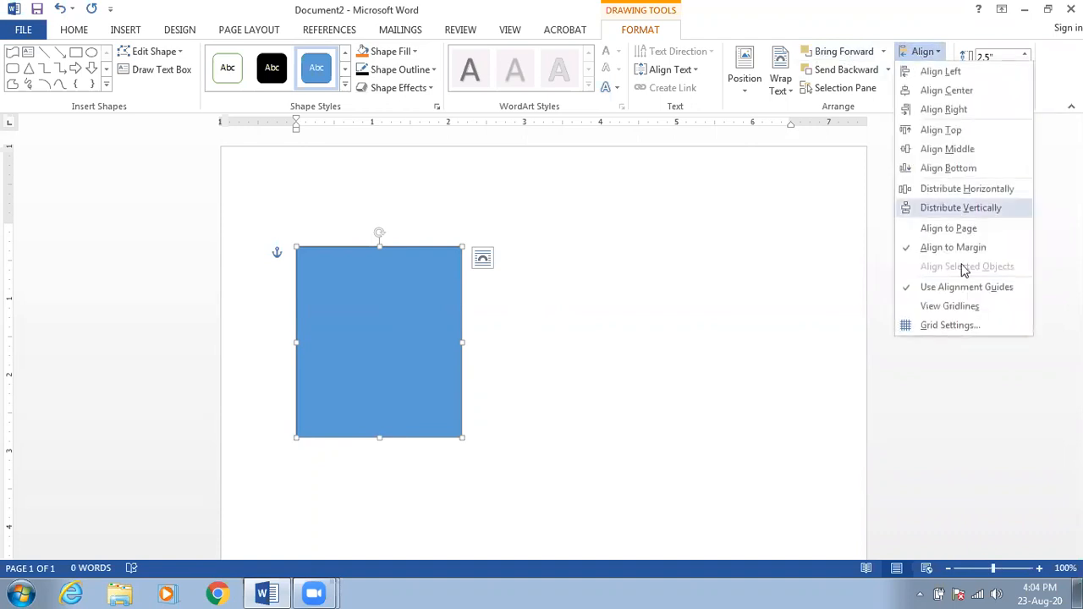
pyautogui.click(972, 327)
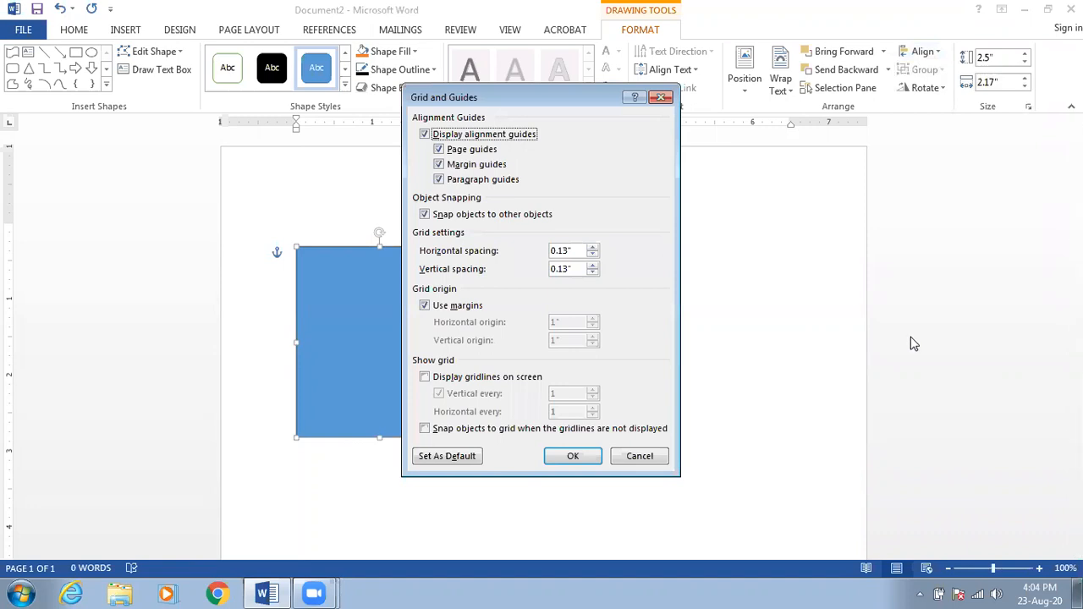
pyautogui.click(424, 136)
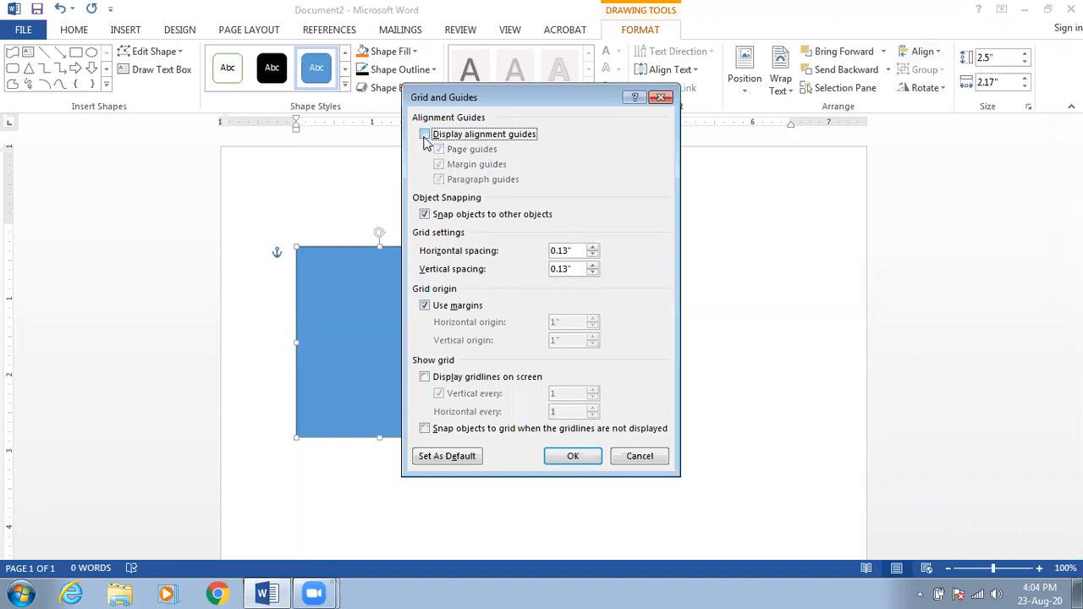
pyautogui.click(424, 137)
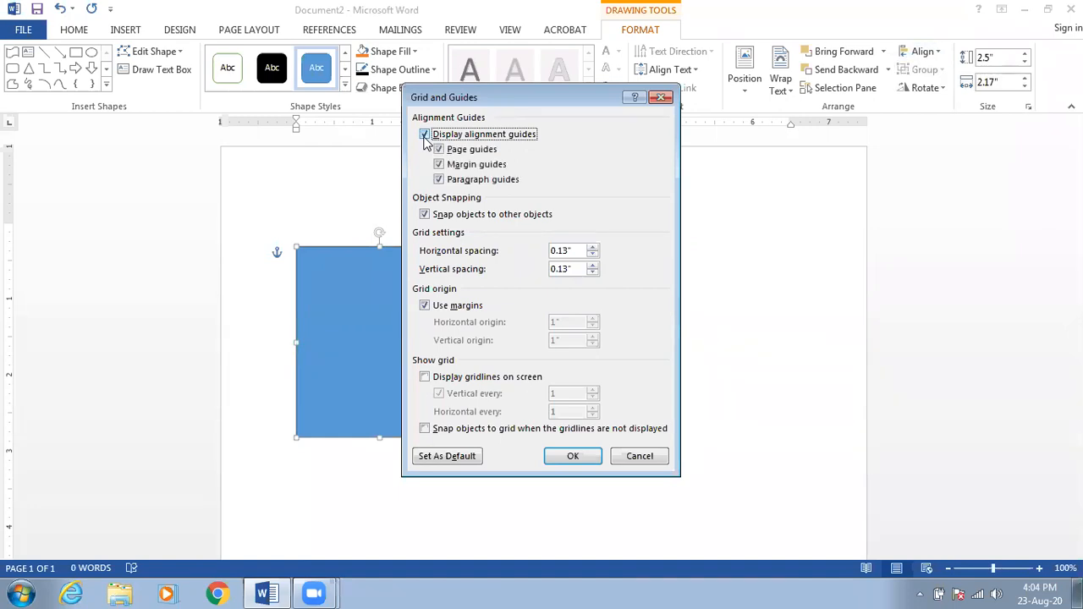
pyautogui.click(567, 461)
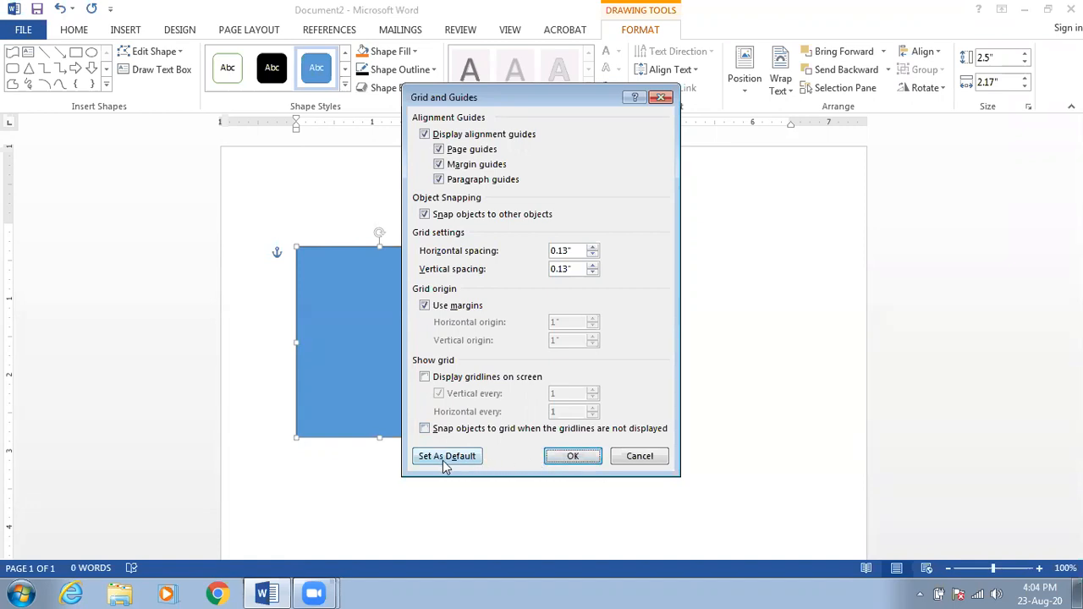
pyautogui.click(563, 457)
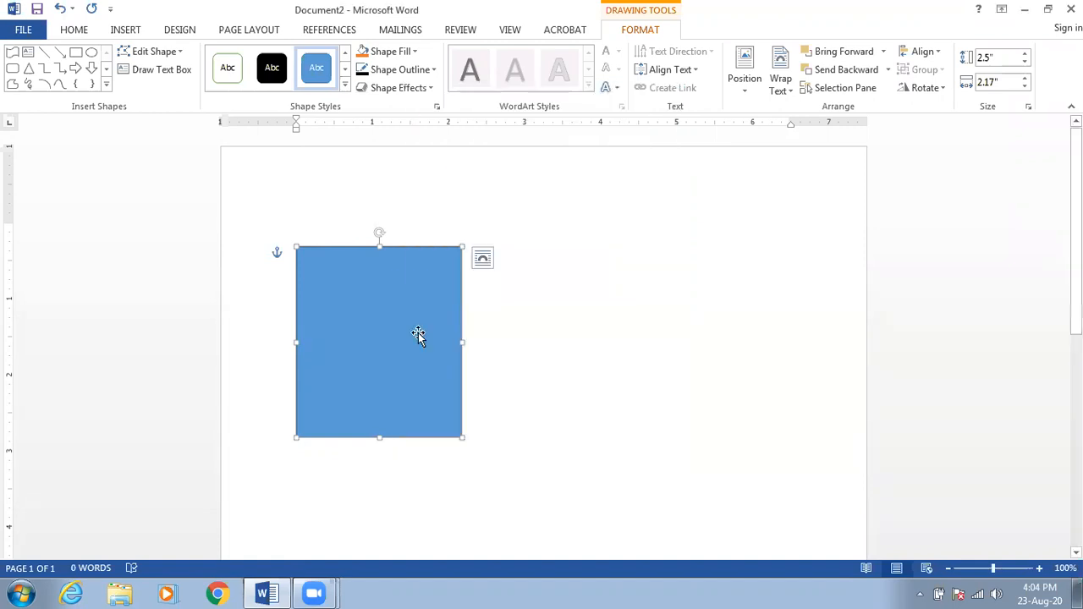
# Move the rectangle up to the top-left margin corner and review the Grid and Guides settings without changing them.
pyautogui.moveTo(372, 314); pyautogui.dragTo(380, 288)
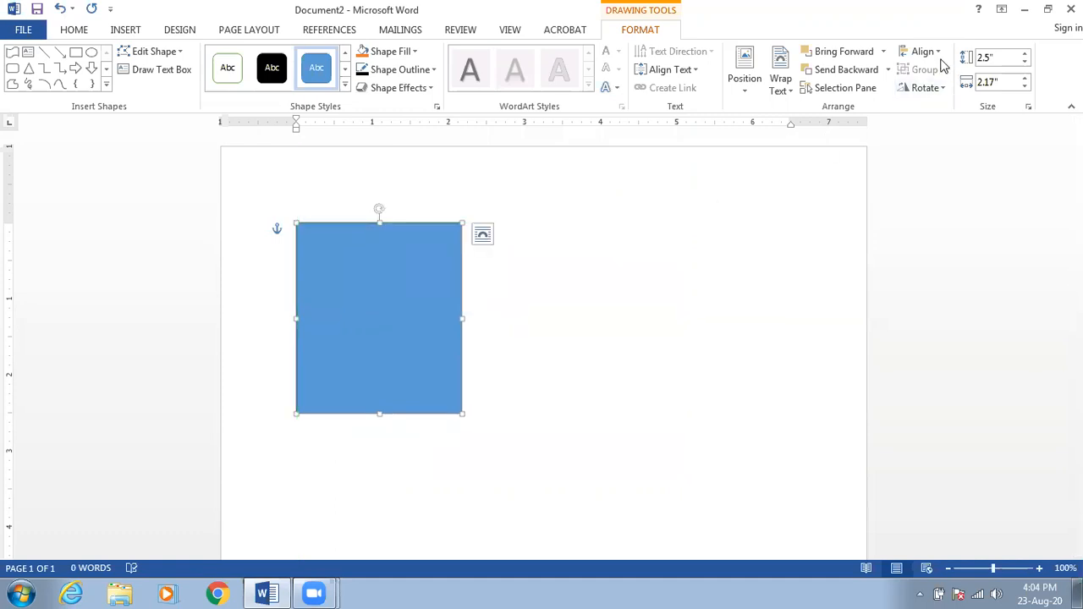
pyautogui.click(931, 52)
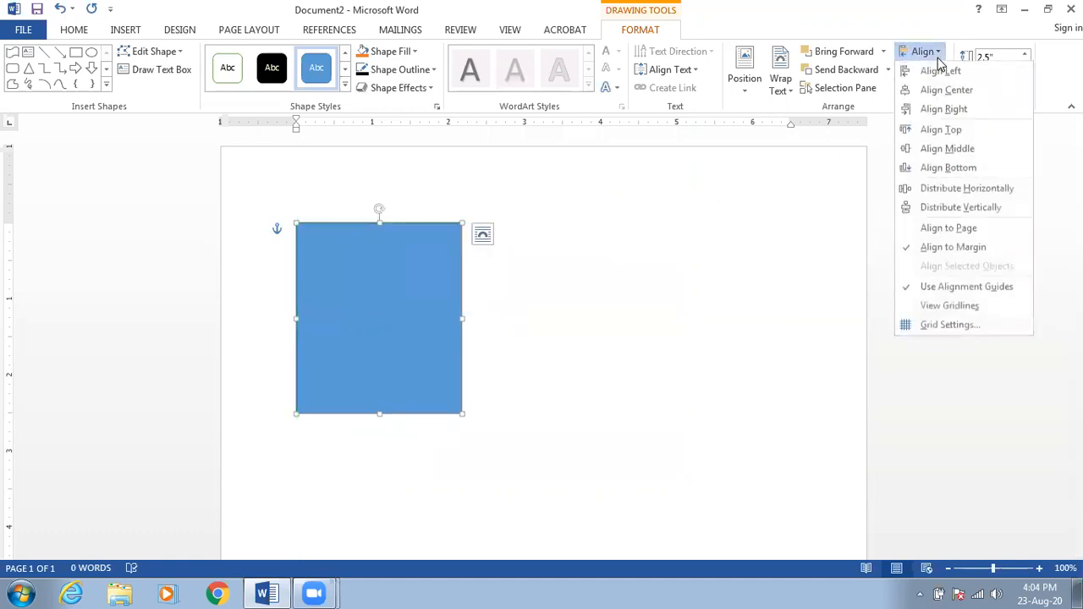
pyautogui.click(938, 327)
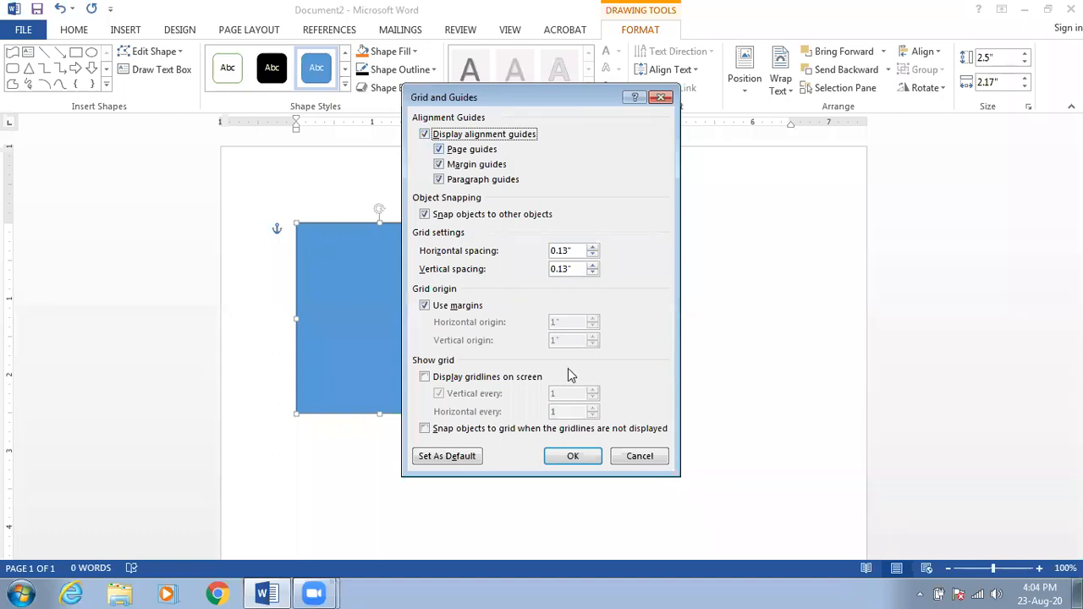
pyautogui.click(633, 457)
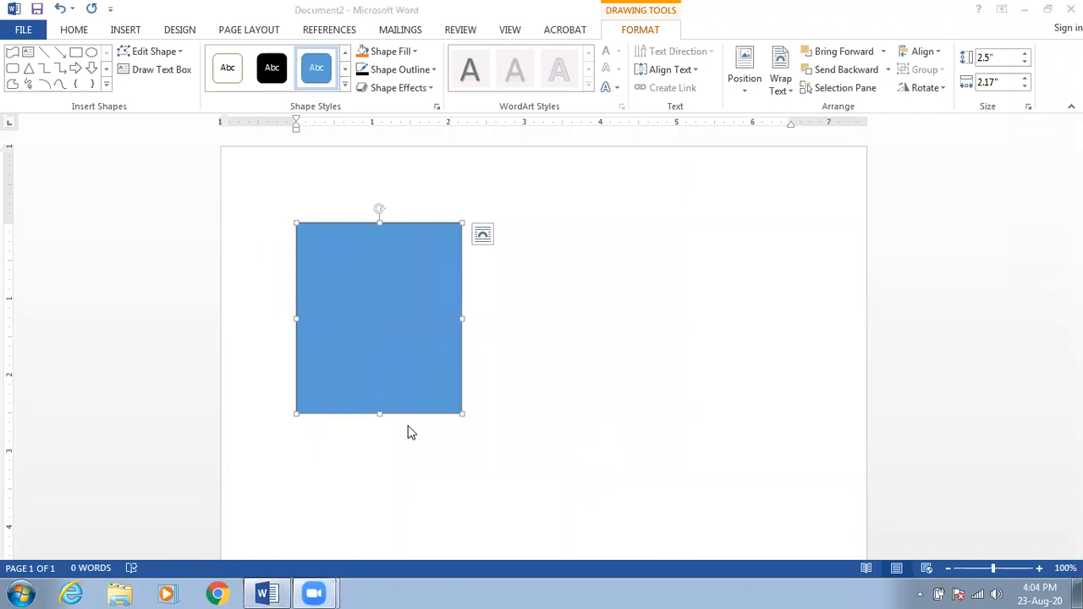
# Replace the rectangle with a new one about 2.26" high and 2.31" wide near the page's top-left margin corner.
pyautogui.click(387, 301)
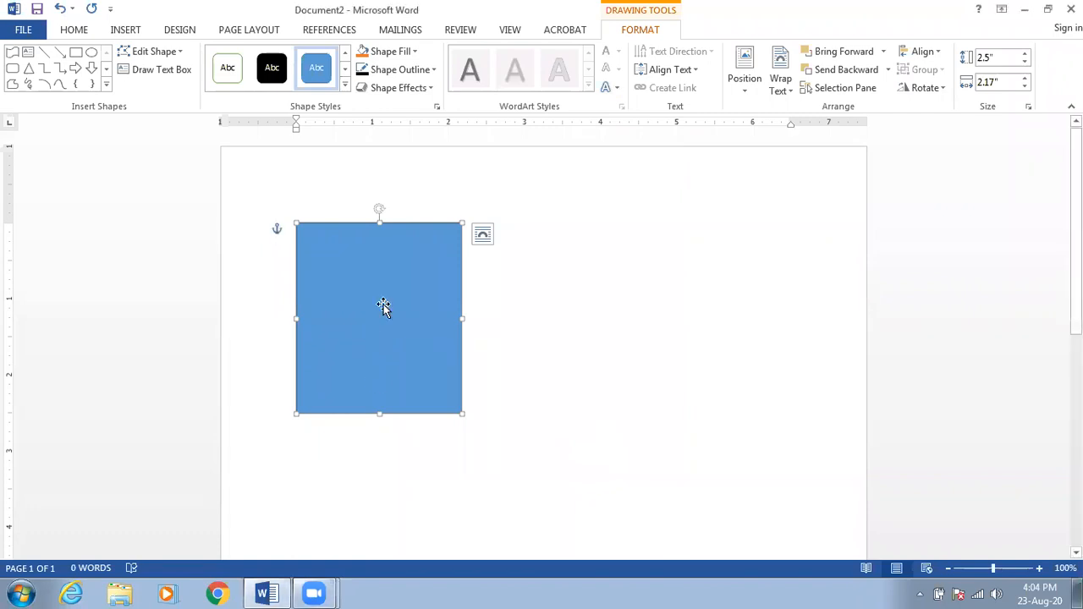
pyautogui.press('Delete')
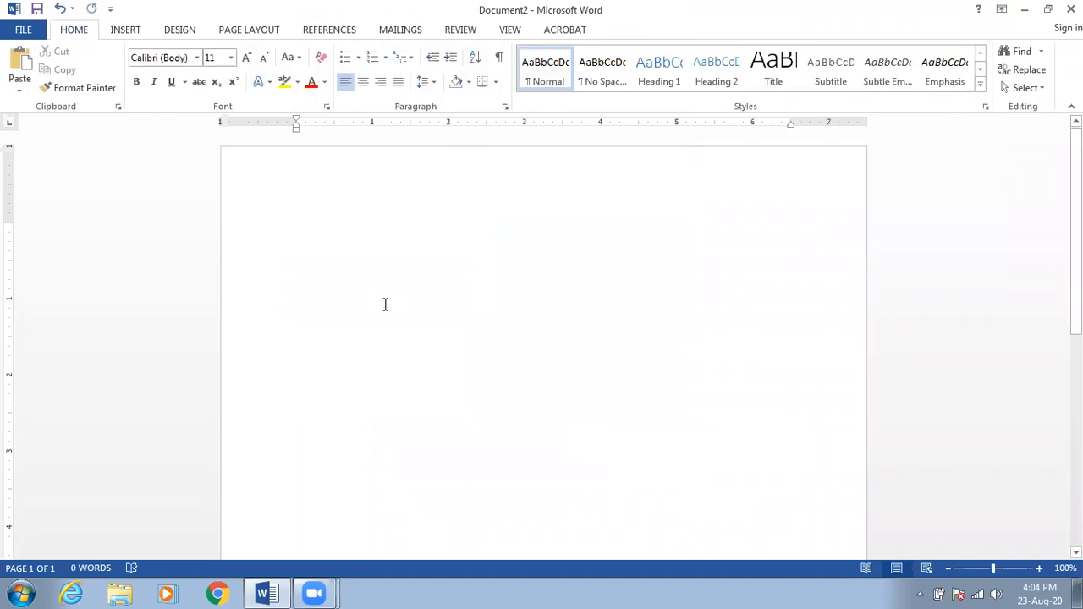
pyautogui.click(124, 32)
pyautogui.click(219, 76)
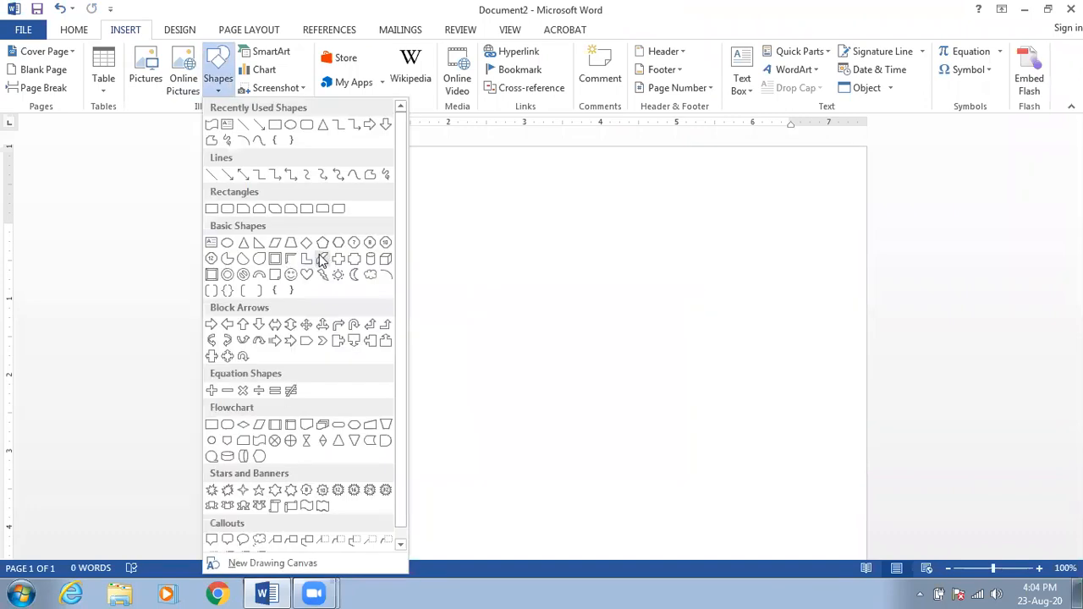
pyautogui.click(275, 125)
pyautogui.moveTo(304, 224); pyautogui.dragTo(480, 395)
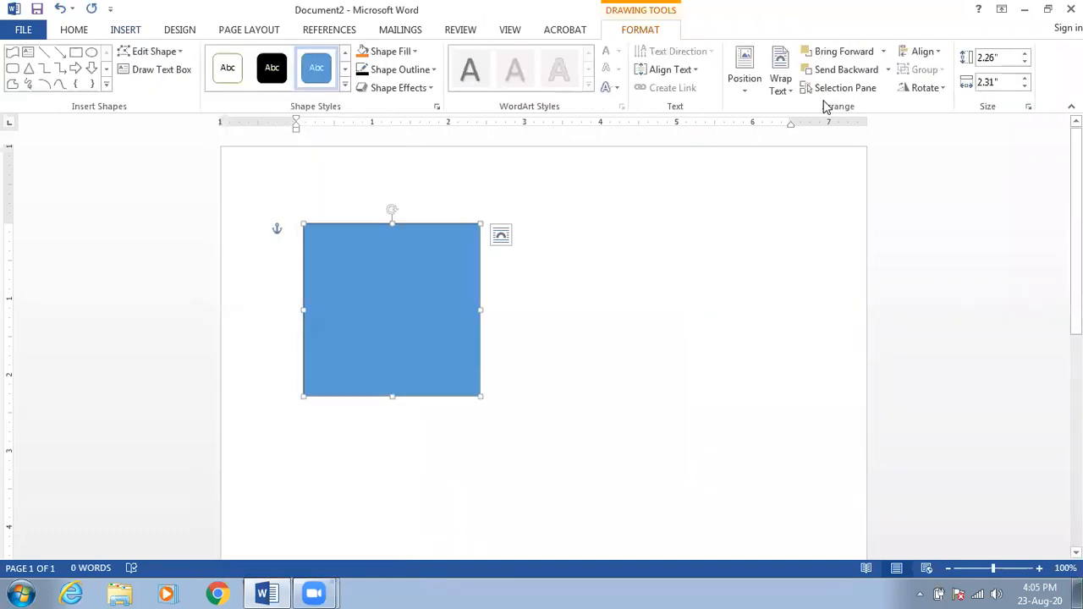
# Check the Grid and Guides settings for alignment guides, object snapping and grid spacing, and accept them.
pyautogui.click(923, 51)
pyautogui.click(948, 326)
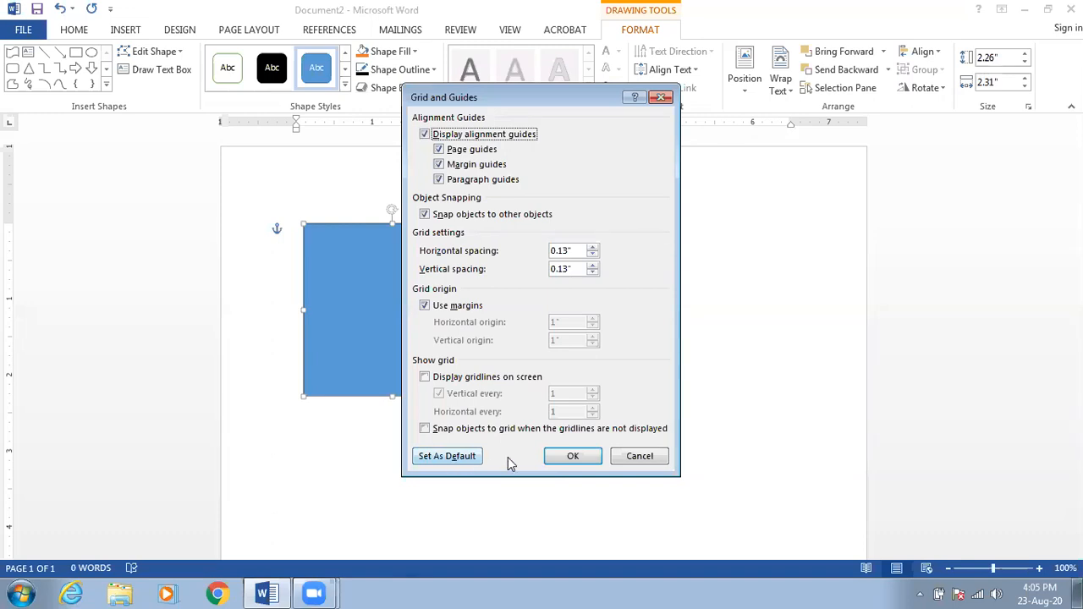
pyautogui.click(581, 460)
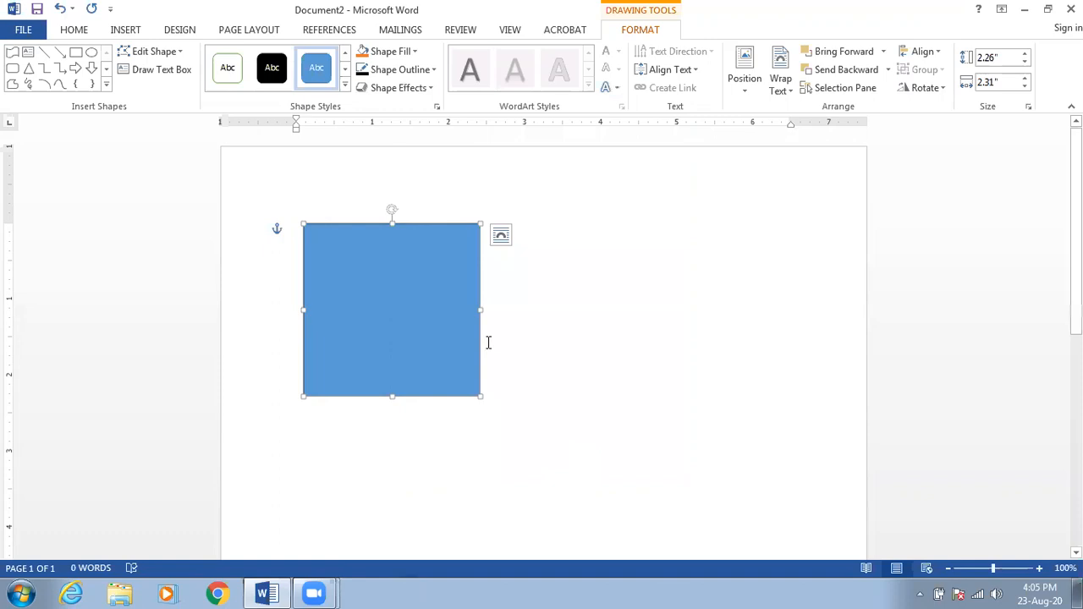
# Try moving the rectangle along the left and top margins with the alignment guides, and delete it.
pyautogui.moveTo(428, 293)
pyautogui.mouseDown()
pyautogui.moveTo(415, 299)
pyautogui.moveTo(431, 303)
pyautogui.moveTo(431, 285)
pyautogui.moveTo(418, 286)
pyautogui.mouseUp()
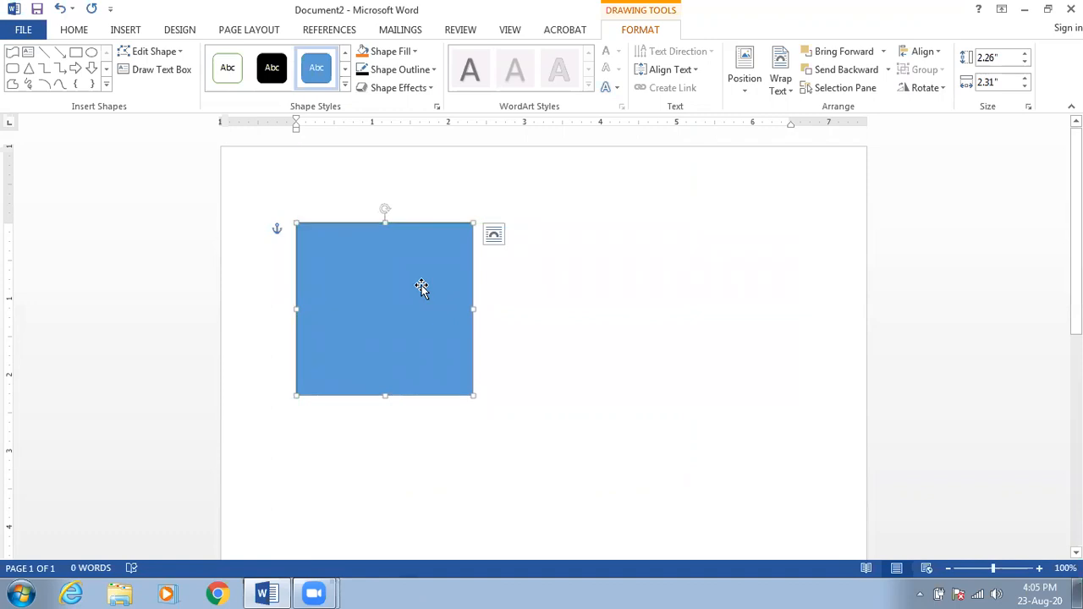
pyautogui.moveTo(421, 289); pyautogui.dragTo(421, 288)
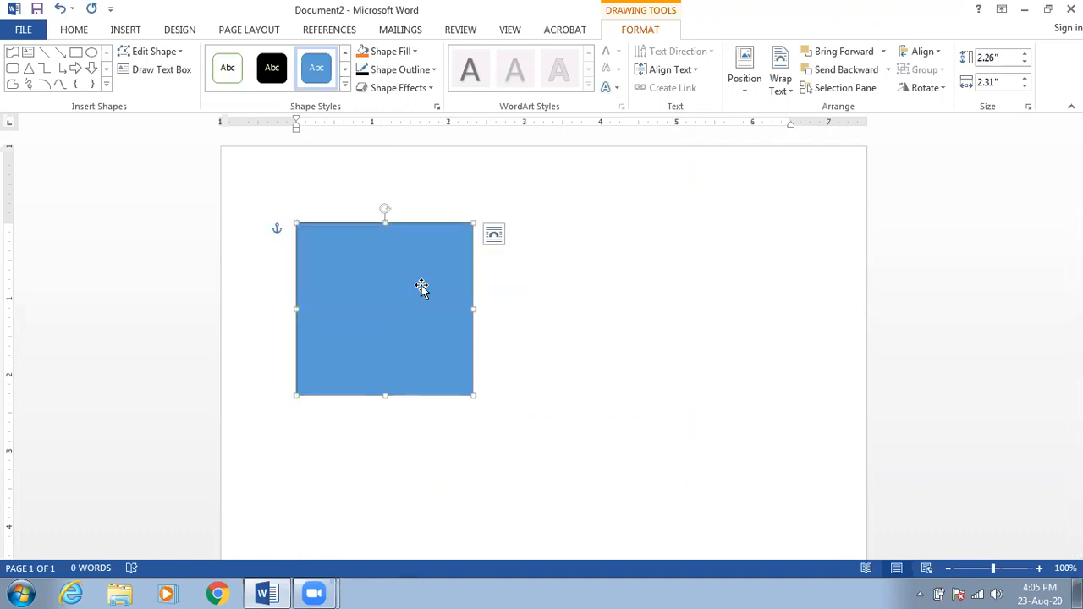
pyautogui.moveTo(380, 297)
pyautogui.mouseDown()
pyautogui.moveTo(597, 283)
pyautogui.moveTo(730, 306)
pyautogui.moveTo(683, 296)
pyautogui.moveTo(523, 317)
pyautogui.moveTo(359, 300)
pyautogui.moveTo(396, 304)
pyautogui.mouseUp()
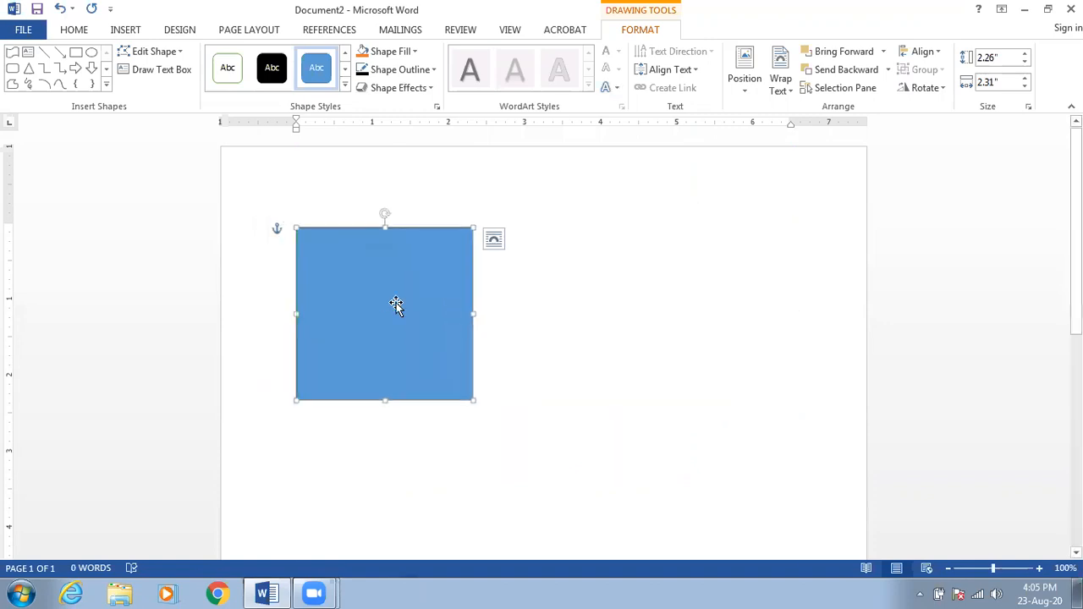
pyautogui.press('Delete')
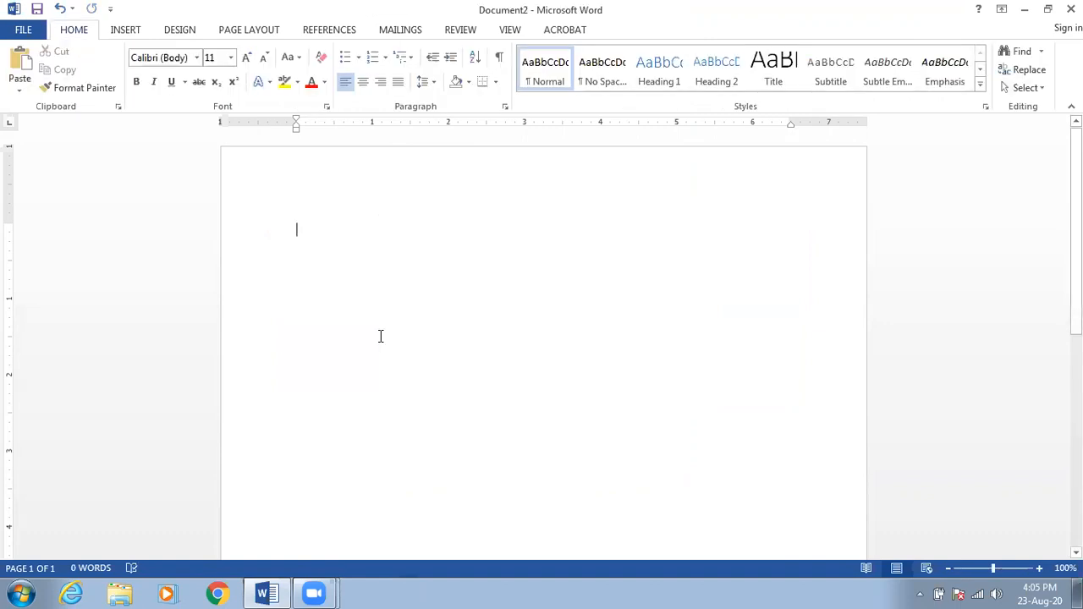
# Insert the image "profile pic (1)" from the Downloads folder into the blank Word document.
pyautogui.click(120, 593)
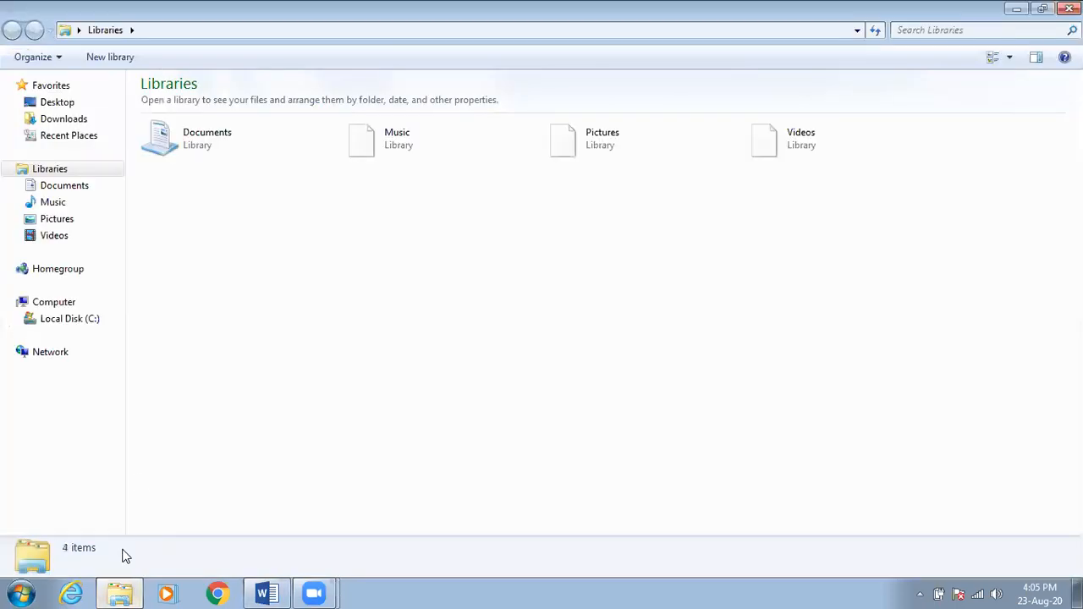
pyautogui.click(66, 121)
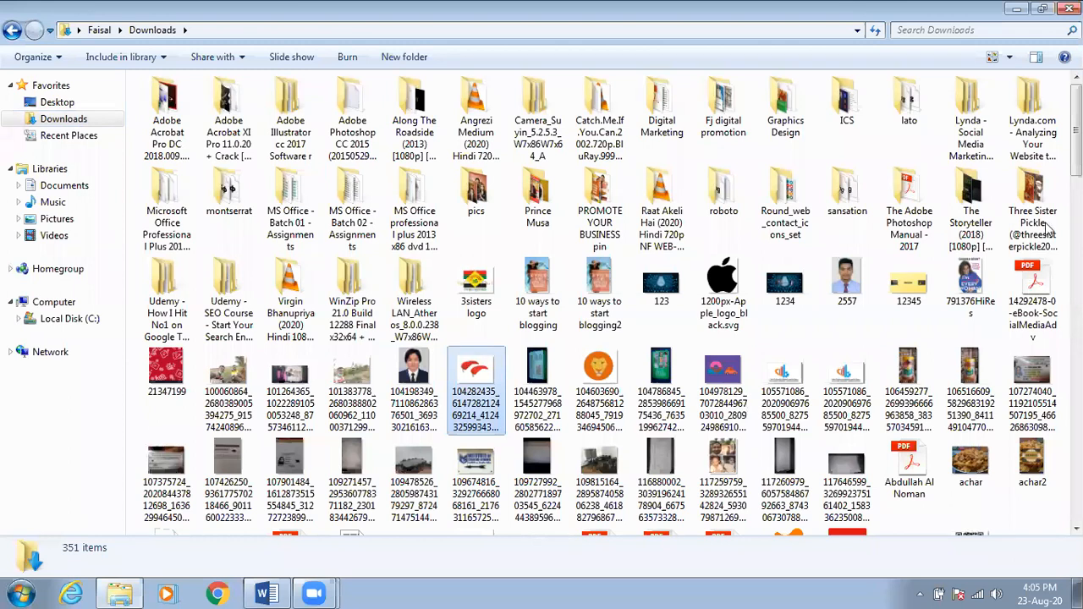
pyautogui.click(476, 390)
pyautogui.scroll(-6, 476, 390)
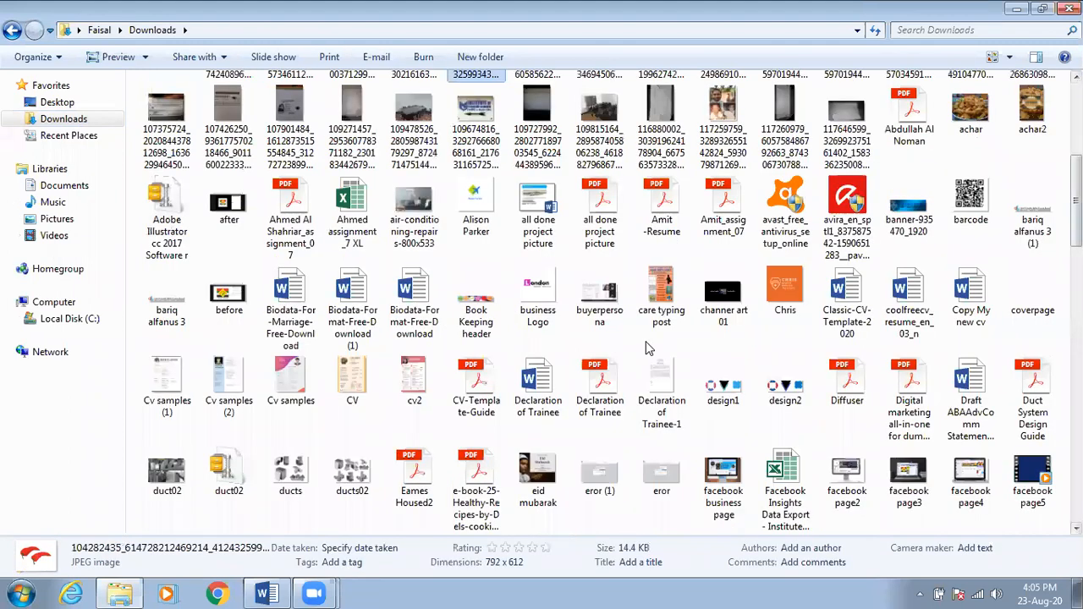
pyautogui.scroll(-5, 641, 349)
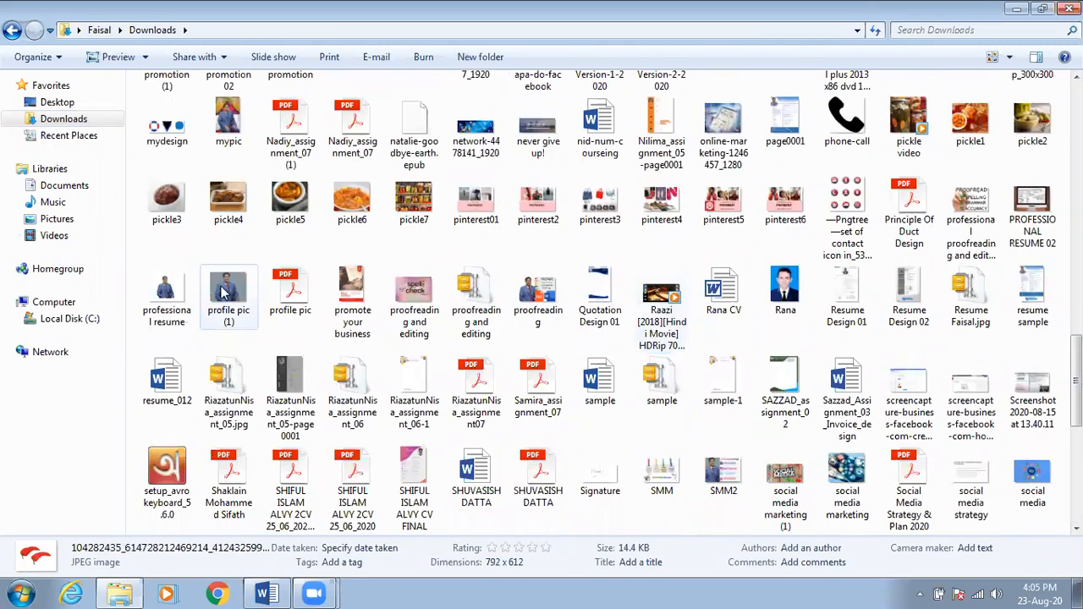
pyautogui.click(225, 290)
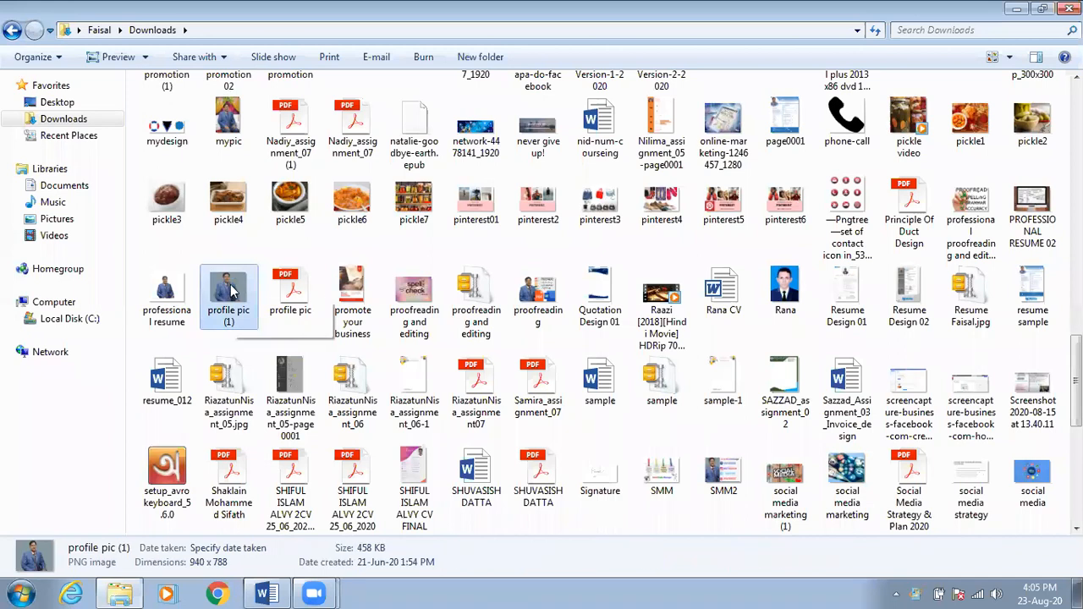
pyautogui.moveTo(235, 291); pyautogui.dragTo(329, 481)
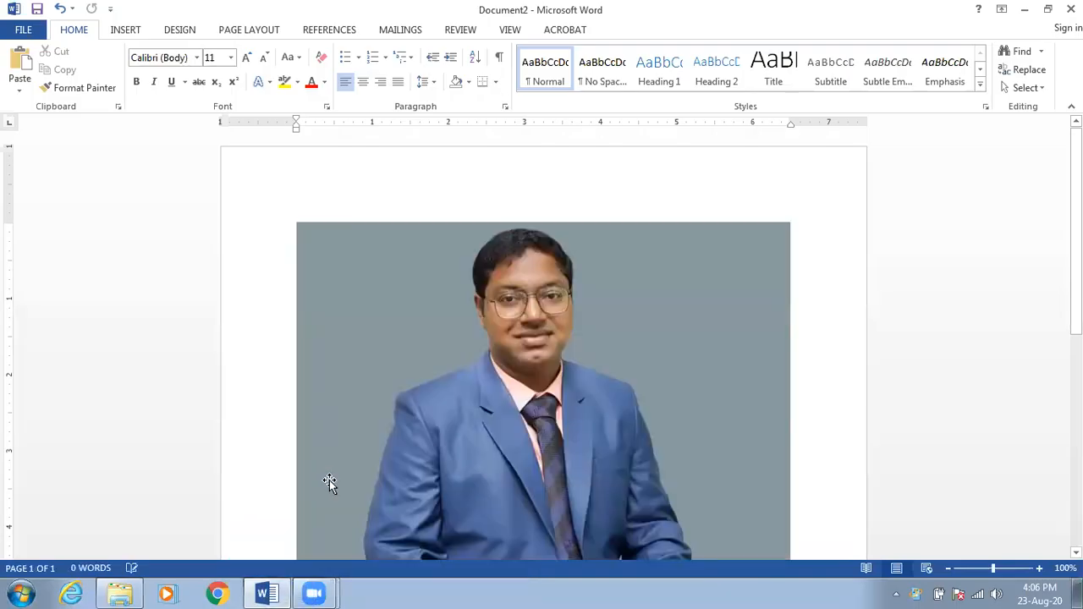
# Give the inserted portrait picture a border with a weight of 6 pt.
pyautogui.click(501, 359)
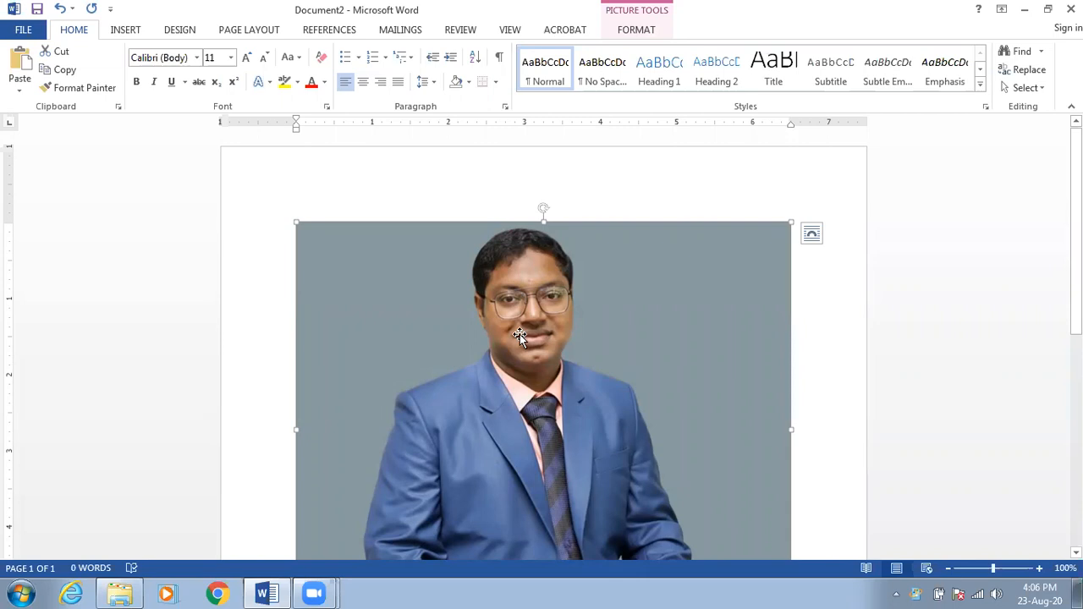
pyautogui.click(640, 35)
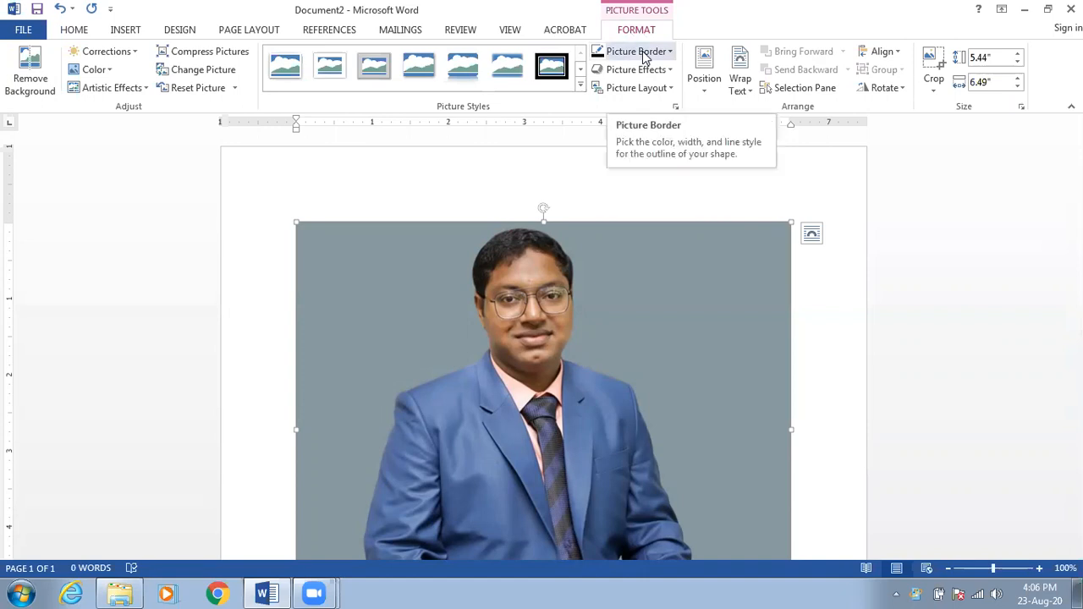
pyautogui.click(643, 52)
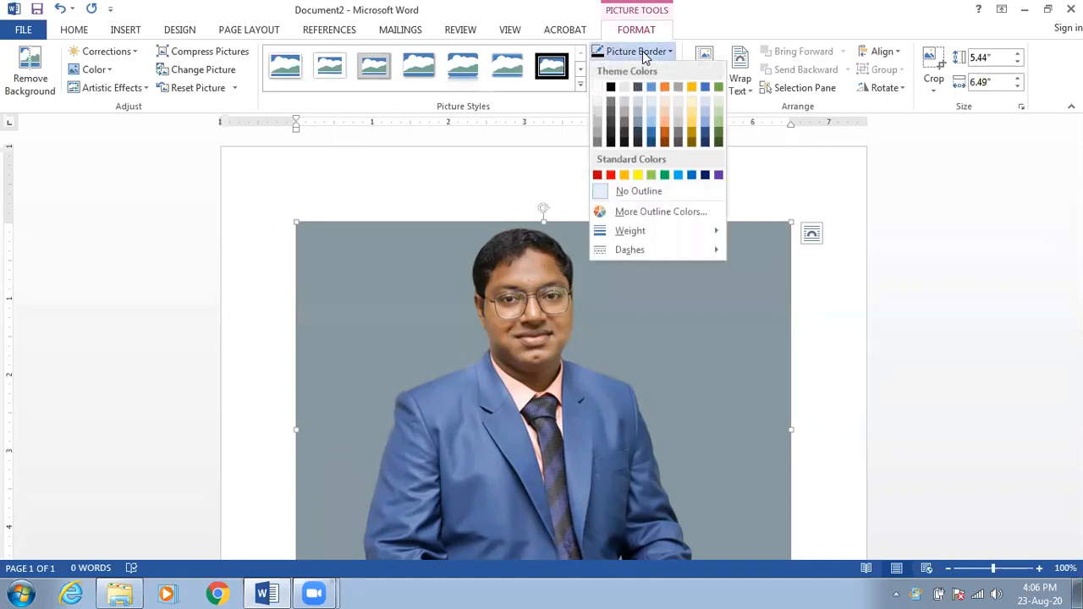
pyautogui.moveTo(653, 236)
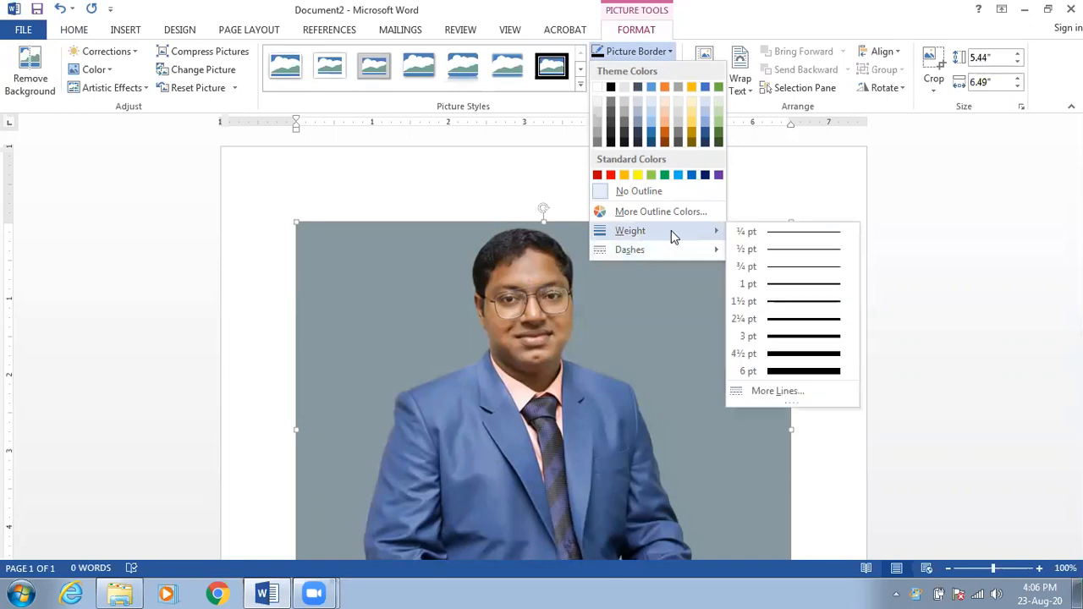
pyautogui.click(787, 370)
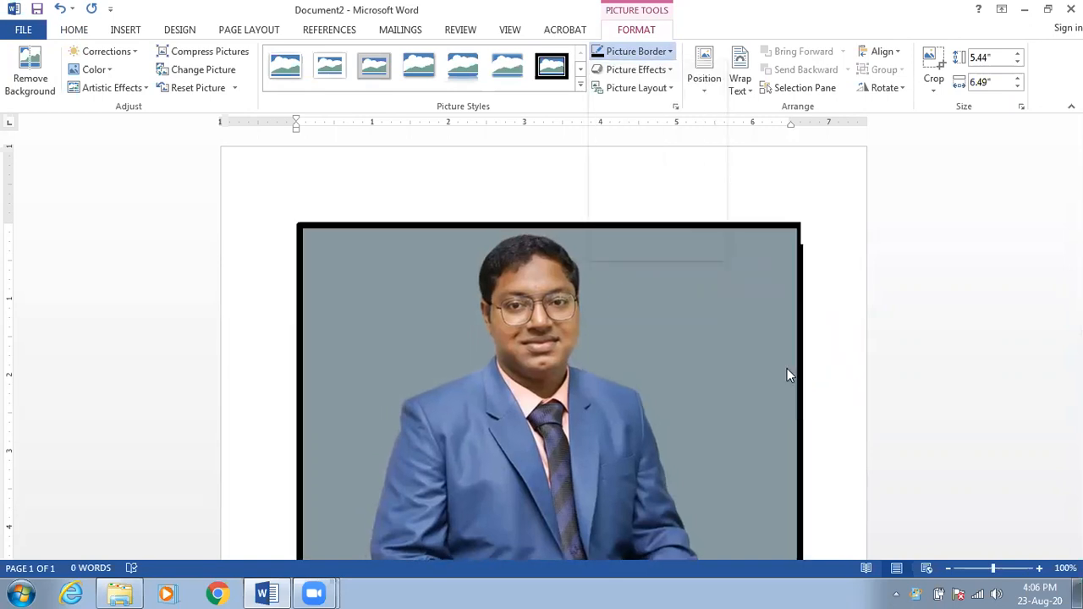
# Try the second and then the fourth preset effect of the first preset row on the picture.
pyautogui.click(650, 69)
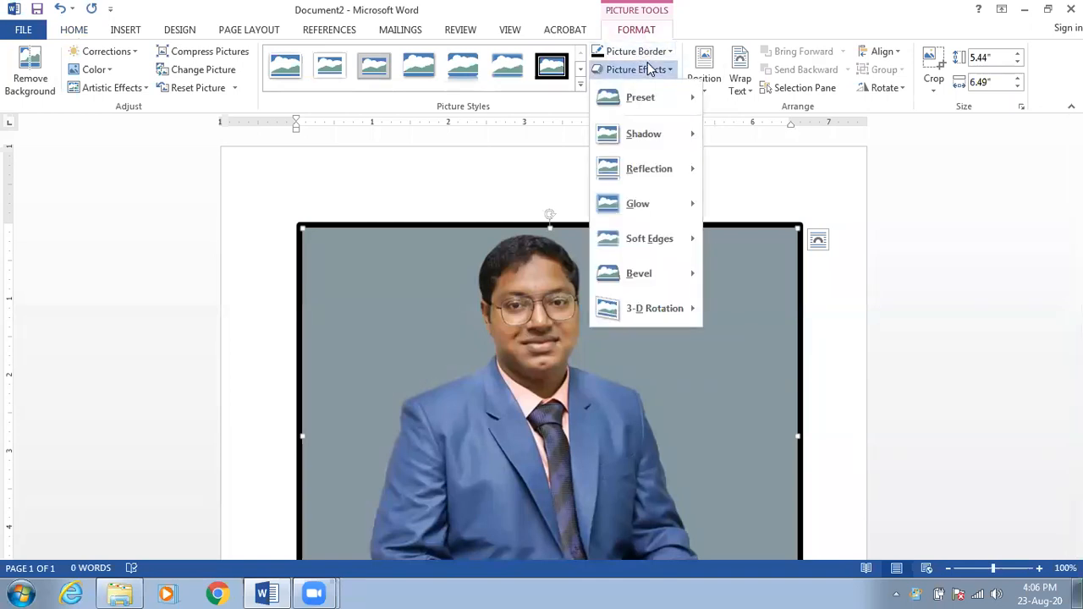
pyautogui.moveTo(643, 97)
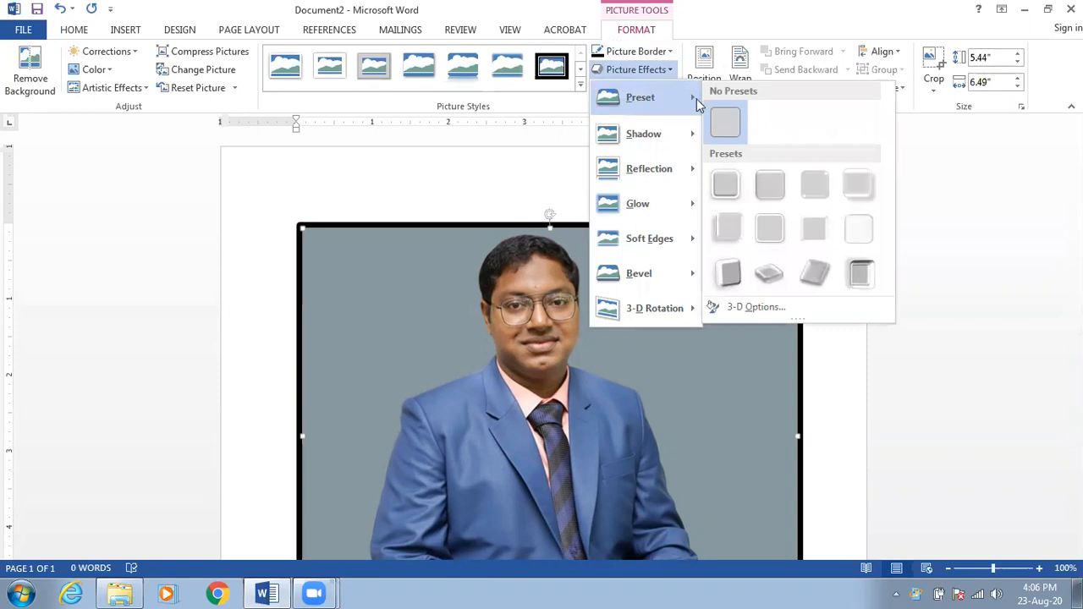
pyautogui.click(770, 186)
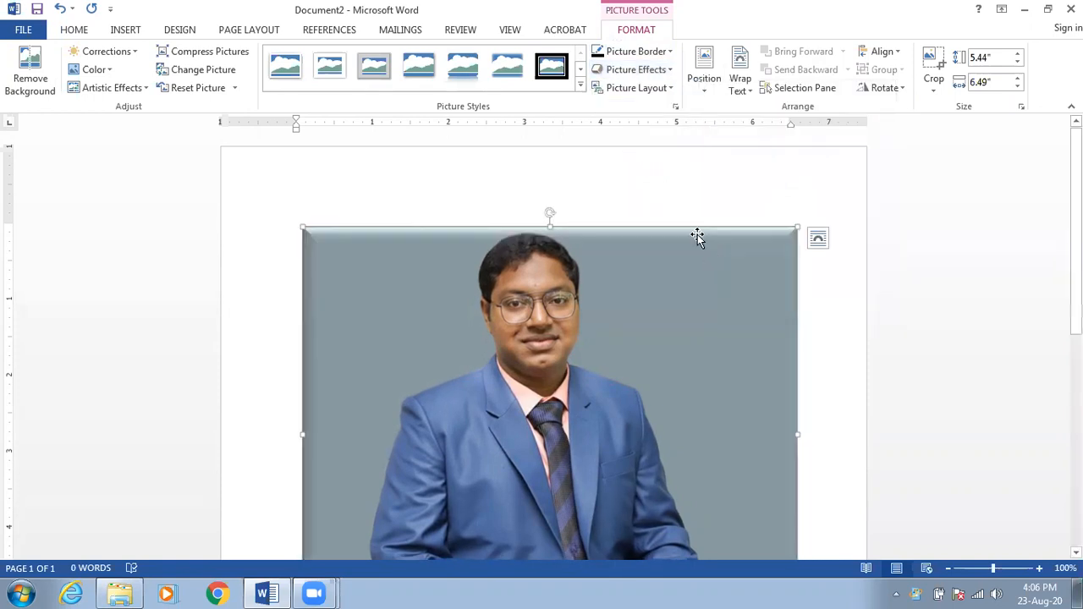
pyautogui.click(630, 52)
pyautogui.click(634, 51)
pyautogui.click(641, 71)
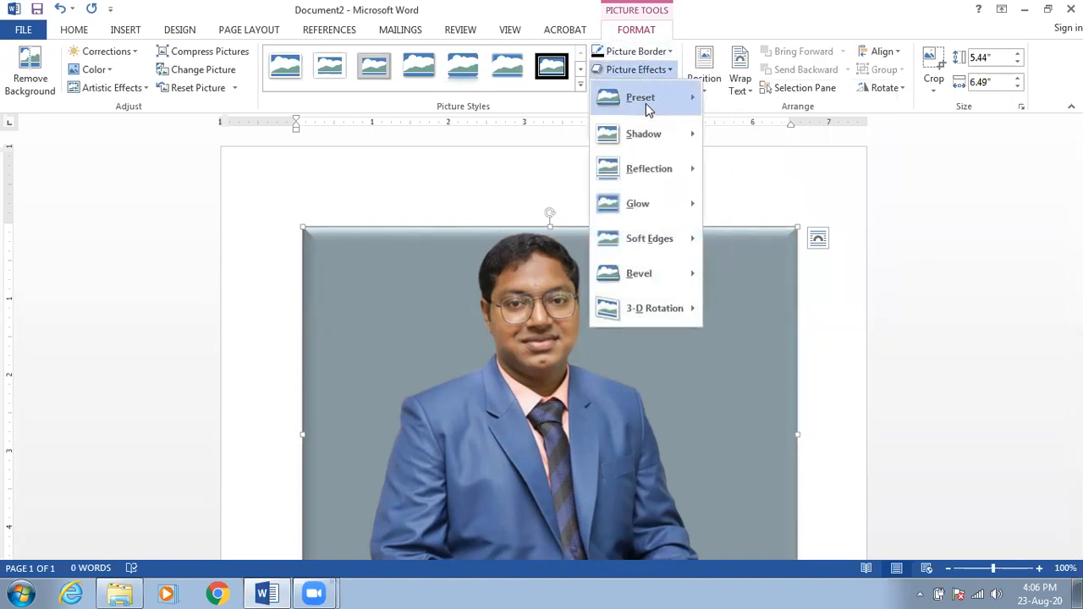
pyautogui.moveTo(697, 95)
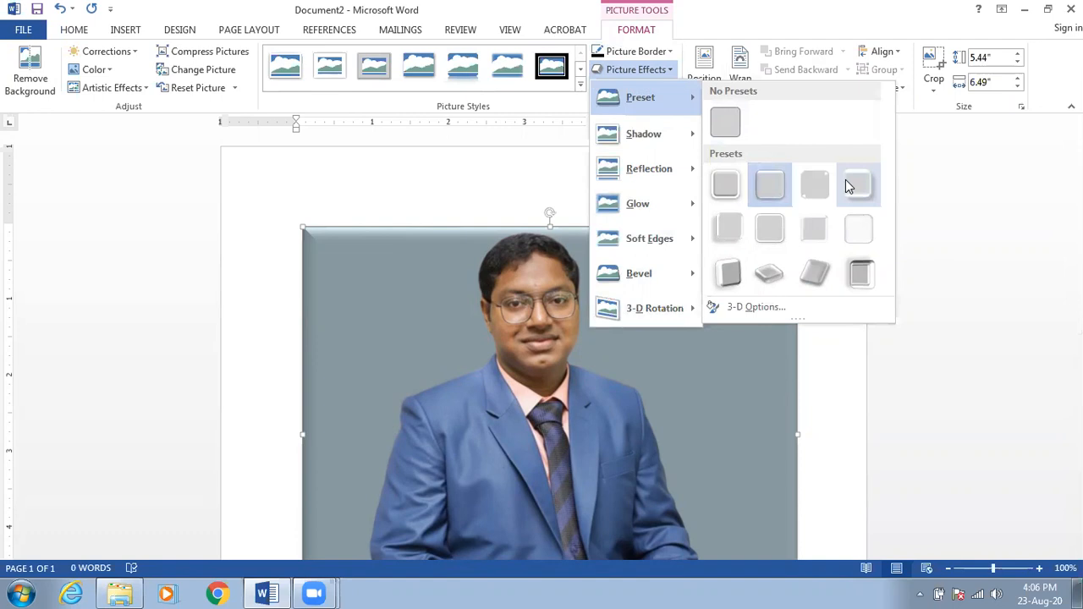
pyautogui.click(845, 179)
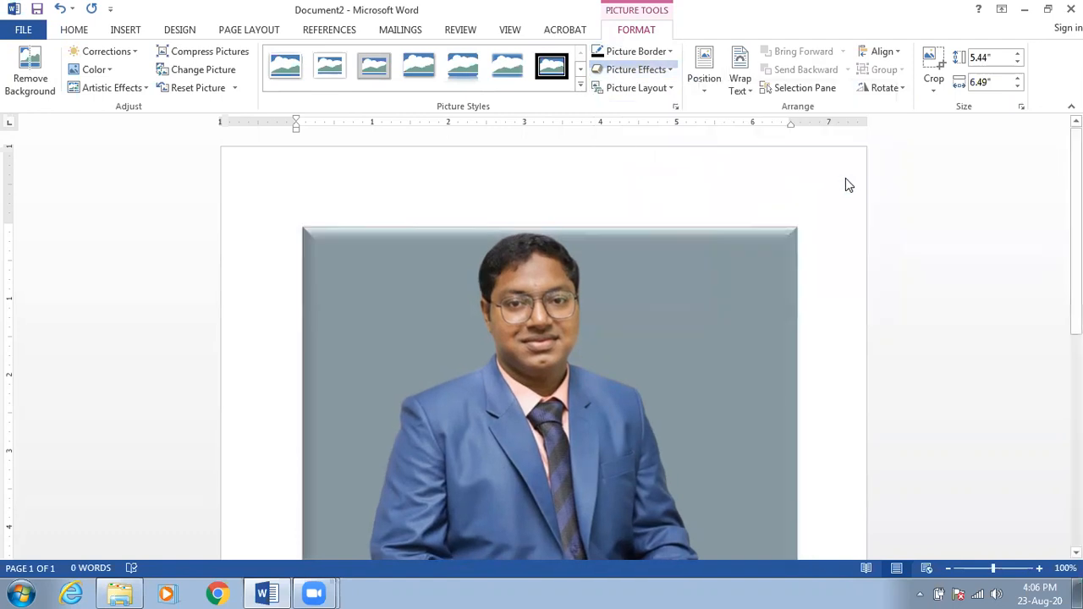
# Apply the first preset effect of the third preset row, a tilted 3-D block, to the picture.
pyautogui.click(667, 71)
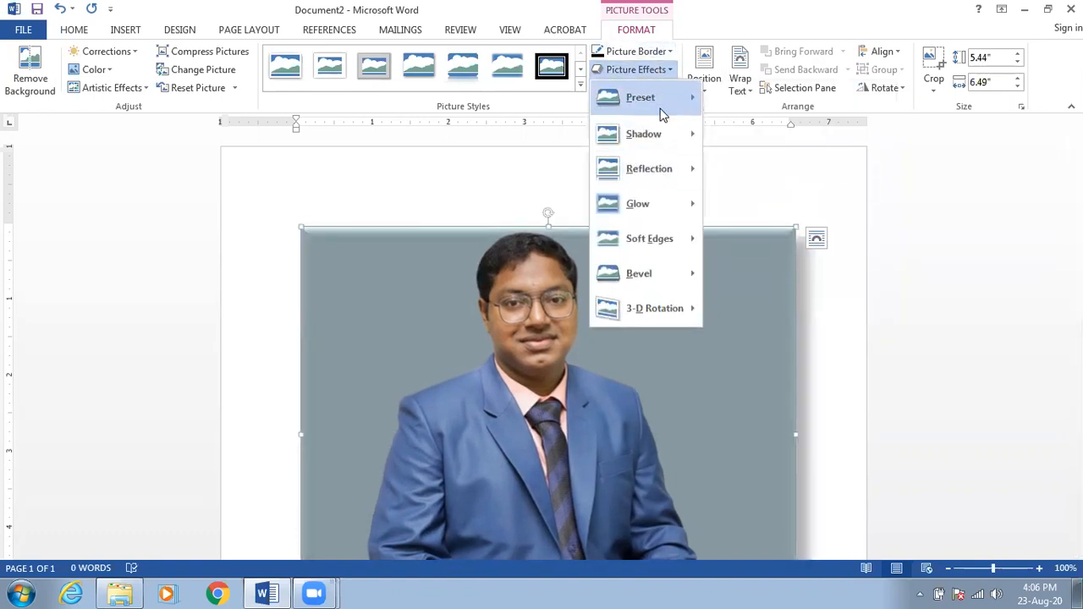
pyautogui.moveTo(664, 106)
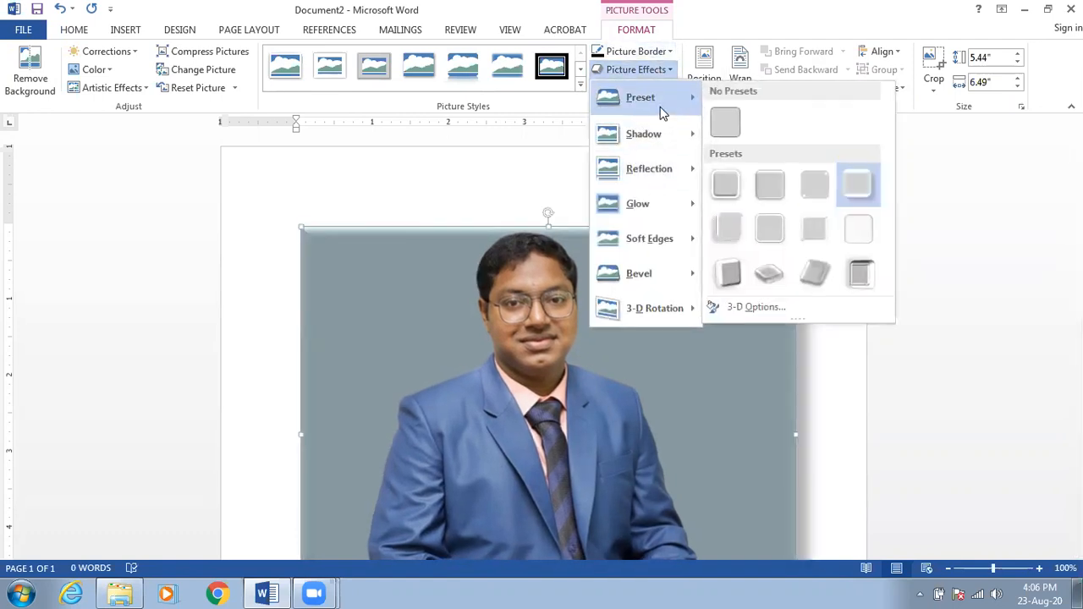
pyautogui.click(729, 273)
pyautogui.scroll(-3, 716, 266)
pyautogui.scroll(3, 717, 269)
pyautogui.scroll(-4, 717, 274)
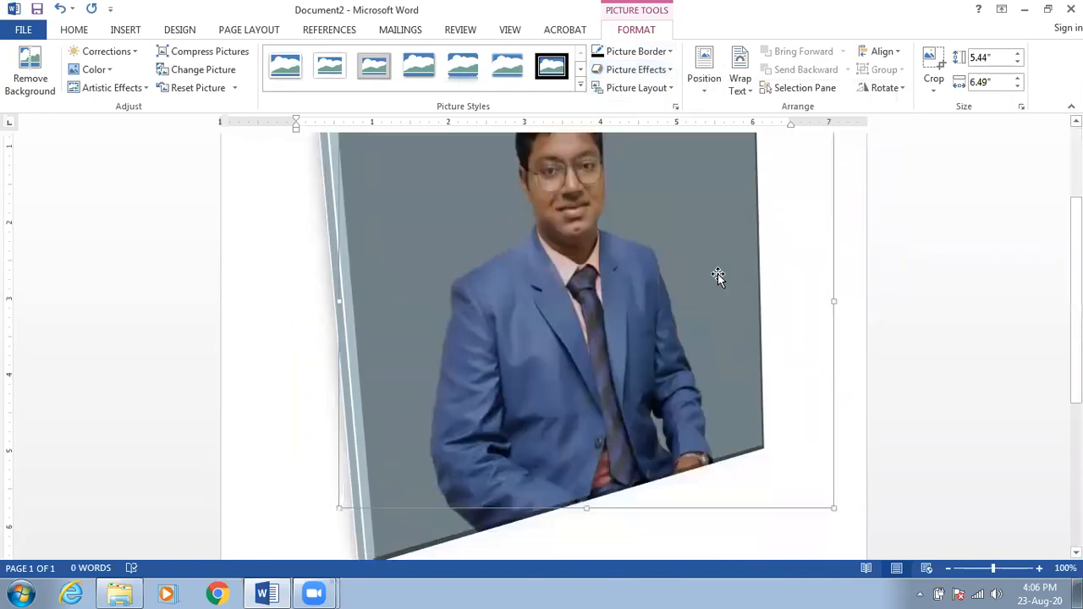
pyautogui.scroll(4, 717, 277)
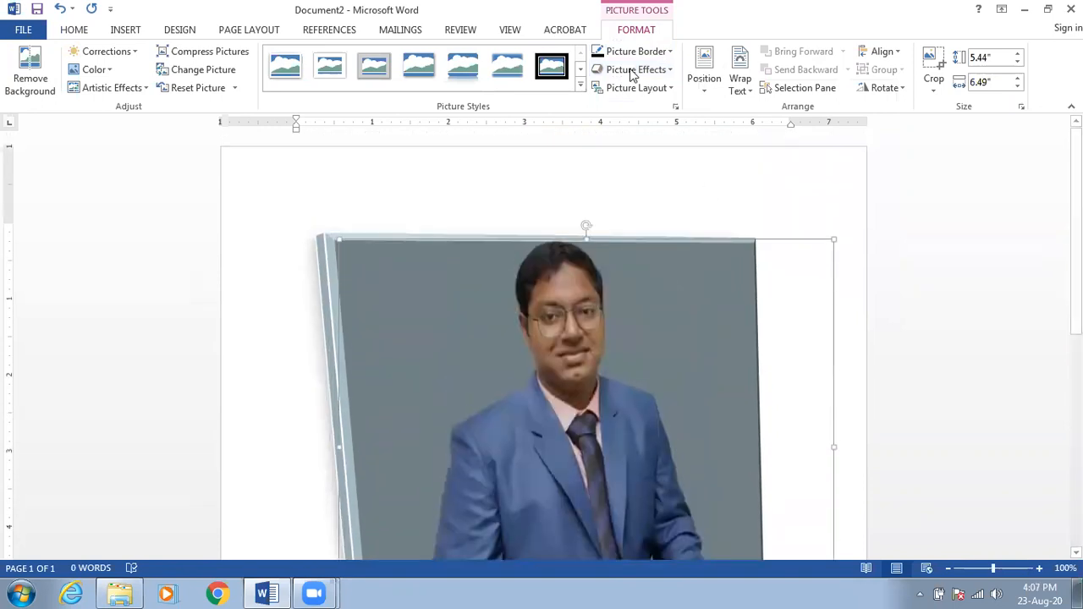
# Add the green glow variation of the largest size to the tilted picture.
pyautogui.click(637, 69)
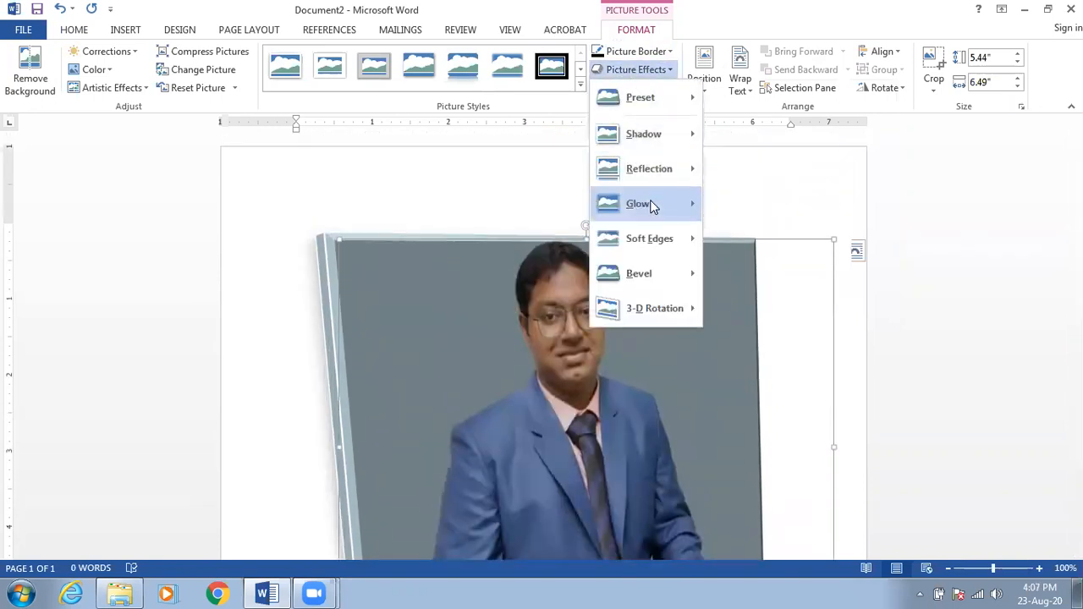
pyautogui.moveTo(652, 207)
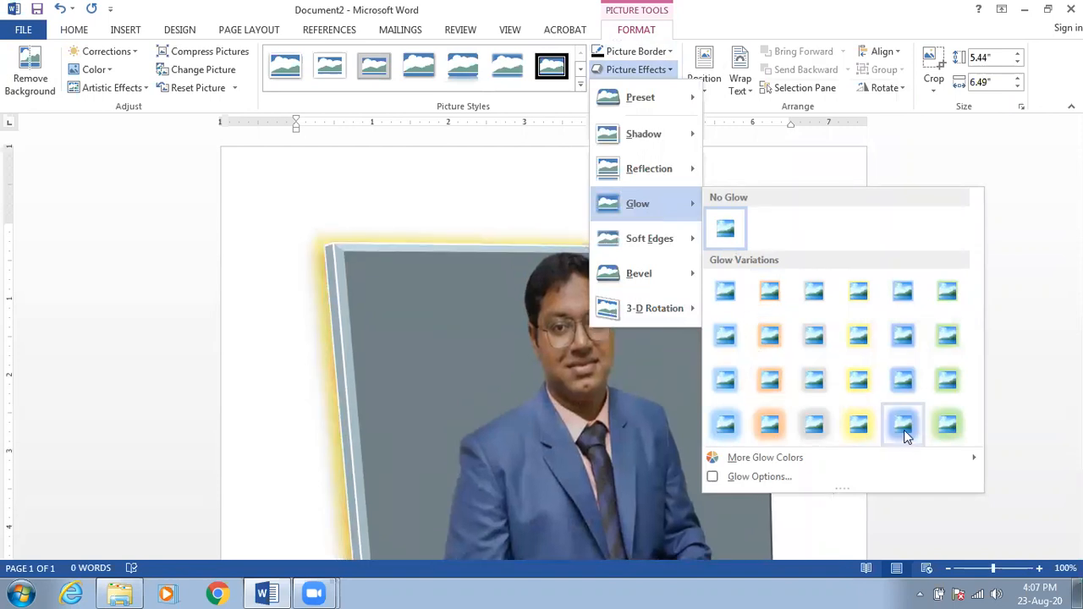
pyautogui.click(954, 433)
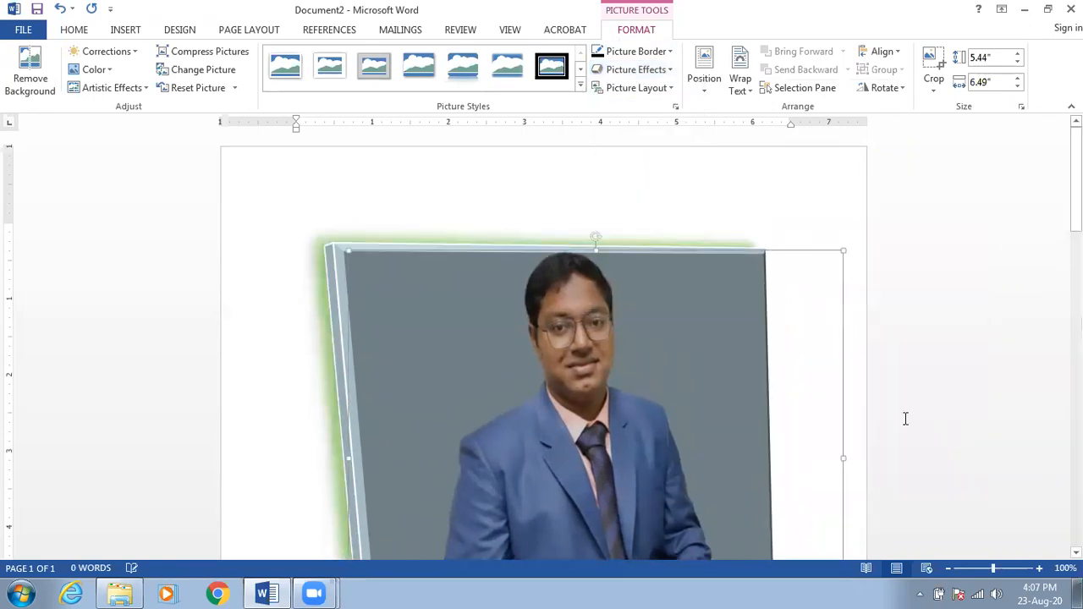
# Preview the available picture layouts on the picture without applying one.
pyautogui.click(635, 88)
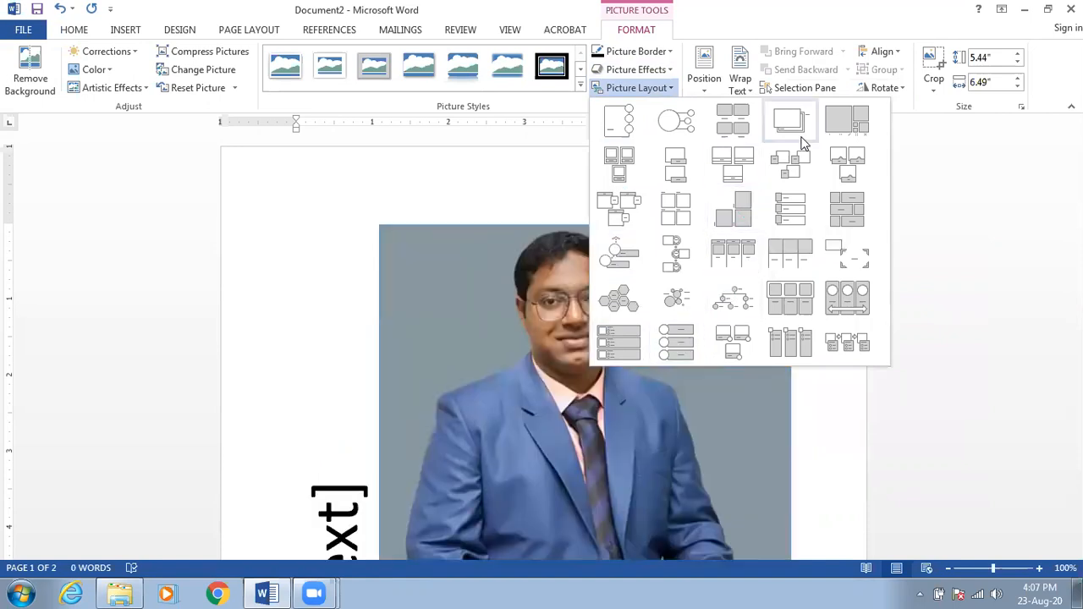
pyautogui.click(572, 74)
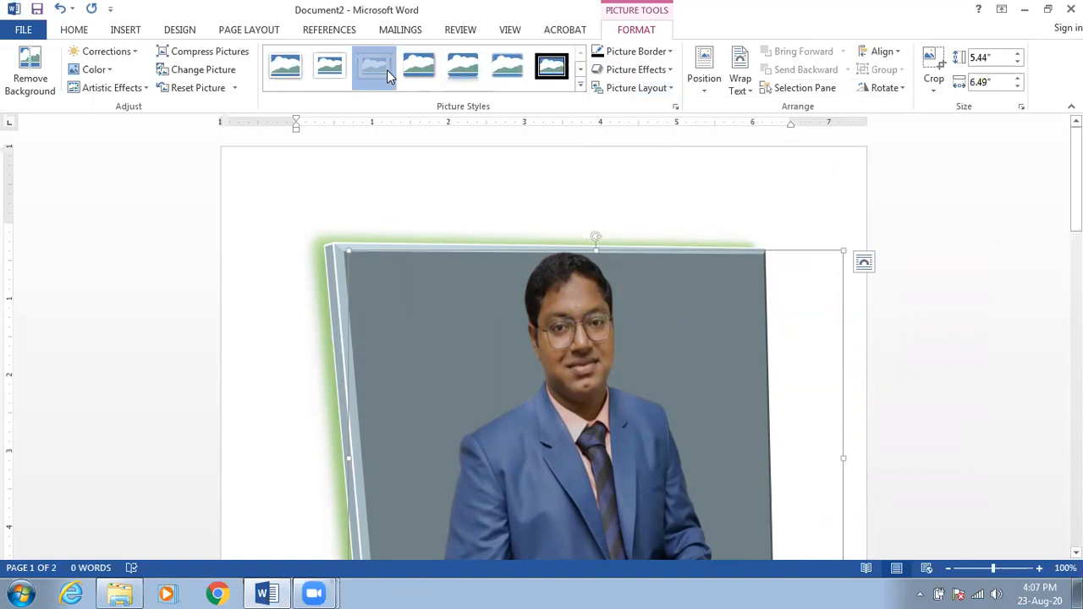
# Try the grey metal frame picture style, and apply the black-edged oval style to the picture.
pyautogui.click(387, 69)
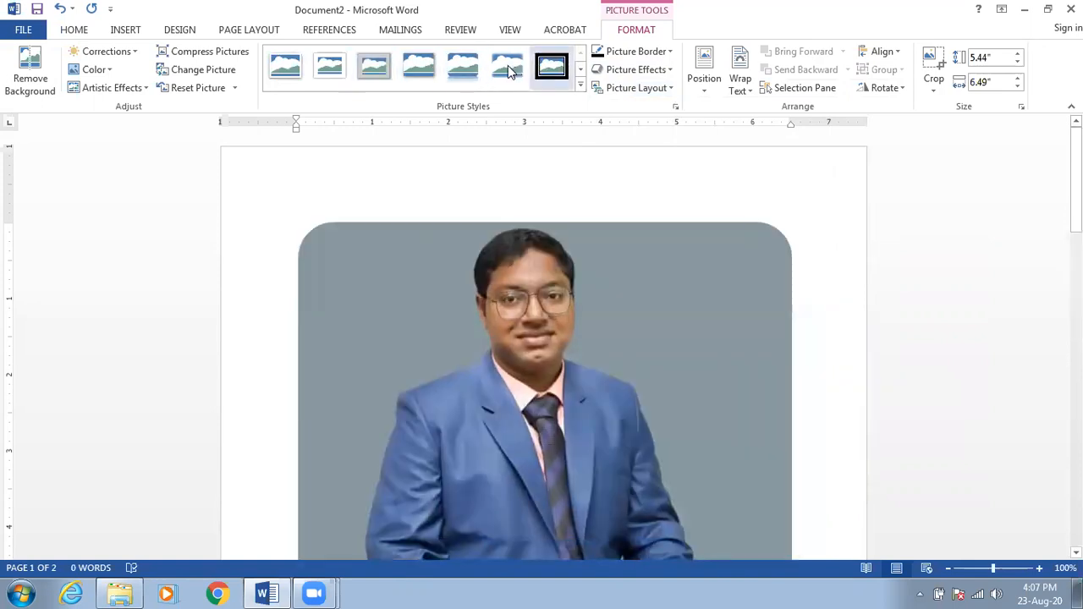
pyautogui.click(581, 72)
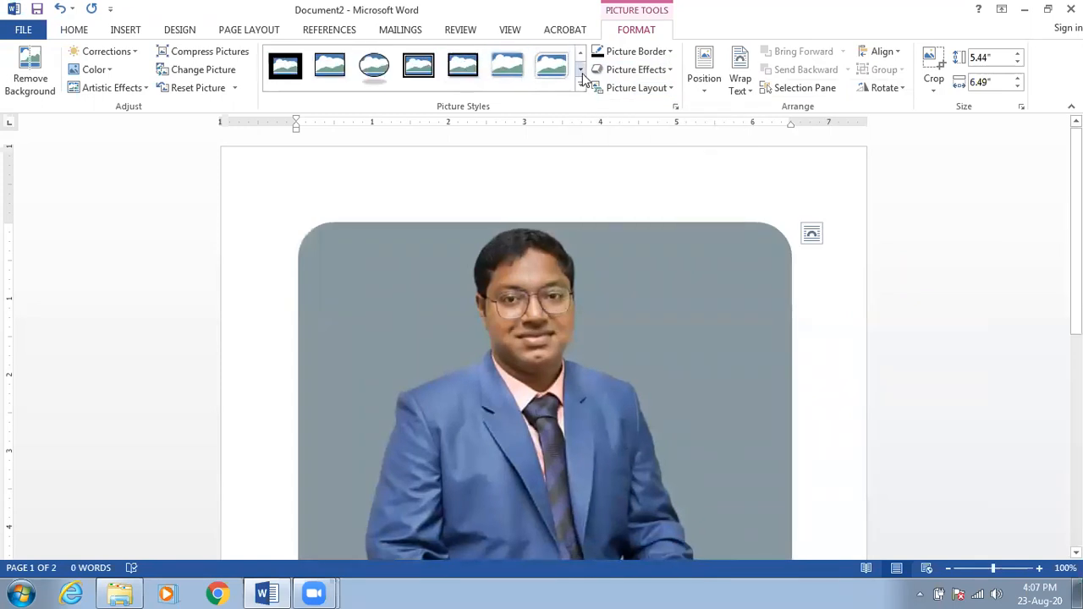
pyautogui.click(375, 69)
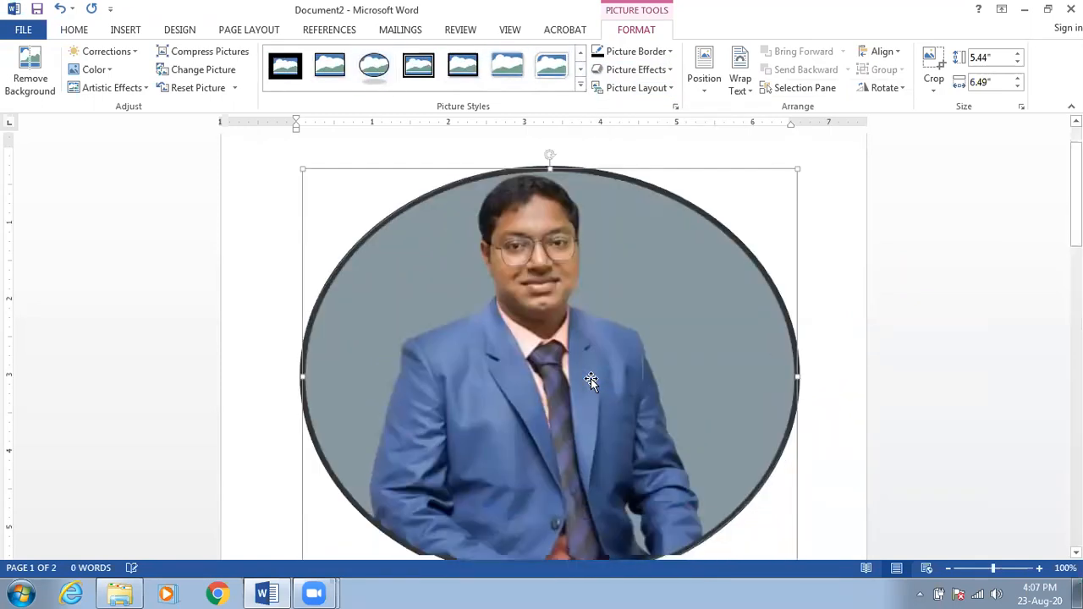
pyautogui.scroll(-3, 590, 378)
pyautogui.scroll(4, 591, 378)
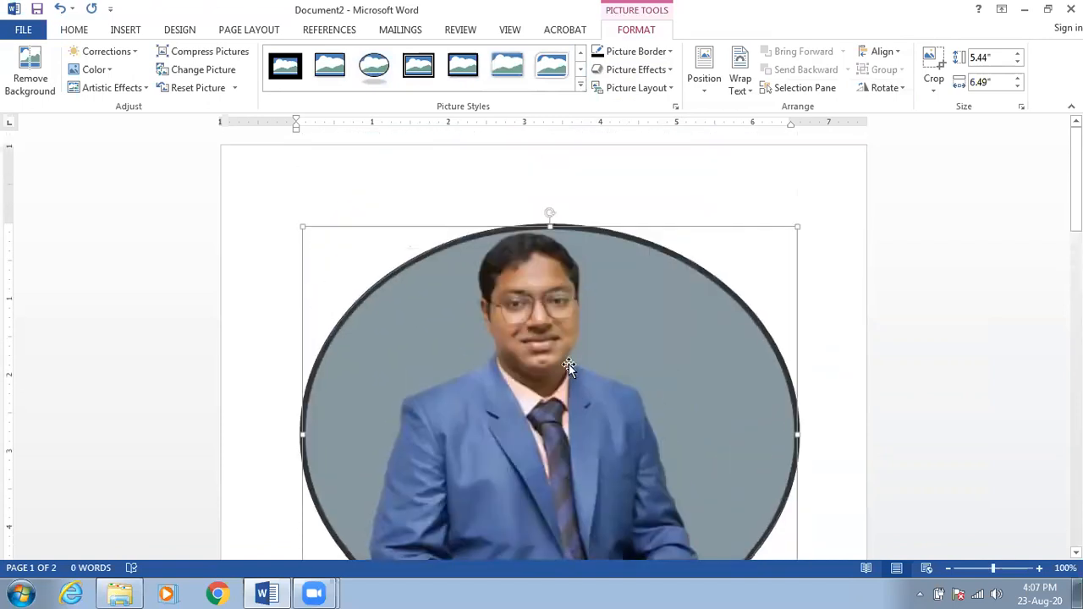
# Try the thick black frame style, and apply the white-framed style with rounded diagonal corners to the picture.
pyautogui.click(286, 70)
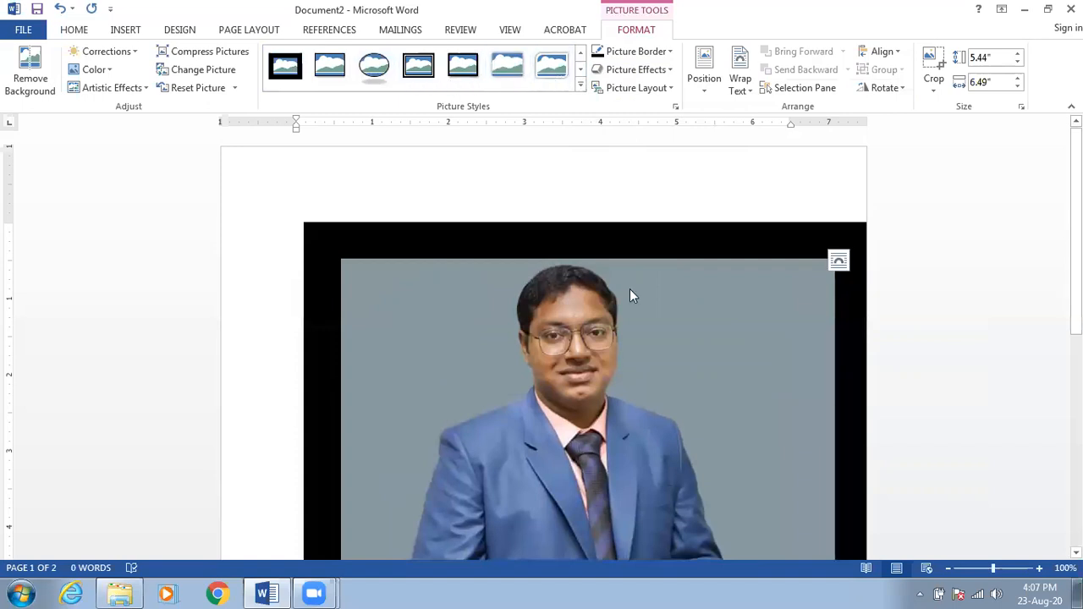
pyautogui.click(554, 74)
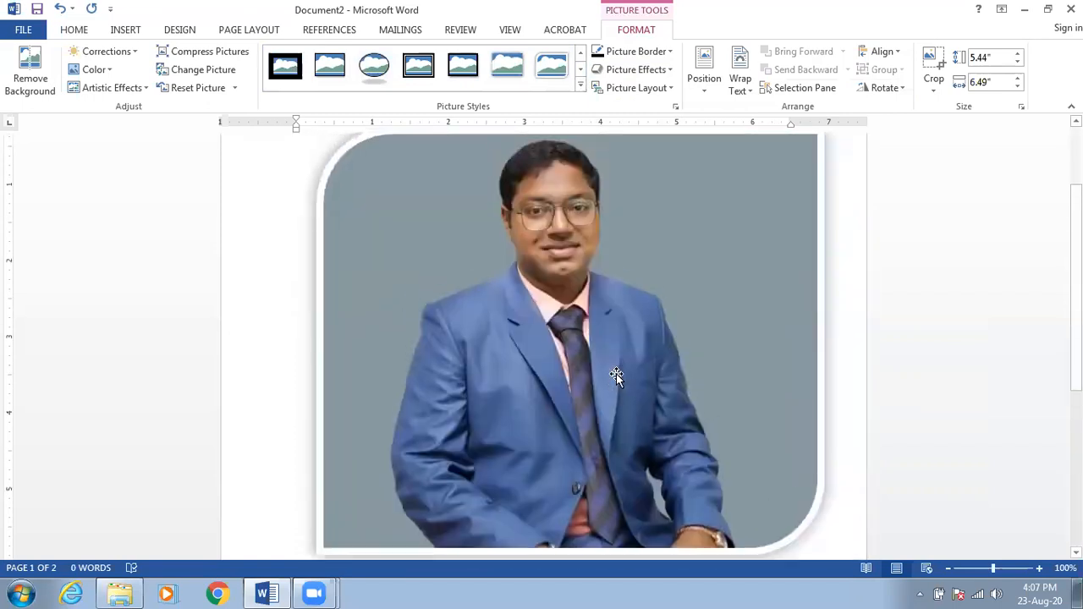
pyautogui.hotkey('ctrl', 'z')
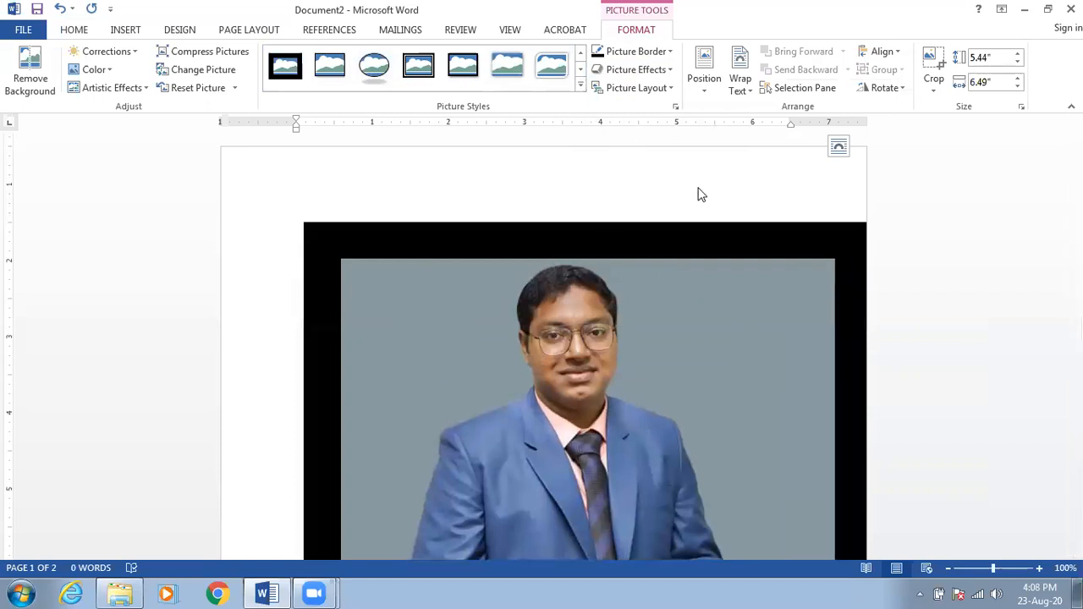
pyautogui.scroll(-5, 593, 264)
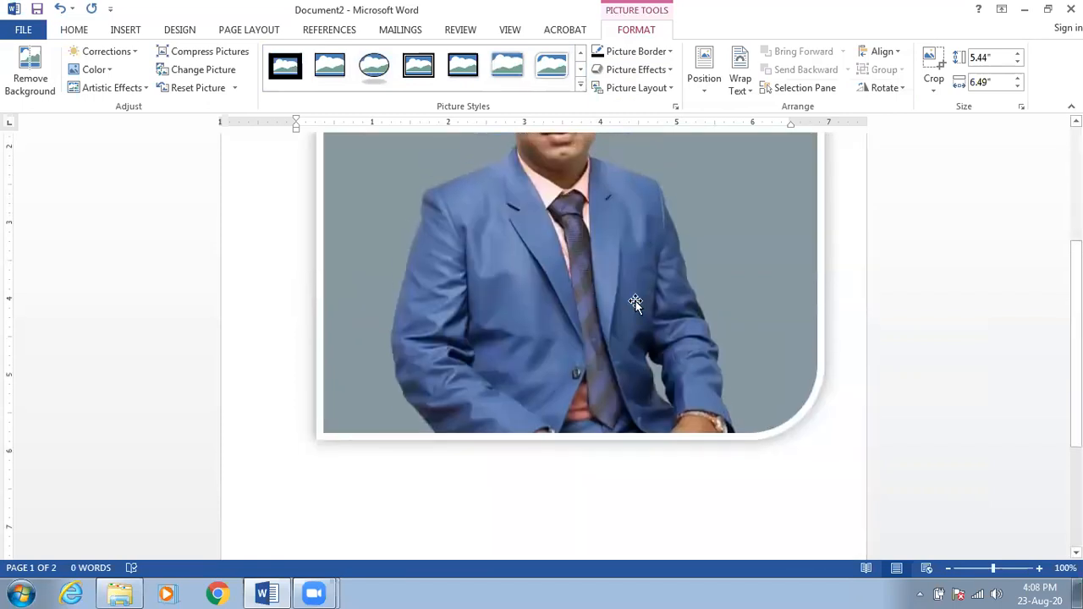
pyautogui.scroll(5, 656, 317)
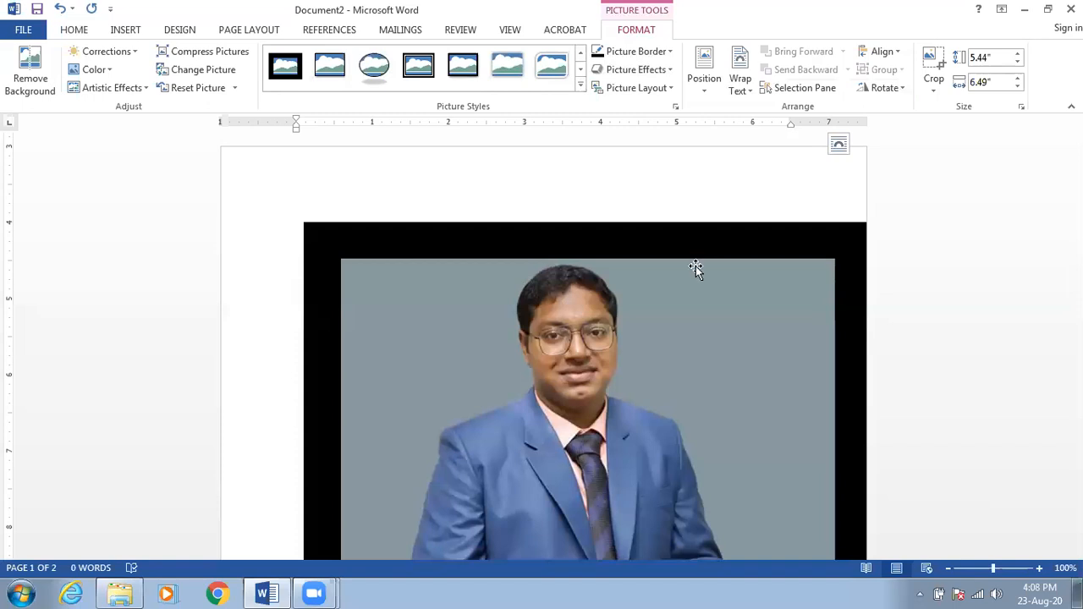
# Set the picture's text wrapping to In Front of Text in its layout options.
pyautogui.click(839, 144)
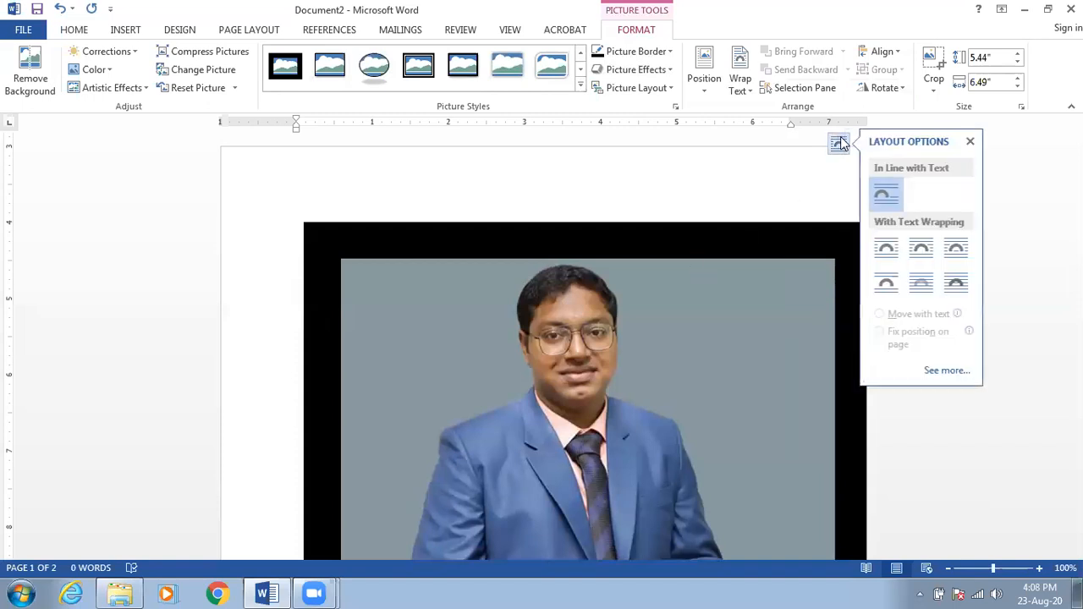
pyautogui.click(957, 287)
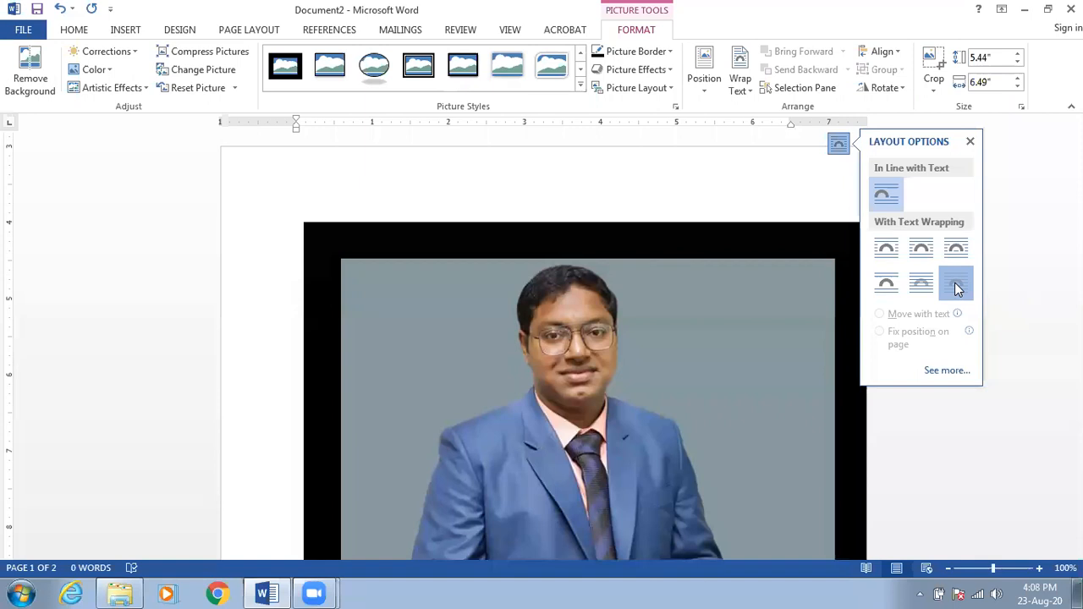
pyautogui.click(958, 290)
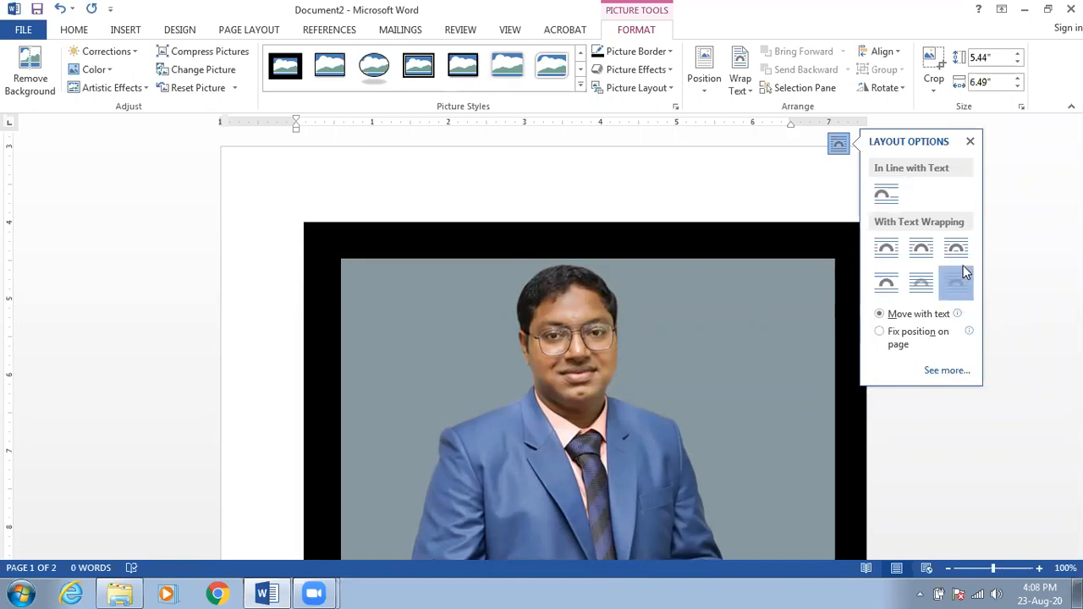
pyautogui.click(972, 143)
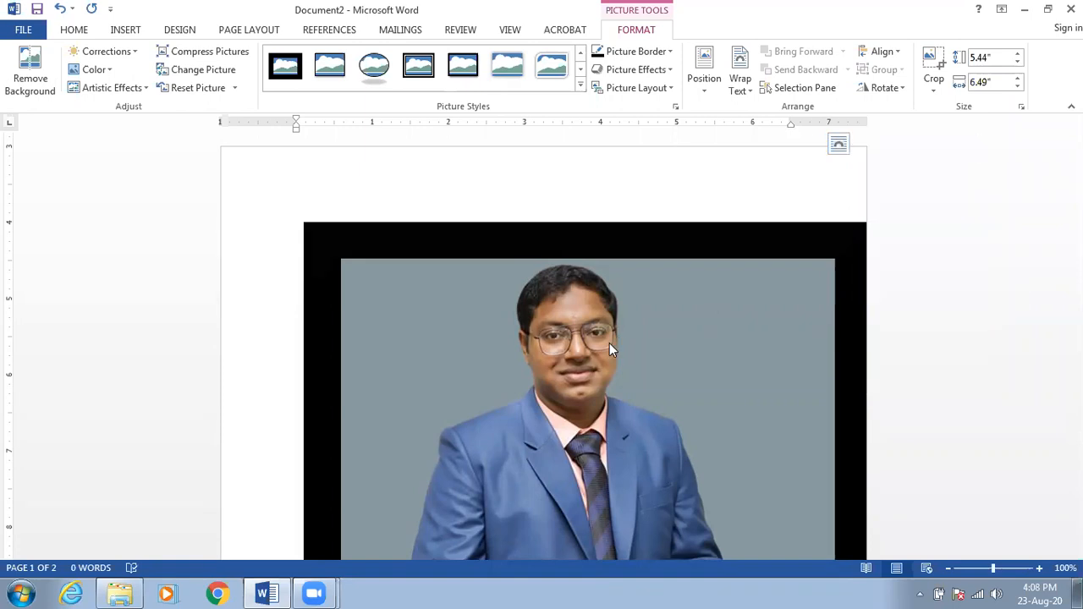
pyautogui.scroll(-10, 565, 381)
pyautogui.scroll(10, 579, 320)
# Set the picture's preset effect to the No Presets option.
pyautogui.click(614, 75)
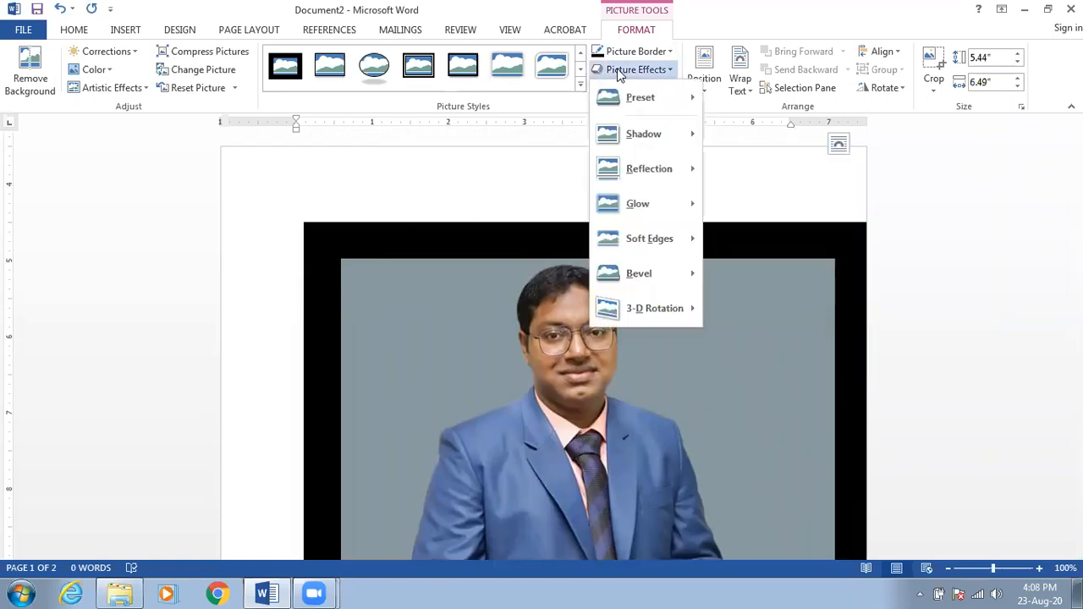
pyautogui.moveTo(643, 106)
pyautogui.click(719, 115)
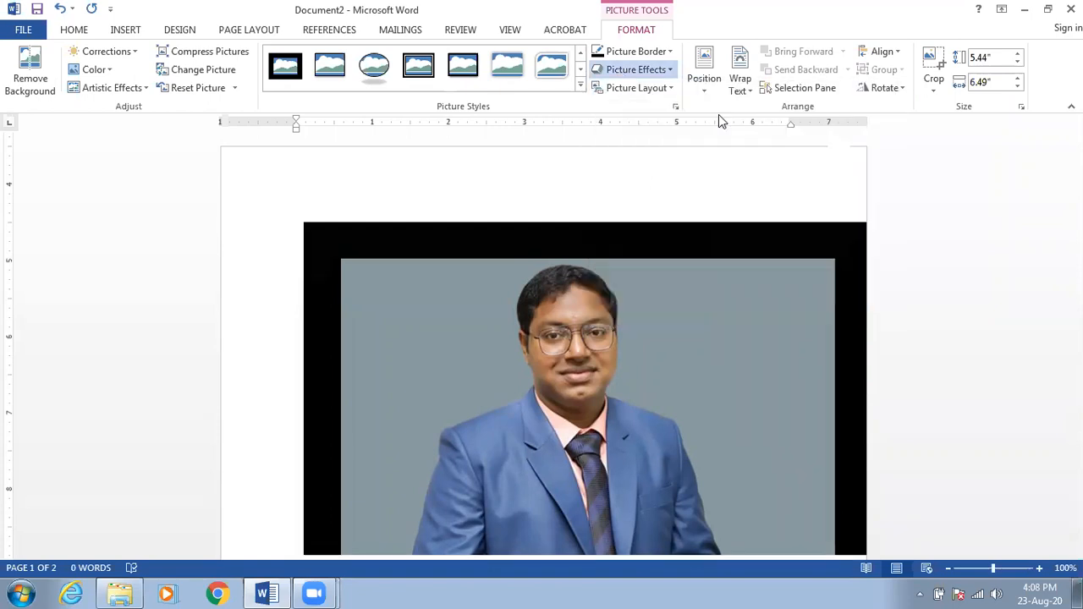
# Shrink the picture to about 4.47" high by 5.33" wide.
pyautogui.scroll(1, 609, 201)
pyautogui.scroll(6, 609, 202)
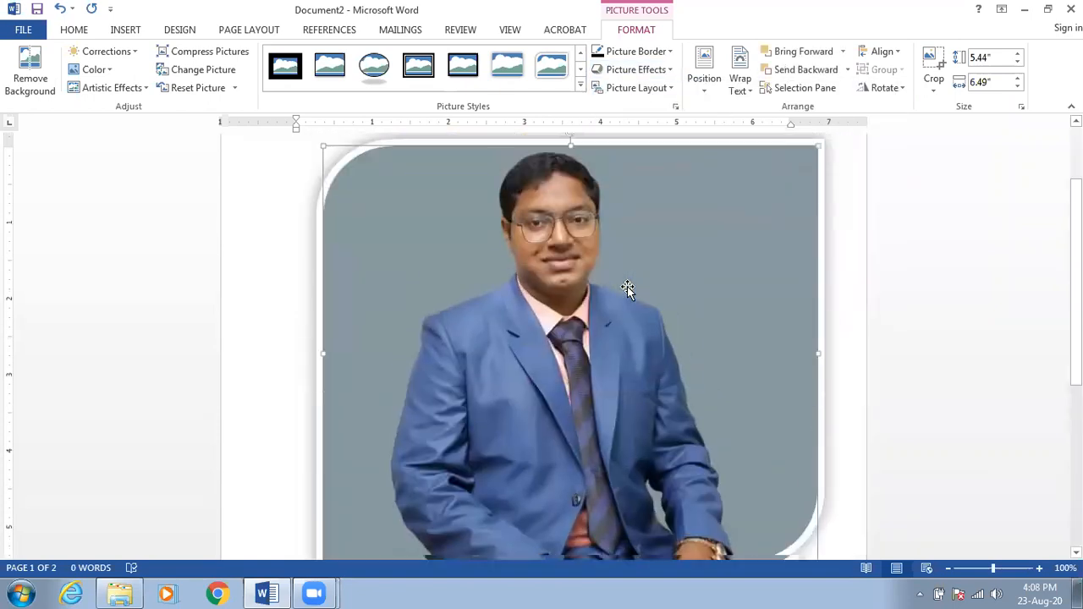
pyautogui.moveTo(820, 172); pyautogui.dragTo(626, 264)
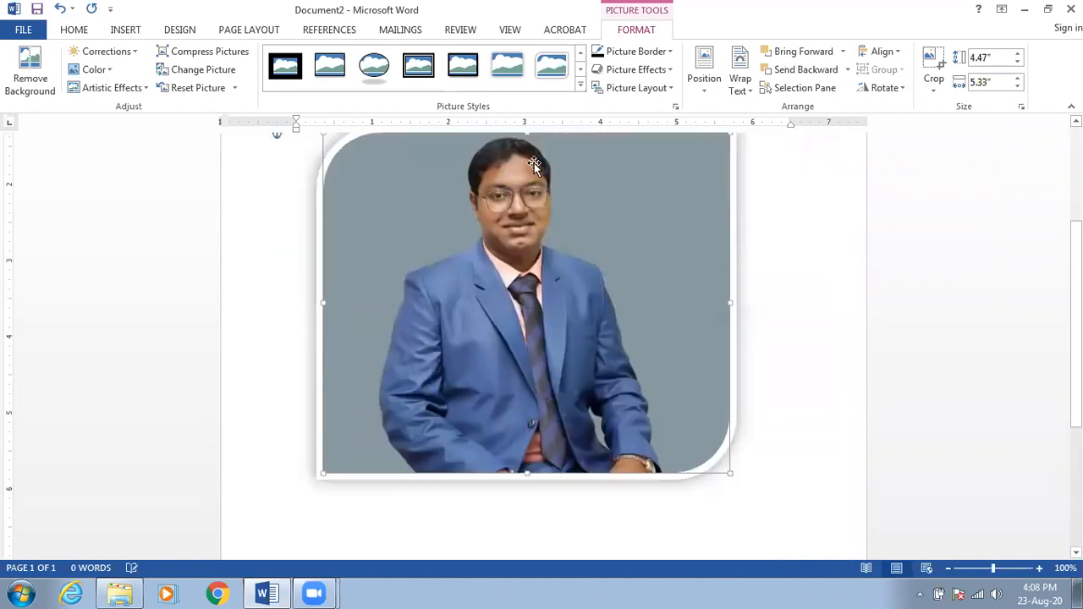
# Set the border color of the rounded-diagonal-corner picture to the orange theme color.
pyautogui.click(580, 71)
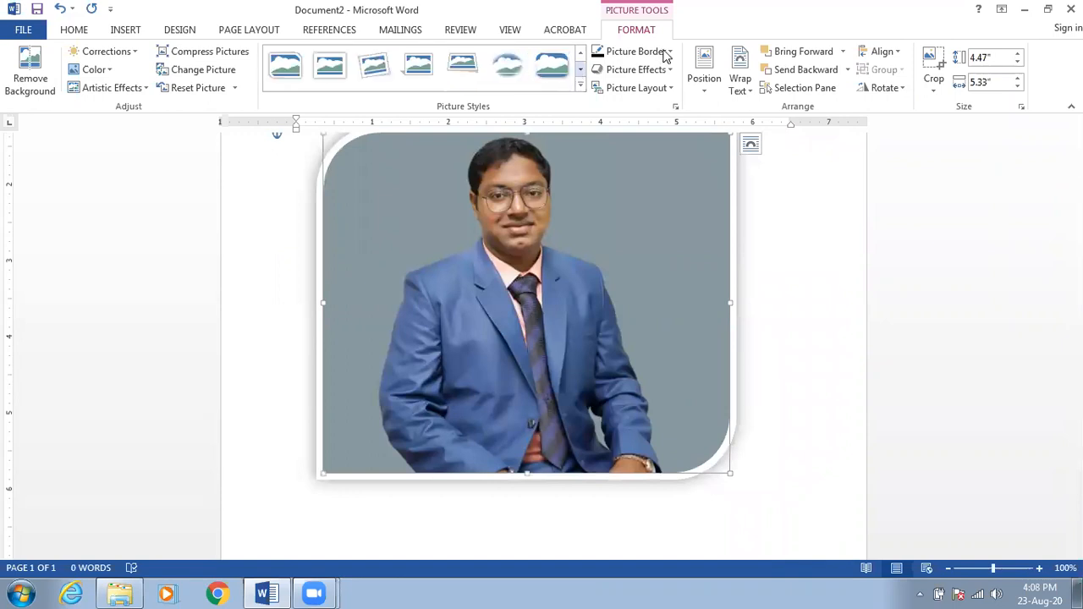
pyautogui.click(666, 53)
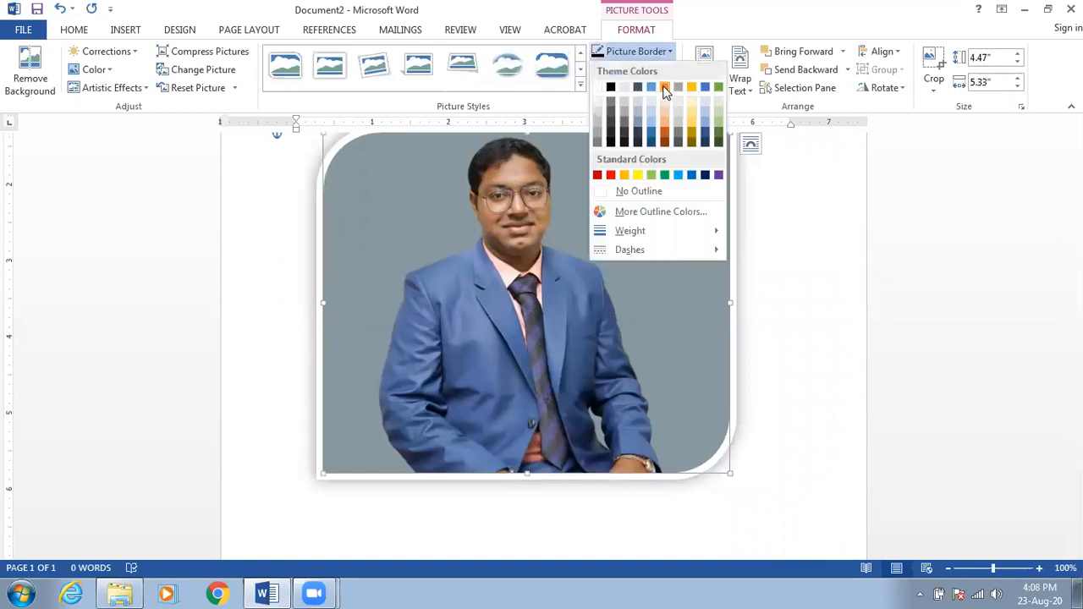
pyautogui.click(664, 87)
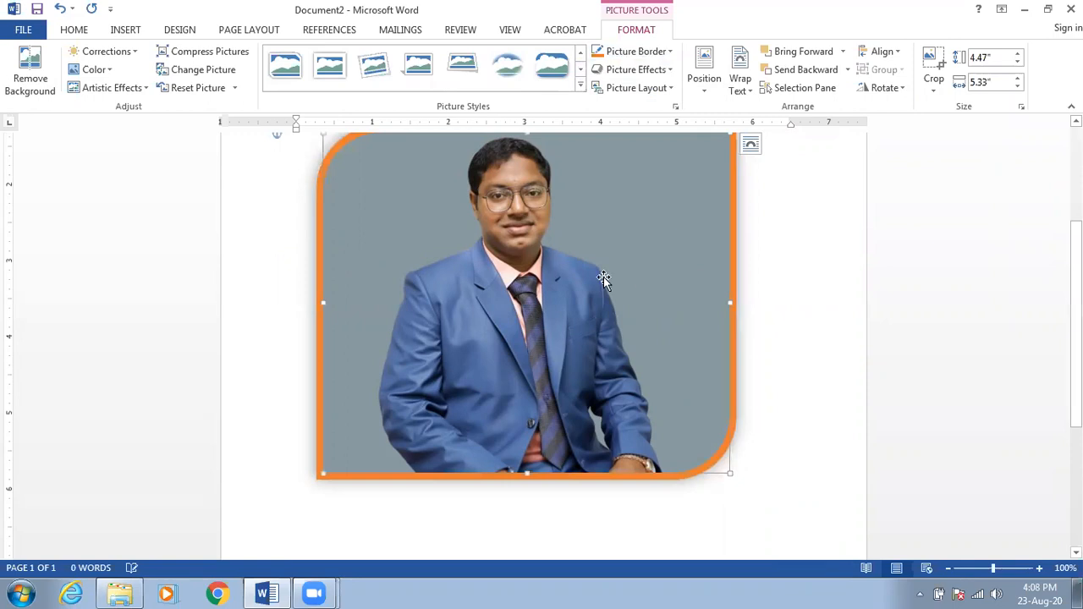
# Try the white perspective picture styles with shadow, and apply the white-framed style with snipped diagonal corners.
pyautogui.click(462, 74)
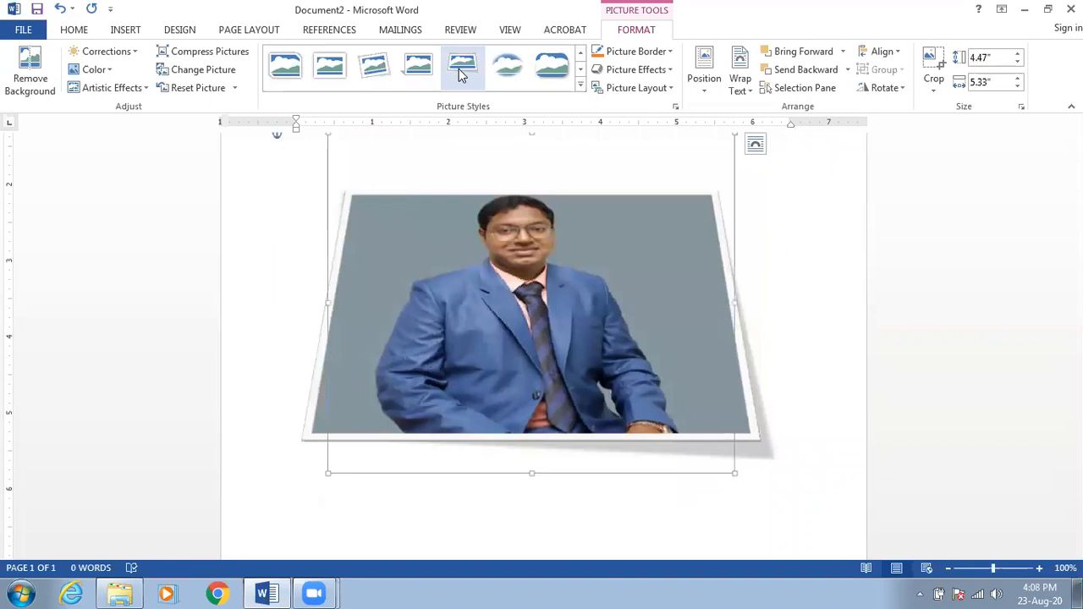
pyautogui.click(429, 75)
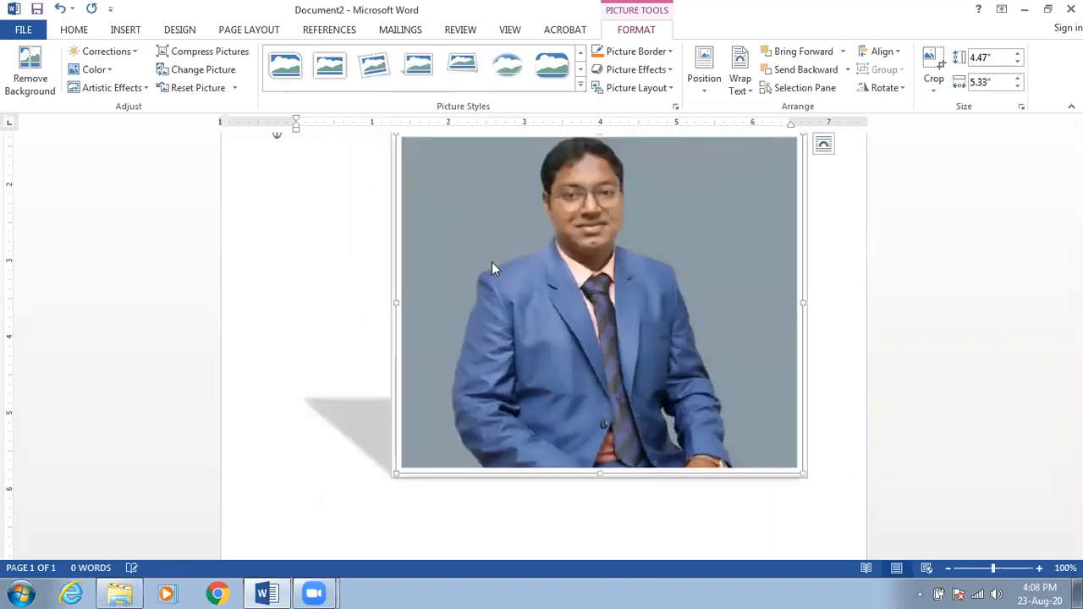
pyautogui.scroll(1, 500, 264)
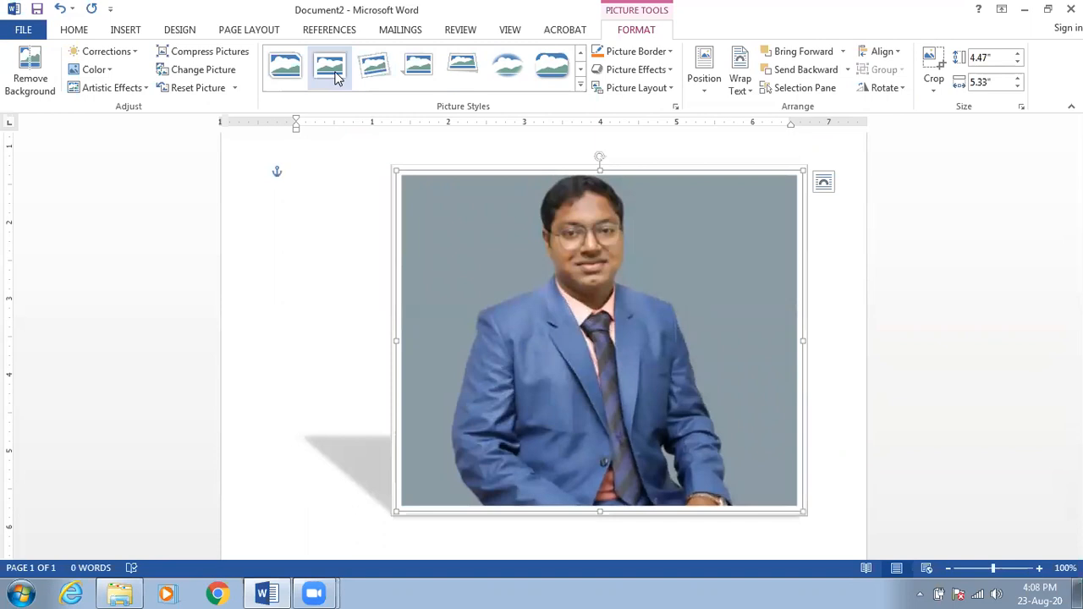
pyautogui.click(295, 67)
# Try the metal oval picture style, and apply the metal rounded rectangle style to the picture.
pyautogui.click(581, 73)
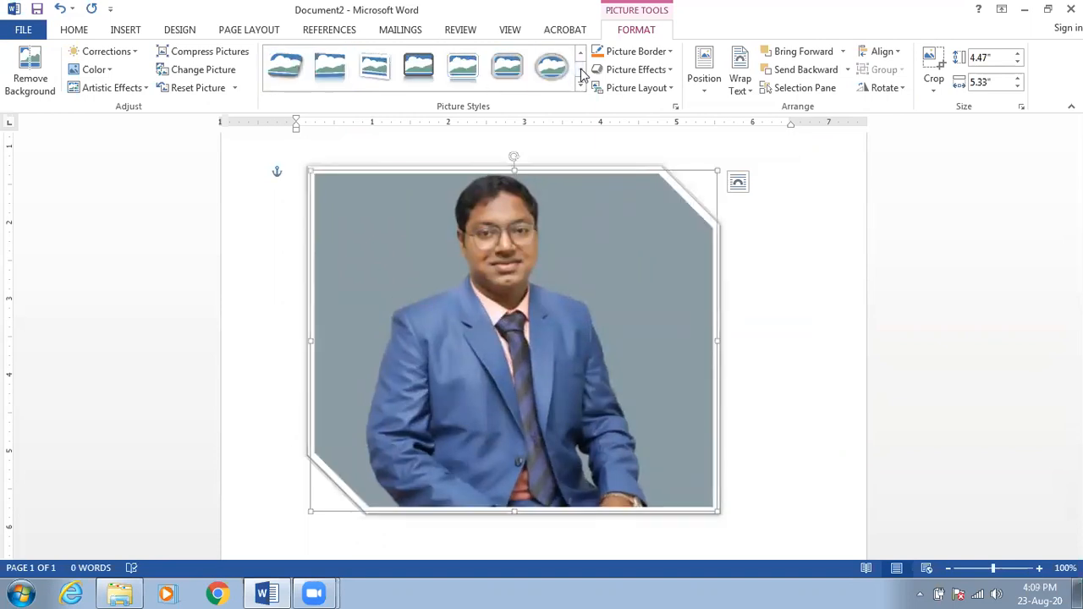
pyautogui.click(551, 68)
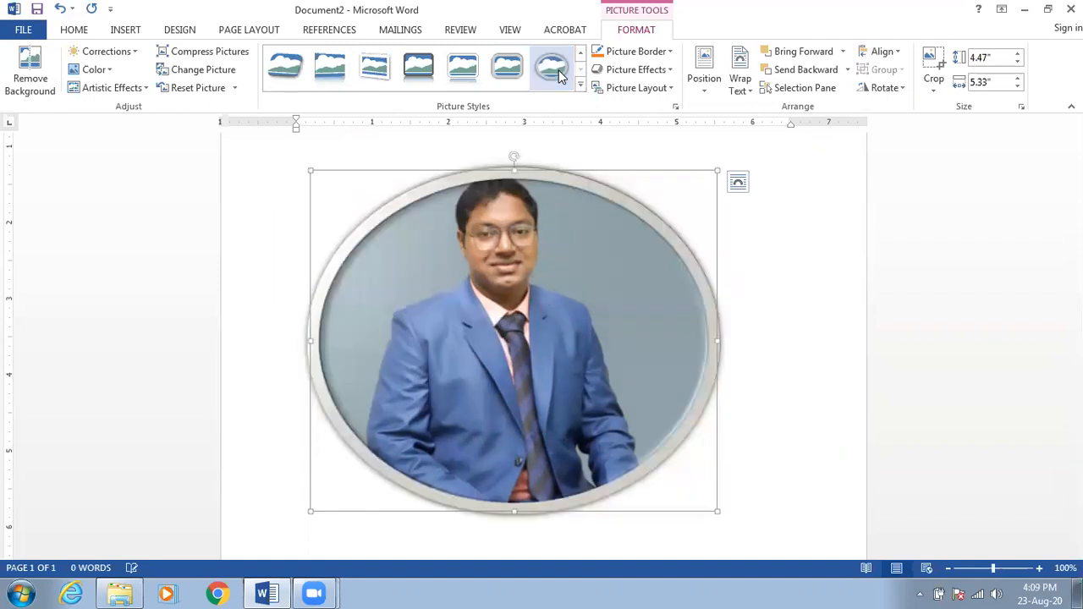
pyautogui.click(511, 71)
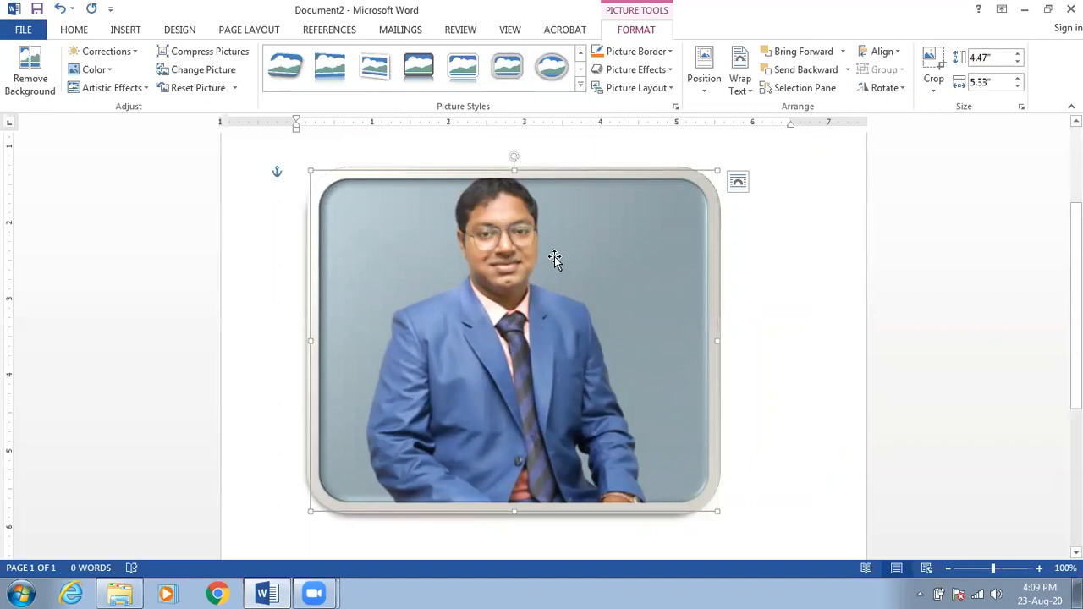
# Examine the artistic effects, brightness and sharpness corrections, color adjustments and alignment options available for the picture.
pyautogui.click(122, 90)
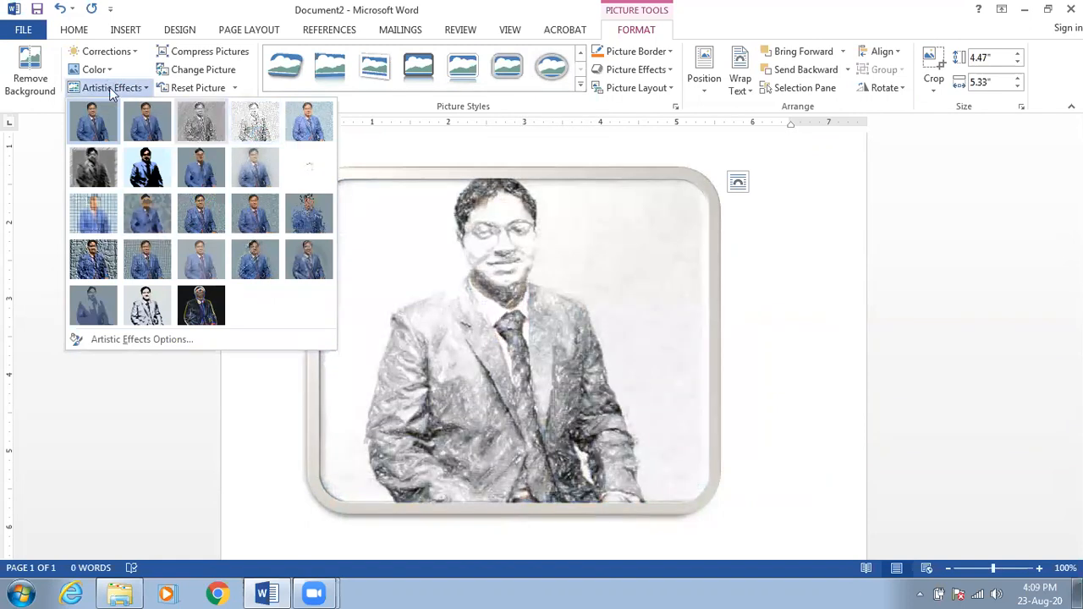
pyautogui.click(110, 87)
pyautogui.click(105, 52)
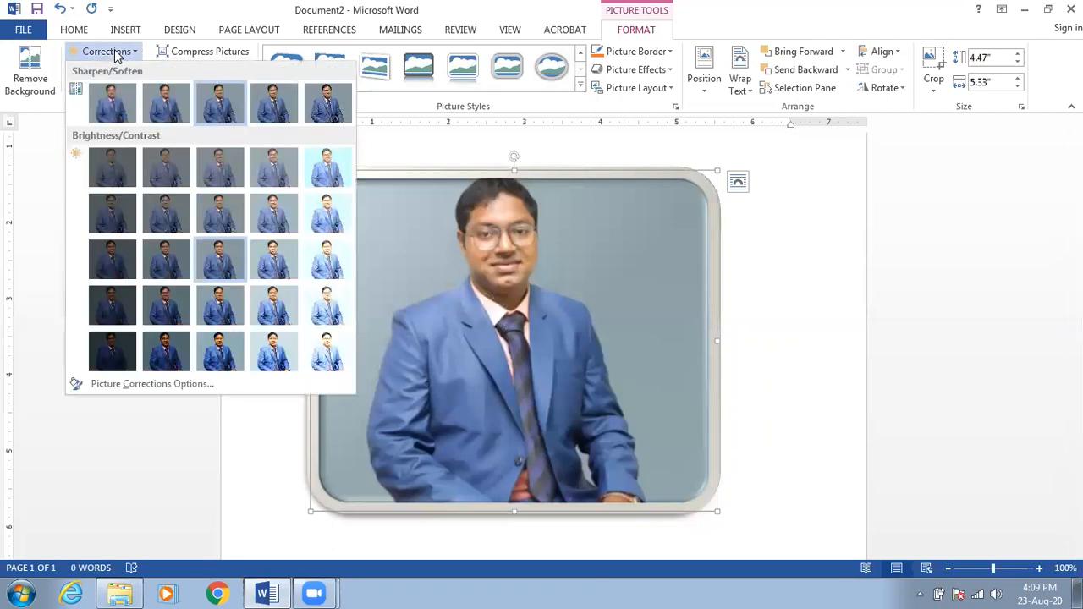
pyautogui.click(116, 53)
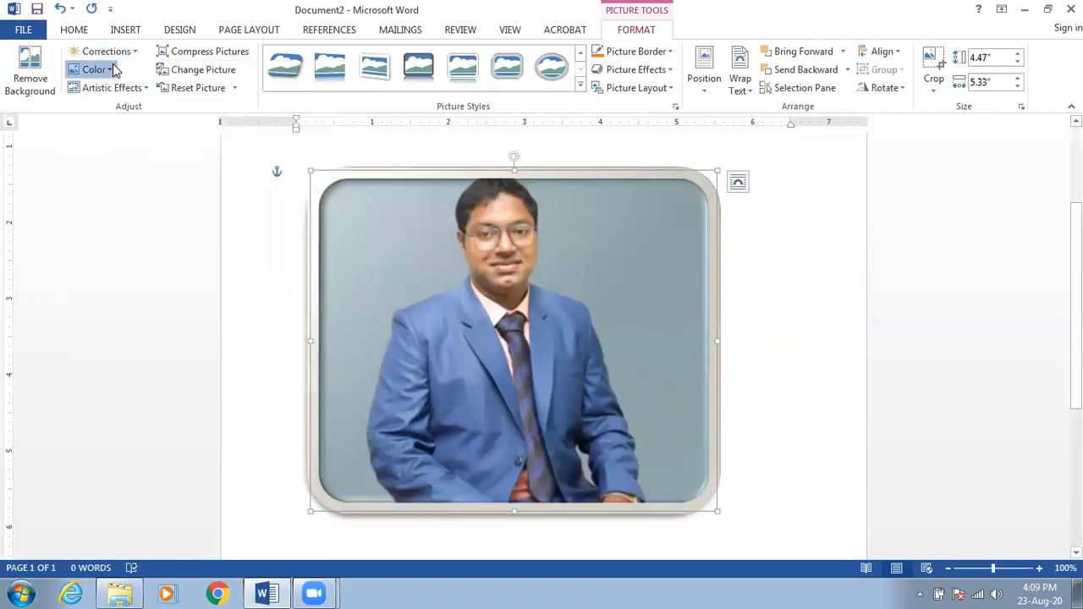
pyautogui.click(116, 70)
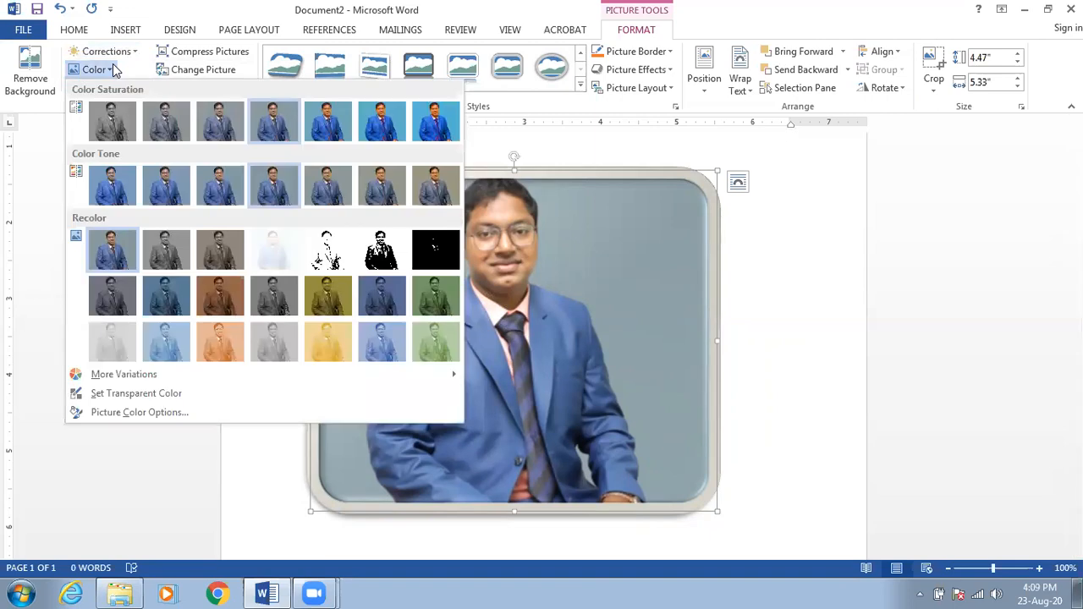
pyautogui.click(116, 69)
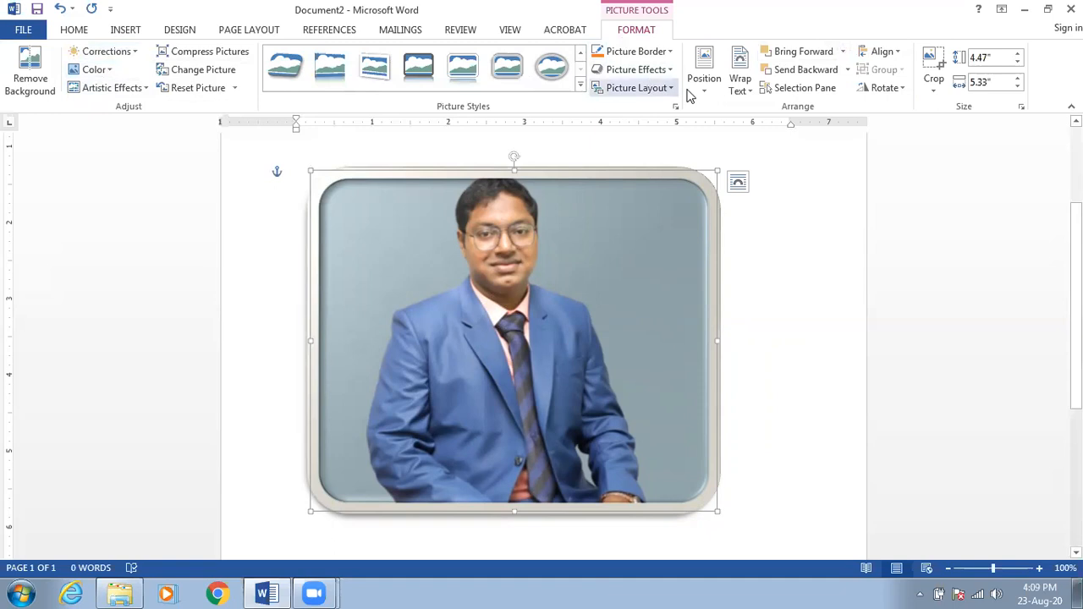
pyautogui.click(886, 53)
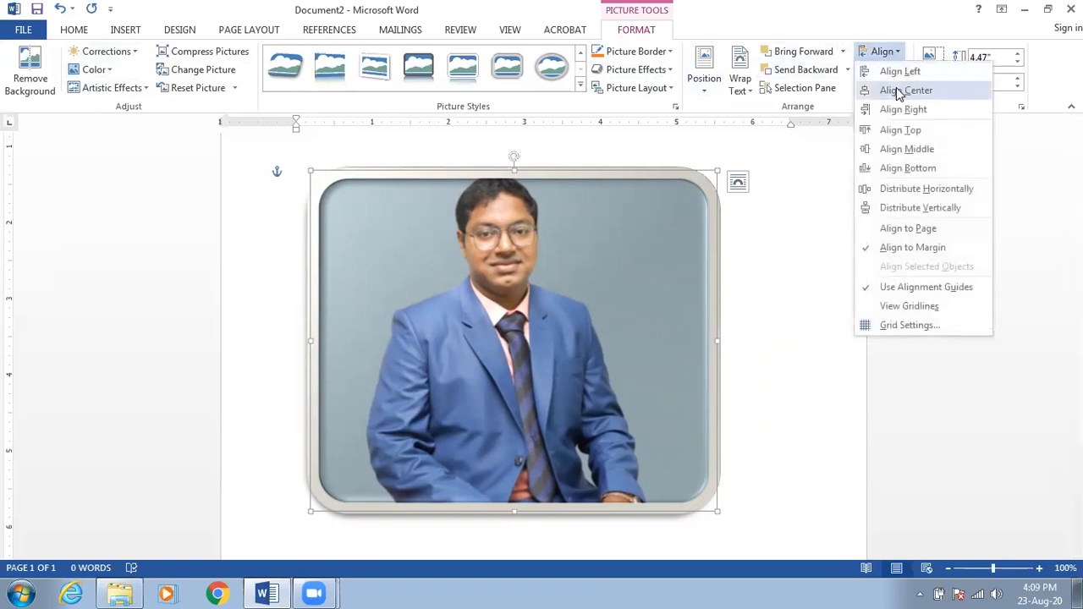
pyautogui.click(672, 270)
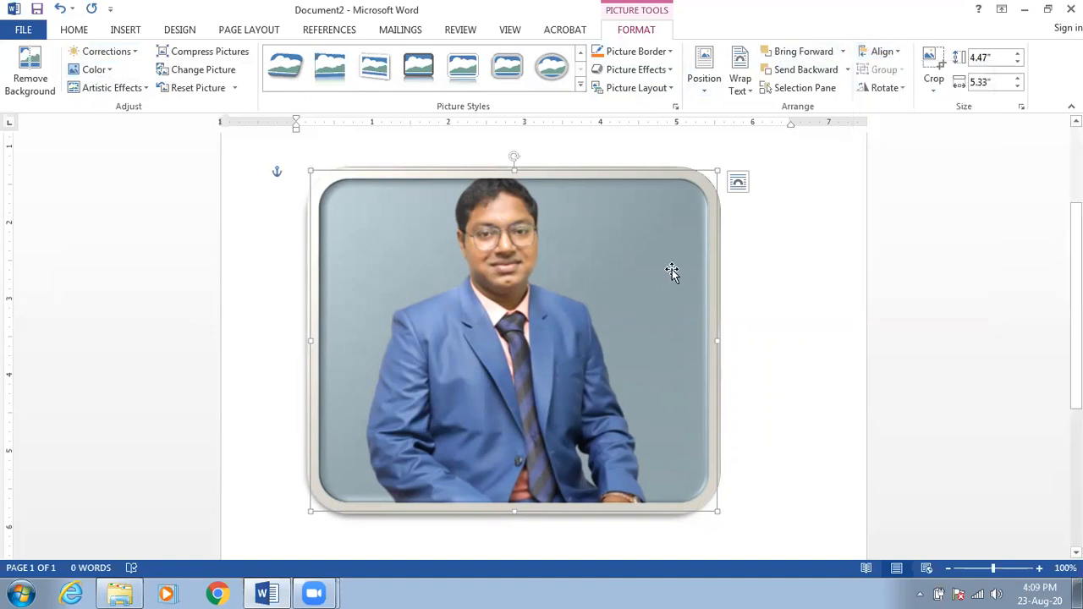
# Delete the picture and the stray letter s from the page.
pyautogui.write('s')
pyautogui.click(704, 268)
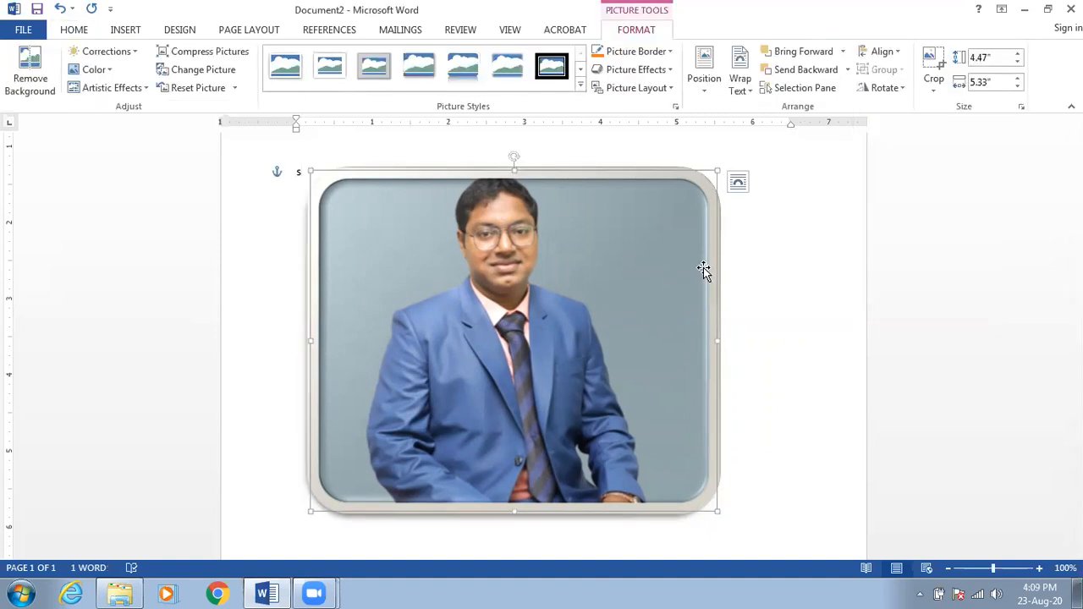
pyautogui.press('Delete')
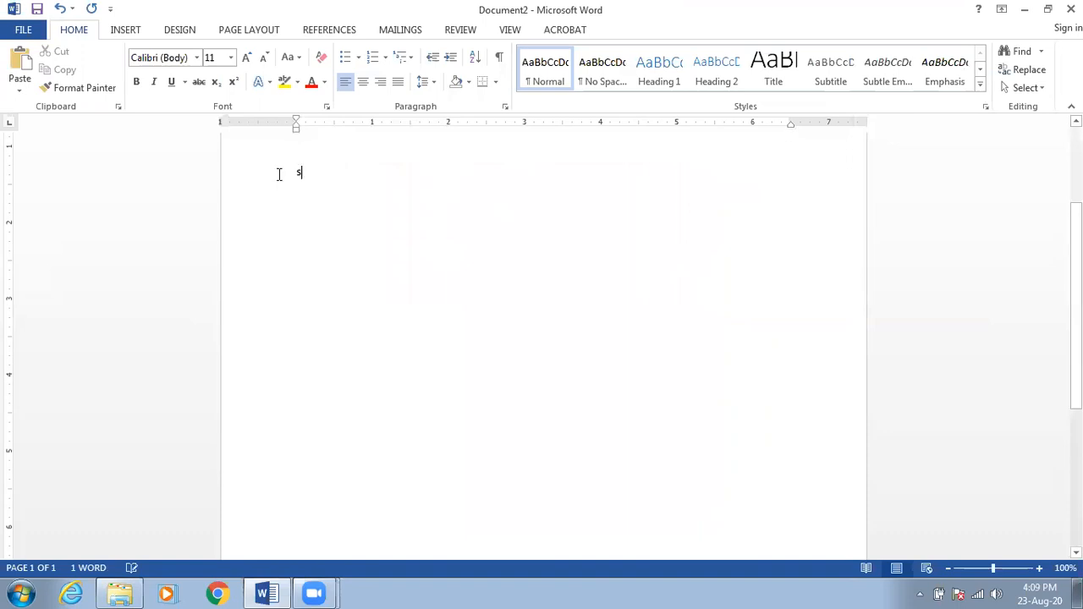
pyautogui.click(244, 179)
pyautogui.press('Delete')
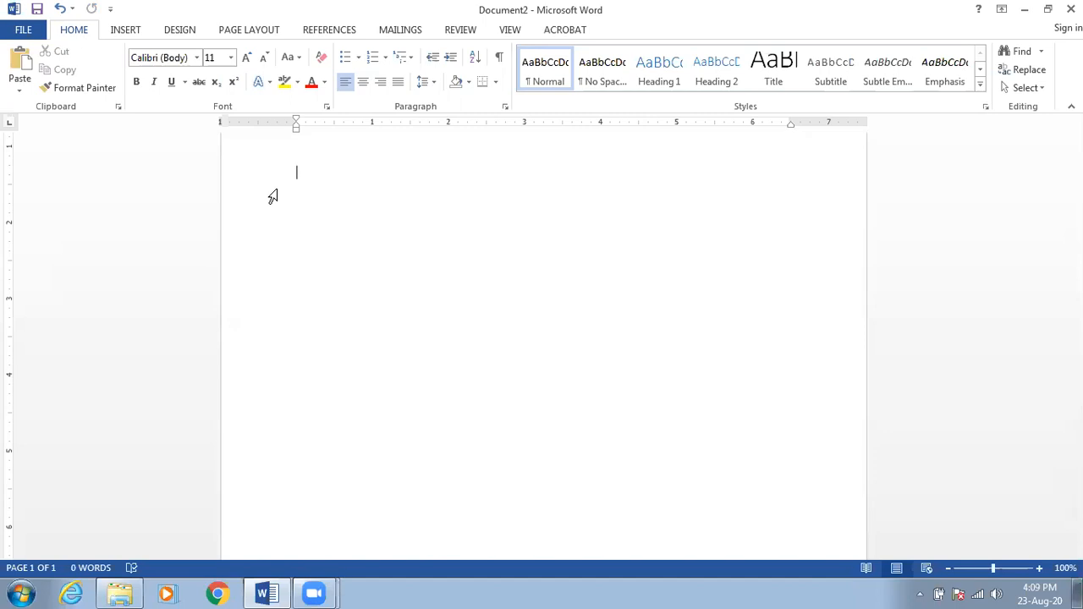
# Start saving the document to the computer with the Word Template file type, and cancel the save.
pyautogui.click(24, 32)
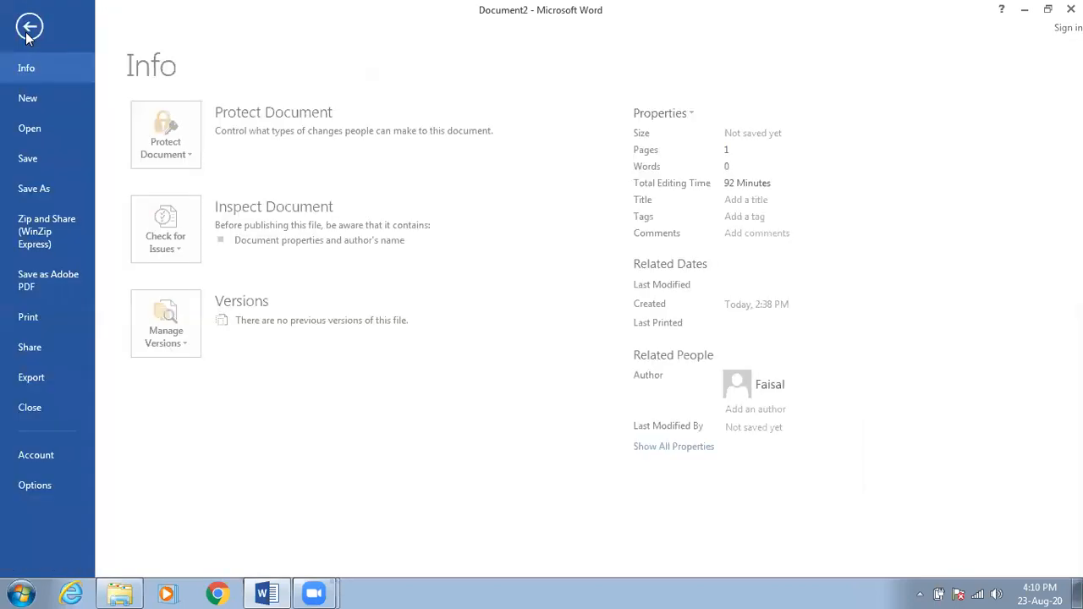
pyautogui.click(42, 187)
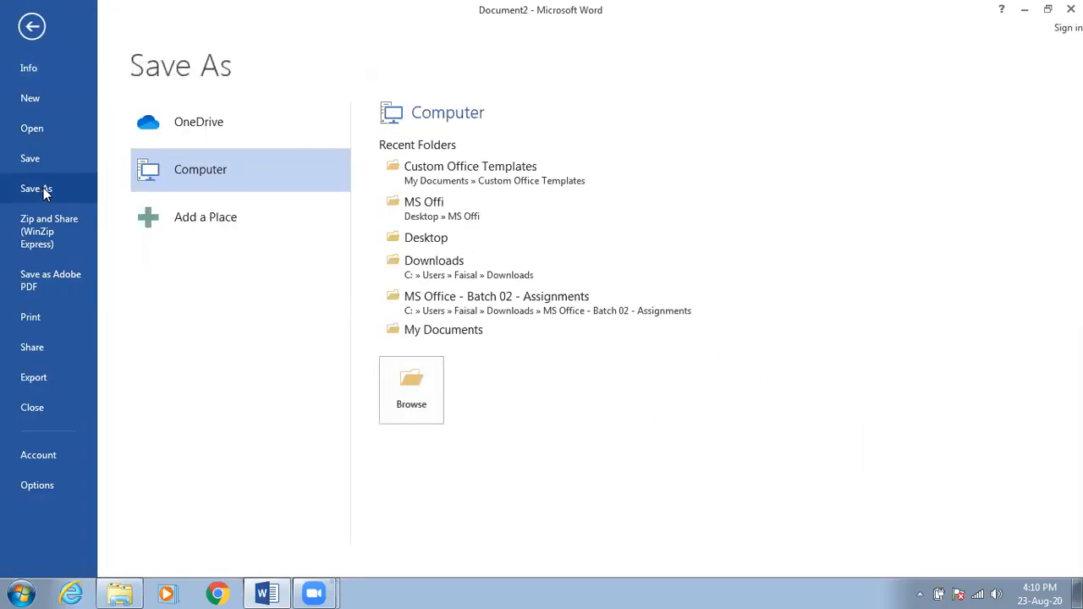
pyautogui.click(411, 388)
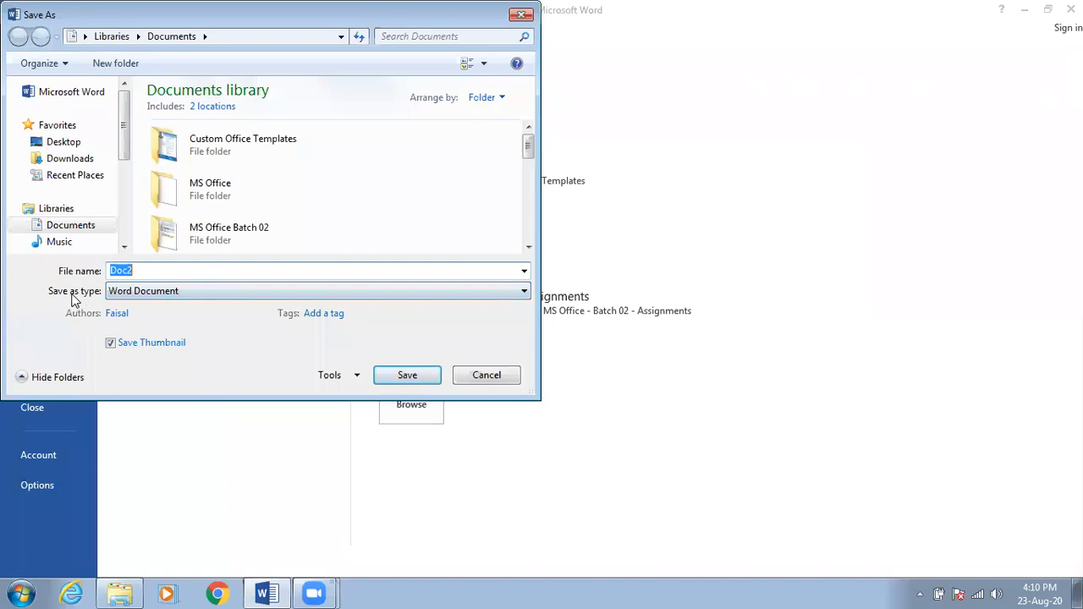
pyautogui.click(138, 293)
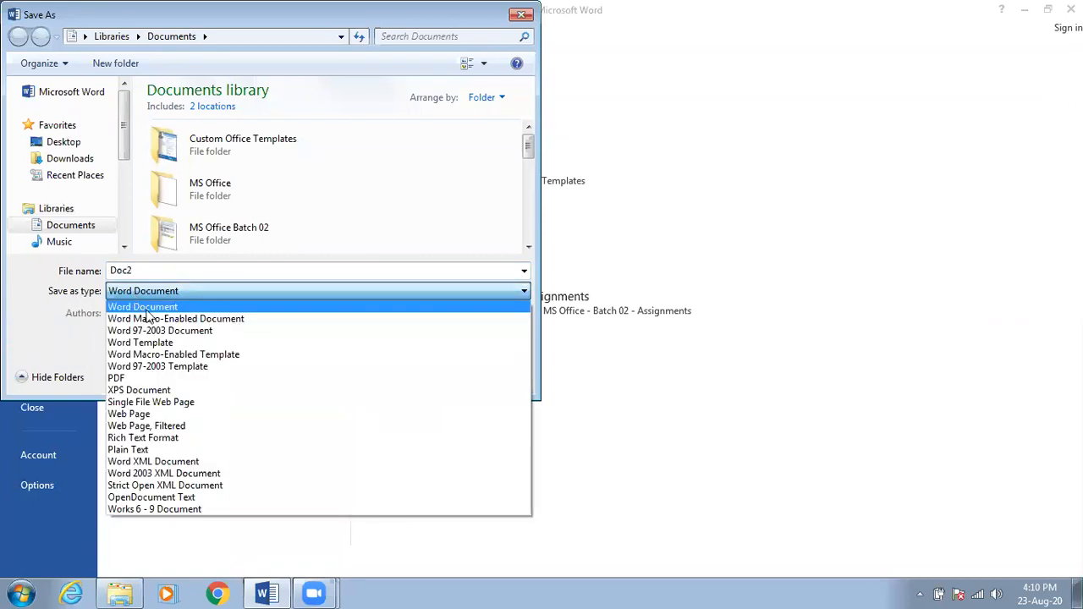
pyautogui.click(178, 343)
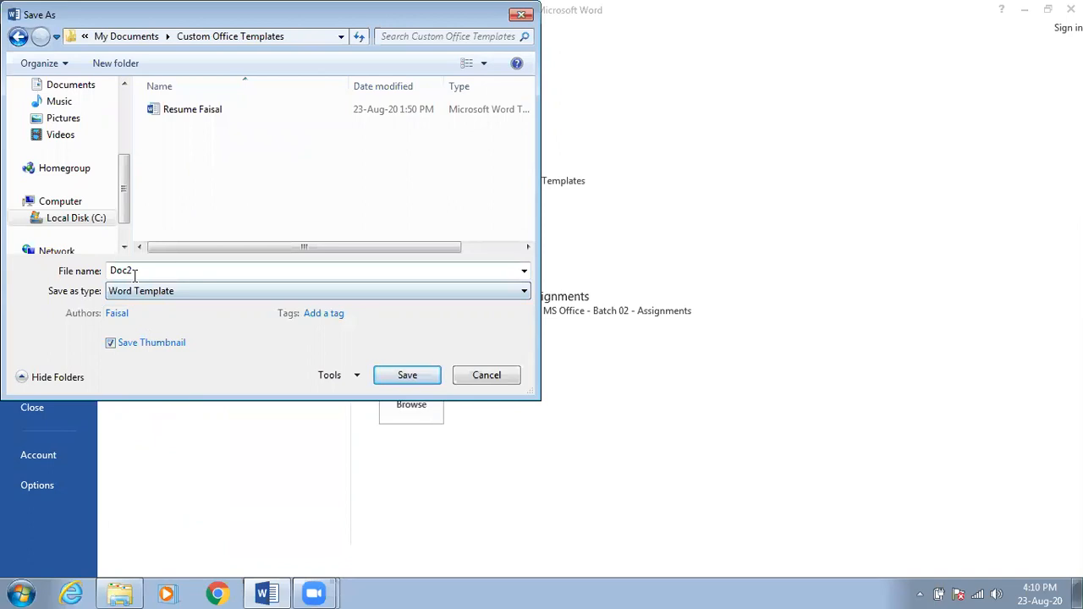
pyautogui.click(487, 375)
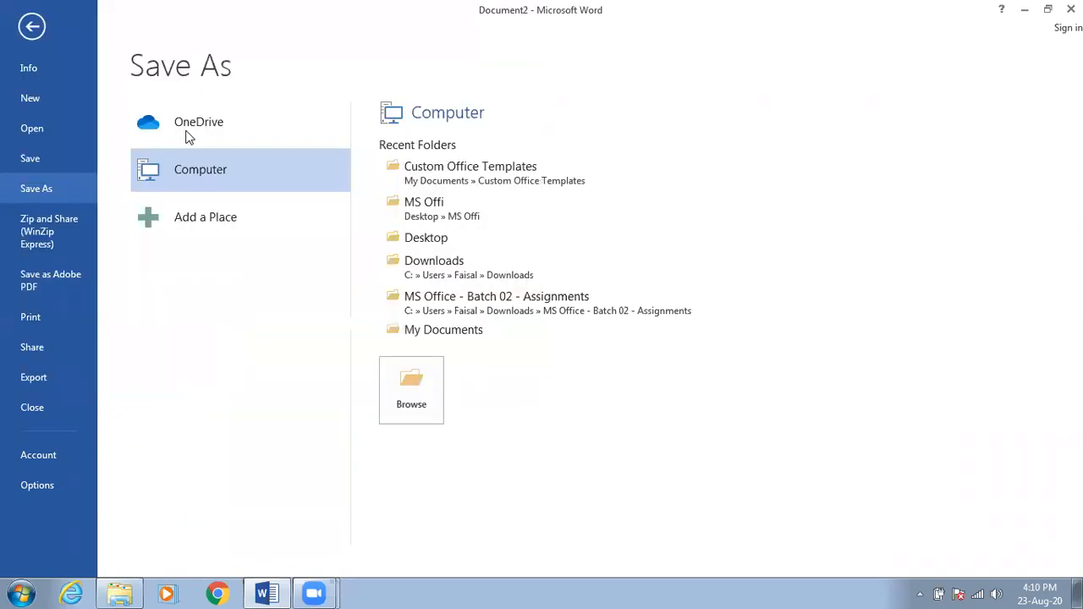
# Look through the featured and personal templates for new documents, and return to the open document.
pyautogui.click(39, 100)
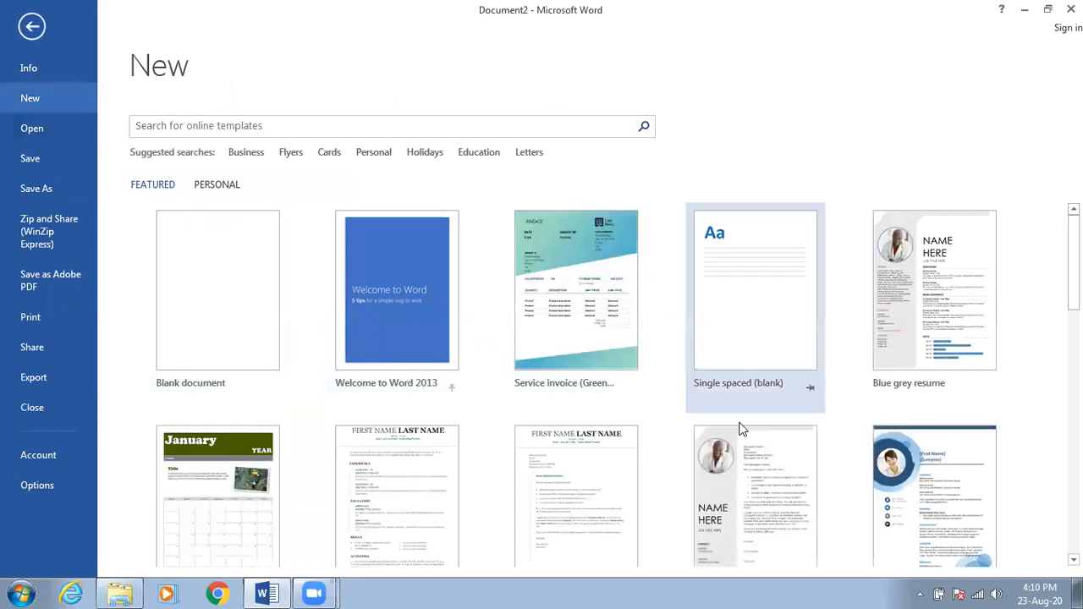
pyautogui.scroll(-1, 660, 433)
pyautogui.scroll(-4, 576, 424)
pyautogui.scroll(5, 399, 382)
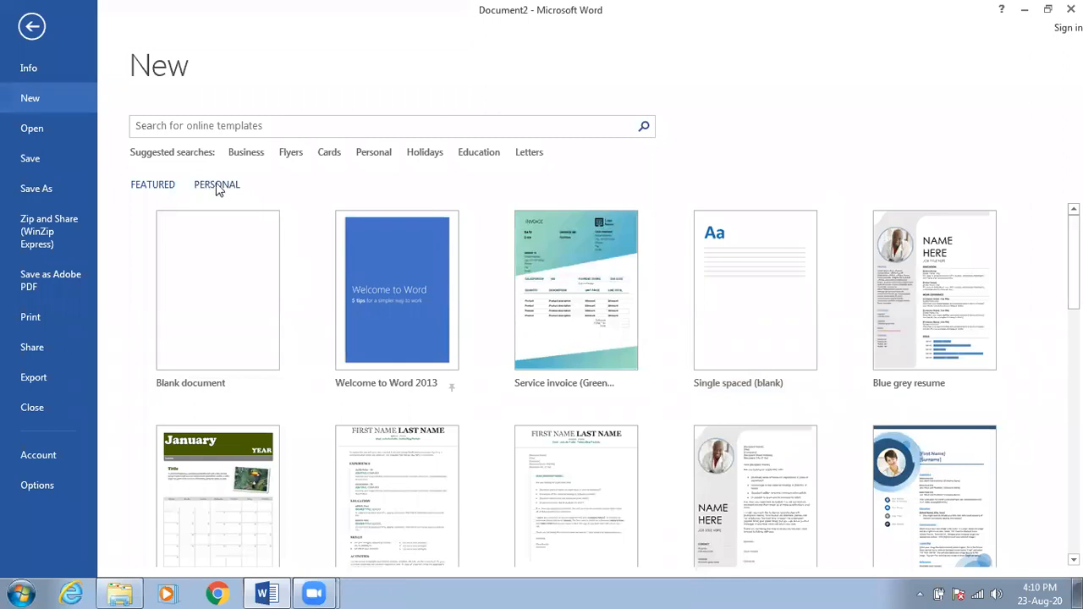
pyautogui.click(219, 186)
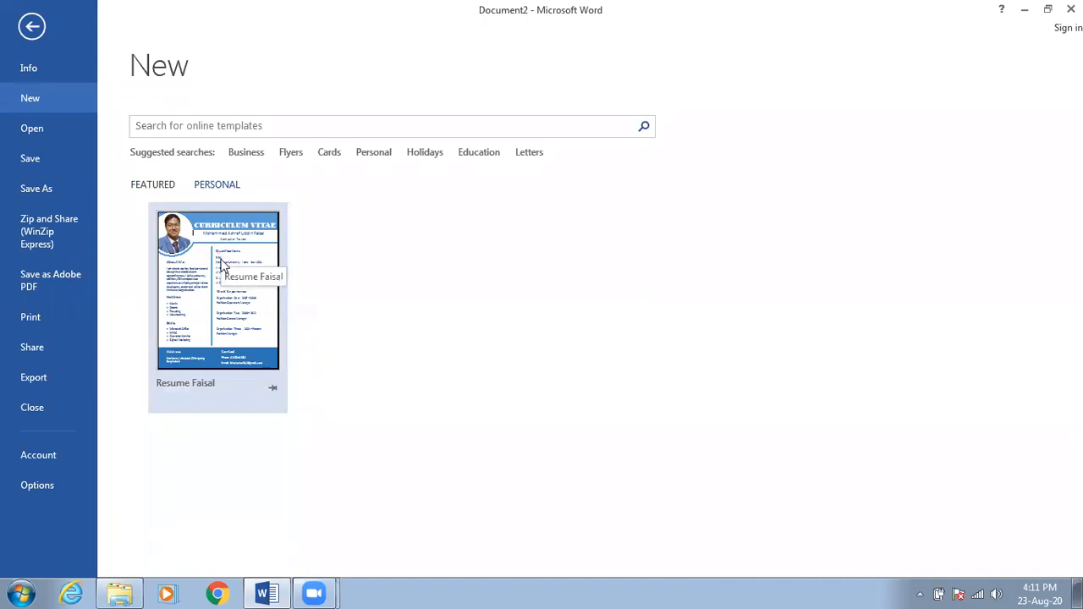
pyautogui.click(30, 28)
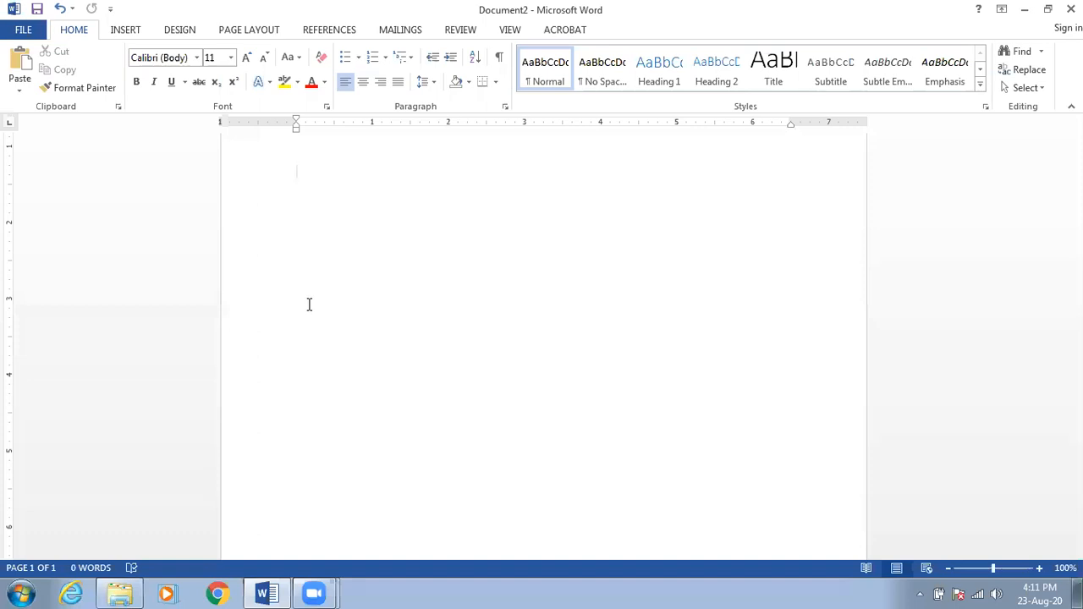
pyautogui.scroll(2, 300, 288)
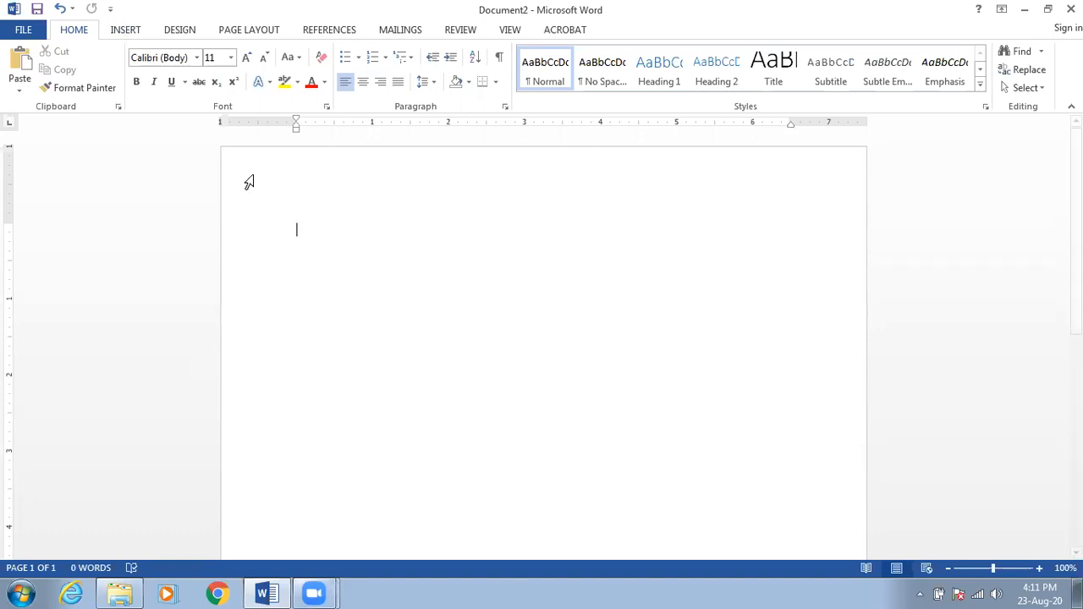
pyautogui.click(136, 29)
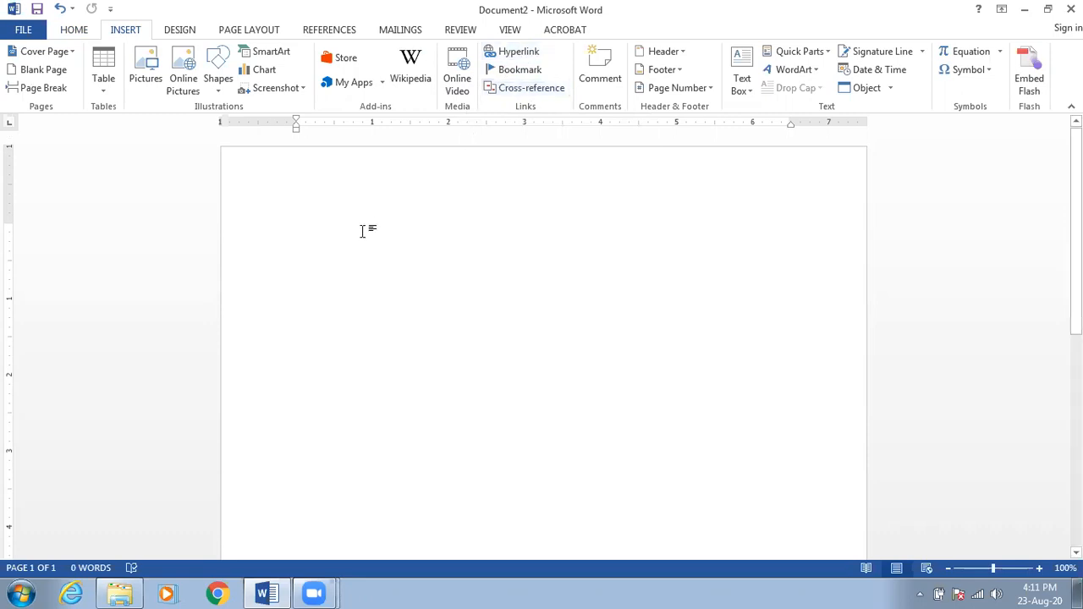
pyautogui.write('www.')
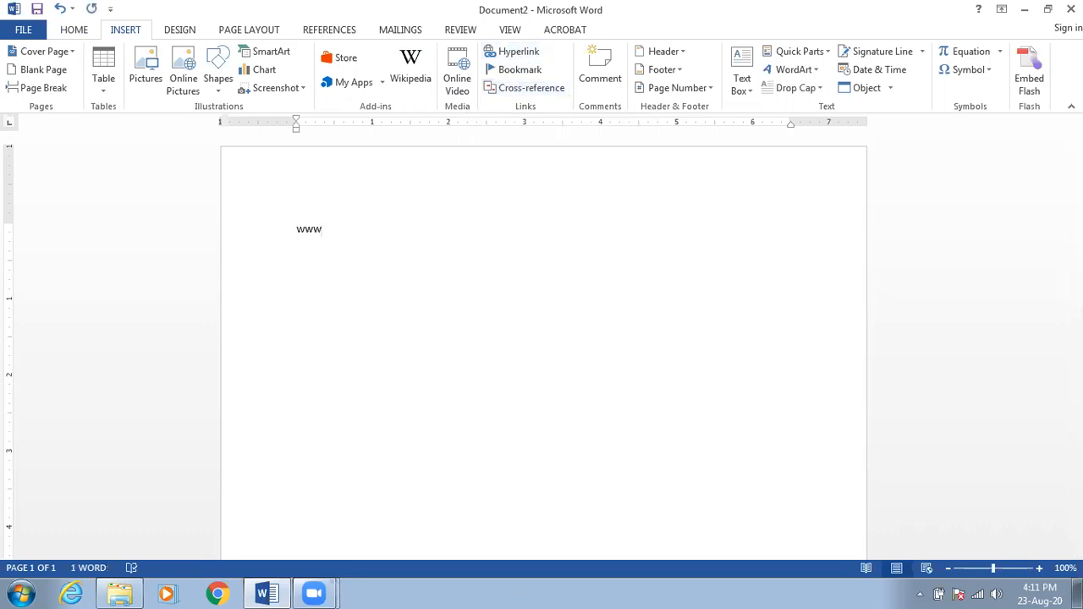
pyautogui.write('facebook.com')
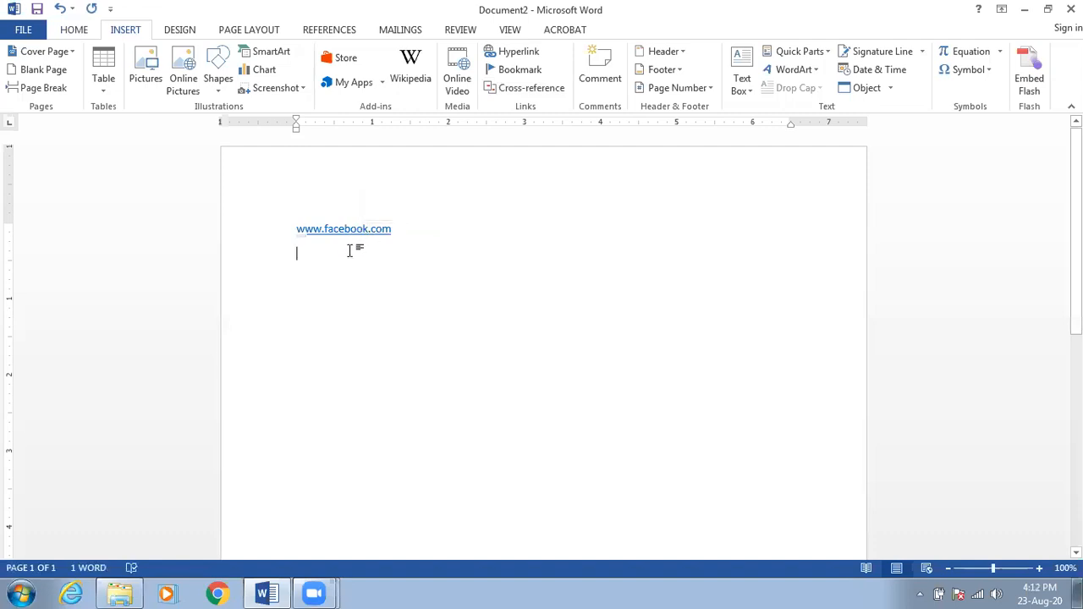
# Replace the web address on the first line with the sentence "To know more please click here.".
pyautogui.click(246, 217)
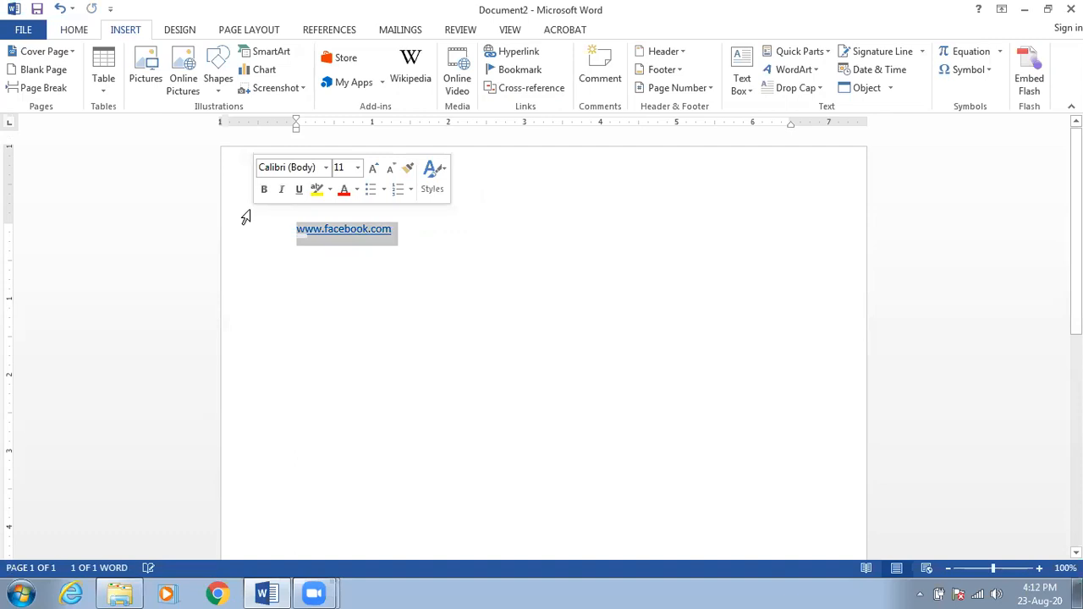
pyautogui.press('Delete')
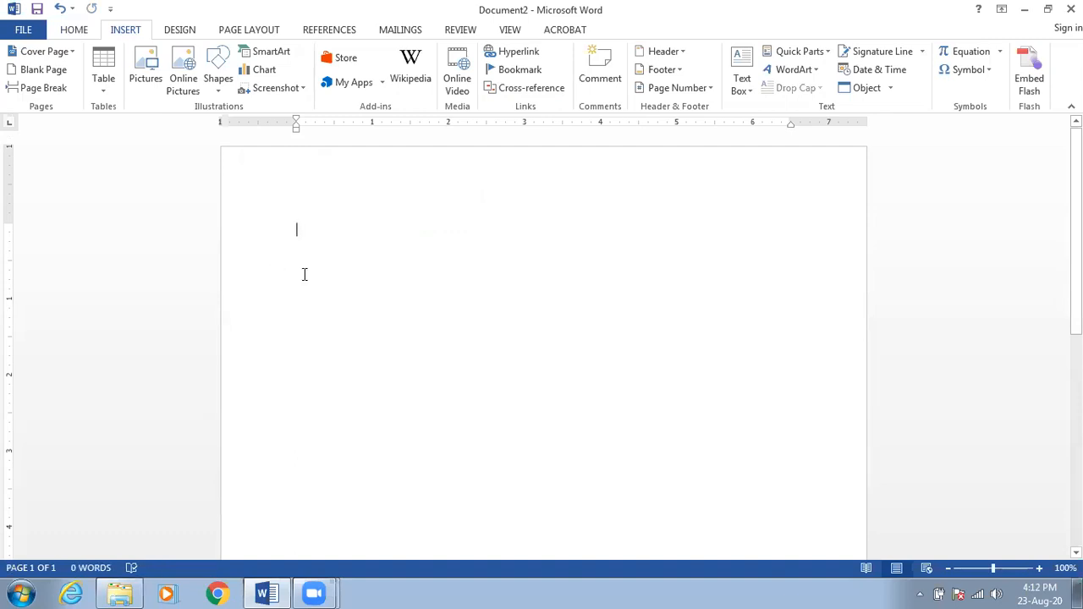
pyautogui.write('To ')
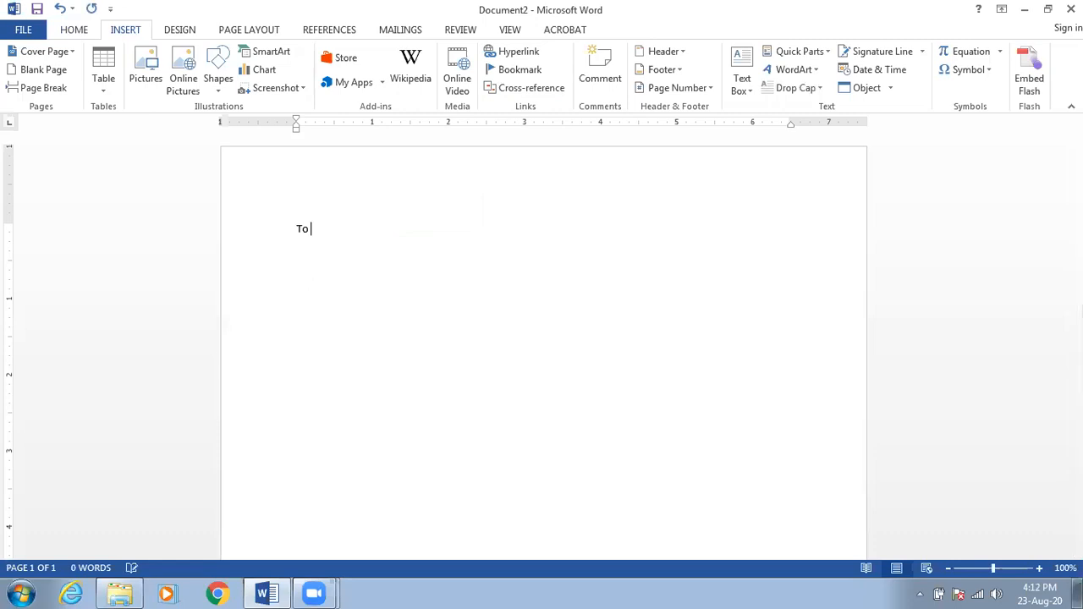
pyautogui.write('know more')
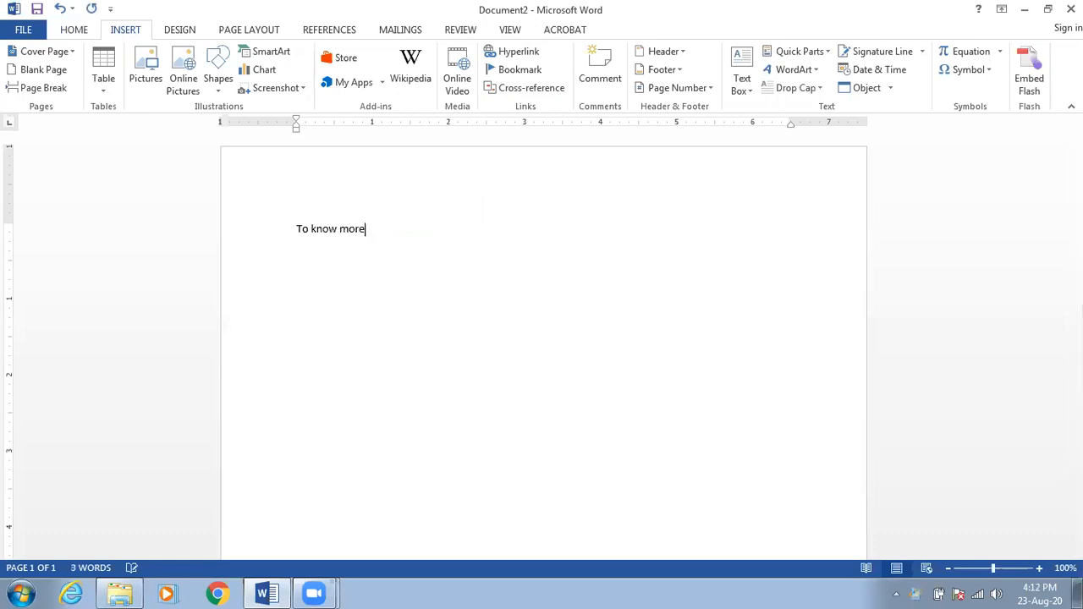
pyautogui.write(' please click here.')
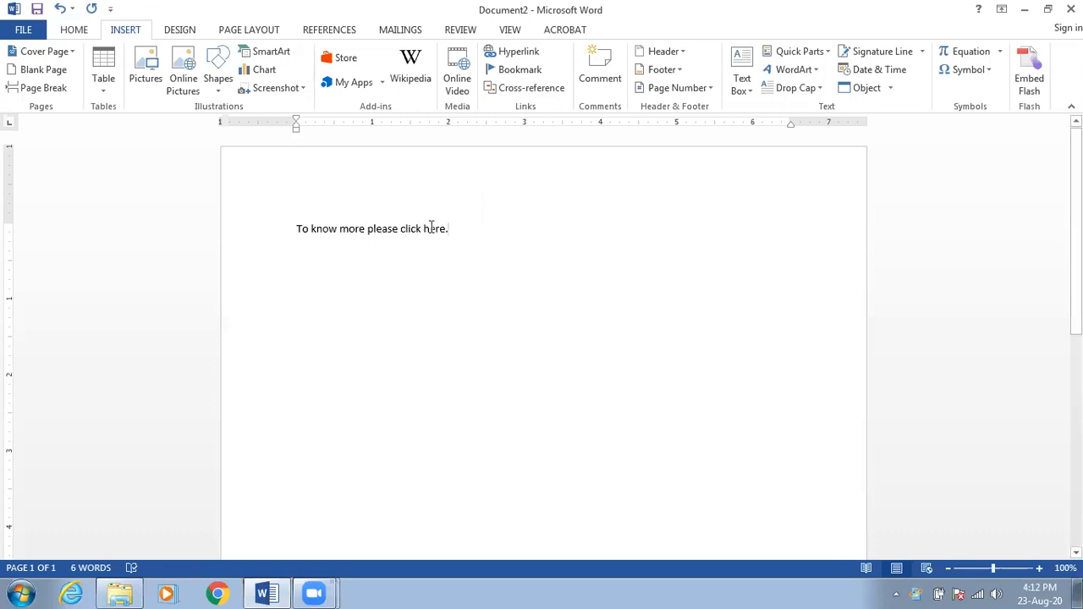
pyautogui.press('BackSpace')
pyautogui.hotkey('ctrl', 'z')
pyautogui.hotkey('shift', 'Left')
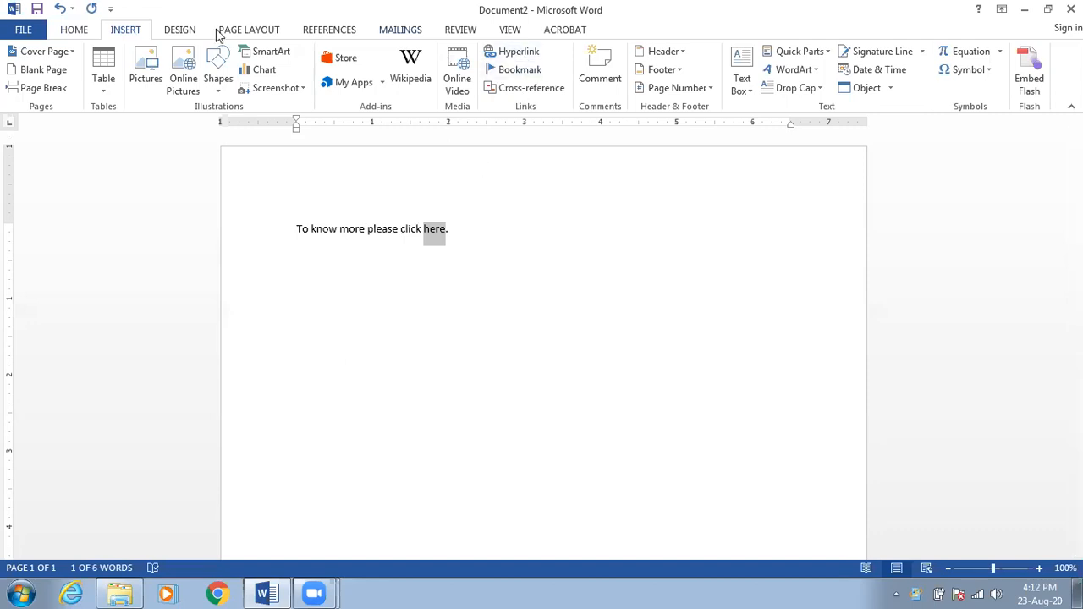
pyautogui.click(519, 53)
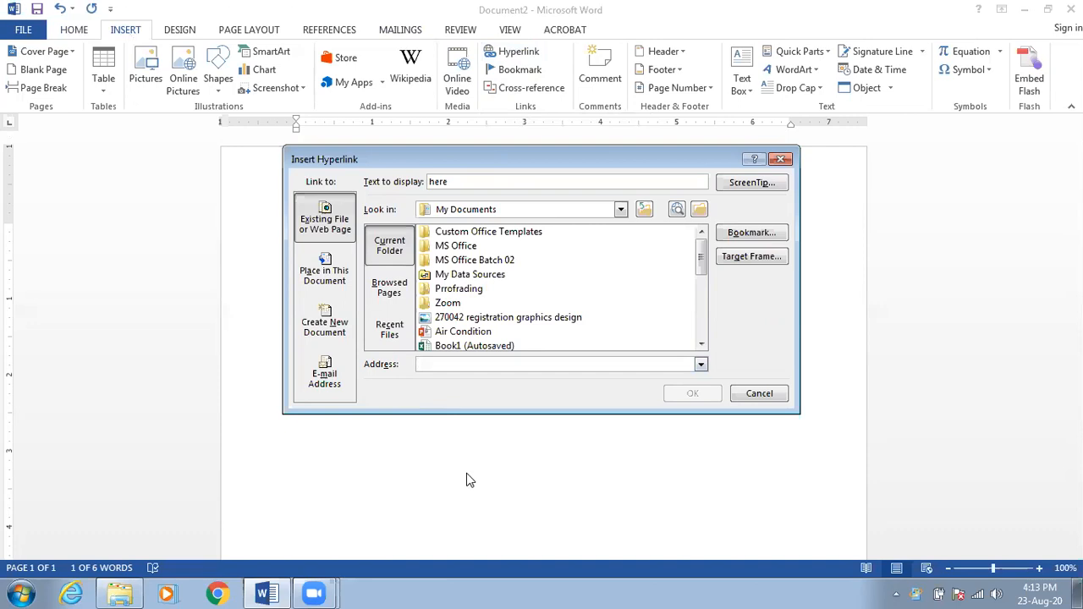
pyautogui.write('w')
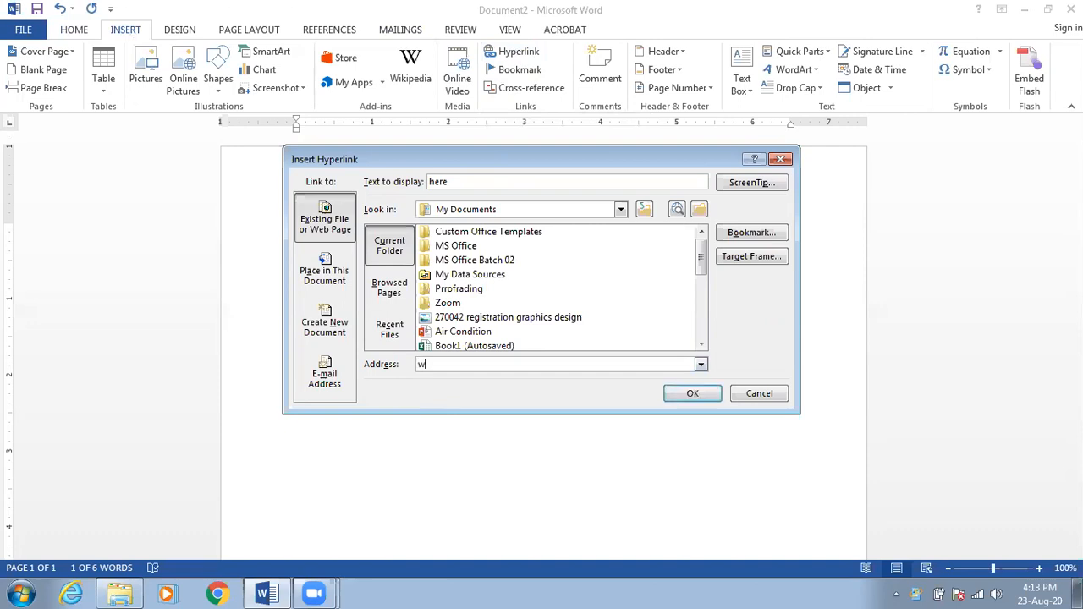
pyautogui.write('ww.')
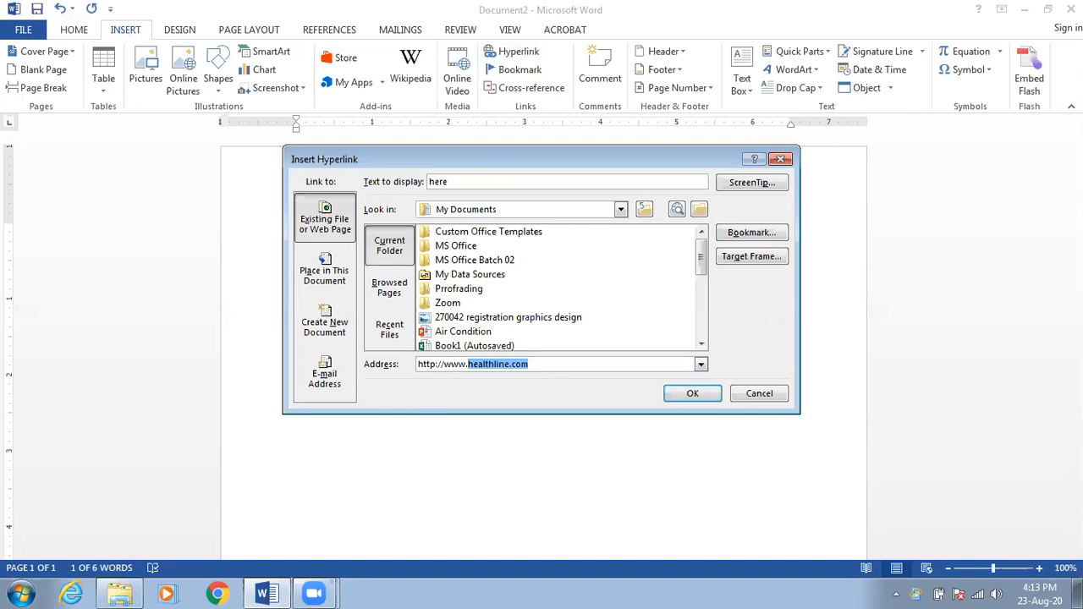
pyautogui.write('facebook.com')
pyautogui.press('Return')
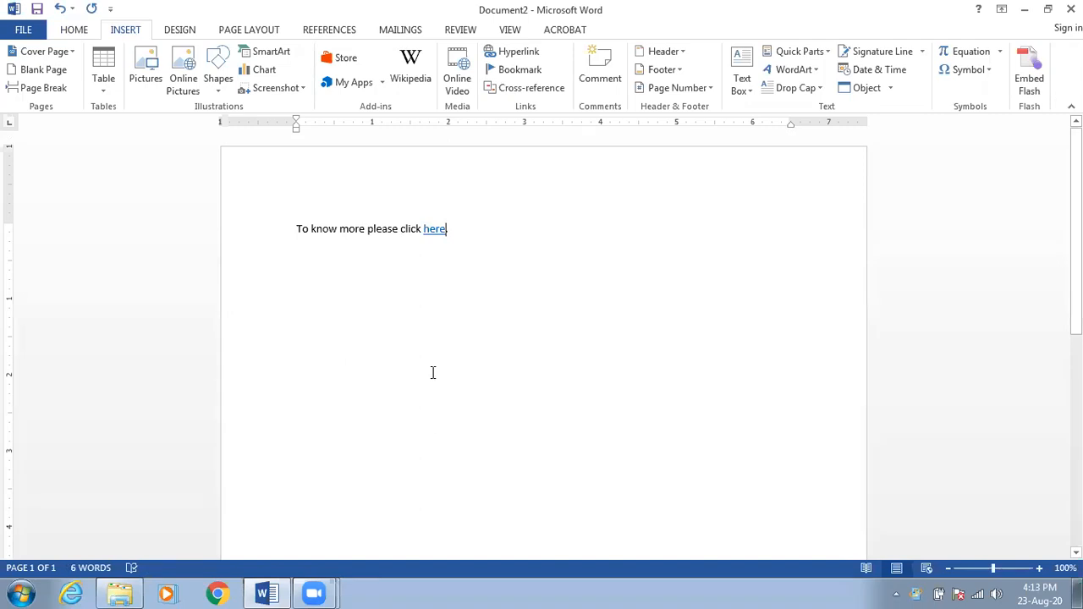
# Remove the hyperlink from the word "here" while keeping its text.
pyautogui.moveTo(435, 232)
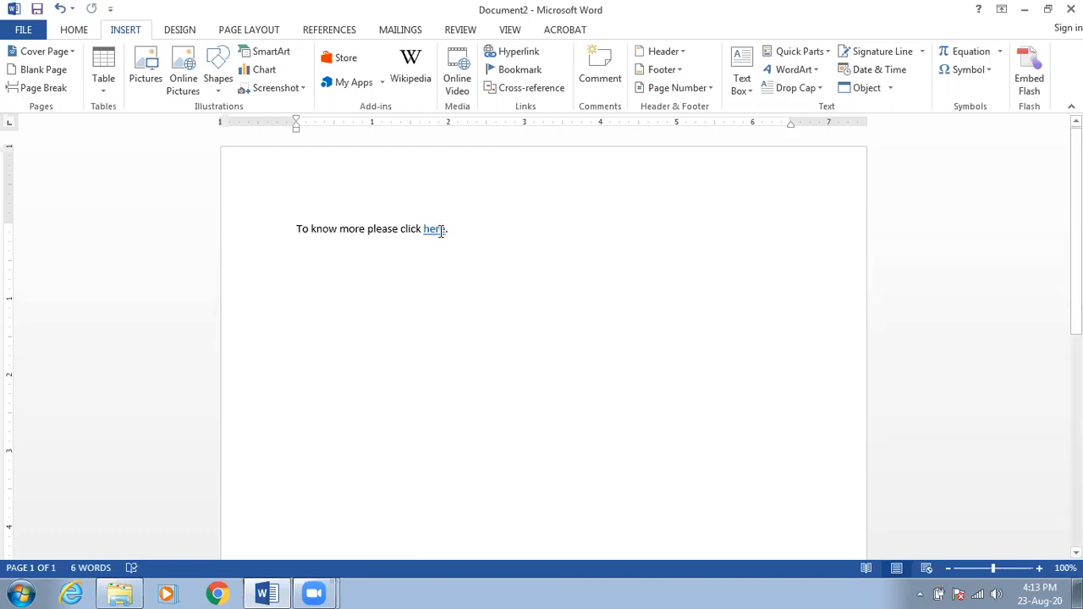
pyautogui.rightClick(439, 234)
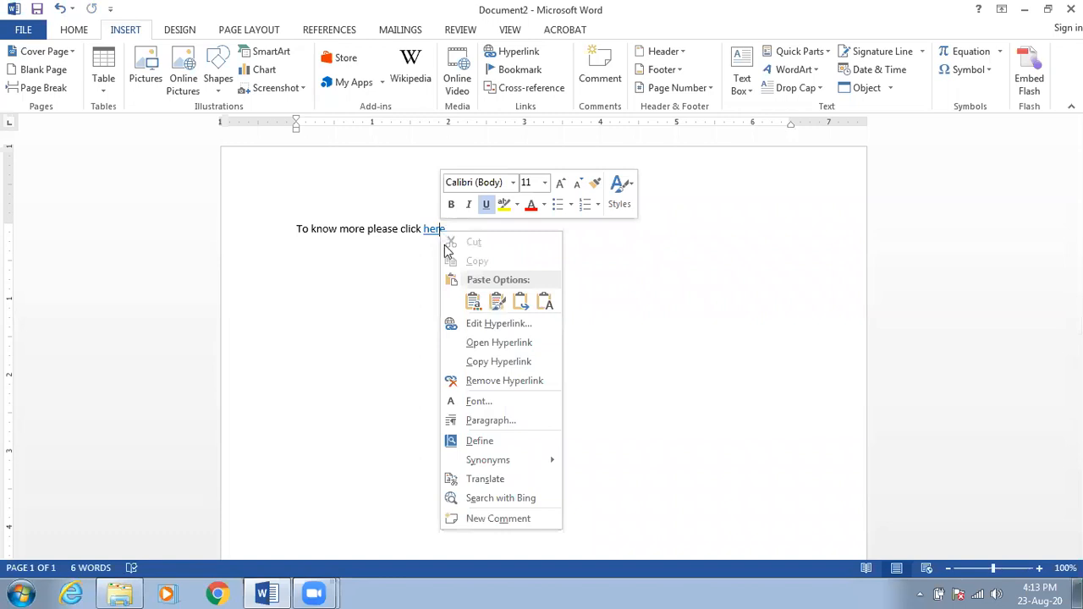
pyautogui.click(522, 383)
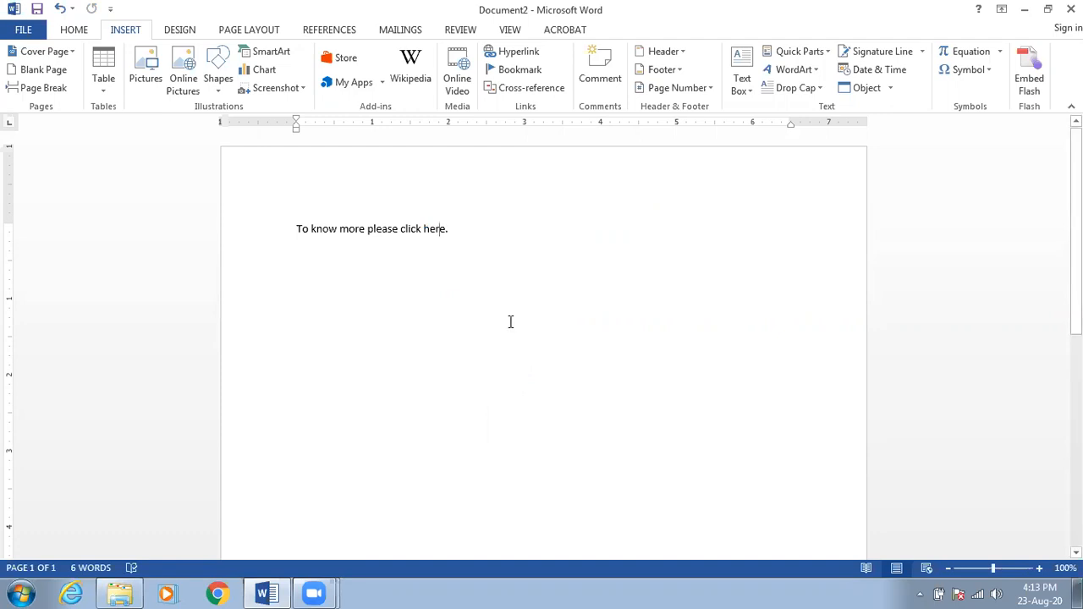
# Replace the sentence on the first line with the title "MS Office Course – Class No 5" and start a new line.
pyautogui.click(492, 238)
pyautogui.moveTo(451, 229); pyautogui.dragTo(262, 244)
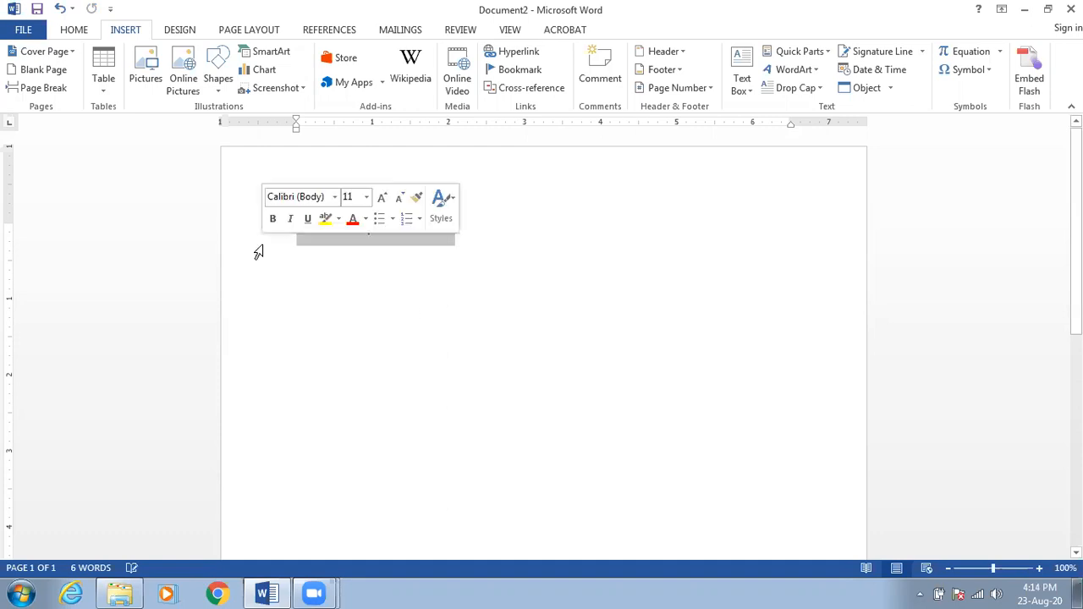
pyautogui.press('Delete')
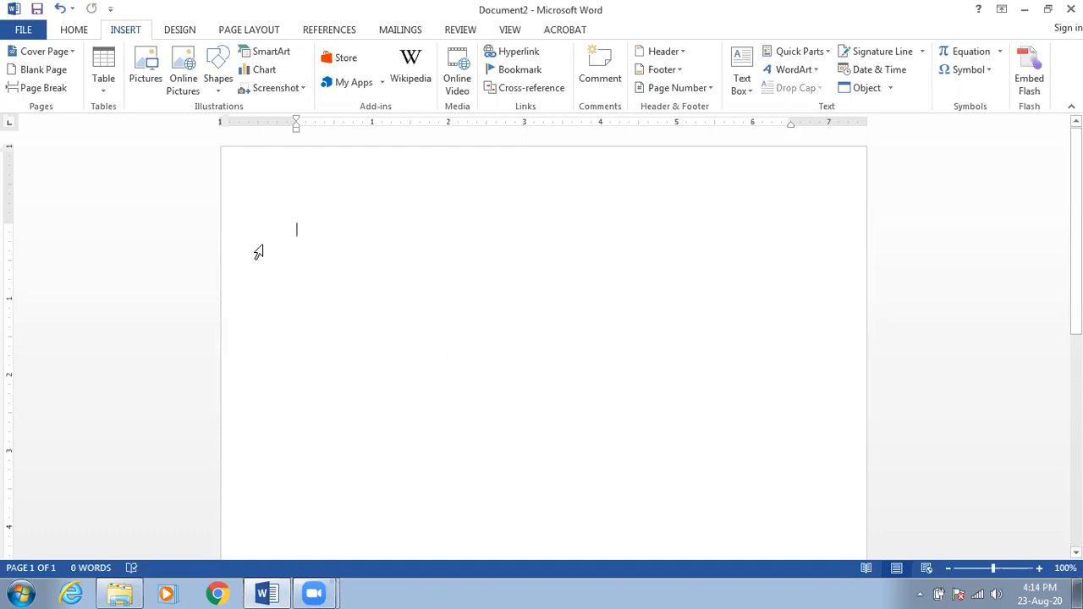
pyautogui.write('M')
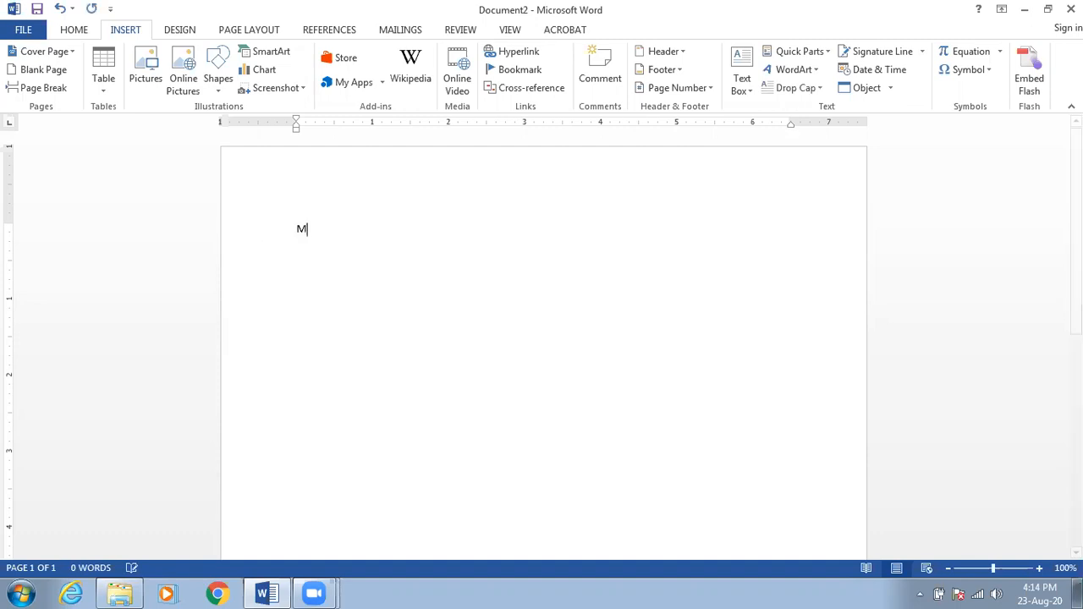
pyautogui.write('S Office')
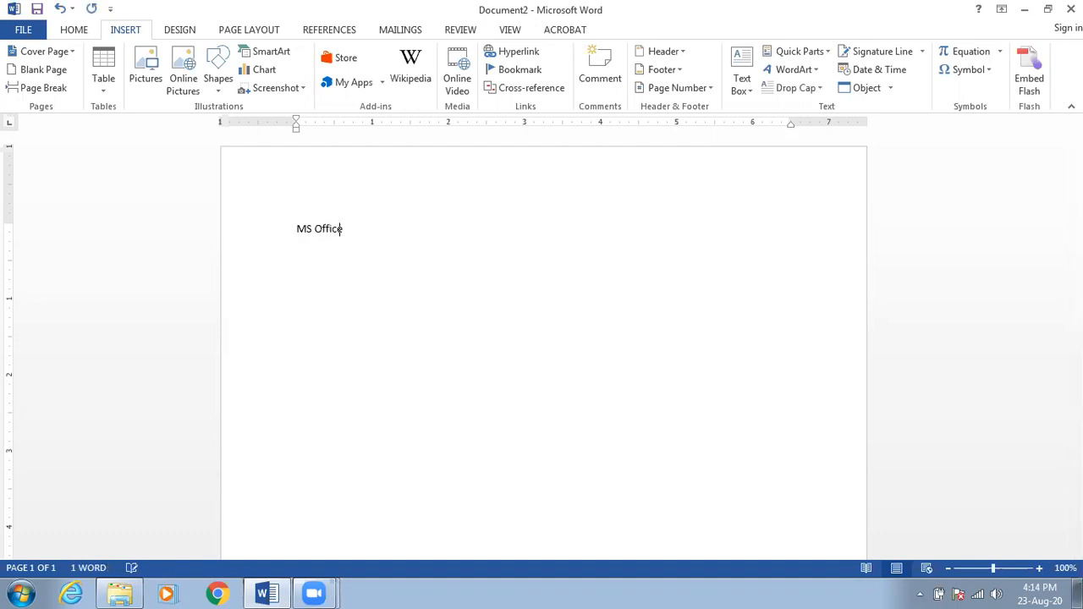
pyautogui.write(' Course - Class No 5')
pyautogui.press('Return')
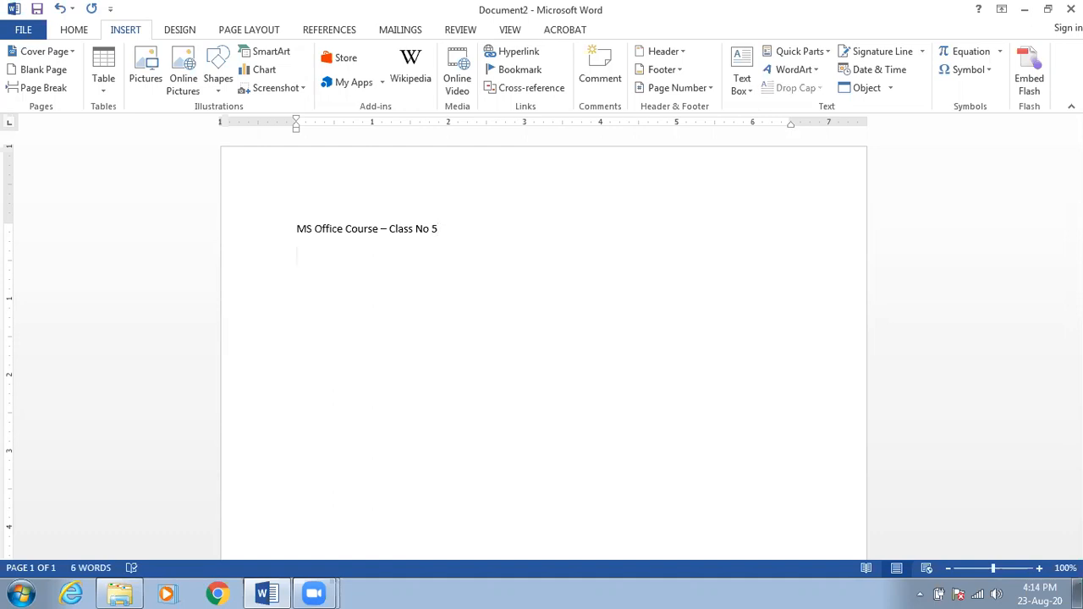
# Insert a page break below the title and write "View Class No by clicking here." on the second page.
pyautogui.scroll(-5, 258, 246)
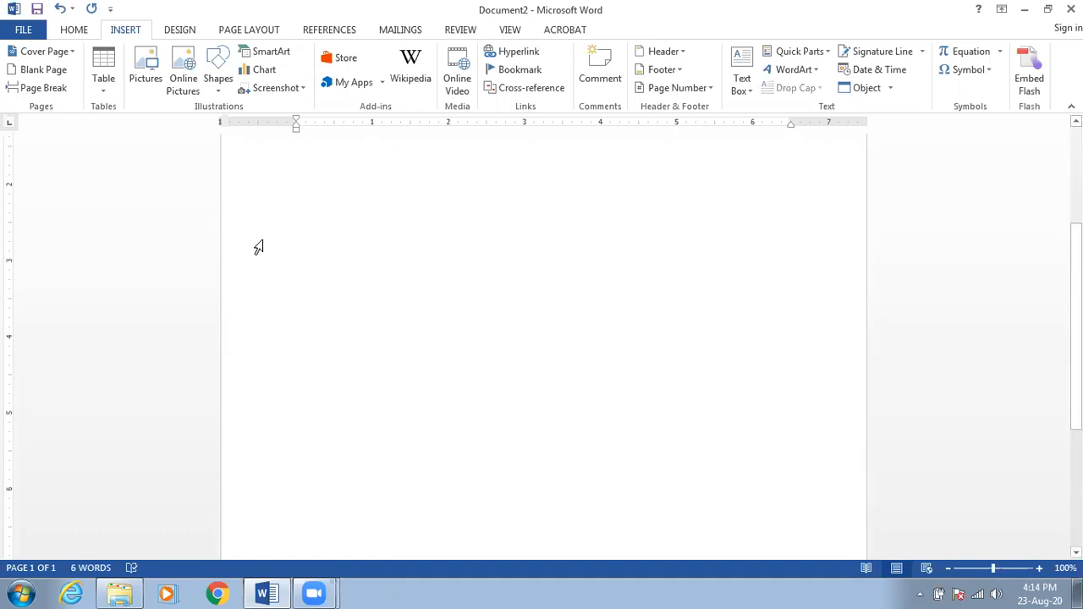
pyautogui.hotkey('ctrl', 'Return')
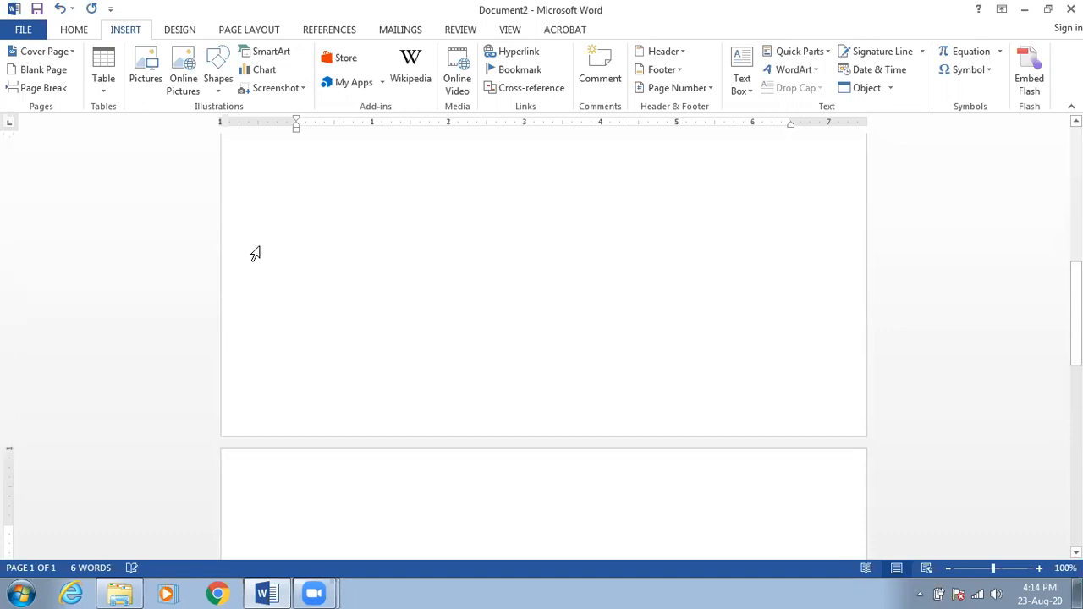
pyautogui.scroll(-4, 259, 250)
pyautogui.scroll(1, 267, 256)
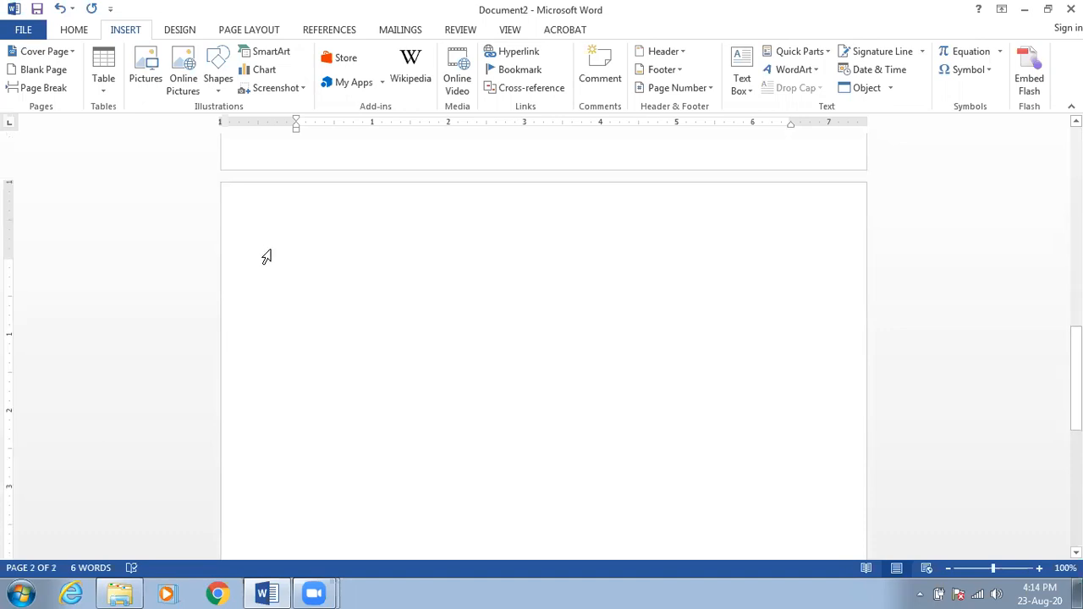
pyautogui.write('View Class No')
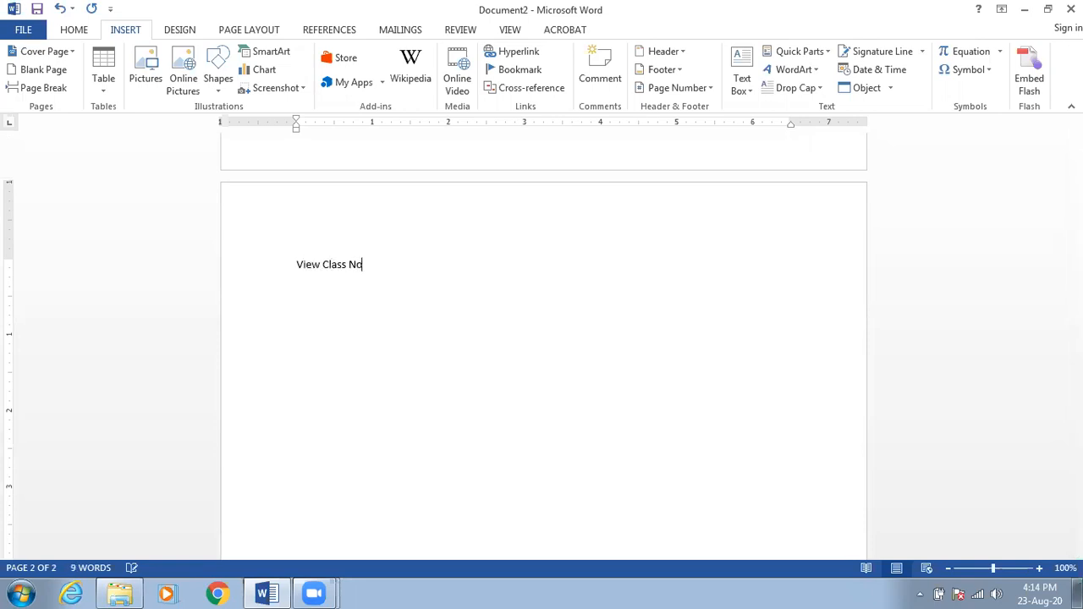
pyautogui.write(' by clicking here.')
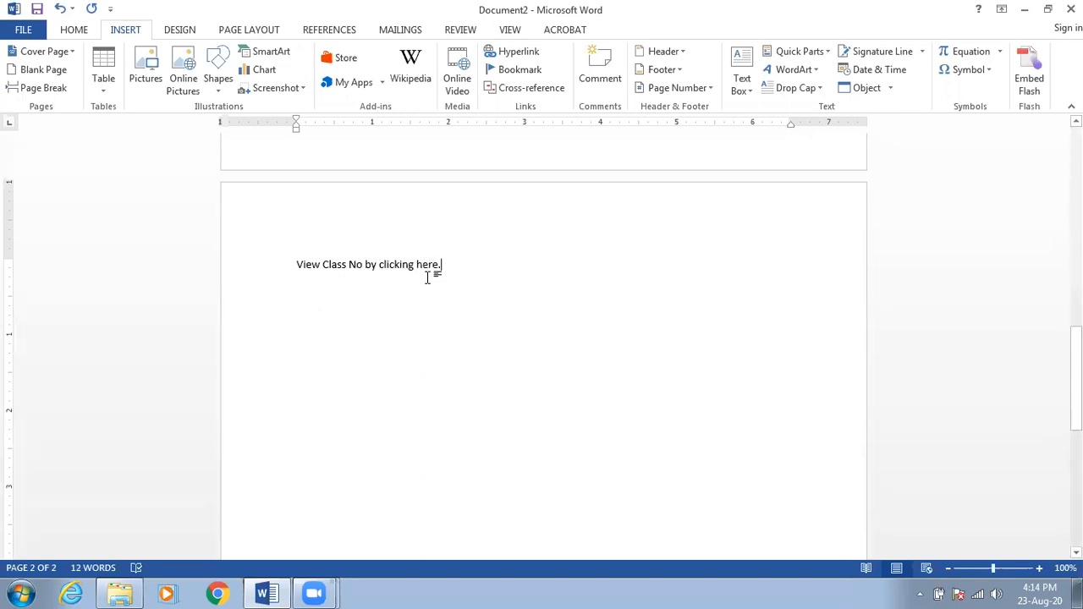
# Bookmark the title line on the first page with the name Heading.
pyautogui.scroll(5, 424, 275)
pyautogui.scroll(3, 423, 271)
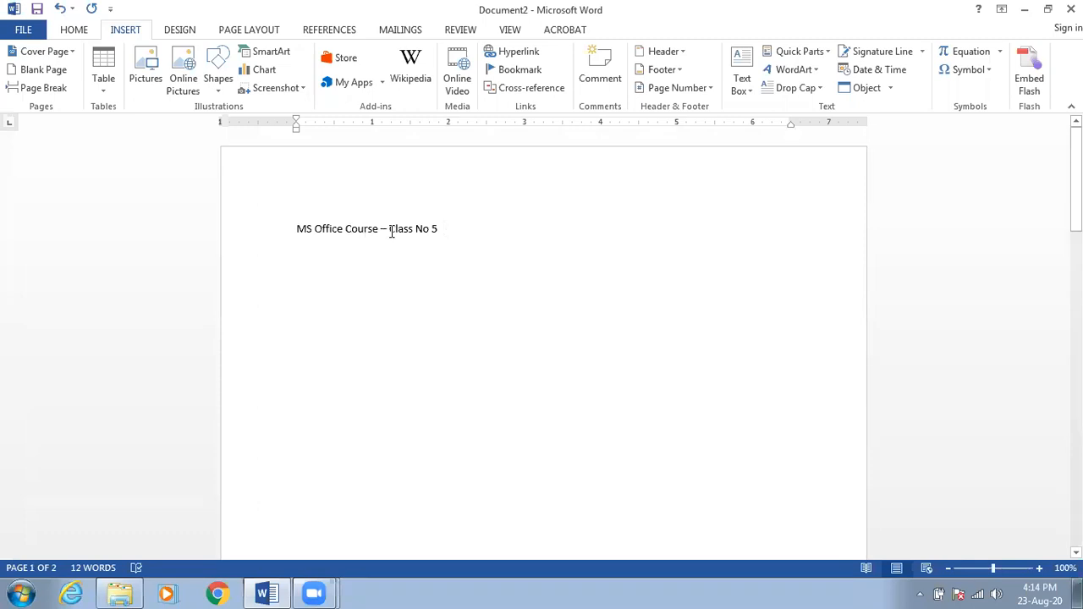
pyautogui.doubleClick(430, 229)
pyautogui.moveTo(296, 235); pyautogui.dragTo(290, 246)
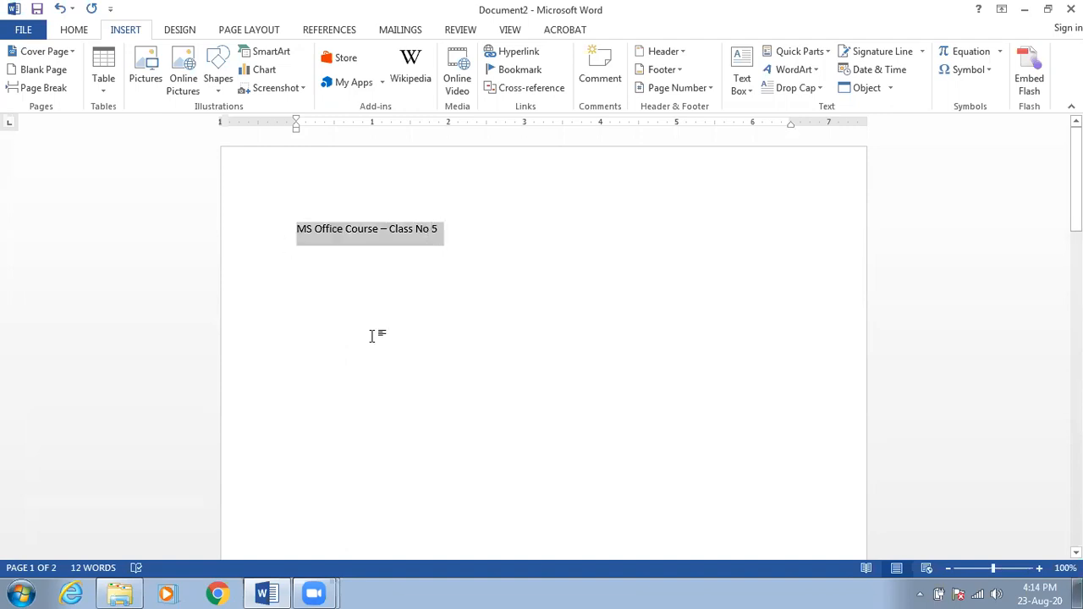
pyautogui.click(513, 72)
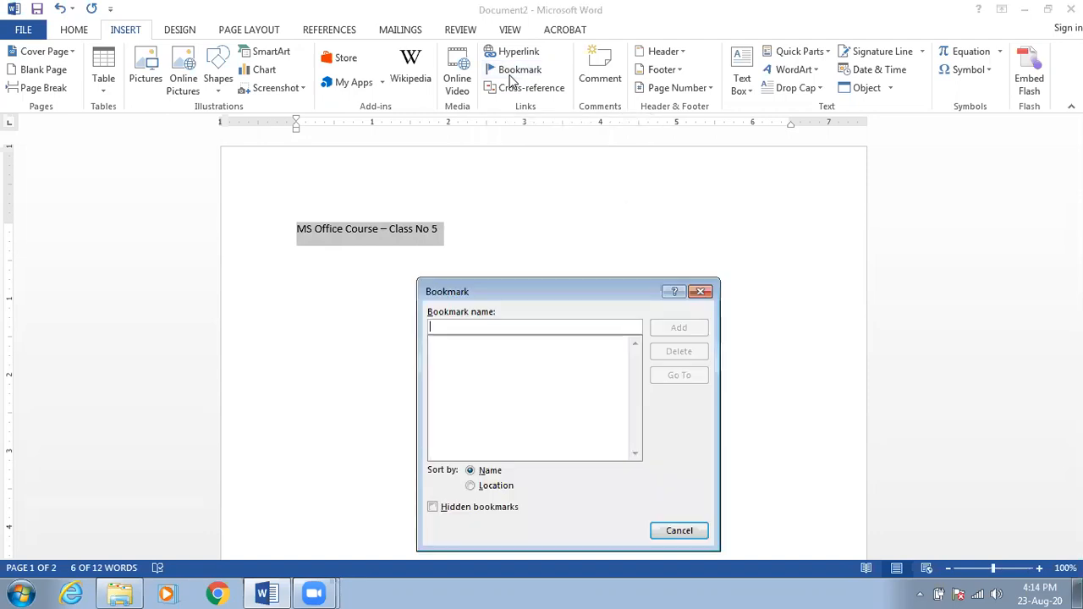
pyautogui.moveTo(522, 292); pyautogui.dragTo(574, 219)
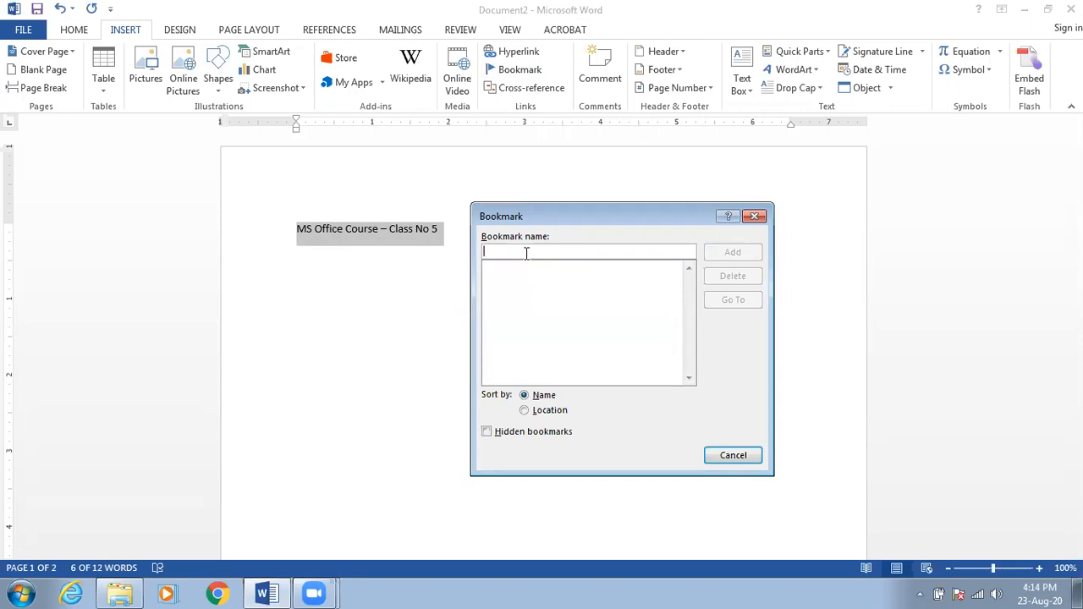
pyautogui.write('Hea')
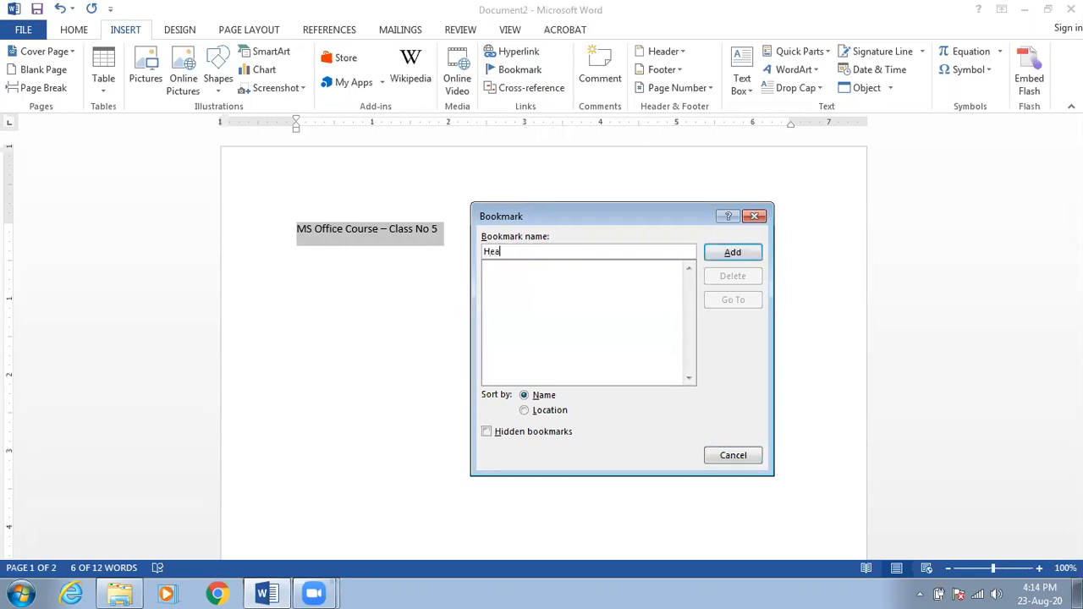
pyautogui.write('ding dsfasffasf')
pyautogui.press('BackSpace')
pyautogui.press('BackSpace')
pyautogui.press('BackSpace')
pyautogui.press('BackSpace')
pyautogui.press('BackSpace')
pyautogui.press('BackSpace')
pyautogui.press('BackSpace')
pyautogui.press('BackSpace')
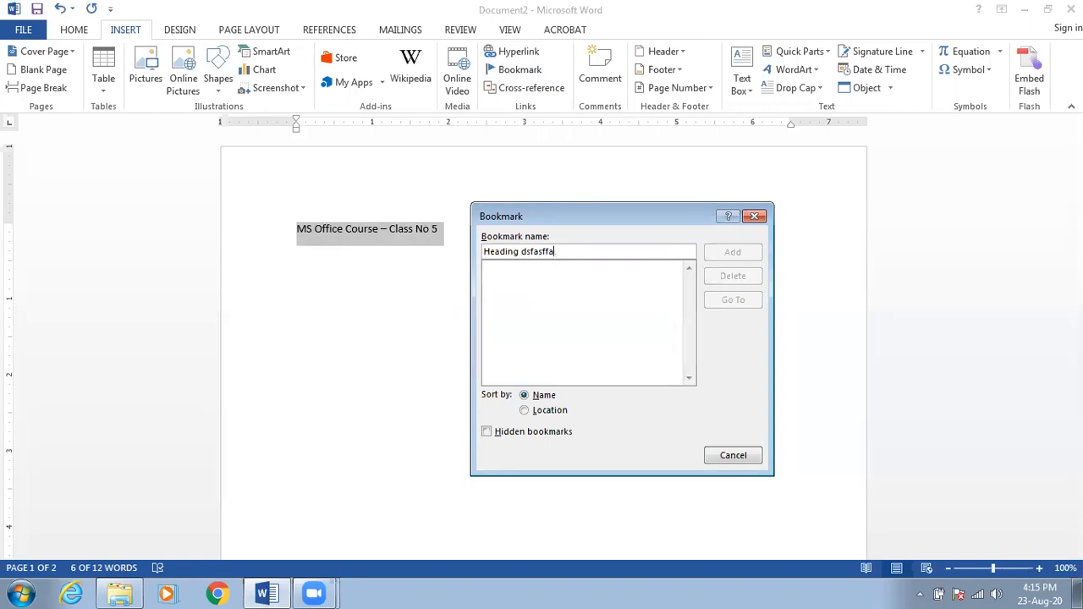
pyautogui.press('BackSpace')
pyautogui.press('BackSpace')
pyautogui.press('BackSpace')
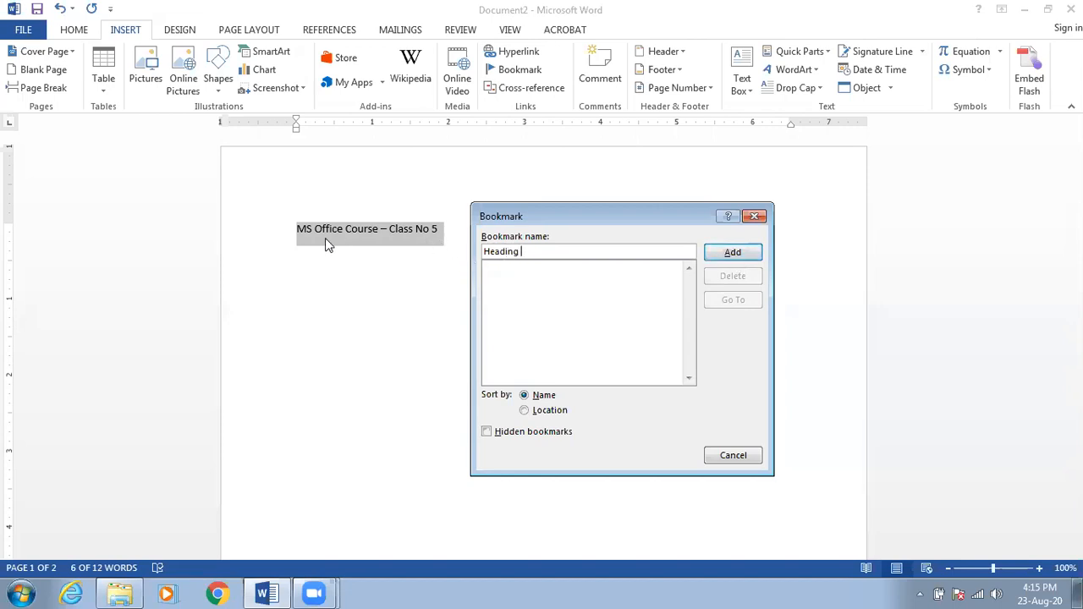
pyautogui.click(733, 253)
# Hyperlink the word "here" on the second page to the Heading bookmark in this document and follow the link.
pyautogui.scroll(-1, 428, 257)
pyautogui.scroll(-15, 428, 256)
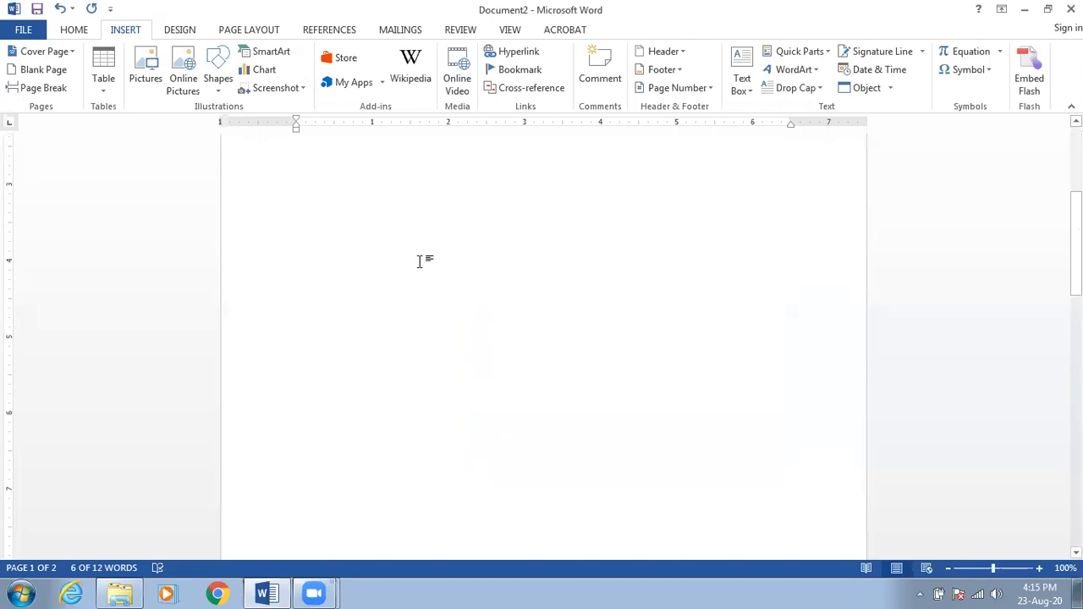
pyautogui.click(437, 241)
pyautogui.hotkey('shift', 'Left')
pyautogui.hotkey('shift', 'Left')
pyautogui.hotkey('shift', 'Left')
pyautogui.hotkey('shift', 'Left')
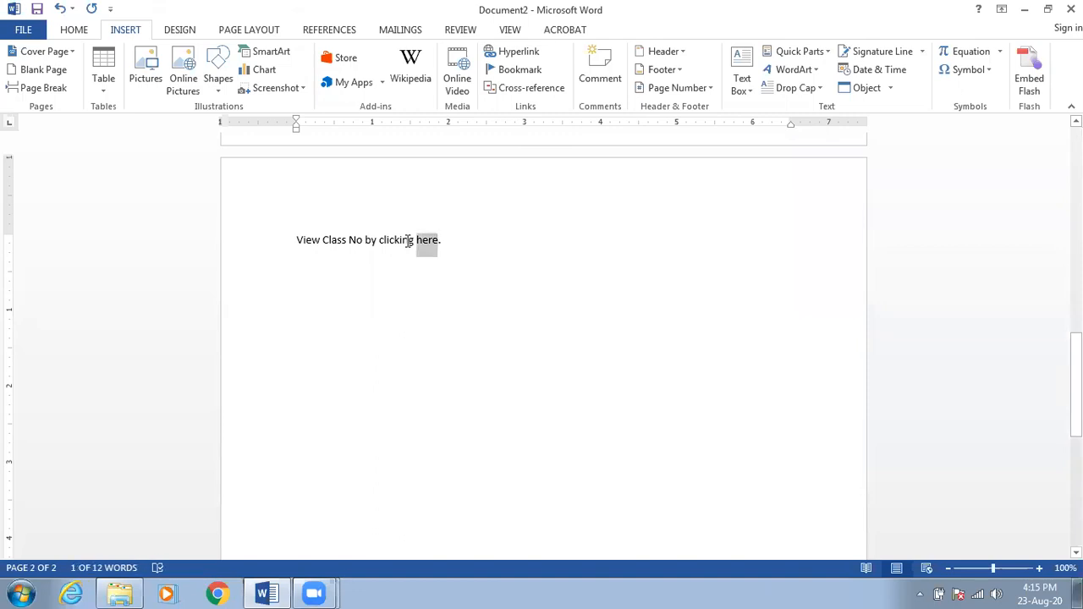
pyautogui.scroll(15, 408, 241)
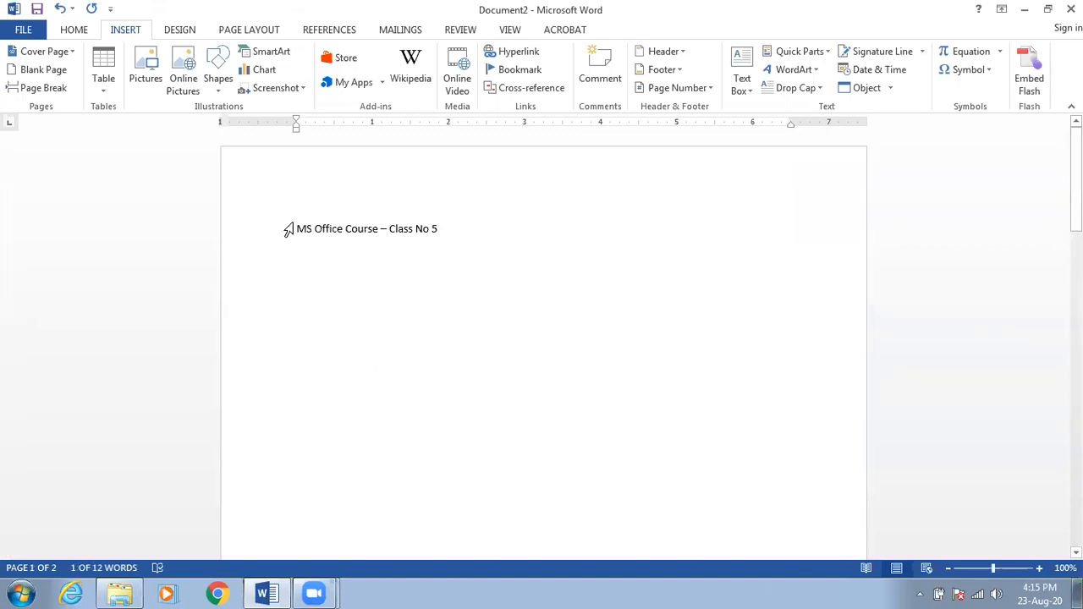
pyautogui.scroll(-15, 426, 252)
pyautogui.scroll(-5, 427, 254)
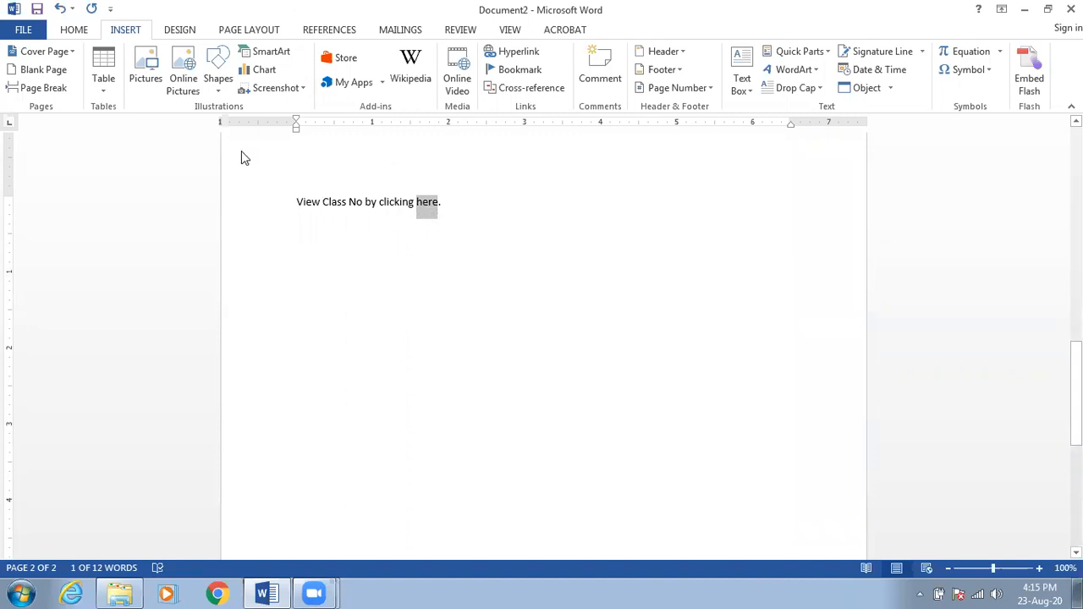
pyautogui.click(519, 54)
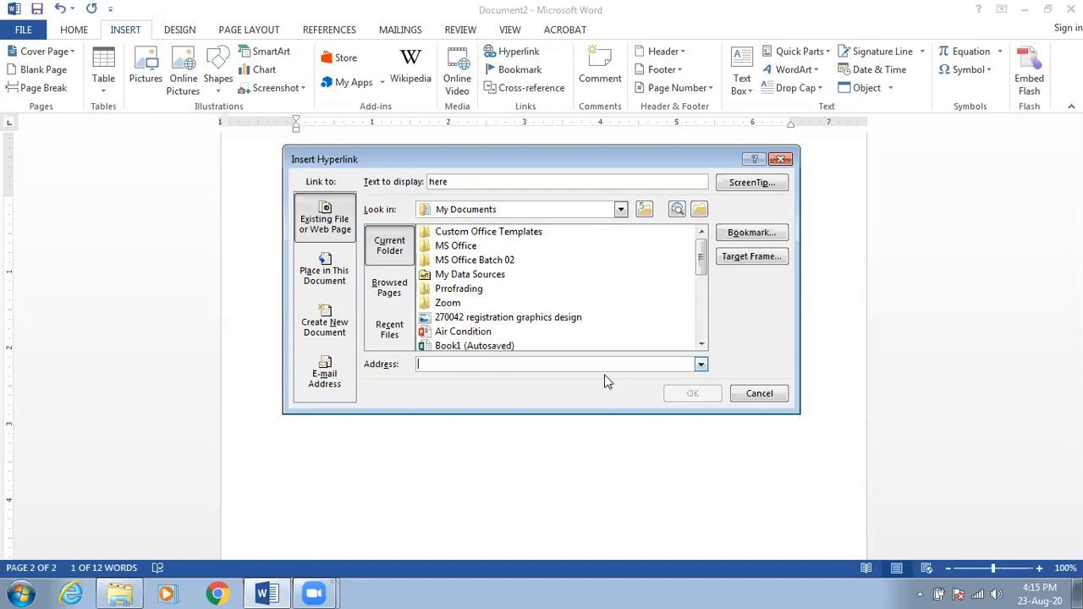
pyautogui.click(331, 285)
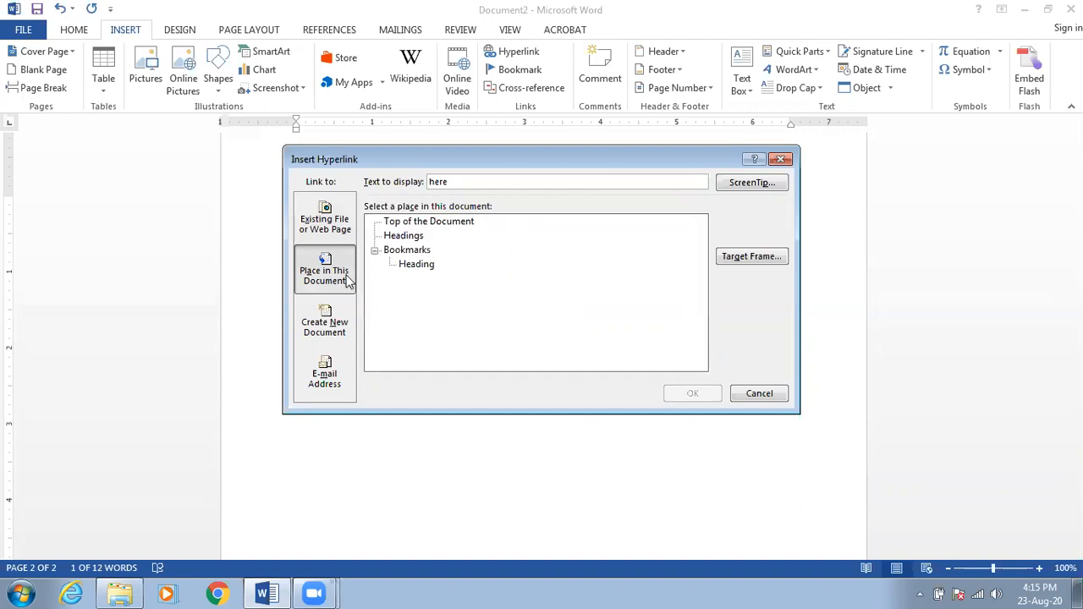
pyautogui.click(419, 266)
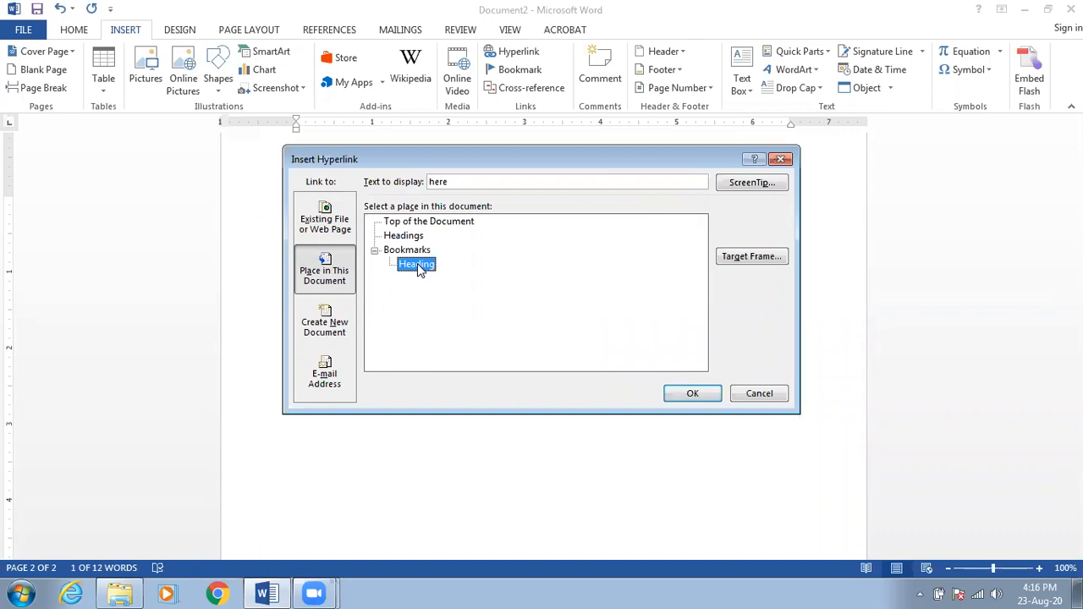
pyautogui.click(692, 394)
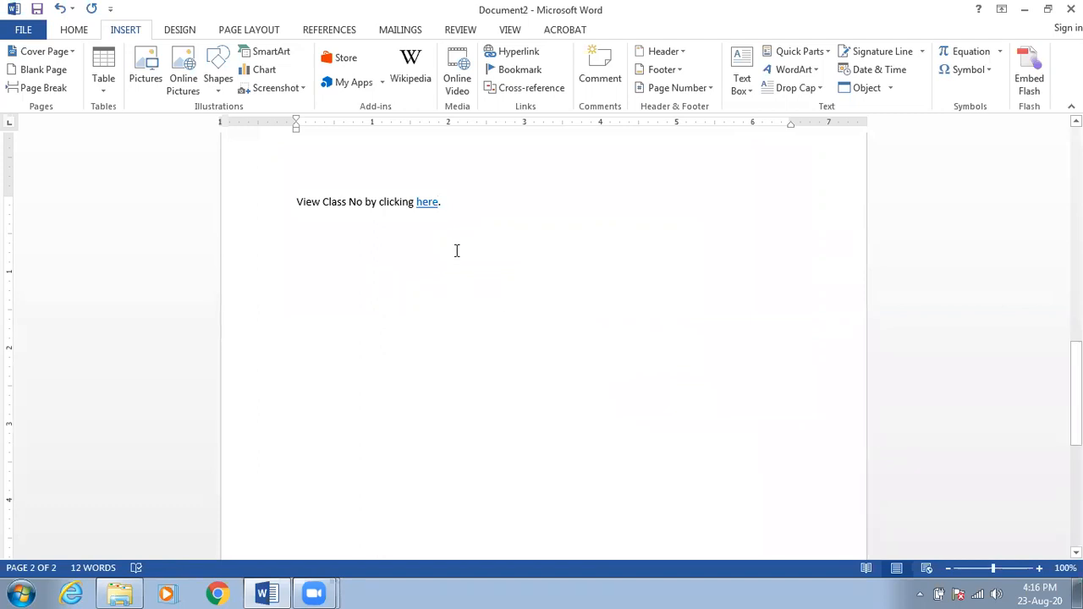
pyautogui.moveTo(429, 207)
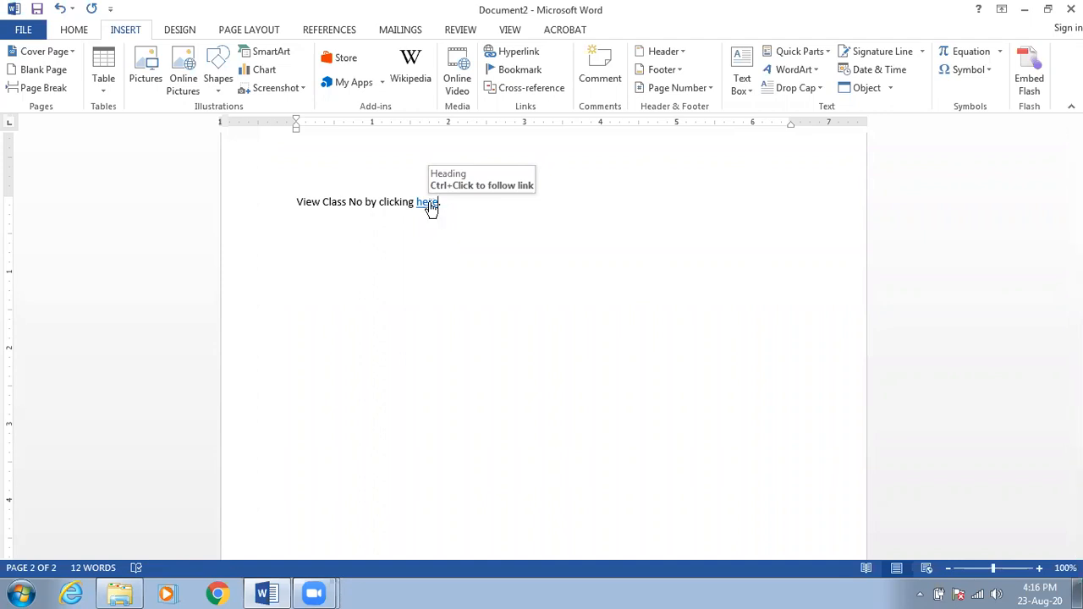
pyautogui.keyDown('ctrl'); pyautogui.click(428, 204); pyautogui.keyUp('ctrl')
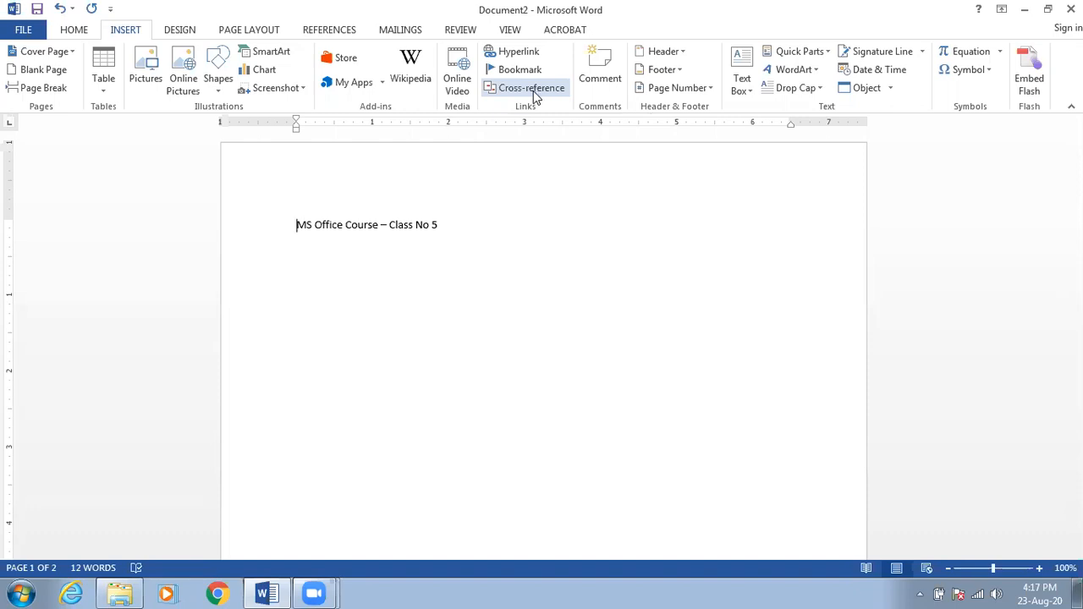
# Start a new line below the title and draw a rectangle about 1.65" wide and 1.41" high under it.
pyautogui.click(492, 235)
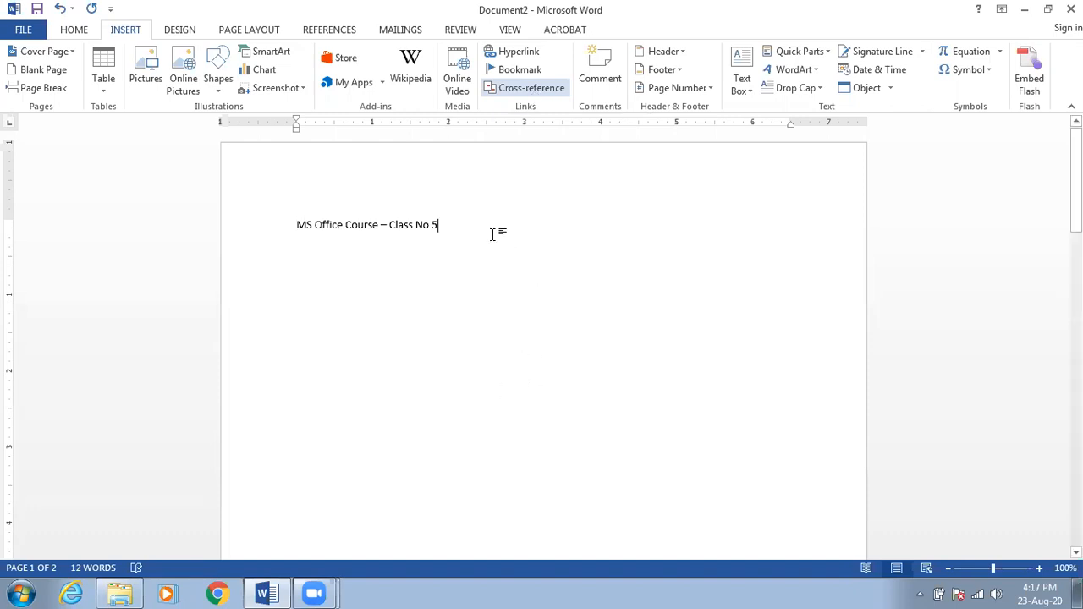
pyautogui.press('Return')
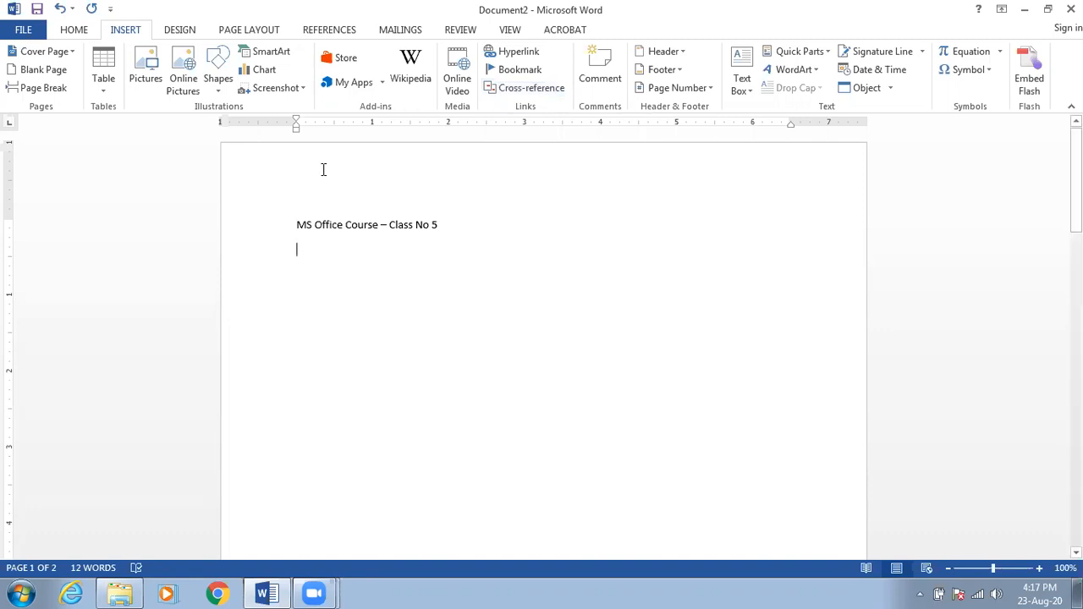
pyautogui.click(218, 83)
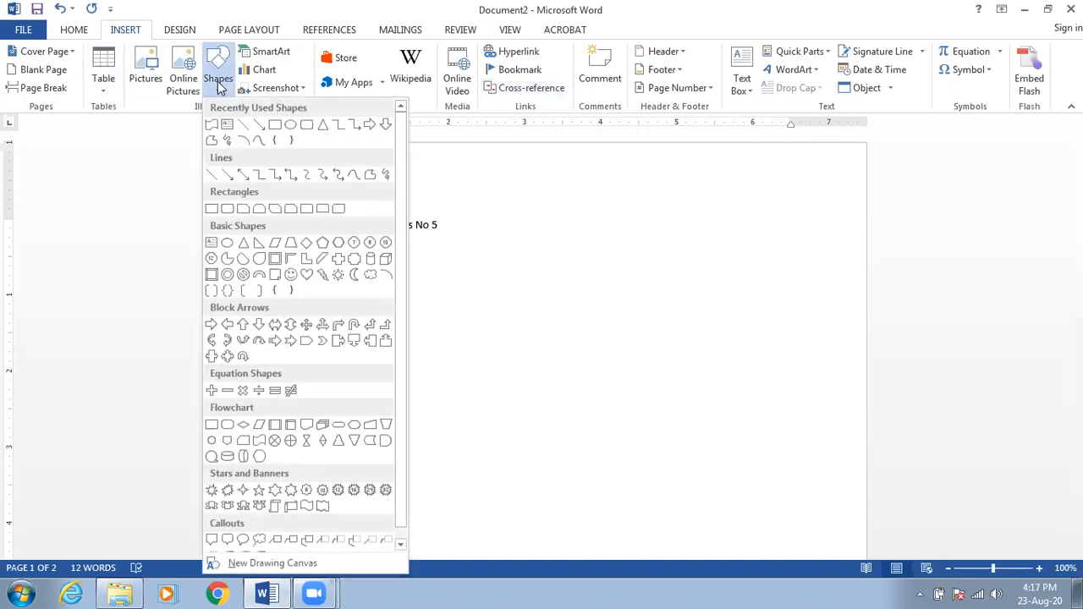
pyautogui.click(276, 125)
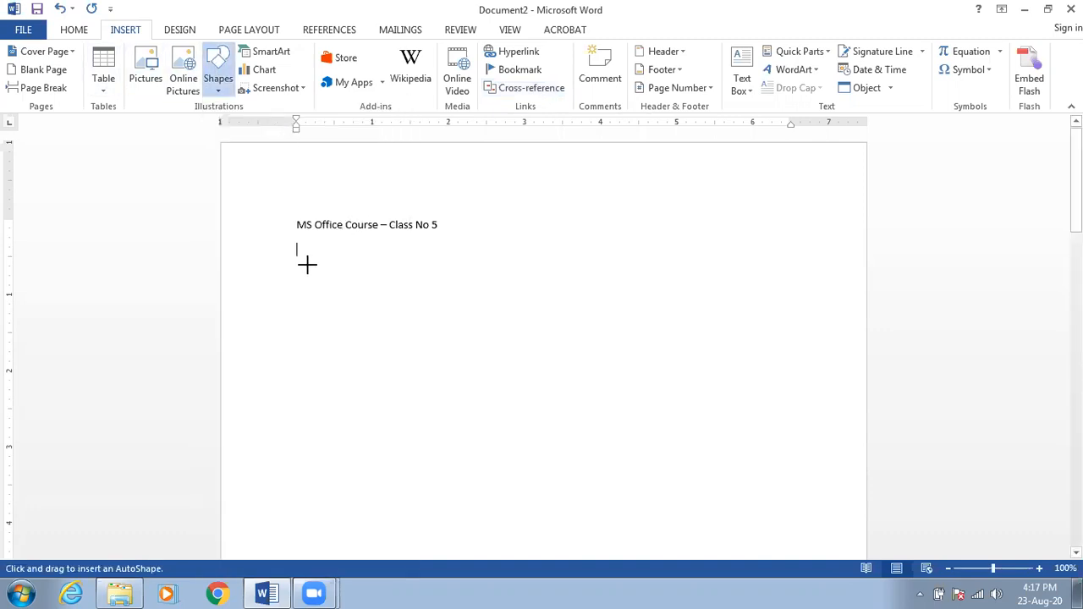
pyautogui.moveTo(298, 264)
pyautogui.mouseDown()
pyautogui.moveTo(329, 273)
pyautogui.moveTo(426, 372)
pyautogui.mouseUp()
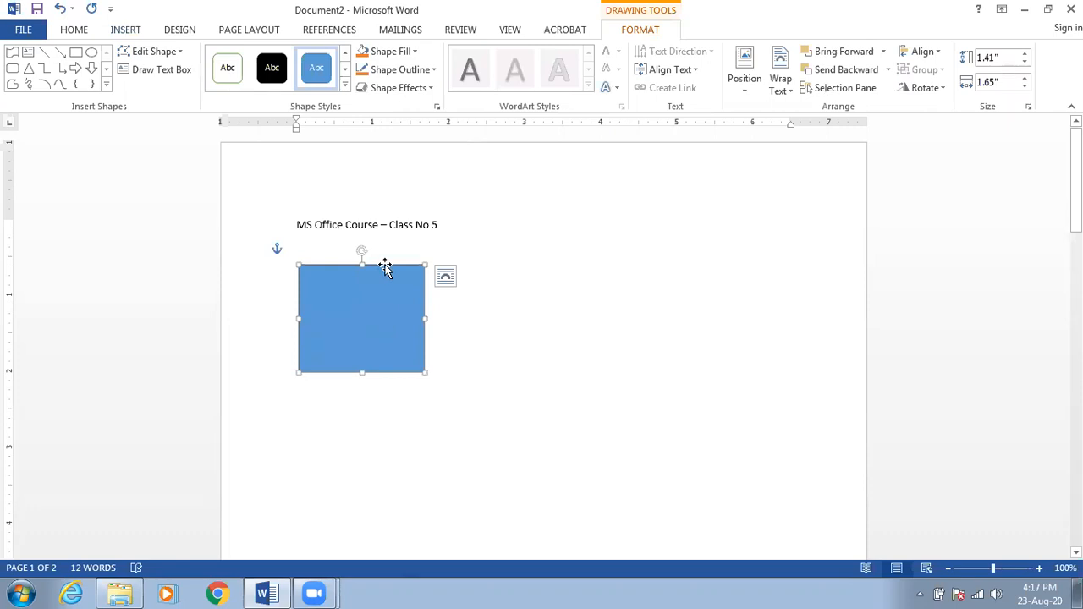
# Bookmark the blue rectangle on the first page with the name Rectangle.
pyautogui.click(125, 30)
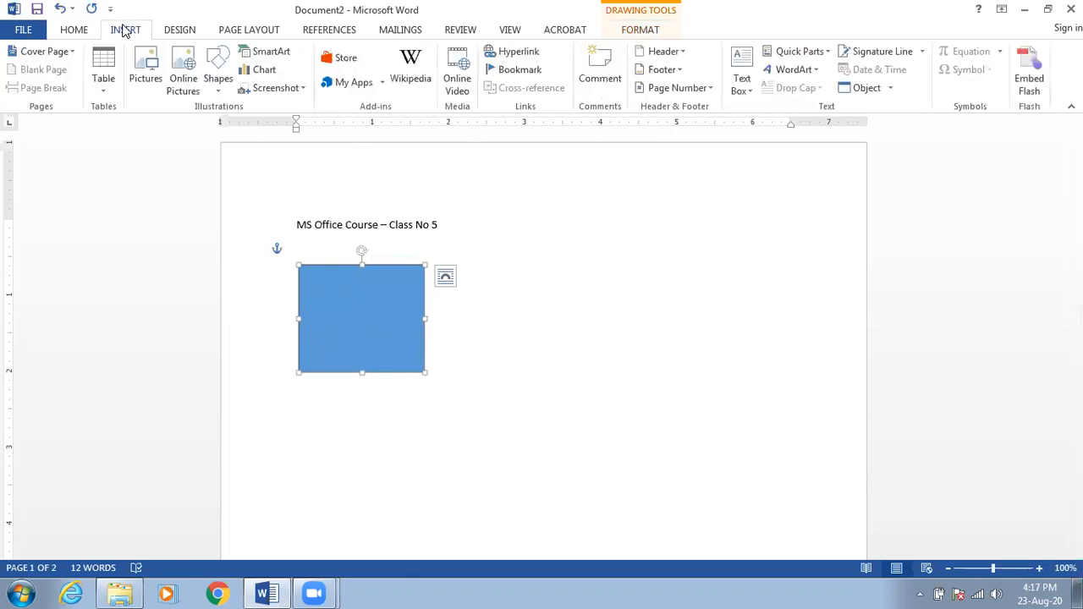
pyautogui.click(520, 70)
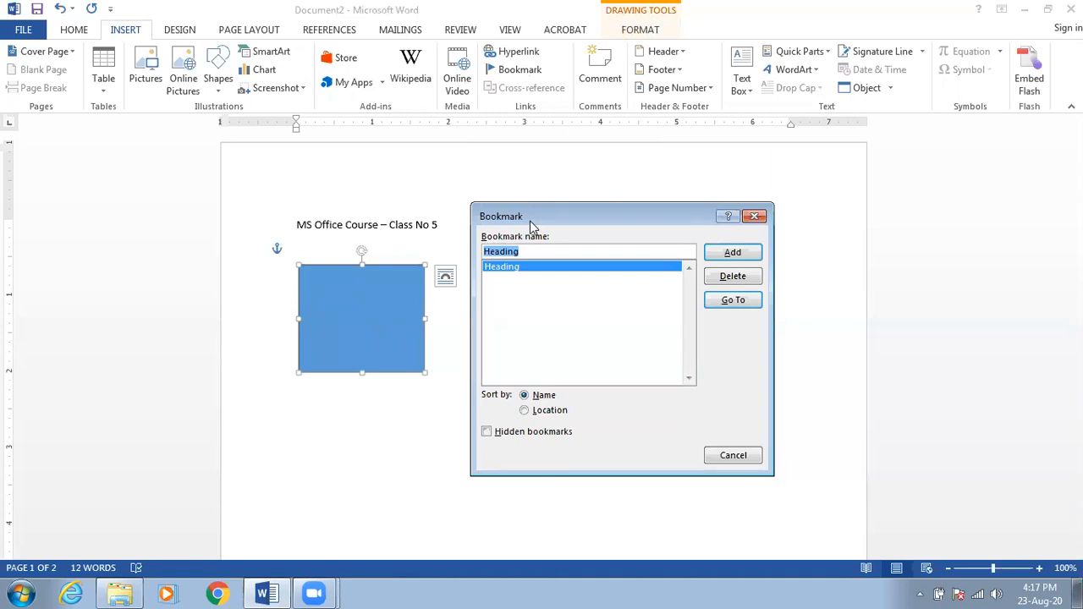
pyautogui.write('Rectangle')
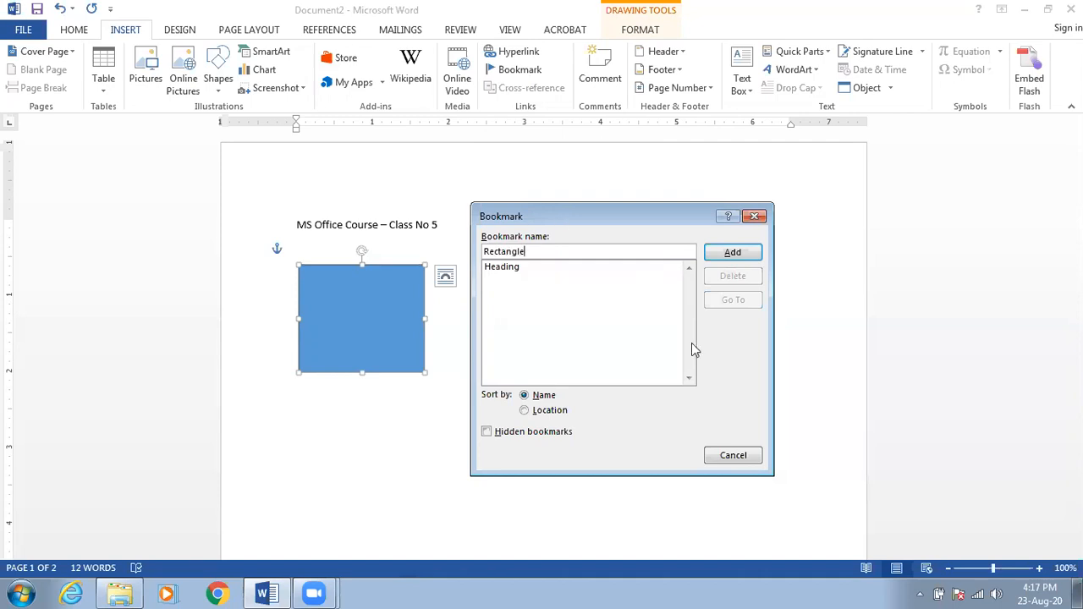
pyautogui.click(733, 254)
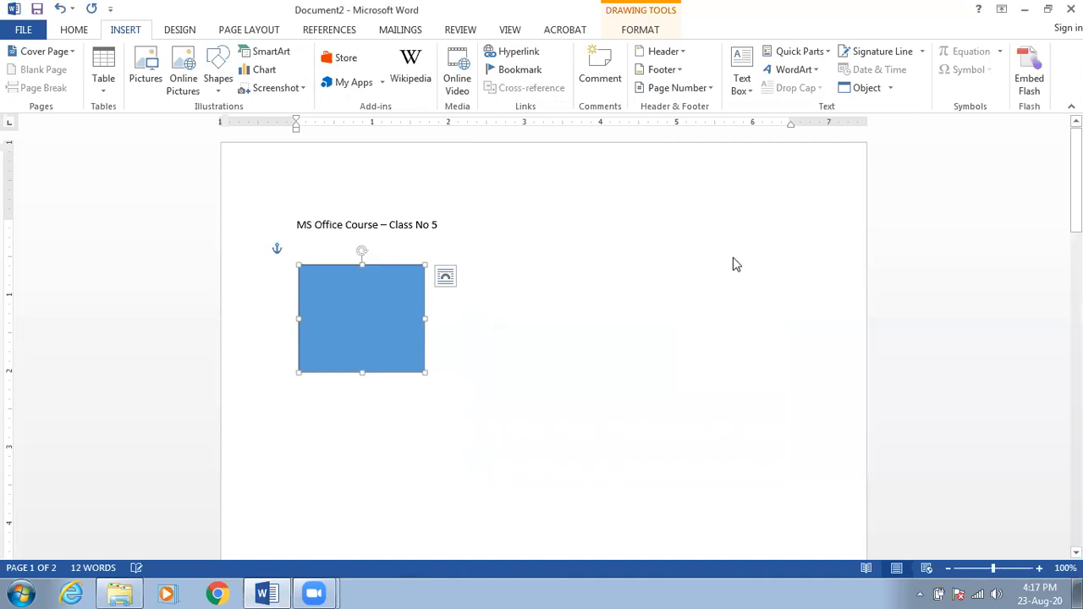
pyautogui.click(624, 318)
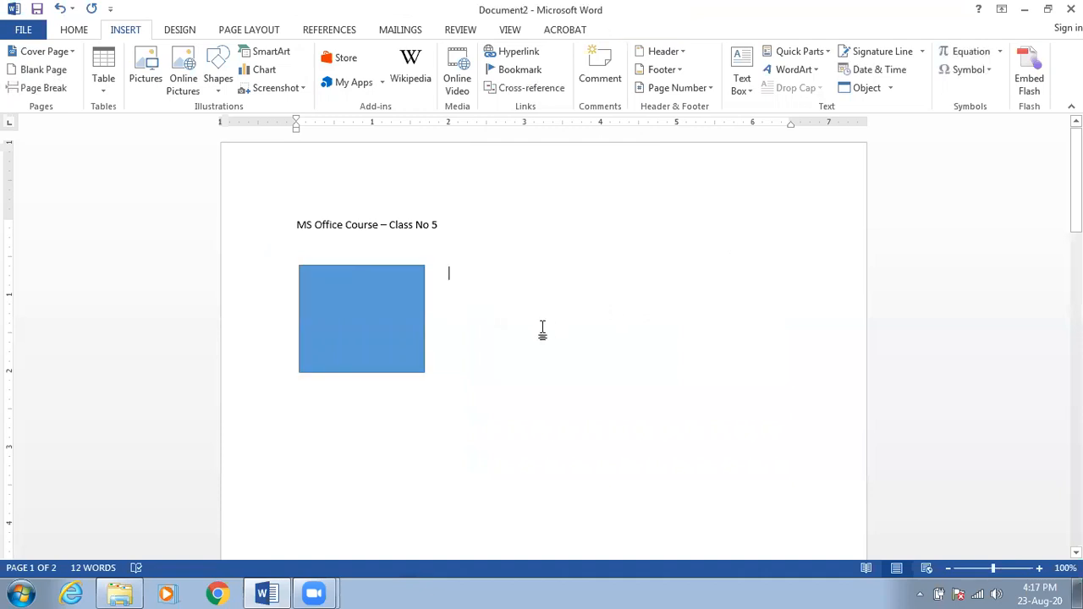
# Write "To view the rectangle click here." two lines below the sentence on the second page.
pyautogui.scroll(-10, 542, 331)
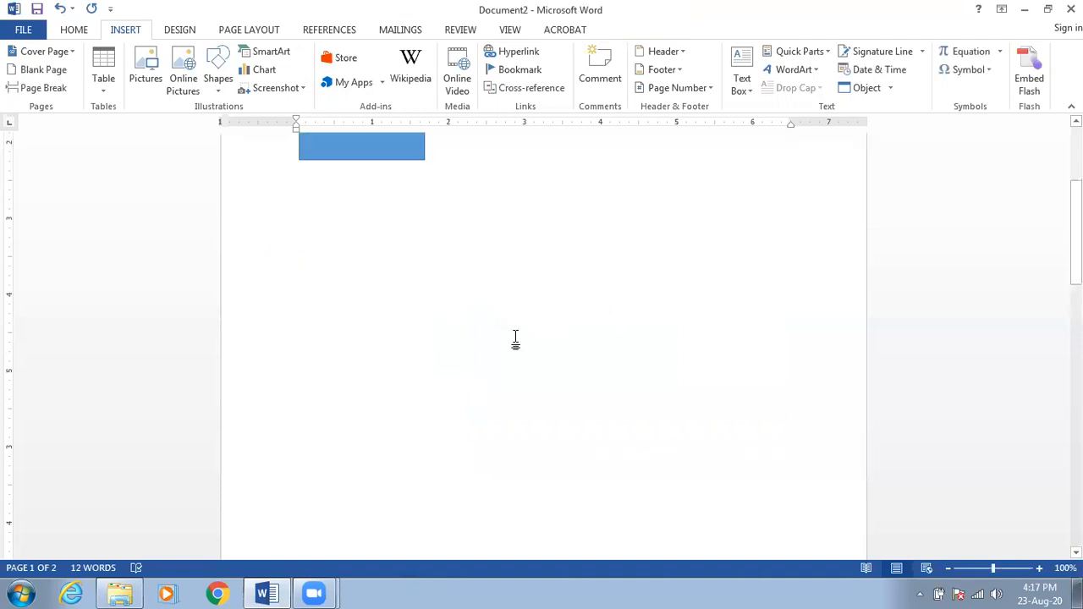
pyautogui.click(498, 201)
pyautogui.press('Return')
pyautogui.press('Return')
pyautogui.write('To view the')
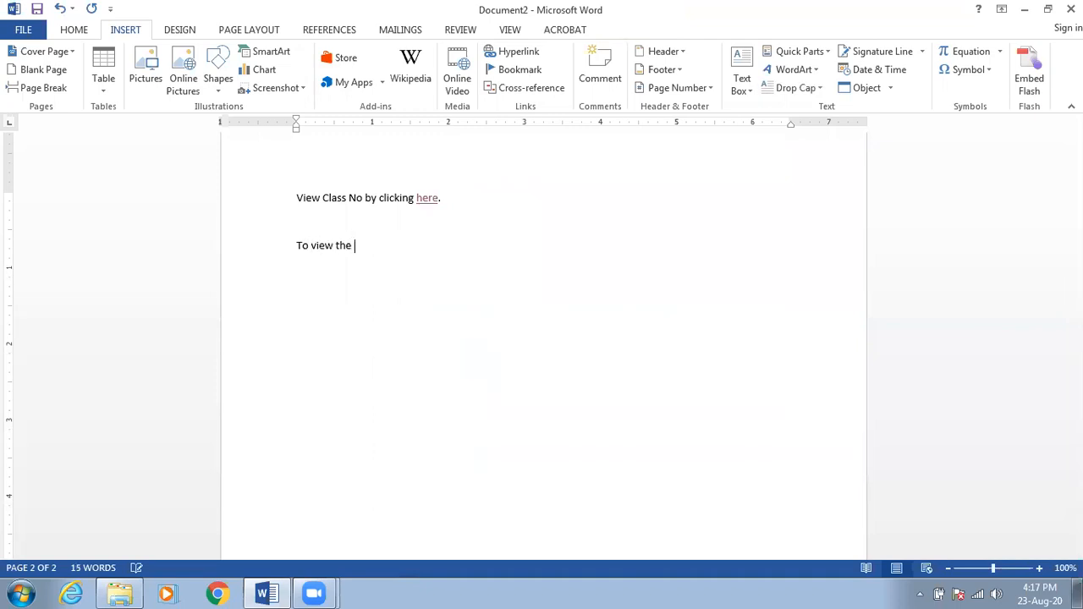
pyautogui.write(' rectangle click here.')
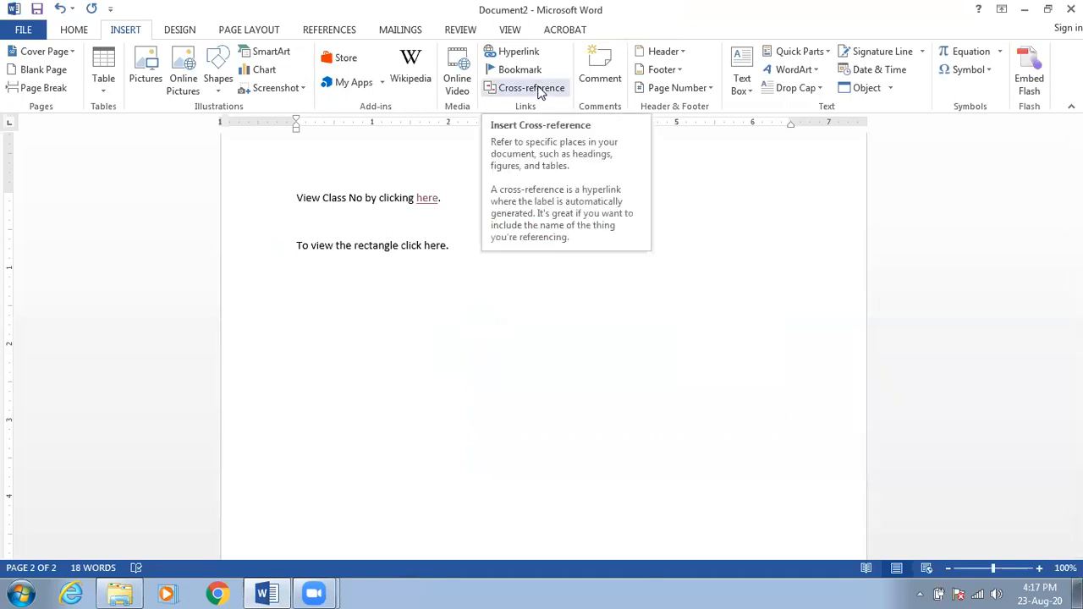
# Insert a hyperlinked cross-reference to the bookmark text of Rectangle at the end of the new sentence.
pyautogui.click(539, 90)
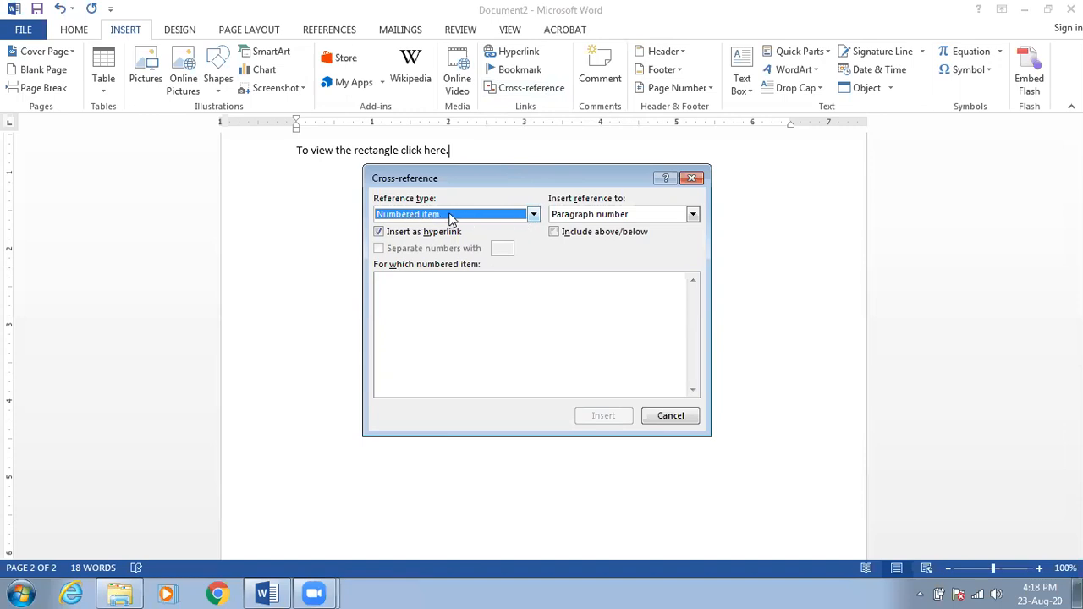
pyautogui.click(479, 217)
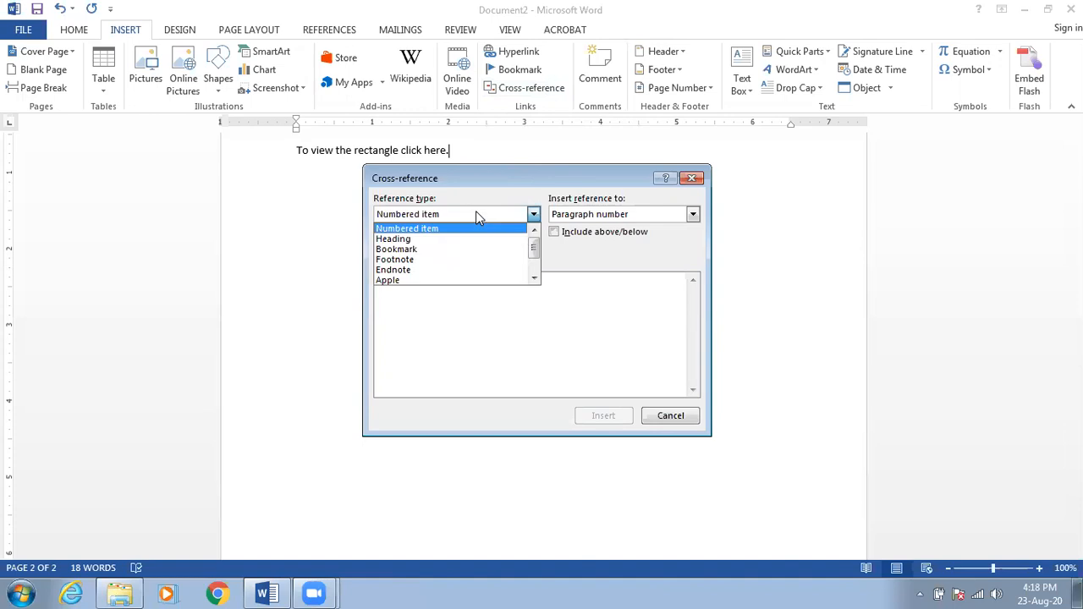
pyautogui.scroll(-3, 477, 228)
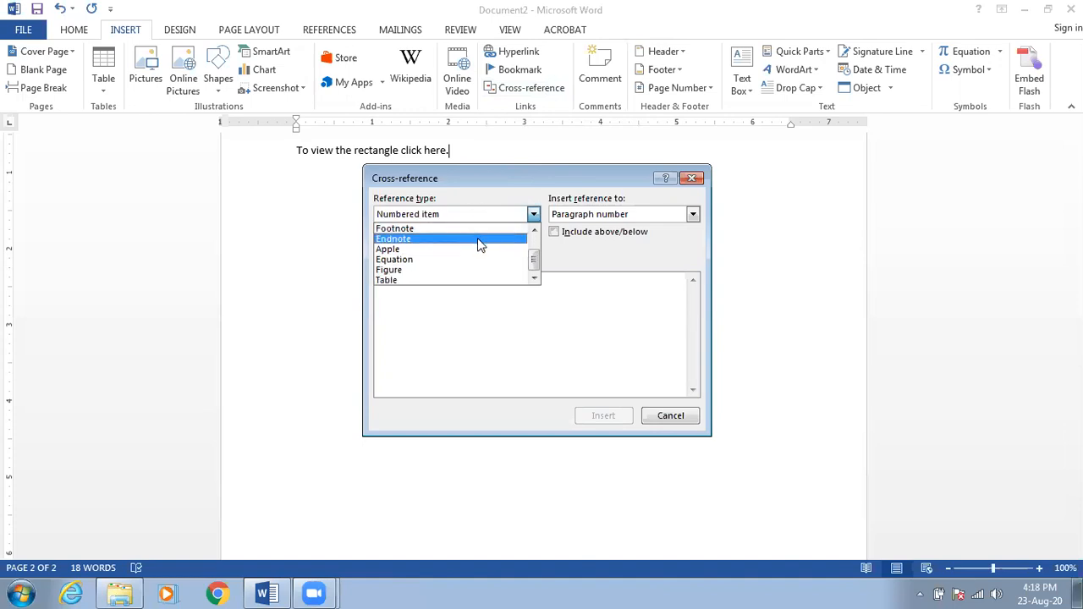
pyautogui.scroll(2, 459, 266)
pyautogui.scroll(1, 458, 256)
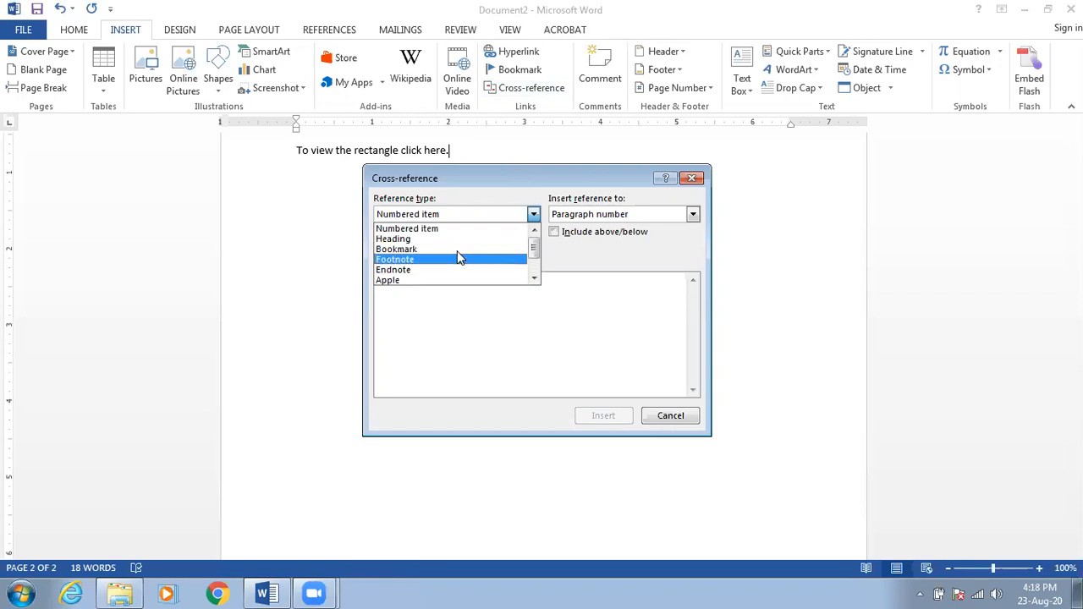
pyautogui.scroll(-3, 483, 254)
pyautogui.scroll(3, 462, 261)
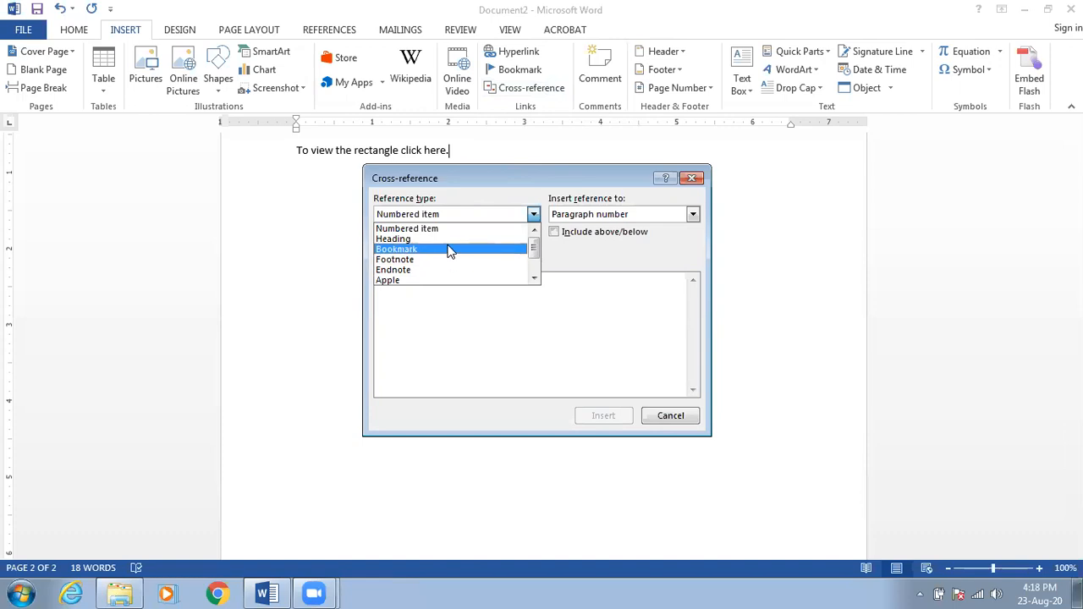
pyautogui.click(450, 251)
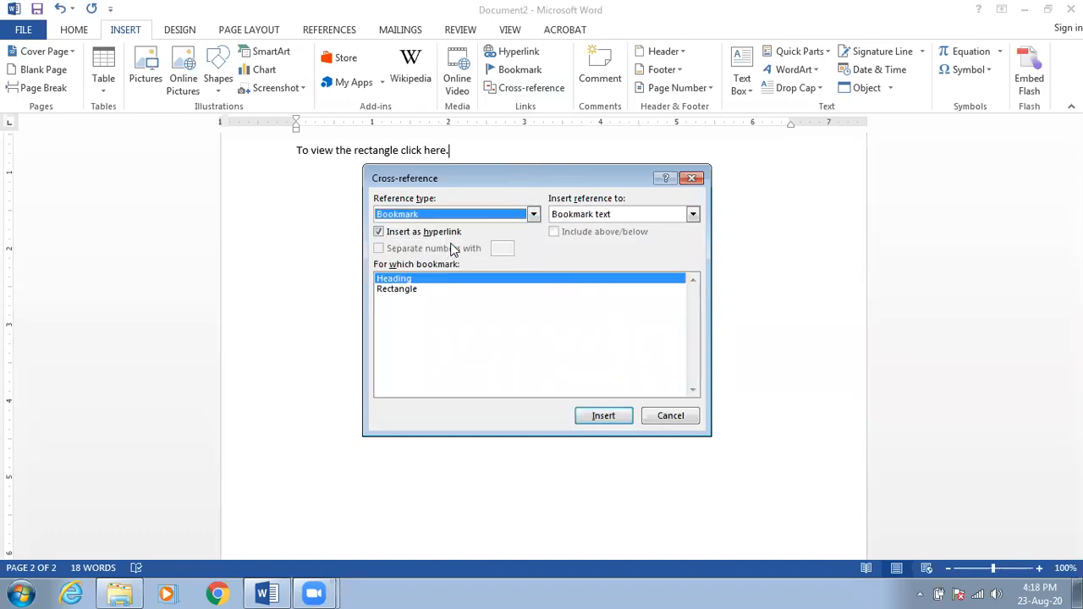
pyautogui.click(408, 290)
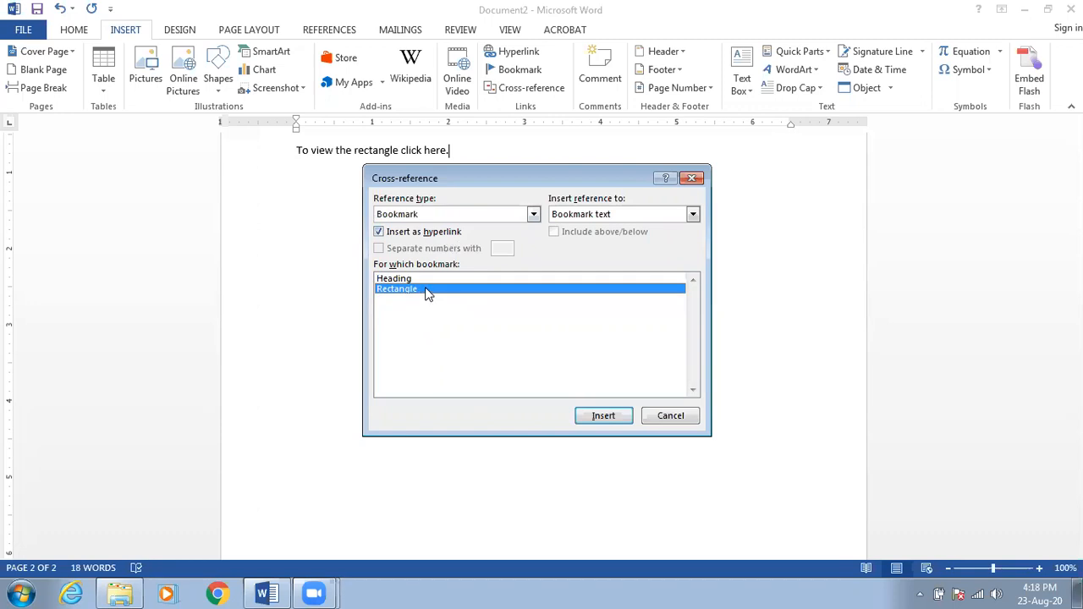
pyautogui.click(603, 417)
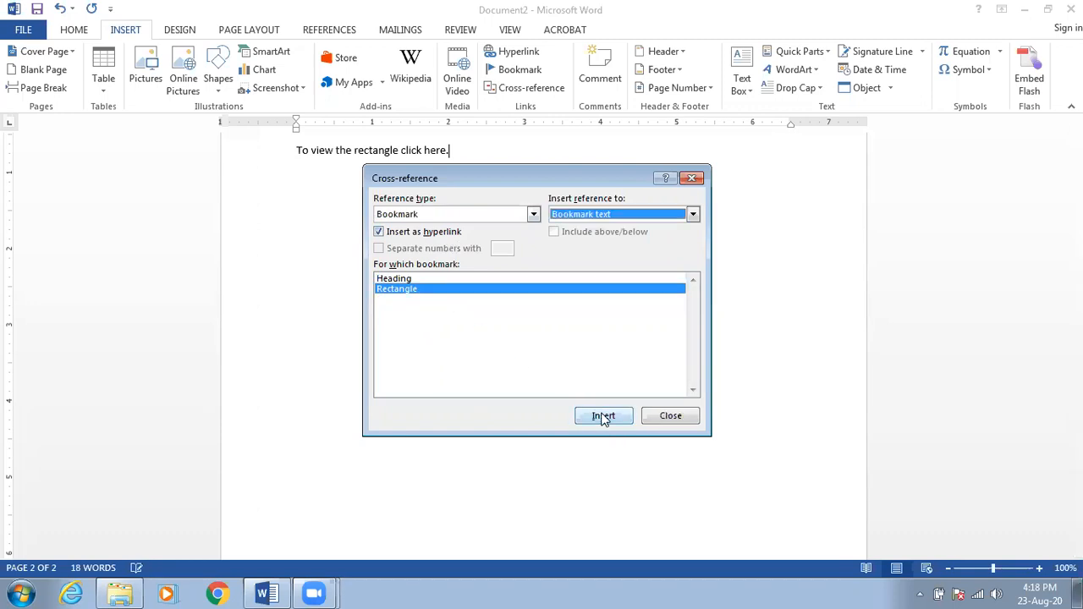
pyautogui.click(671, 416)
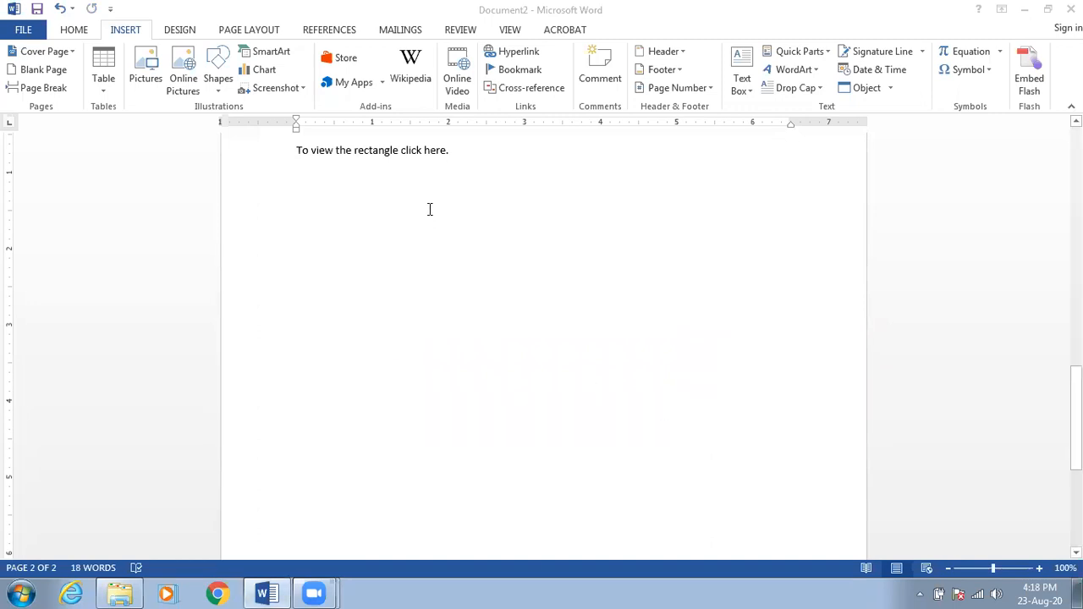
# Replace "here." in the rectangle sentence on the second page with a hyperlinked cross-reference to the bookmark text of Rectangle.
pyautogui.scroll(1, 430, 210)
pyautogui.scroll(1, 430, 212)
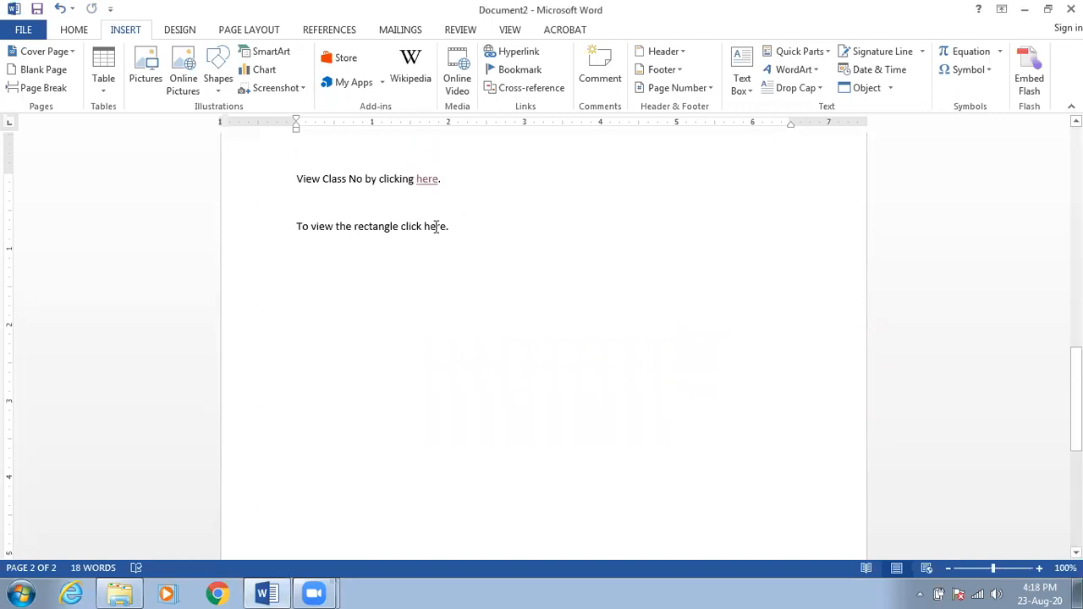
pyautogui.scroll(3, 436, 237)
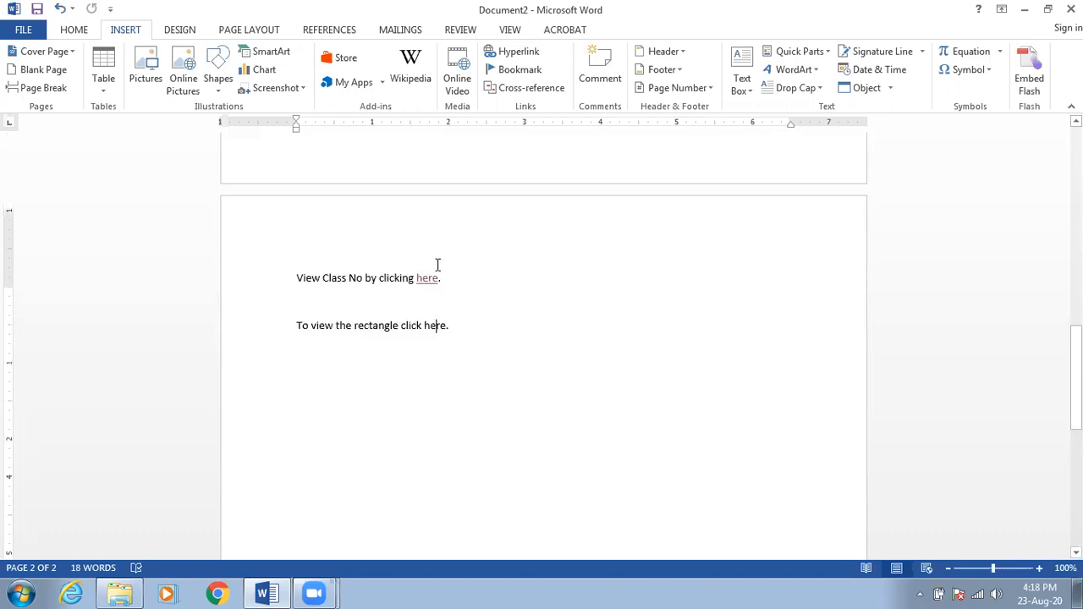
pyautogui.scroll(-2, 438, 266)
pyautogui.moveTo(451, 262); pyautogui.dragTo(426, 264)
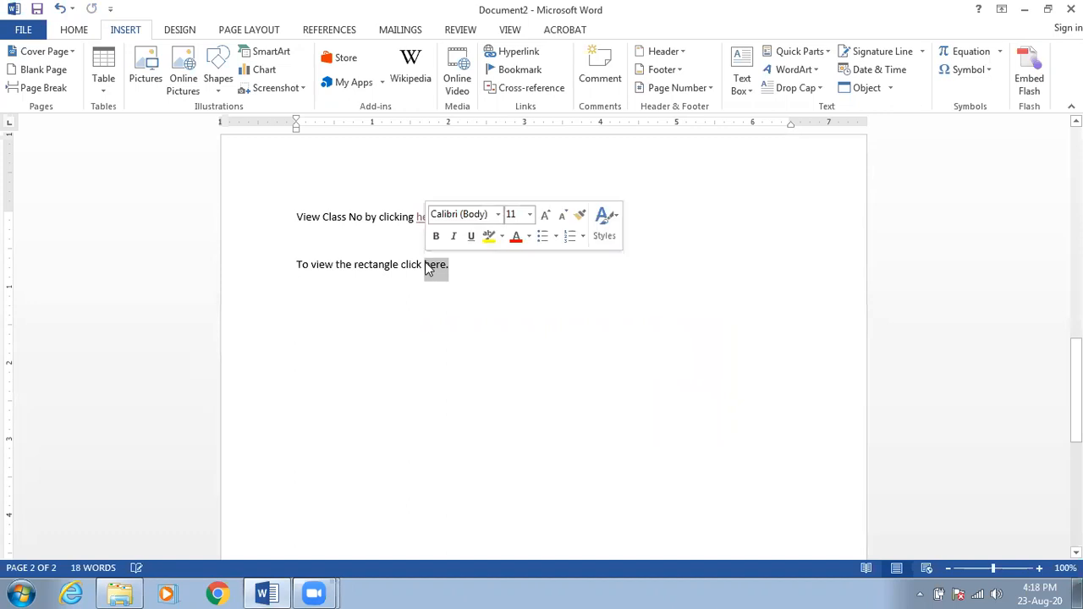
pyautogui.click(500, 89)
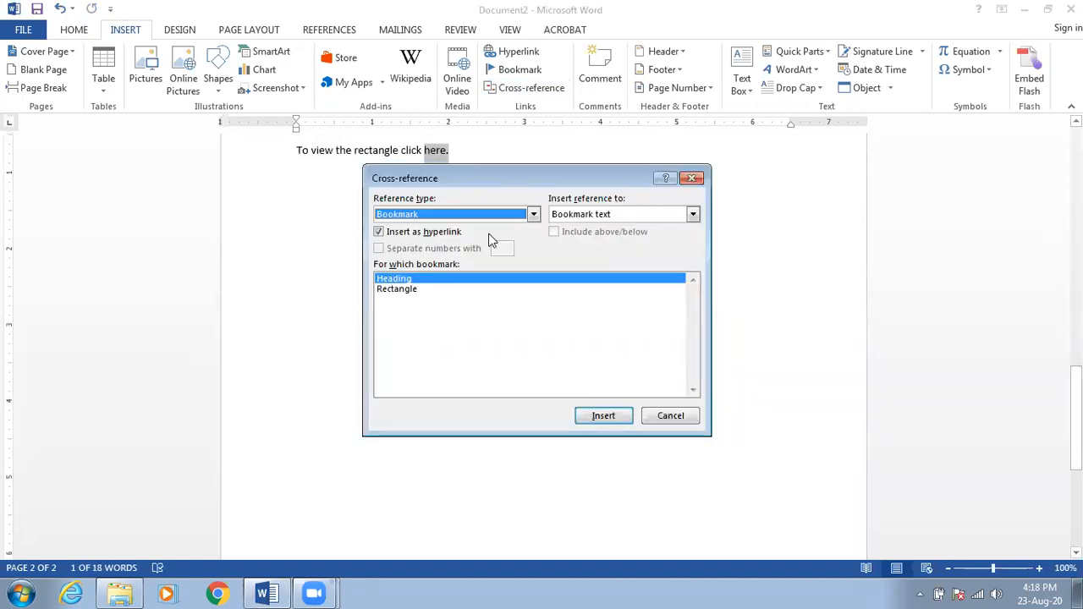
pyautogui.click(446, 289)
pyautogui.click(602, 416)
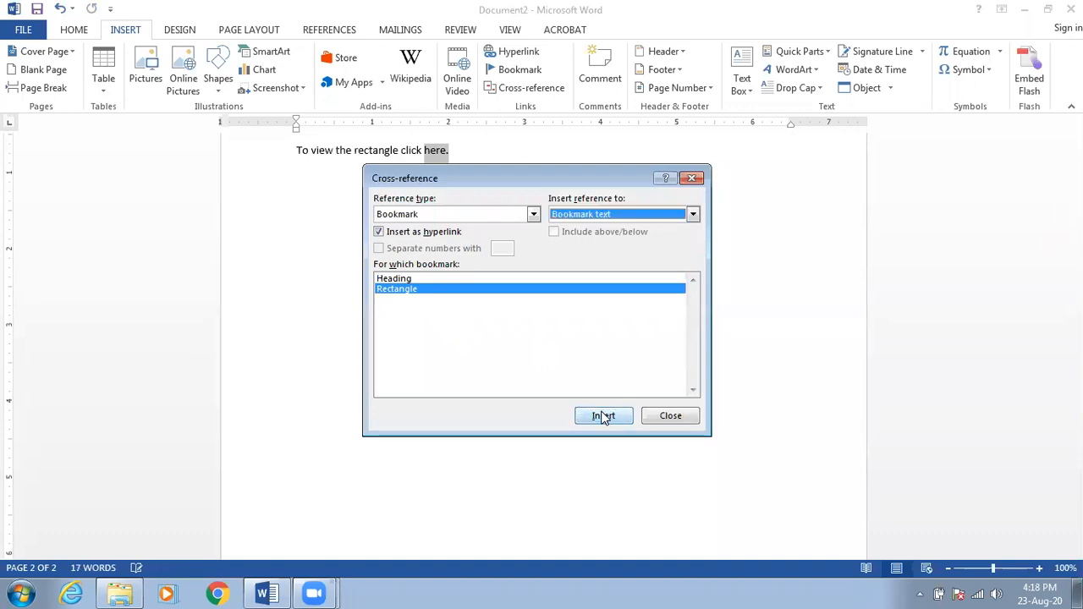
pyautogui.click(622, 213)
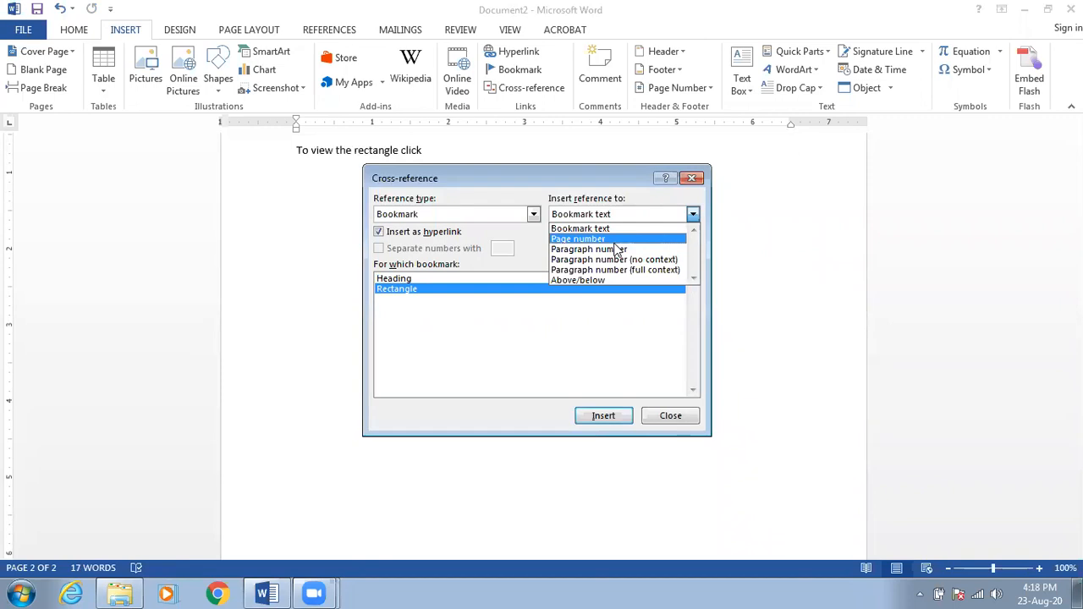
pyautogui.click(618, 229)
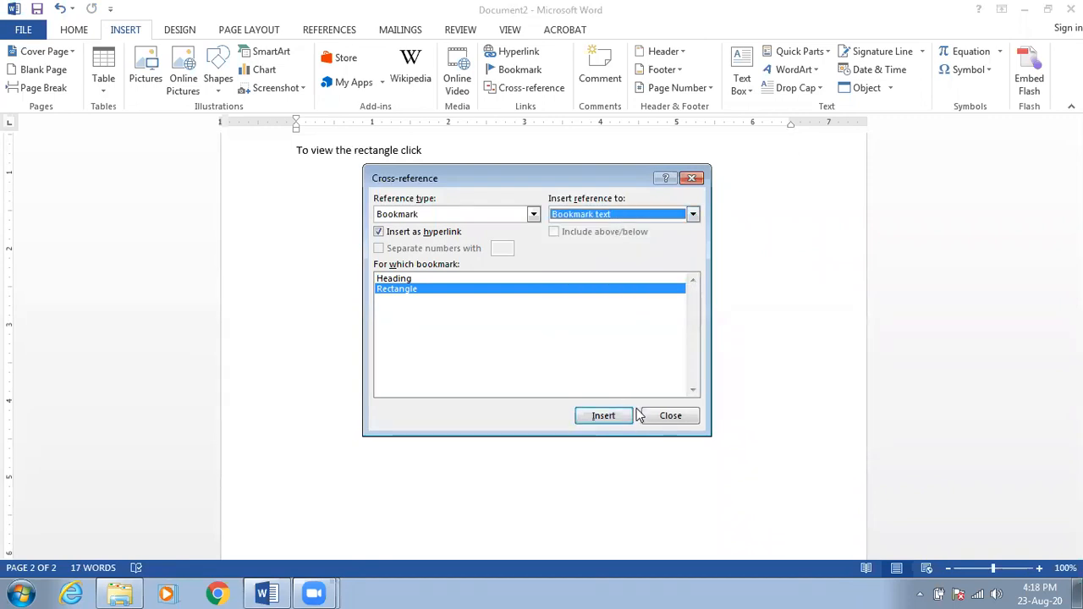
pyautogui.click(692, 414)
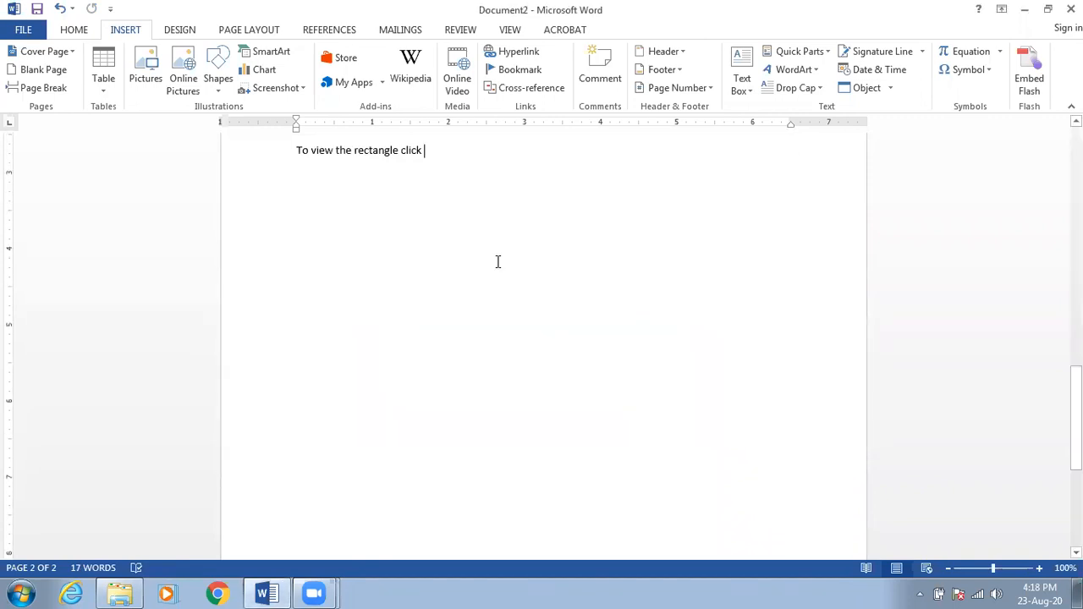
pyautogui.scroll(-4, 479, 271)
pyautogui.scroll(10, 423, 237)
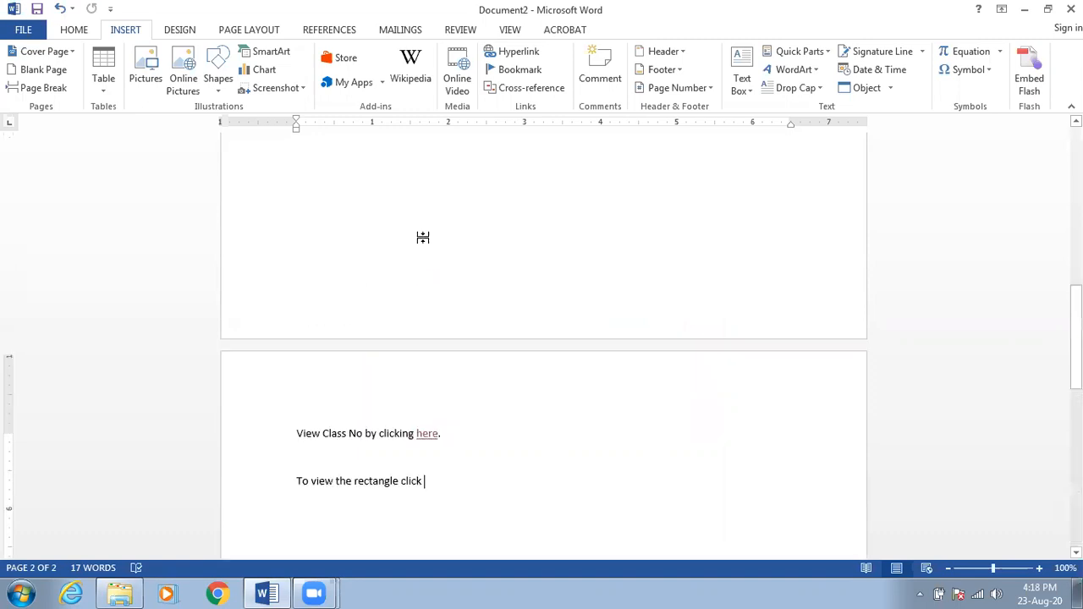
pyautogui.scroll(6, 423, 237)
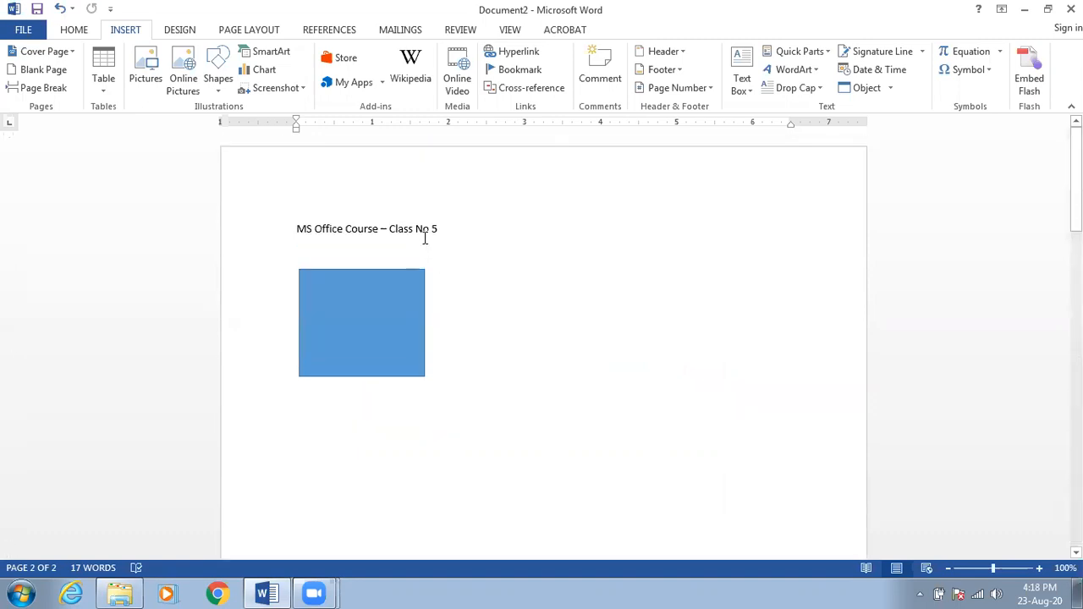
pyautogui.click(393, 298)
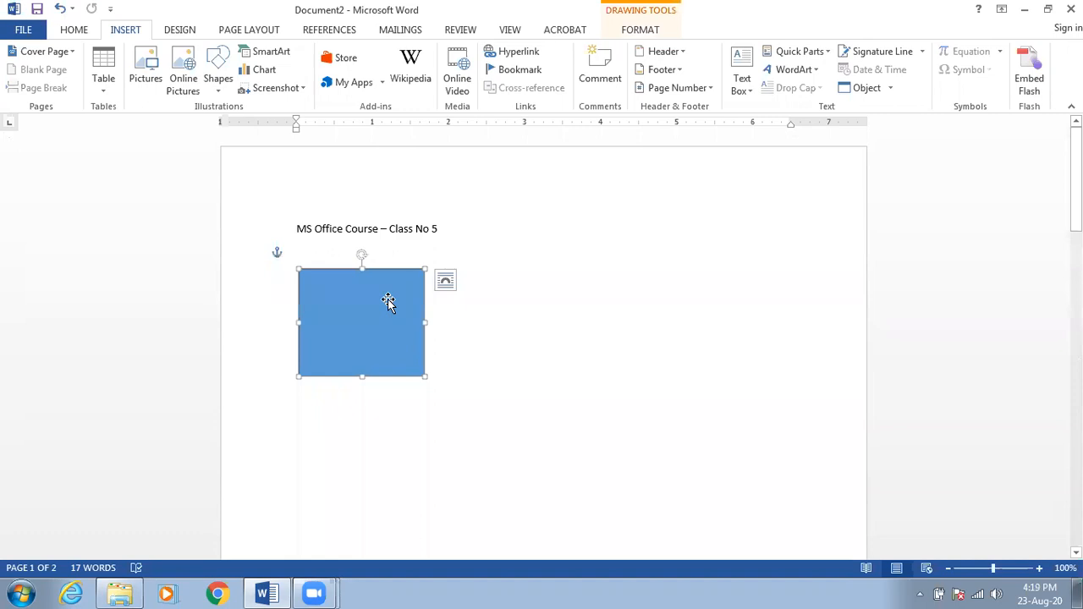
pyautogui.scroll(-10, 388, 302)
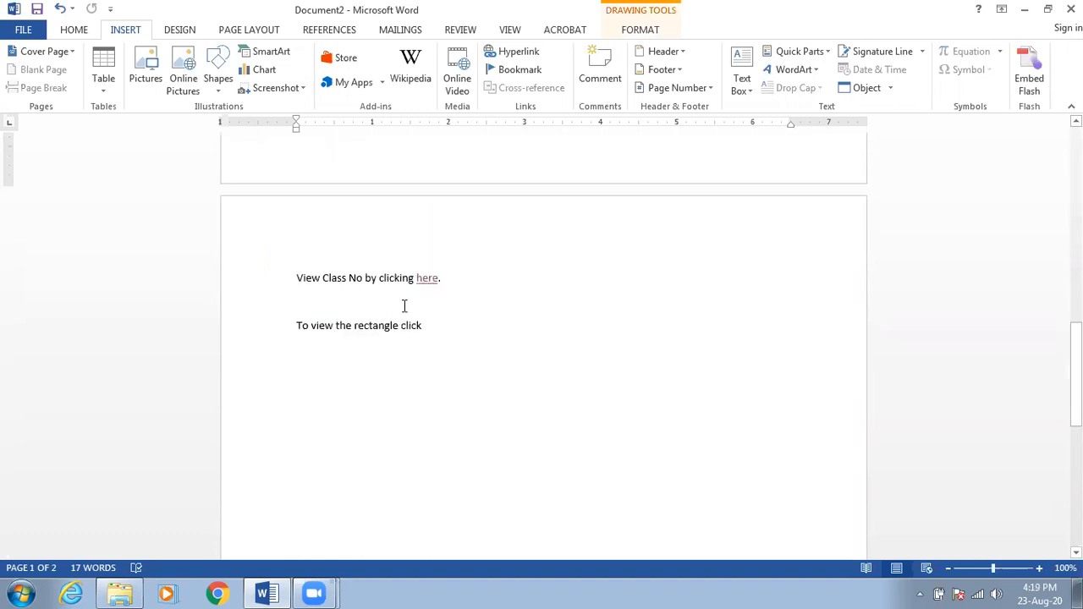
pyautogui.click(426, 316)
pyautogui.click(431, 325)
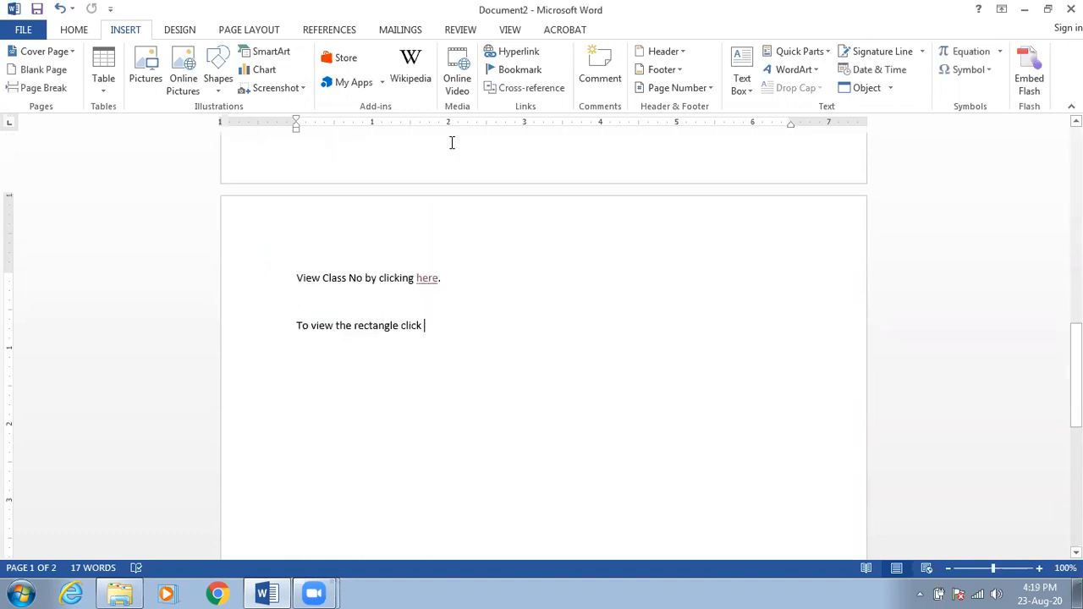
pyautogui.click(518, 88)
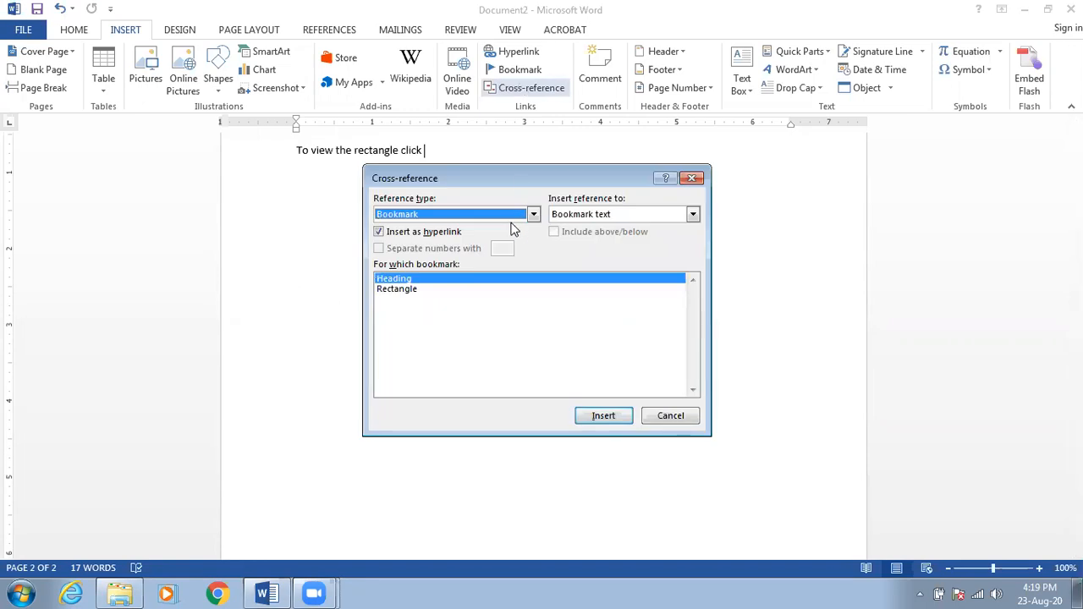
pyautogui.click(512, 218)
pyautogui.scroll(-1, 395, 248)
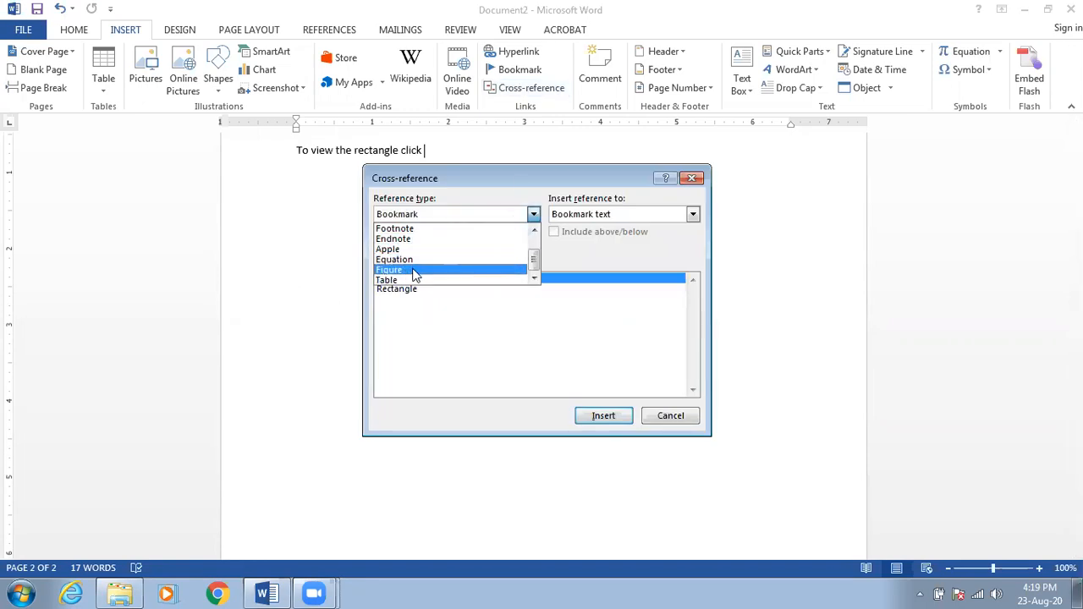
pyautogui.click(416, 271)
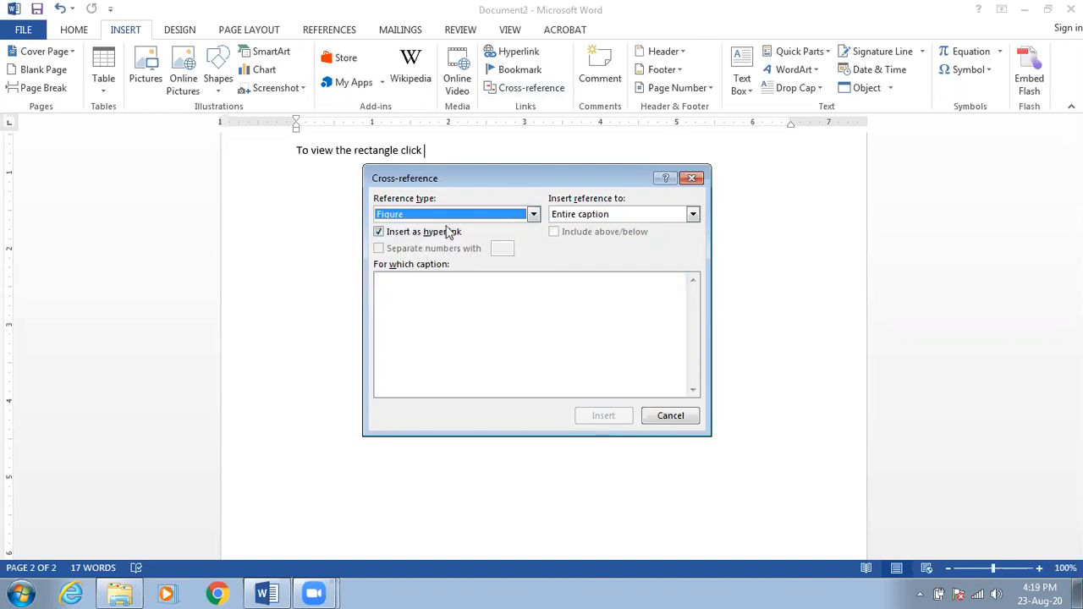
pyautogui.click(608, 216)
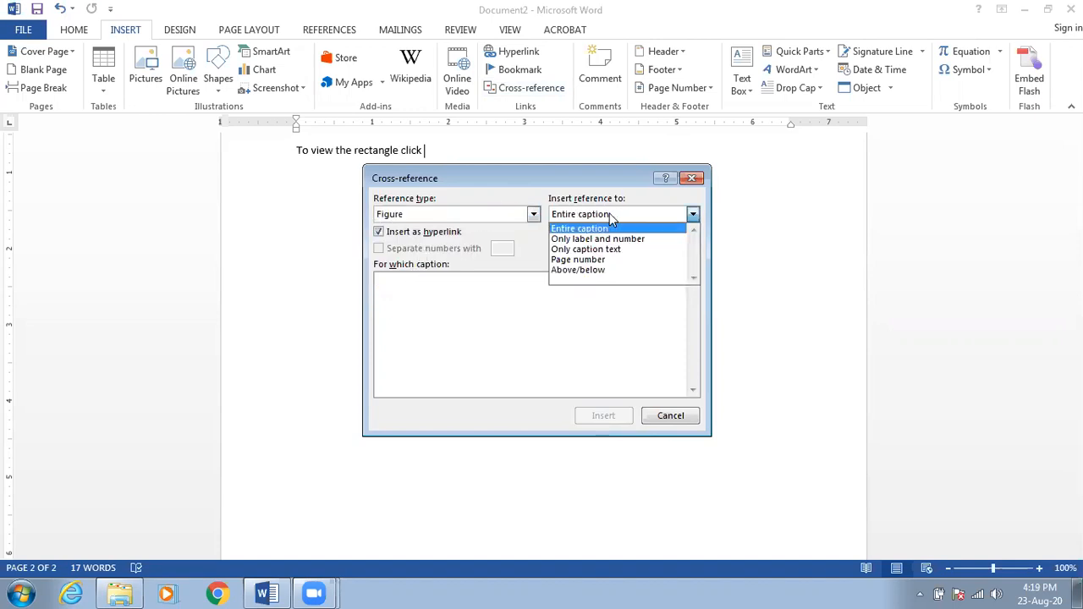
pyautogui.click(518, 214)
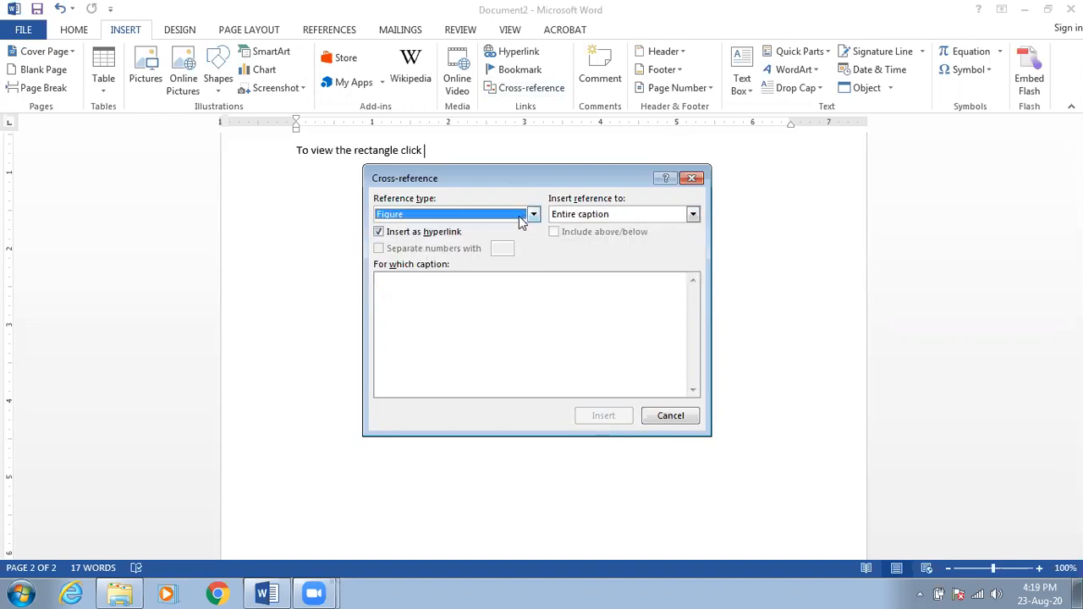
pyautogui.click(671, 415)
# Add the caption "Figure 1" below the blue rectangle on the first page, using the Figure label.
pyautogui.scroll(5, 369, 272)
pyautogui.scroll(12, 369, 273)
pyautogui.click(368, 317)
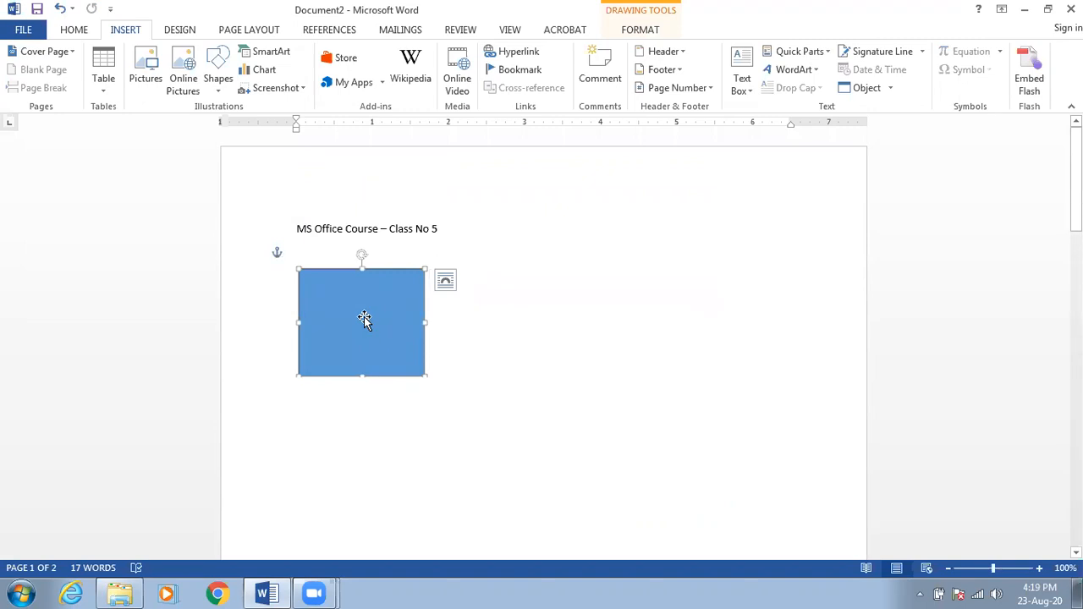
pyautogui.rightClick(365, 318)
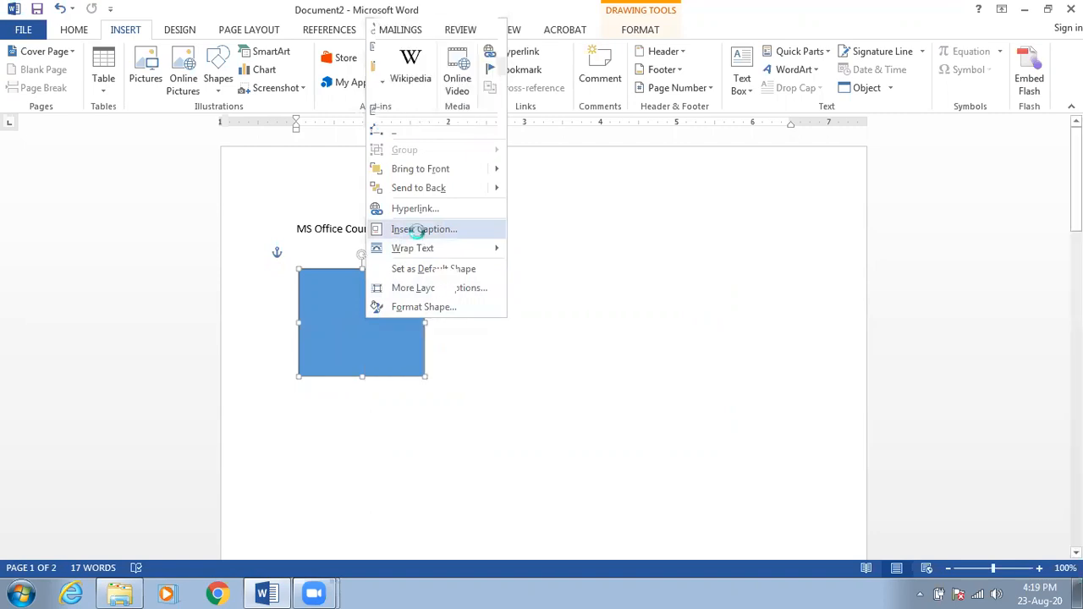
pyautogui.click(419, 229)
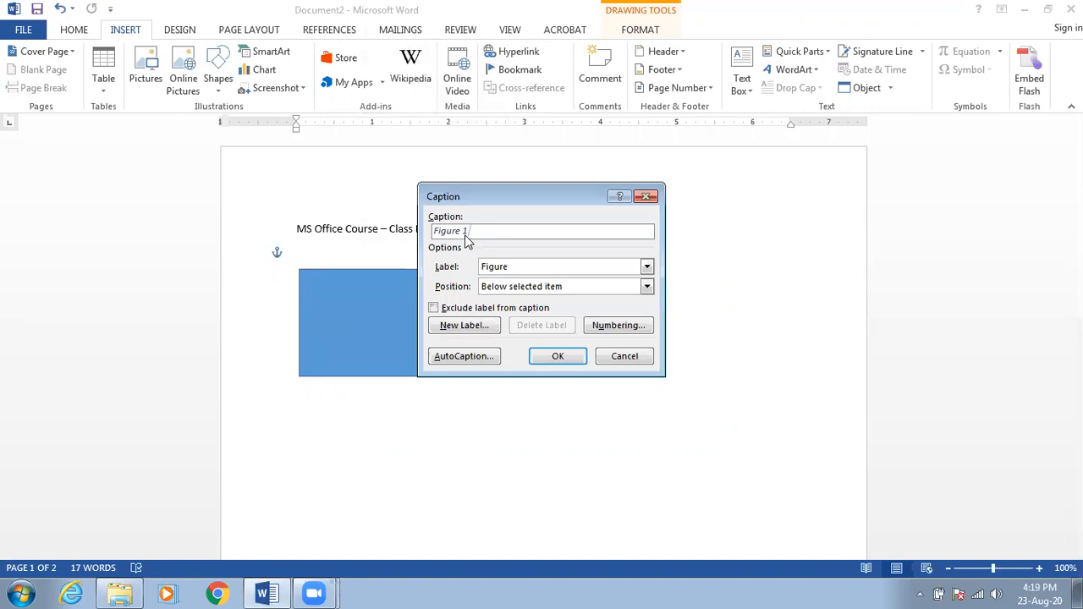
pyautogui.click(566, 358)
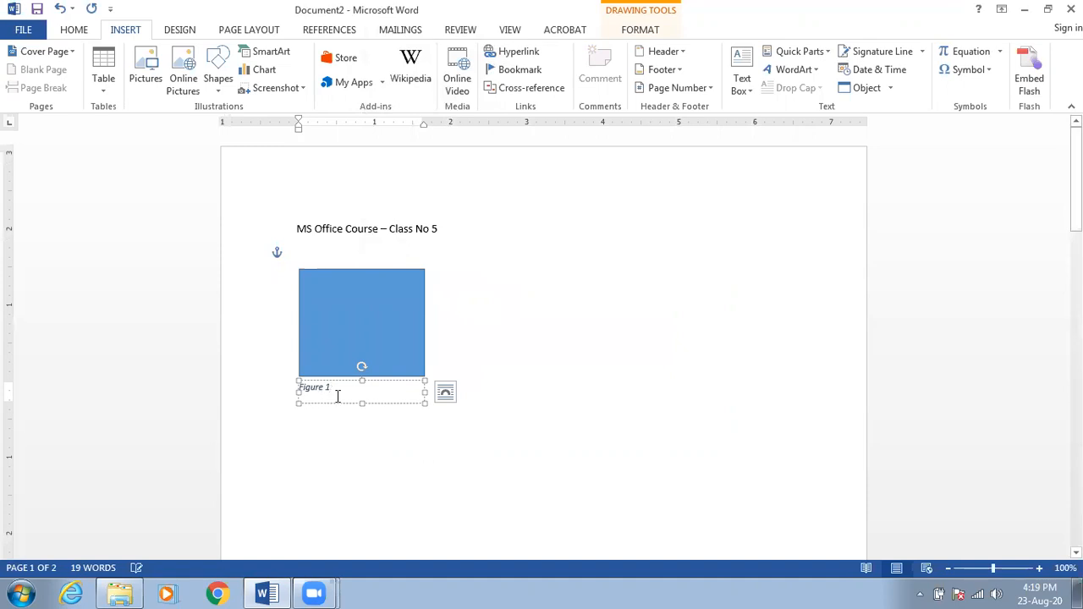
# Insert a hyperlinked cross-reference to the entire caption of Figure 1 at the end of the rectangle sentence on the second page.
pyautogui.scroll(-2, 338, 396)
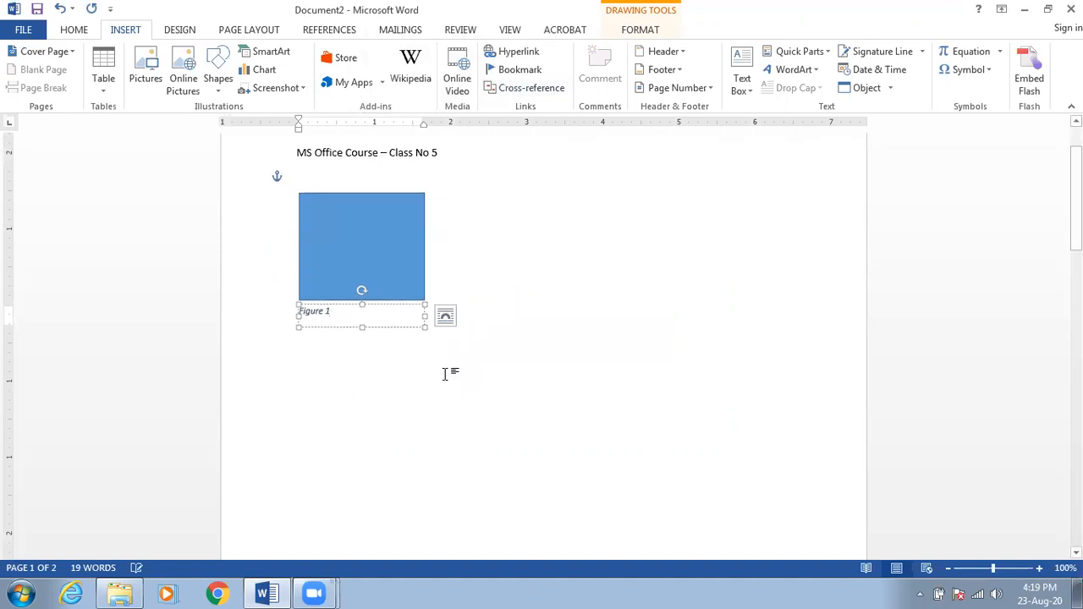
pyautogui.scroll(-15, 397, 389)
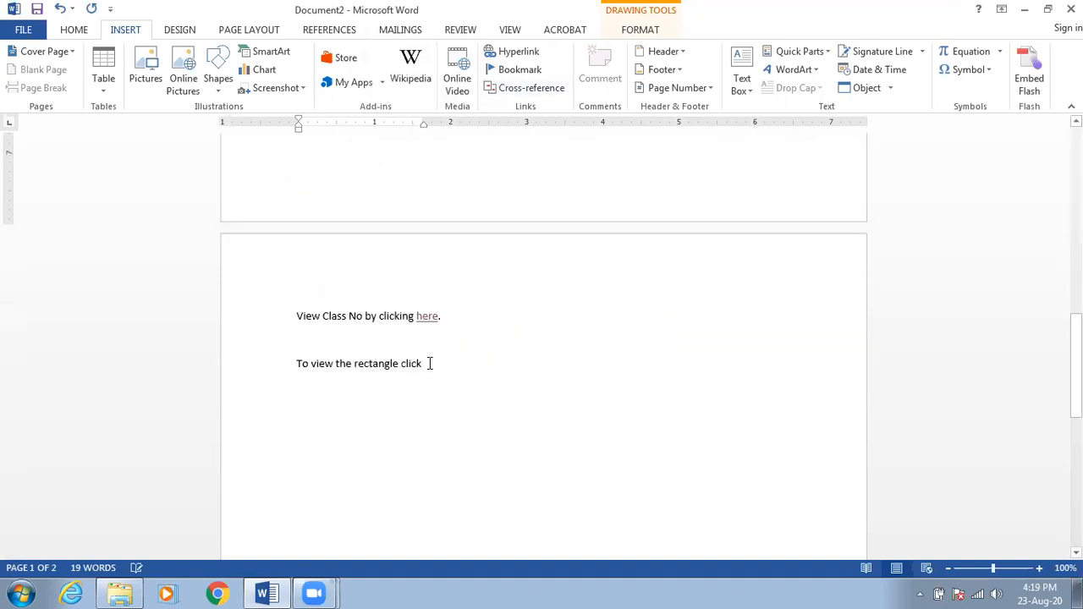
pyautogui.click(433, 363)
pyautogui.scroll(-1, 434, 363)
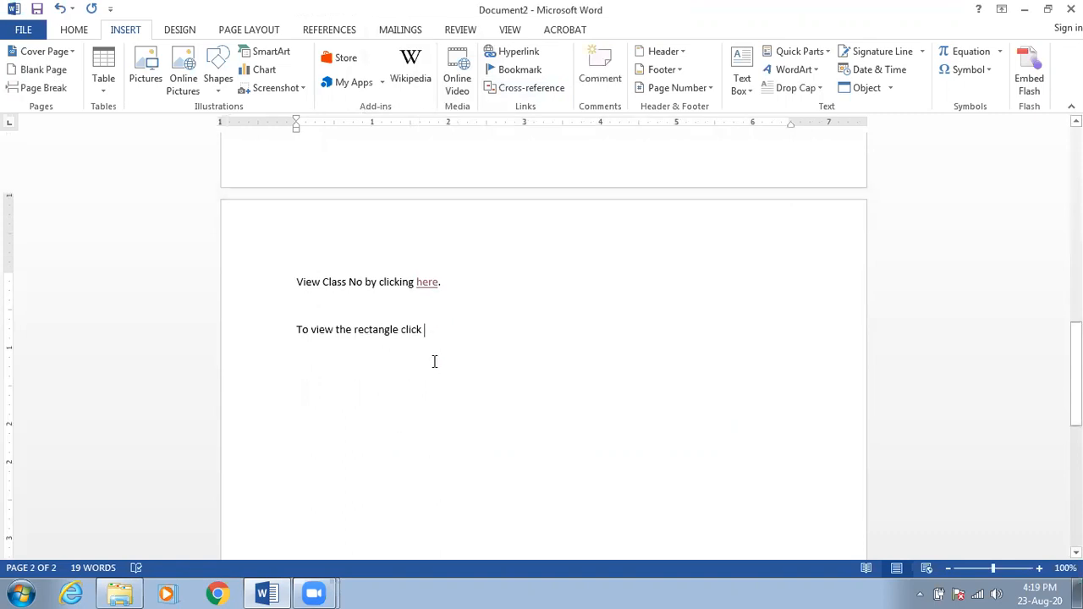
pyautogui.click(508, 90)
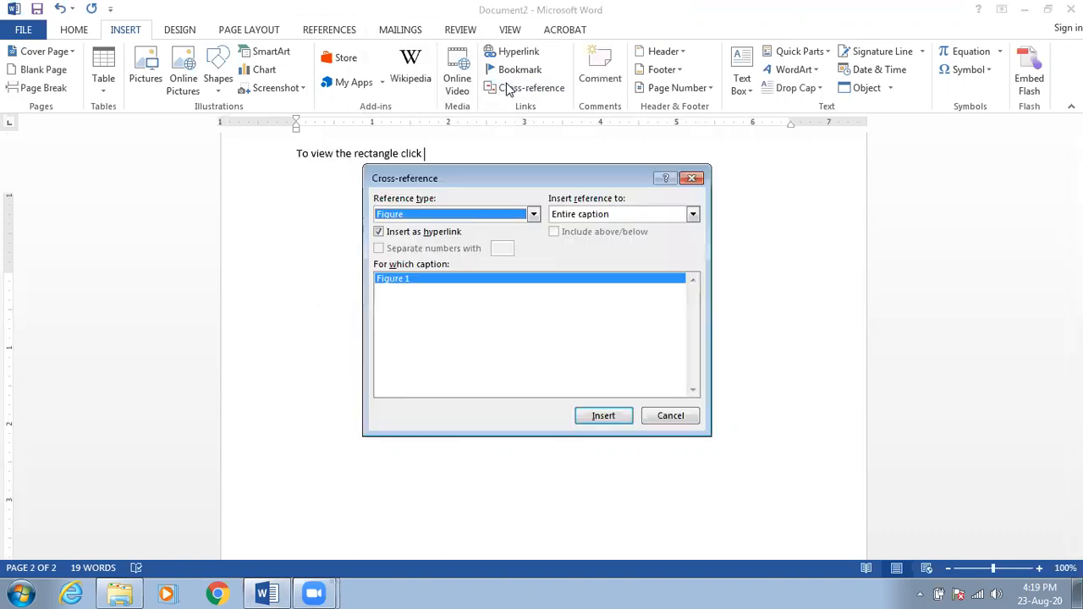
pyautogui.click(465, 213)
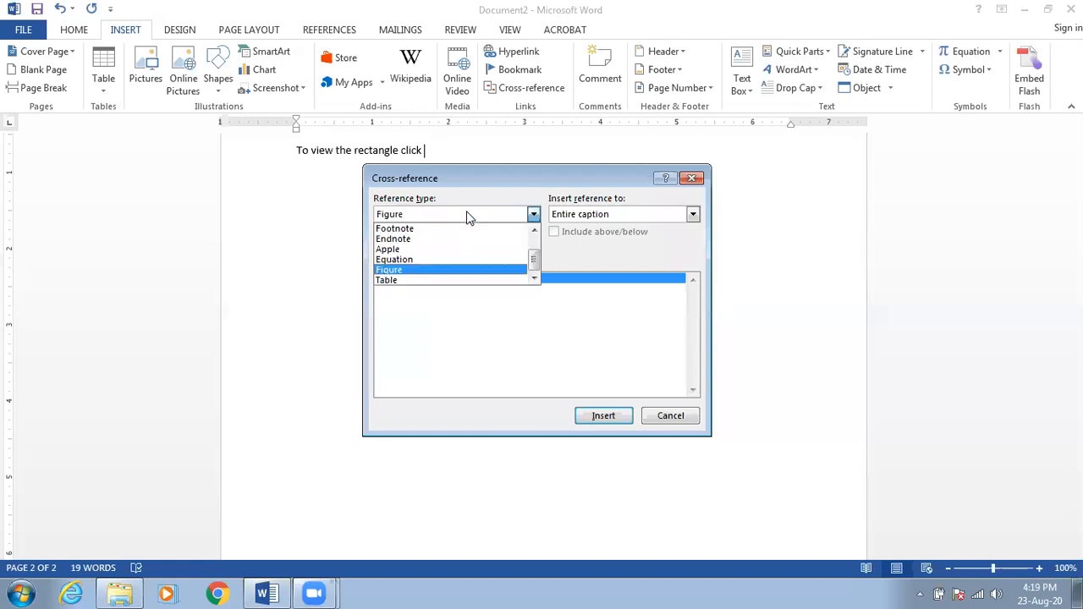
pyautogui.click(417, 268)
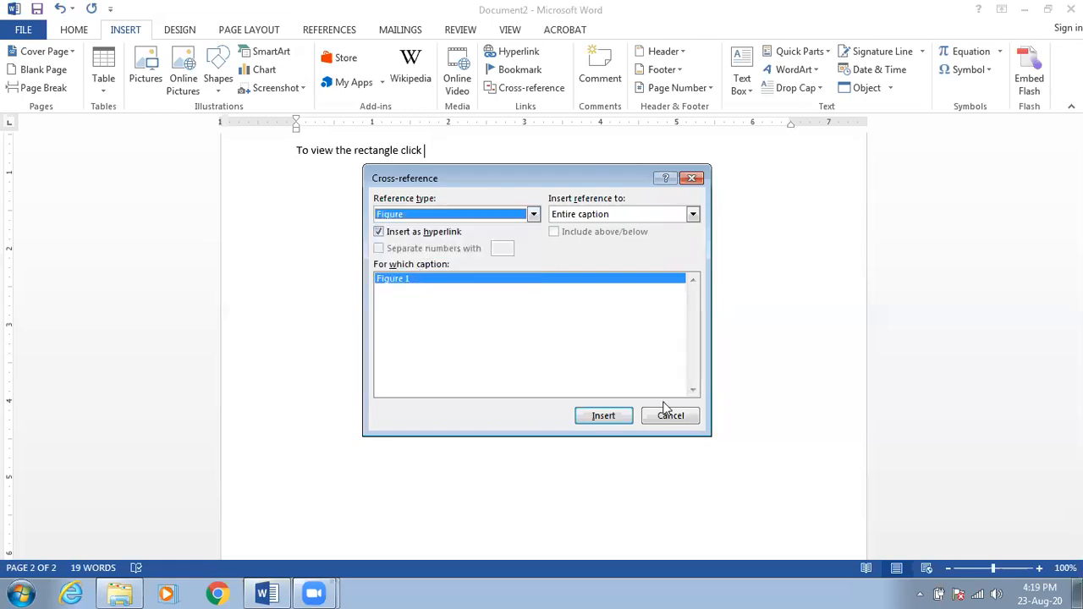
pyautogui.click(615, 416)
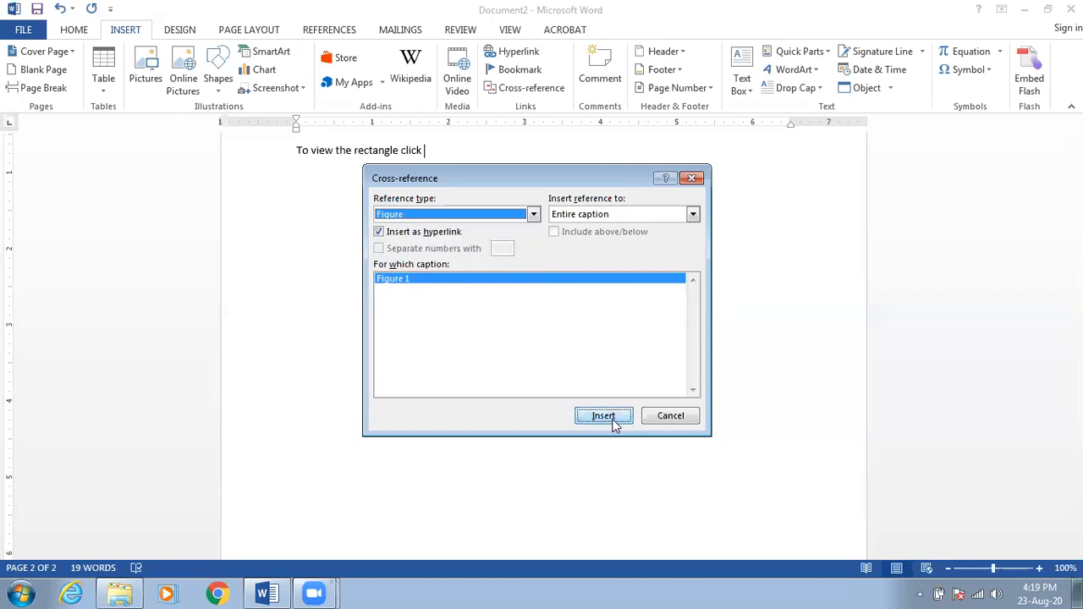
pyautogui.click(667, 417)
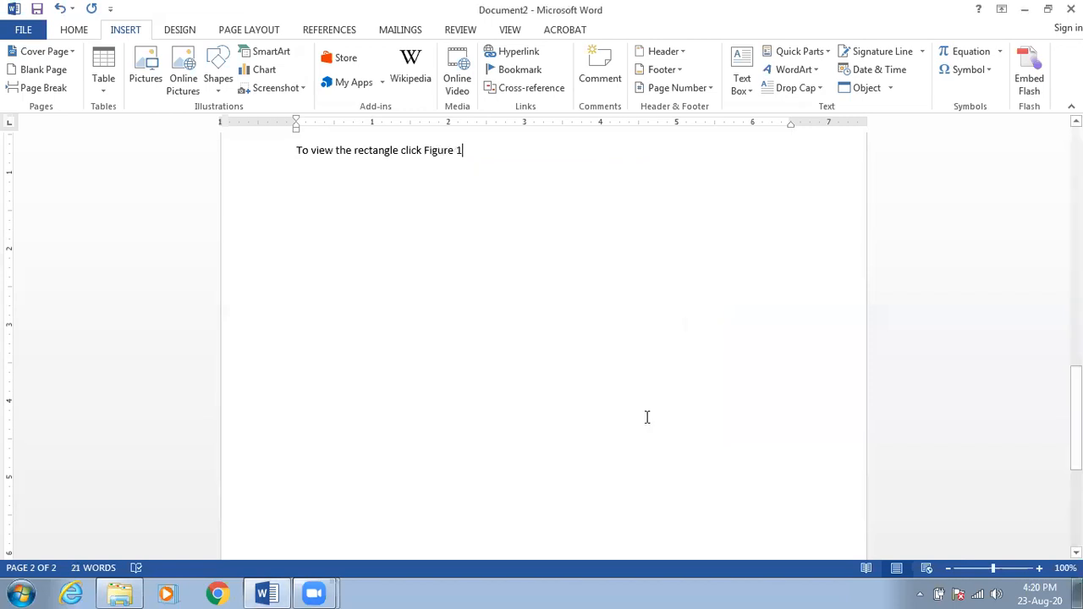
# Follow the Figure 1 cross-reference to the rectangle's caption, close the layout options, and return to the text on the second page.
pyautogui.scroll(3, 474, 285)
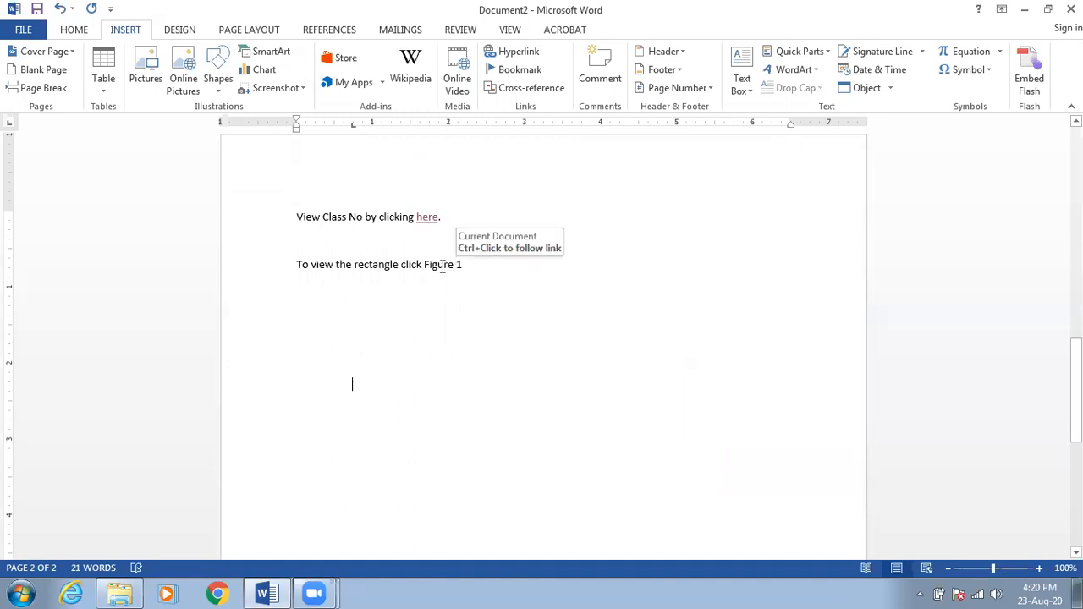
pyautogui.keyDown('ctrl'); pyautogui.click(442, 266); pyautogui.keyUp('ctrl')
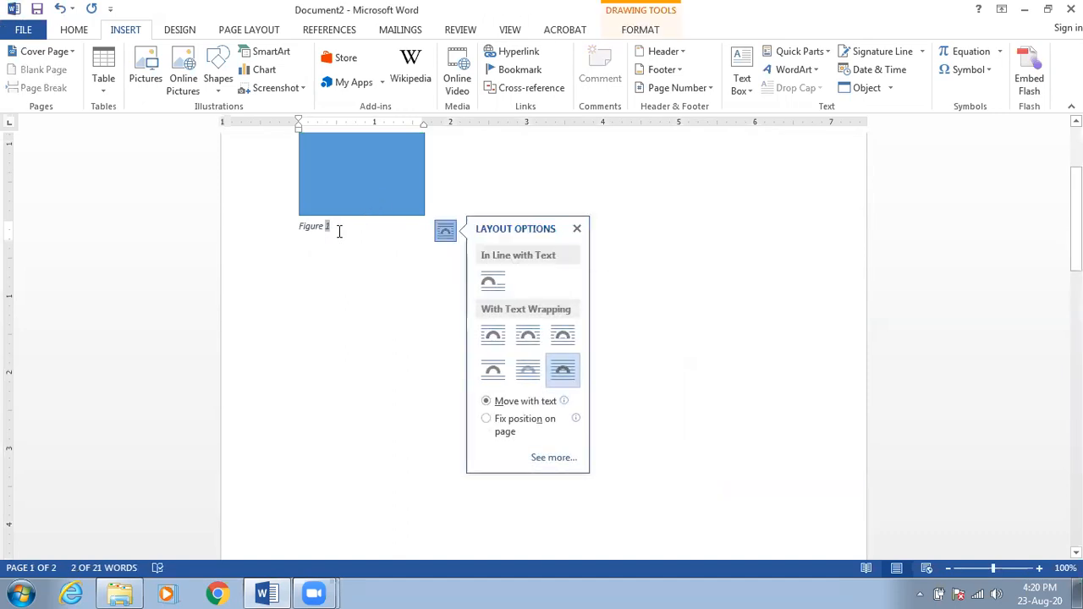
pyautogui.click(577, 228)
pyautogui.scroll(2, 347, 317)
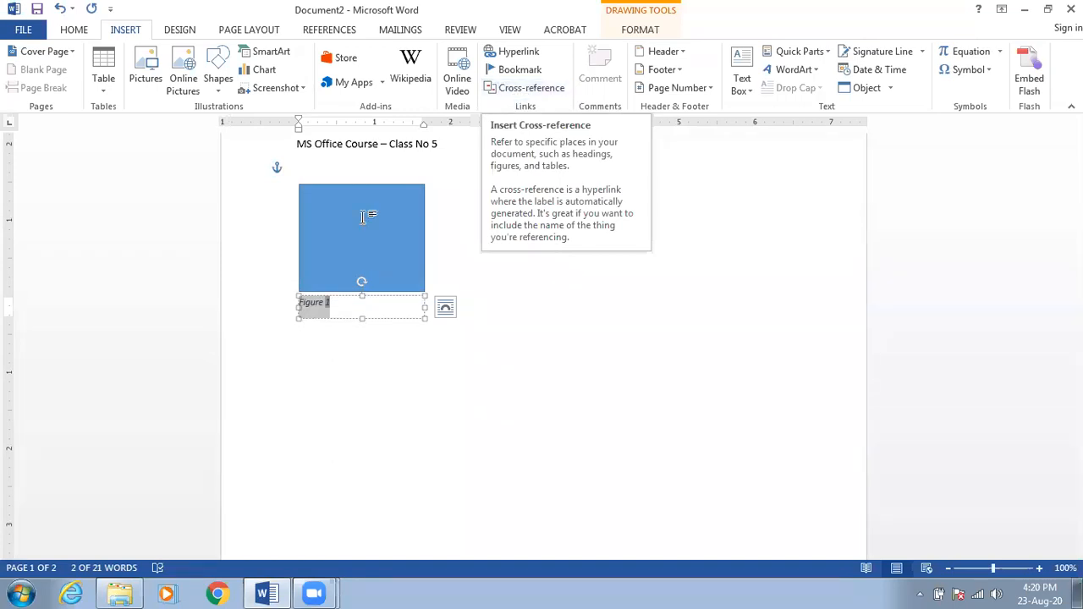
pyautogui.scroll(-15, 347, 227)
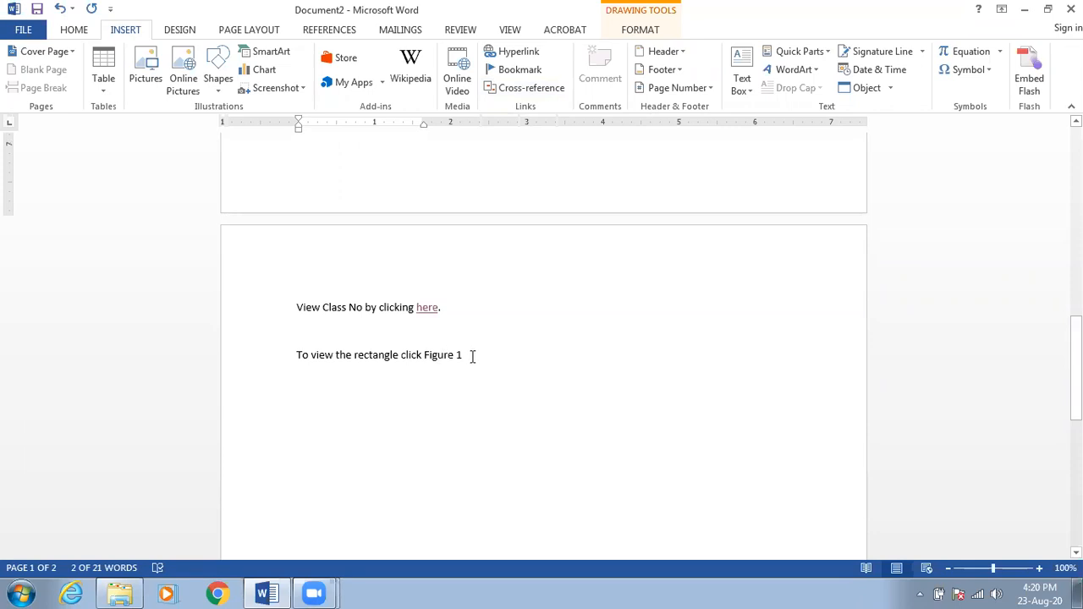
pyautogui.click(498, 382)
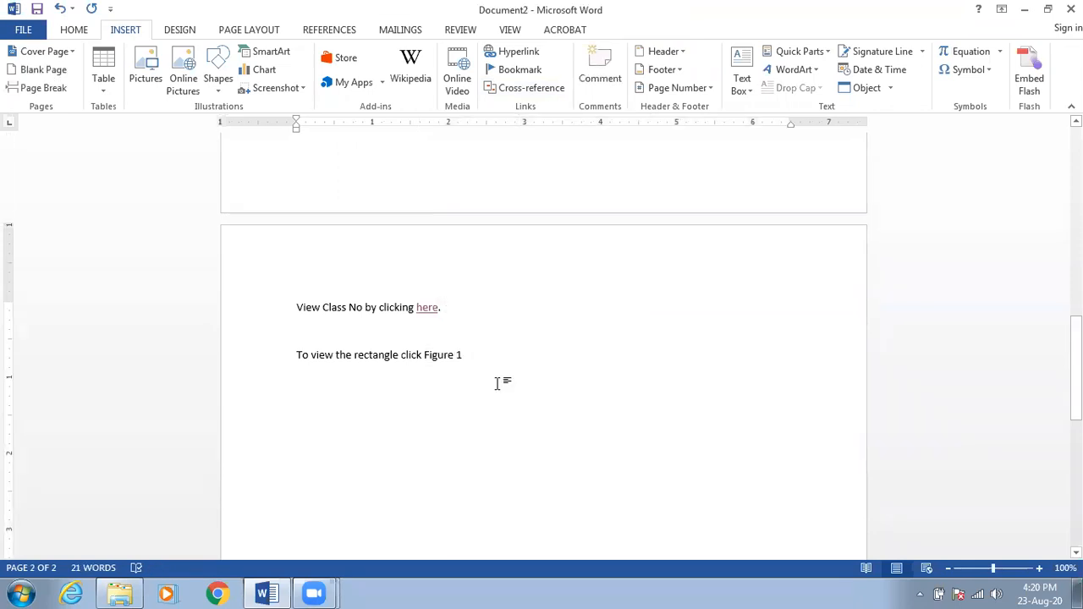
pyautogui.tripleClick(495, 347)
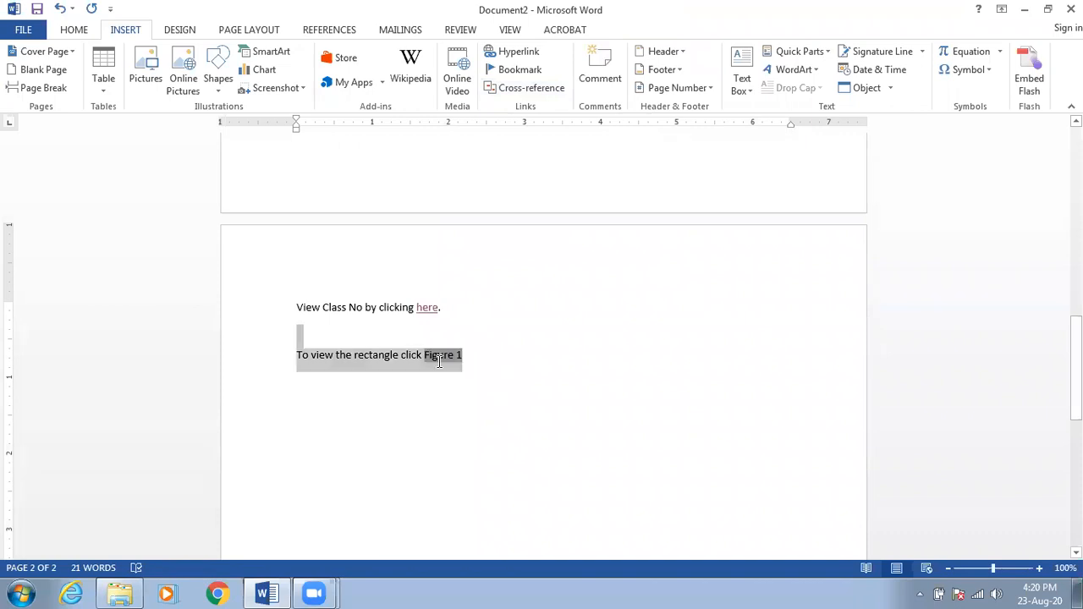
pyautogui.click(495, 368)
pyautogui.moveTo(465, 358); pyautogui.dragTo(423, 356)
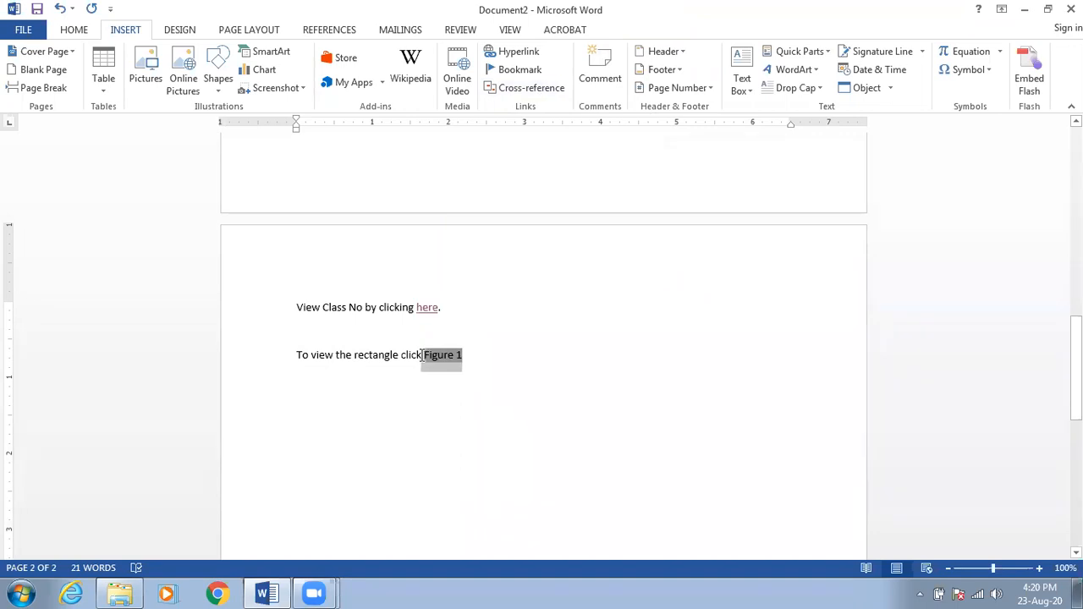
# Insert a hyperlinked cross-reference to the bookmark text of Heading two lines below the rectangle sentence on the second page.
pyautogui.click(477, 367)
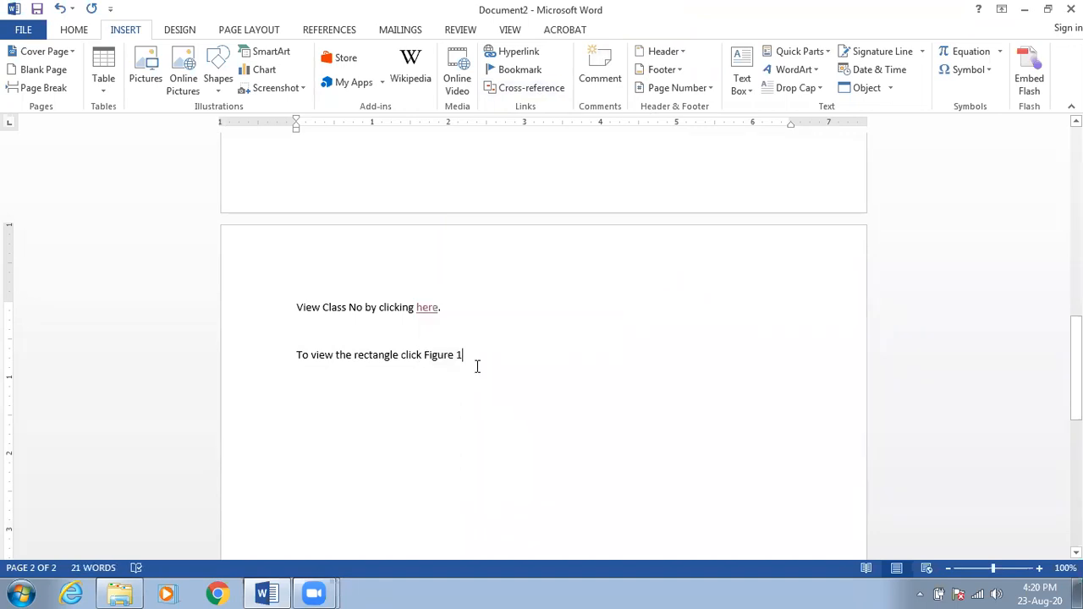
pyautogui.press('Return')
pyautogui.press('Return')
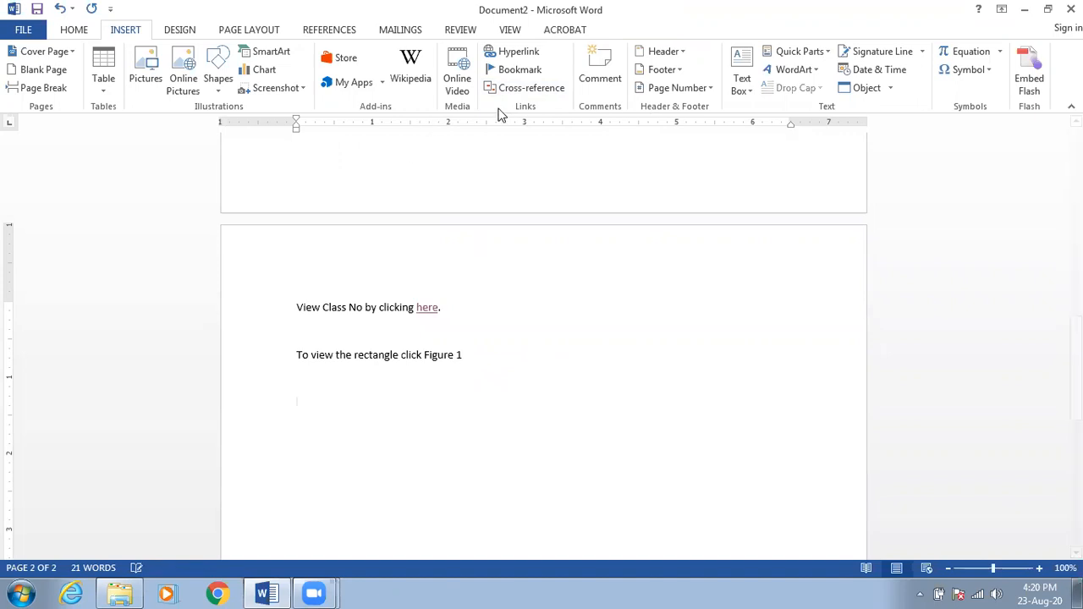
pyautogui.click(530, 88)
pyautogui.click(513, 194)
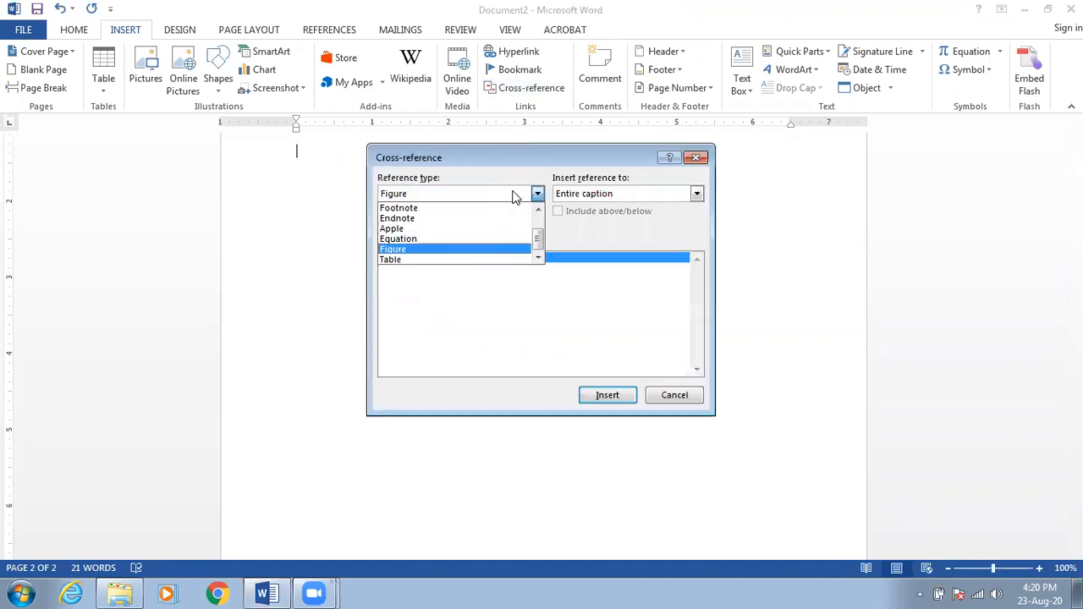
pyautogui.scroll(3, 500, 221)
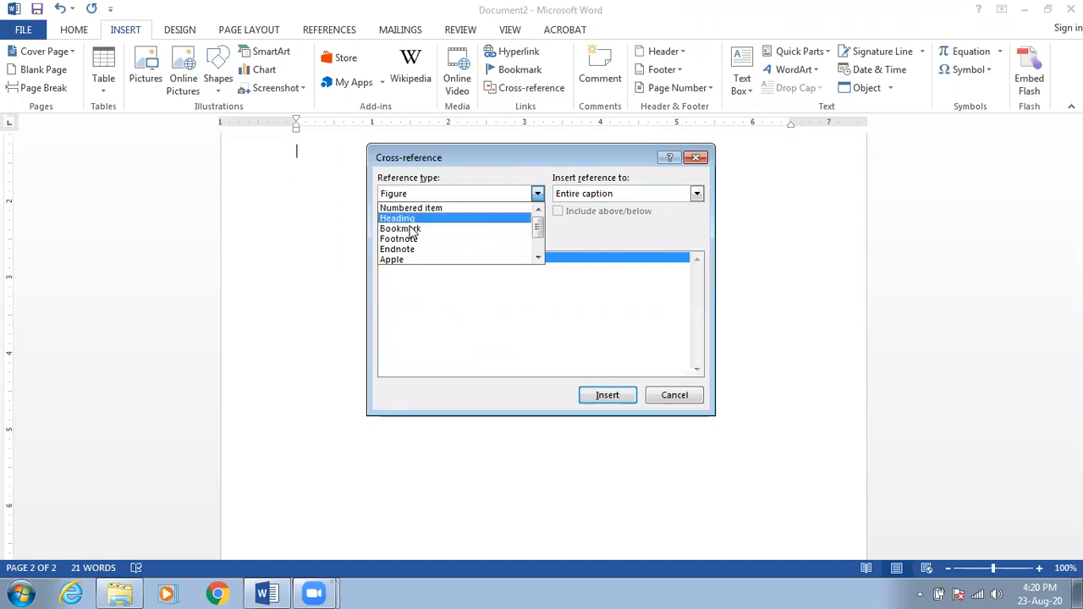
pyautogui.click(410, 229)
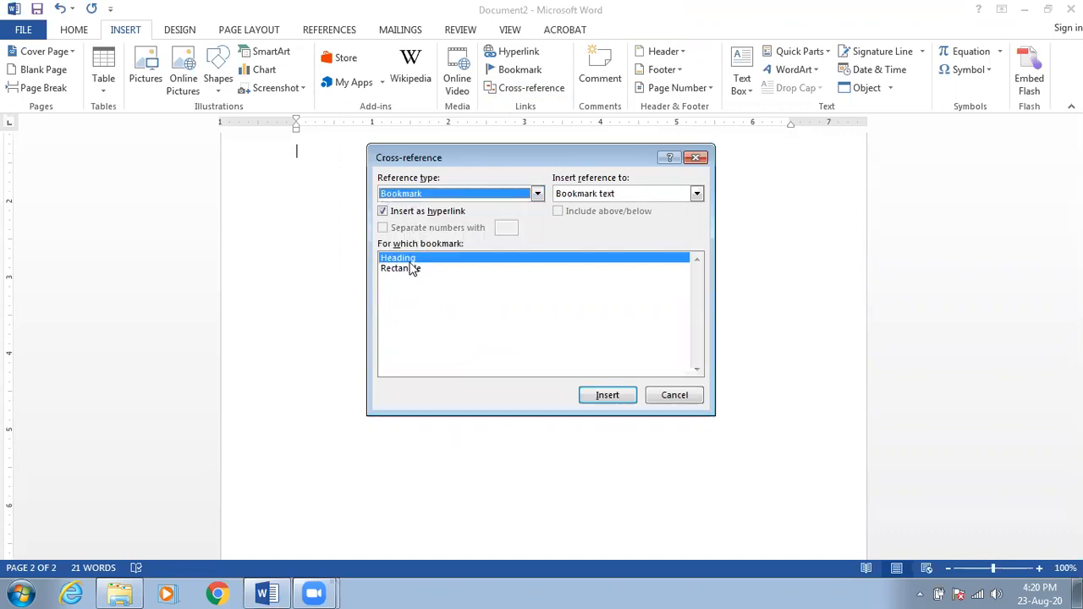
pyautogui.click(611, 397)
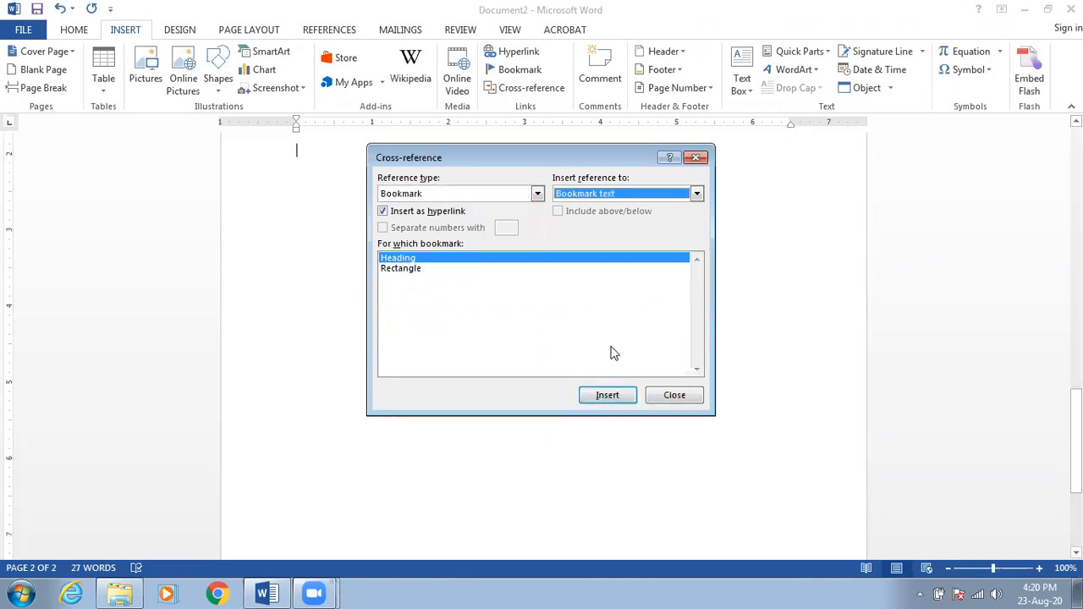
pyautogui.click(675, 398)
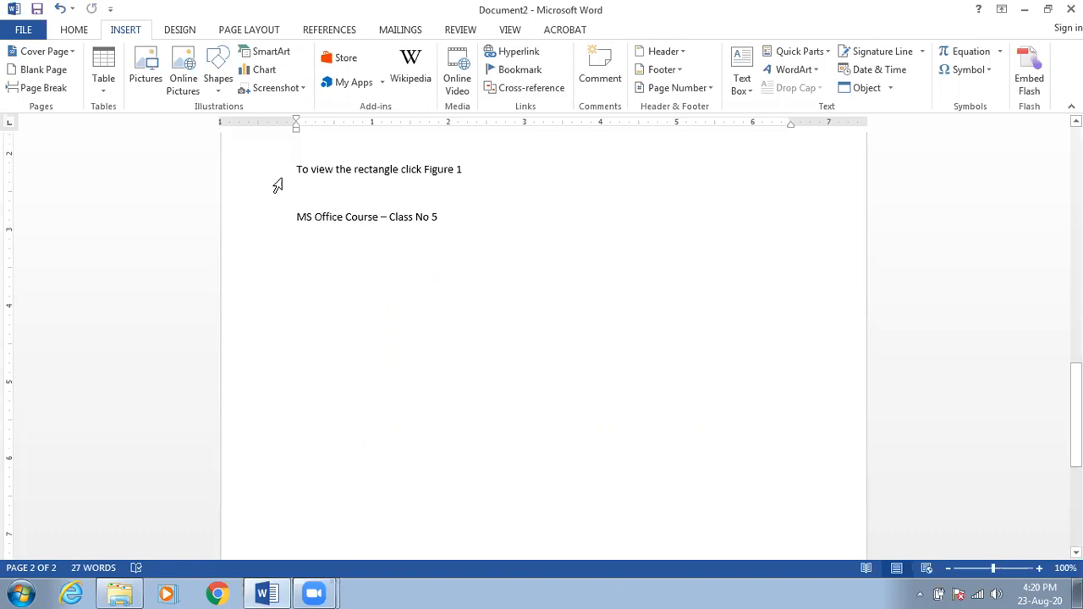
# Follow the "MS Office Course – Class No 5" cross-reference to the heading on the first page, and return to the second page.
pyautogui.scroll(1, 338, 237)
pyautogui.tripleClick(336, 254)
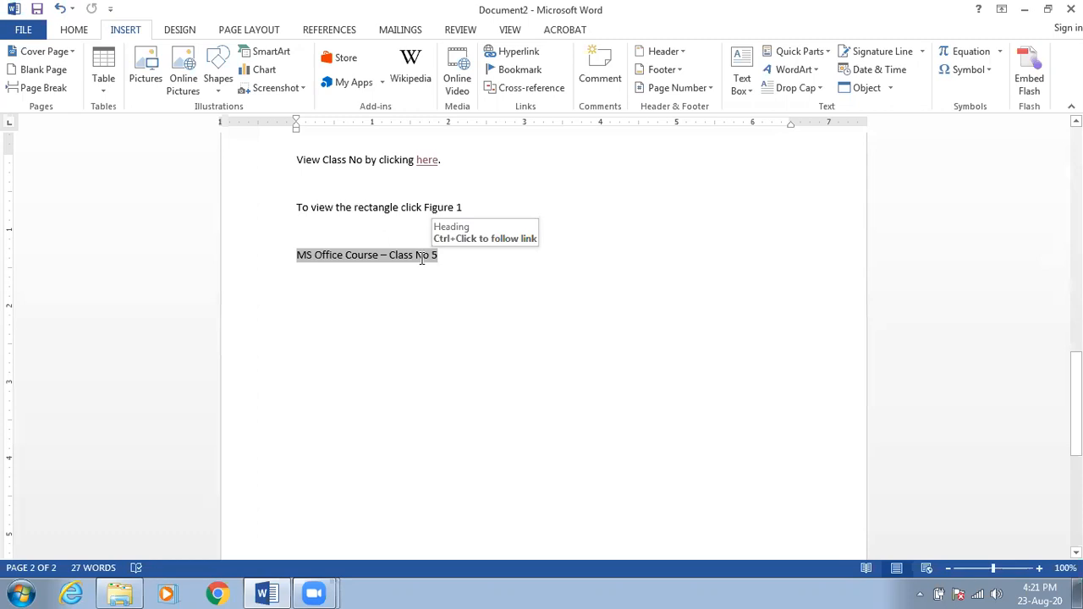
pyautogui.keyDown('ctrl'); pyautogui.click(367, 258); pyautogui.keyUp('ctrl')
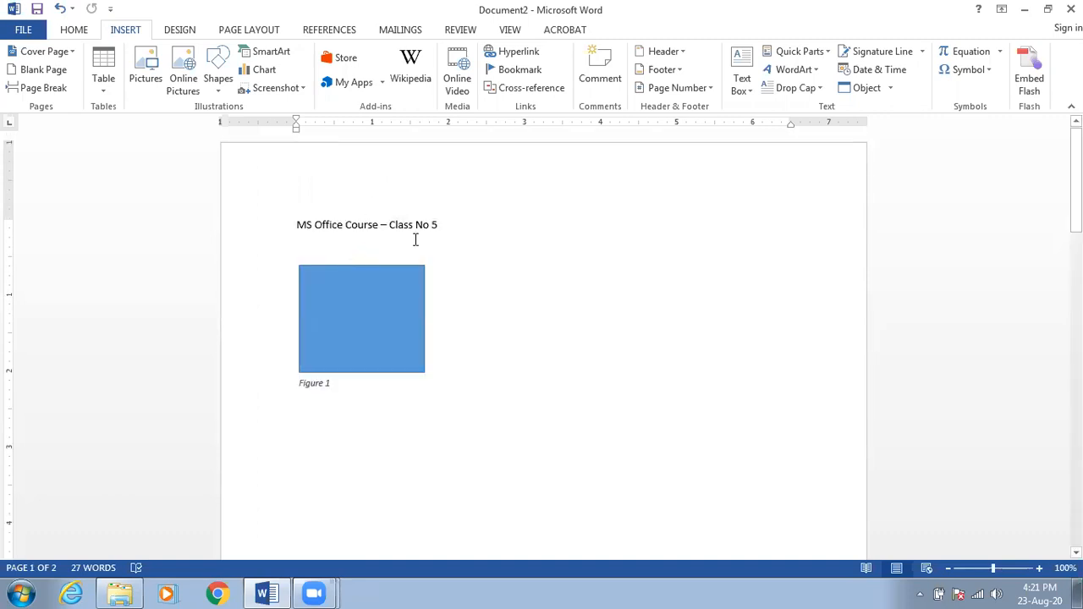
pyautogui.scroll(-10, 415, 239)
pyautogui.scroll(-1, 416, 239)
pyautogui.scroll(-1, 404, 245)
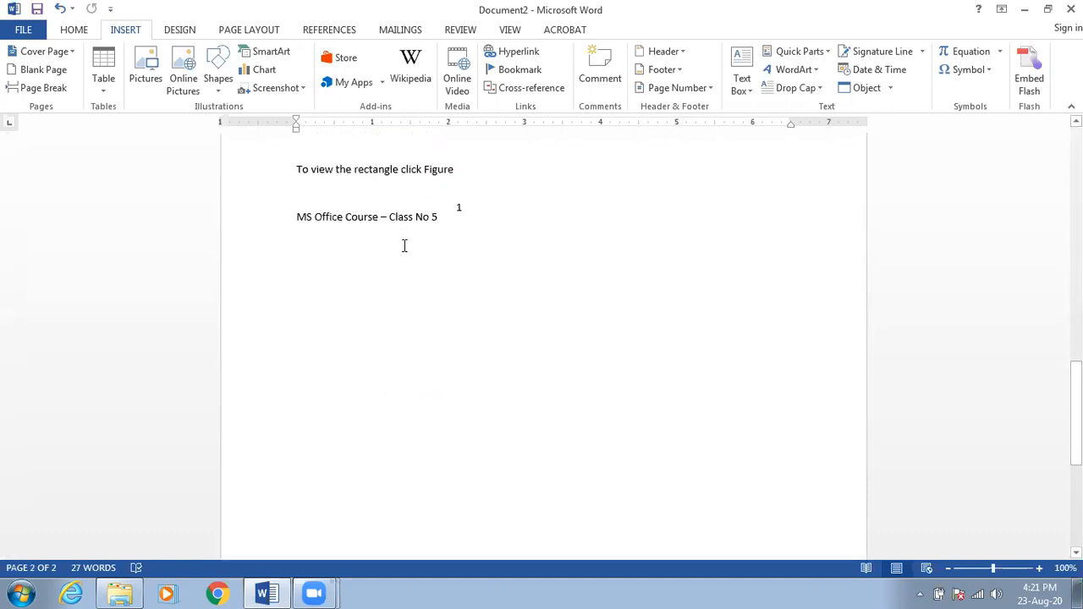
# Clear the document by deleting the second-page text, the blue rectangle, and the first-page heading with the figure caption.
pyautogui.scroll(5, 404, 245)
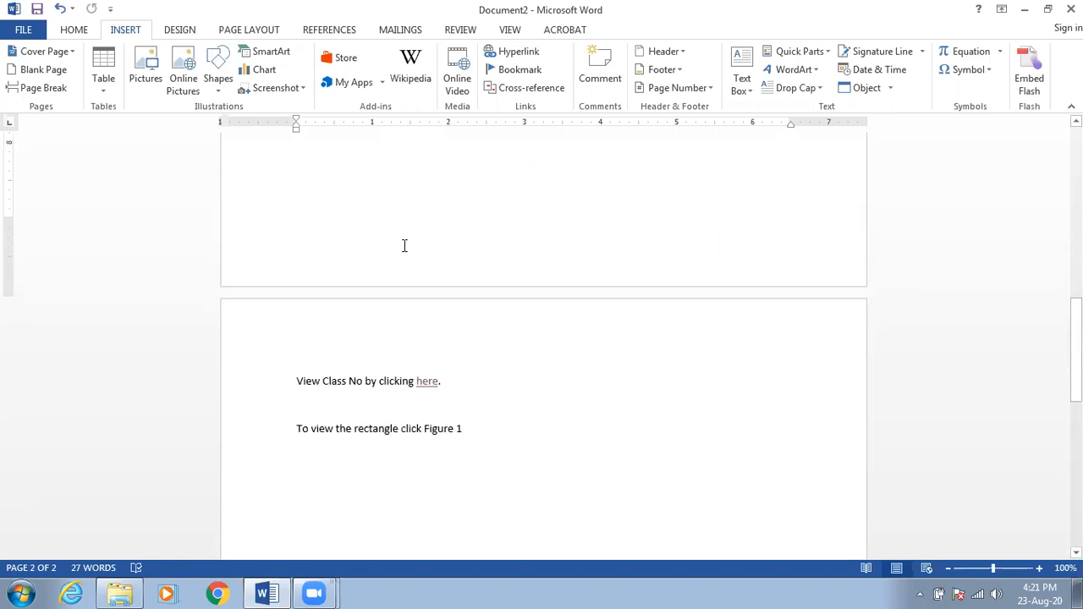
pyautogui.moveTo(305, 445); pyautogui.dragTo(262, 280)
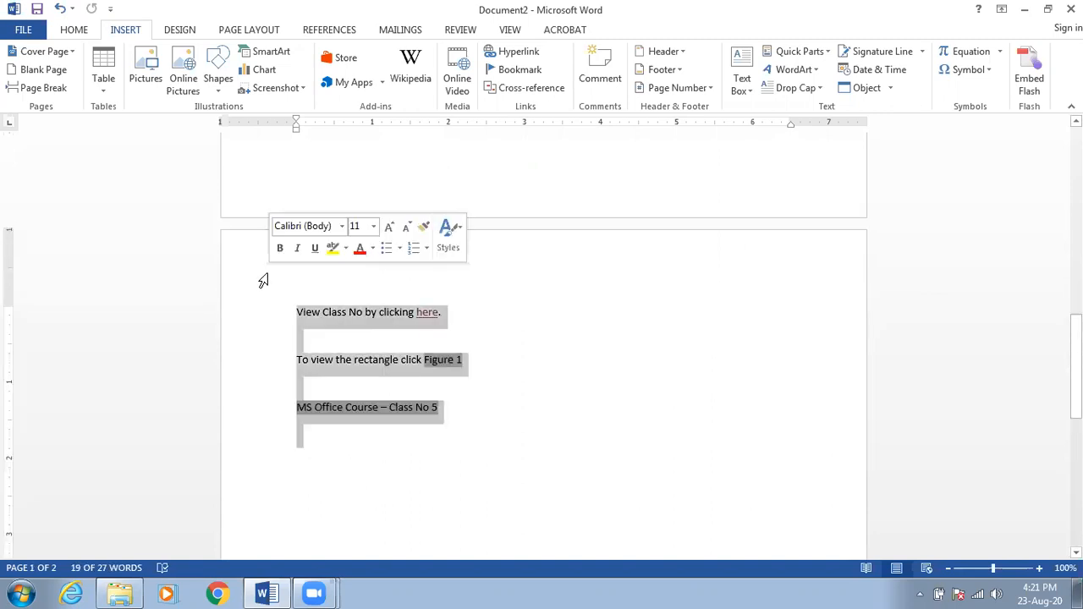
pyautogui.press('BackSpace')
pyautogui.scroll(2, 302, 281)
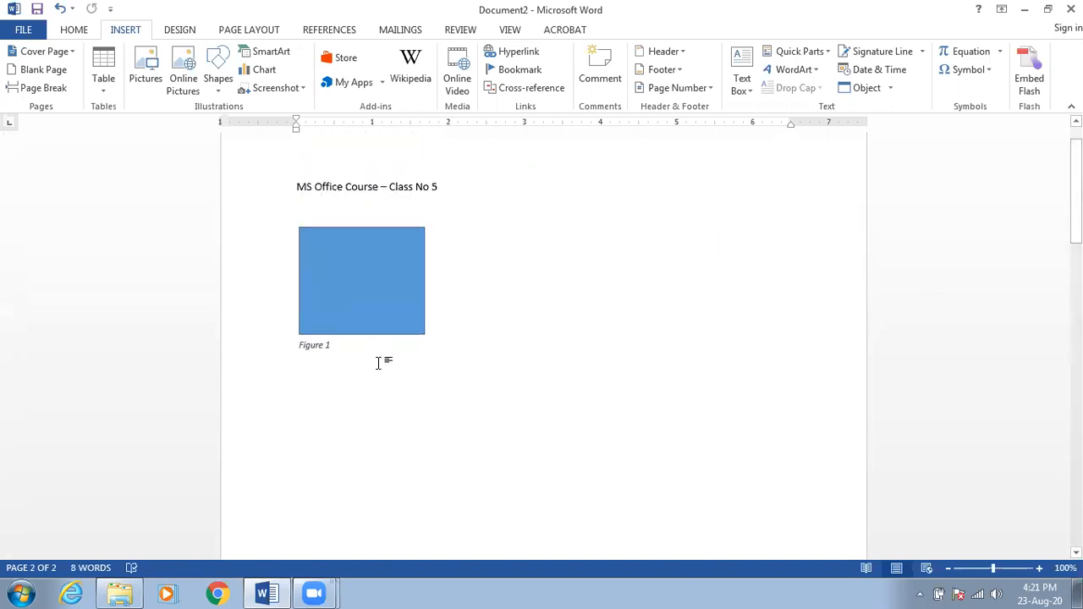
pyautogui.click(356, 286)
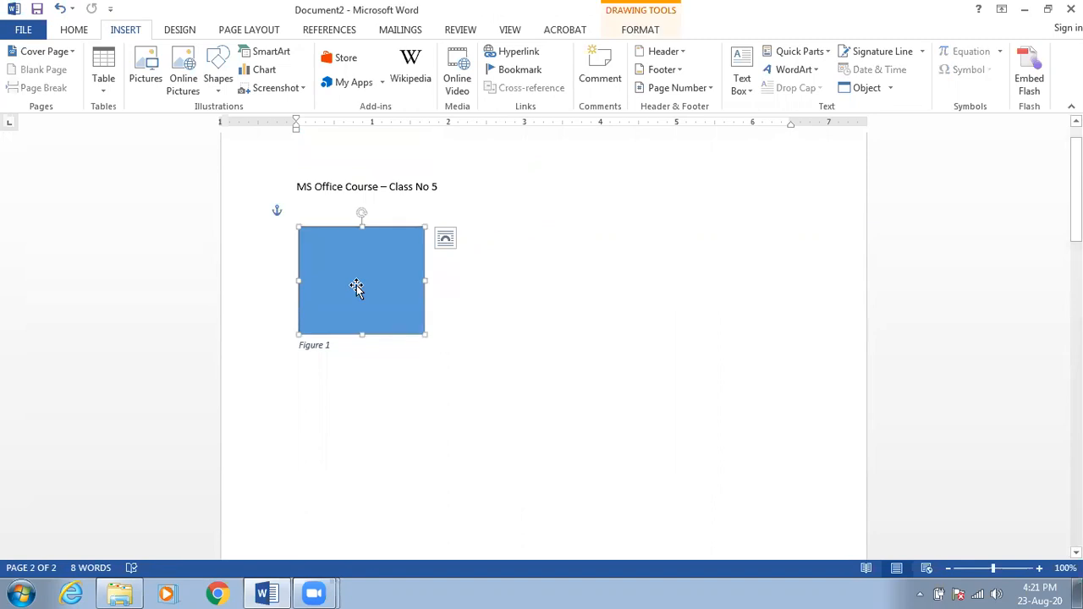
pyautogui.press('Delete')
pyautogui.tripleClick(240, 186)
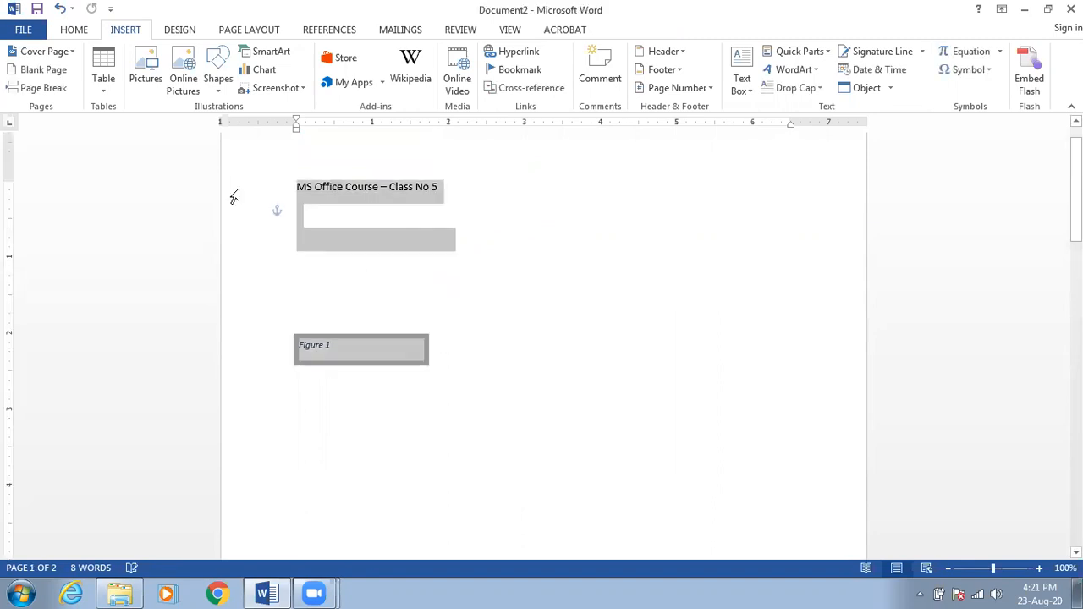
pyautogui.press('Delete')
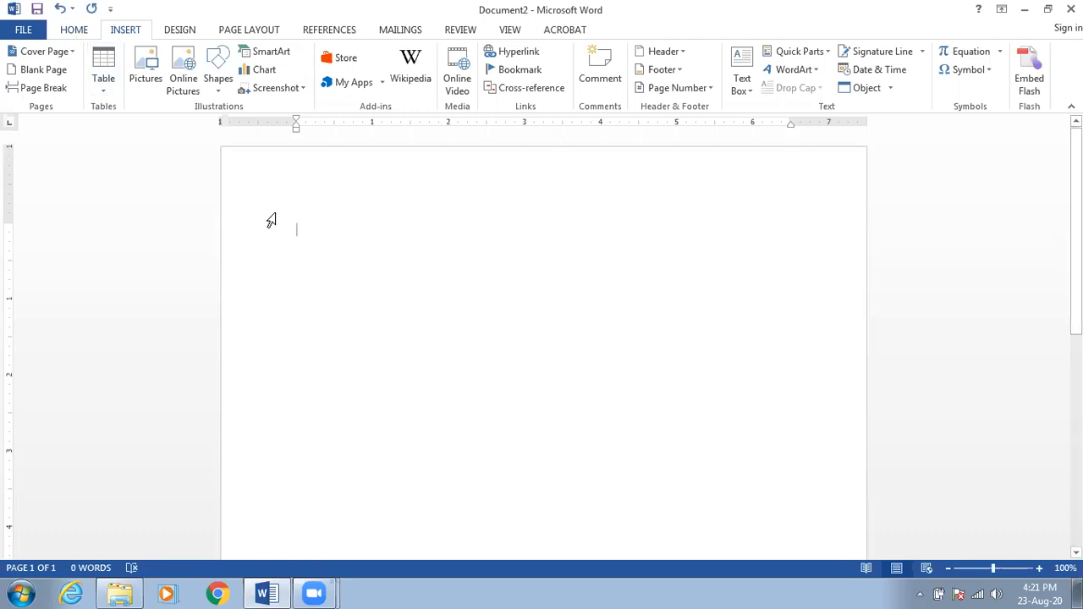
pyautogui.write('Apple')
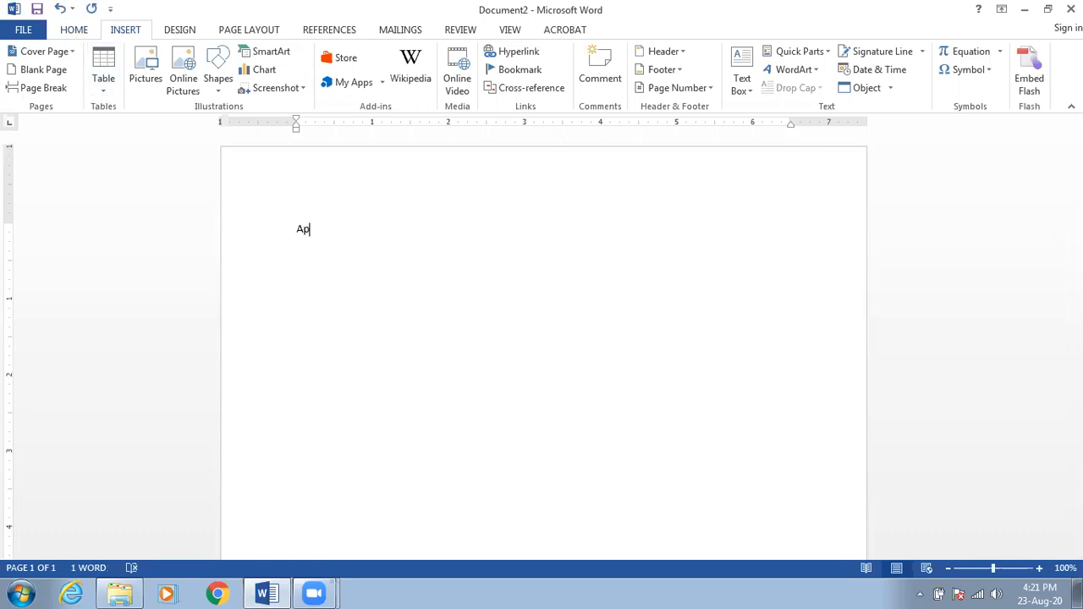
pyautogui.press('BackSpace')
pyautogui.press('BackSpace')
pyautogui.press('BackSpace')
pyautogui.press('BackSpace')
pyautogui.press('BackSpace')
# Enter the lines "MS Word", "MS Excel" and "MS Powerpoint" in the empty document, with a blank line between them.
pyautogui.write('MS Offi')
pyautogui.press('BackSpace')
pyautogui.press('BackSpace')
pyautogui.press('BackSpace')
pyautogui.press('BackSpace')
pyautogui.write('Word')
pyautogui.press('Return')
pyautogui.press('Return')
pyautogui.write('MS Excel')
pyautogui.press('Return')
pyautogui.press('Return')
pyautogui.write('MS ')
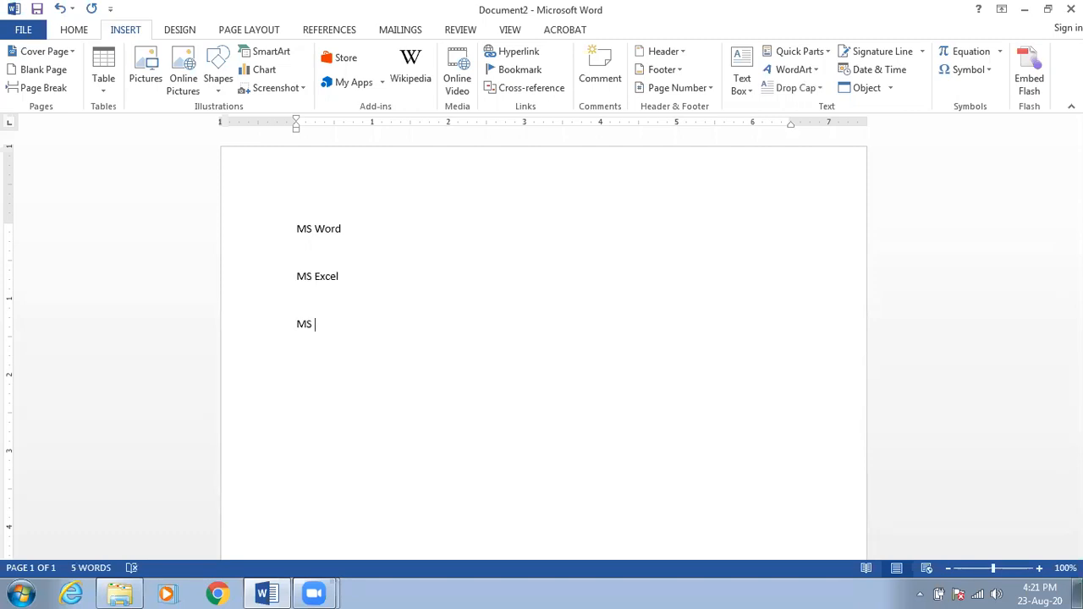
pyautogui.write('Powerpoint')
pyautogui.press('Return')
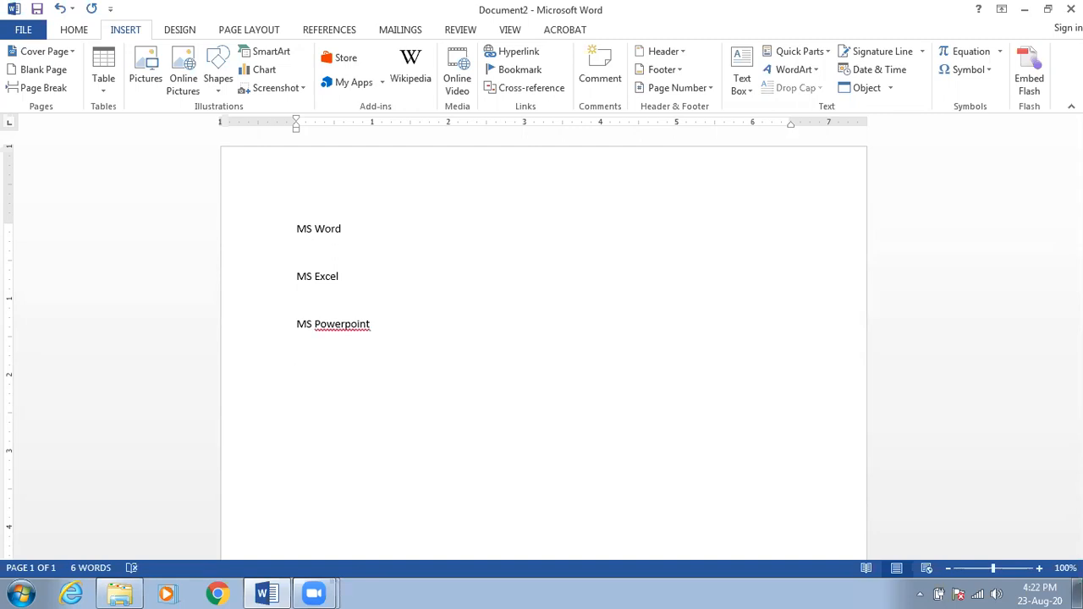
# Bookmark the "MS Word" line under the name MsWord.
pyautogui.tripleClick(348, 224)
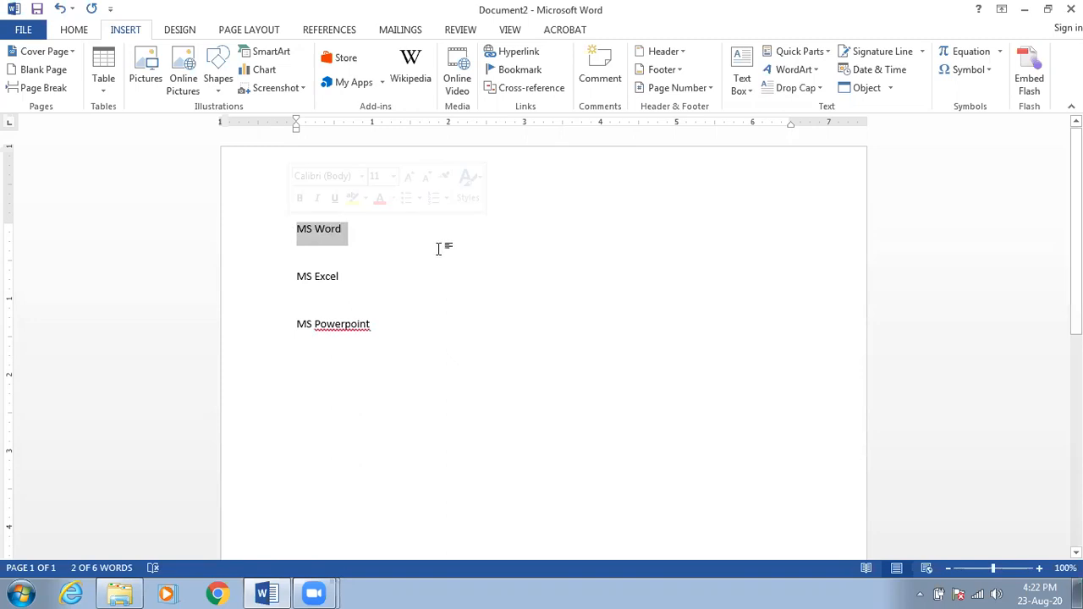
pyautogui.click(518, 74)
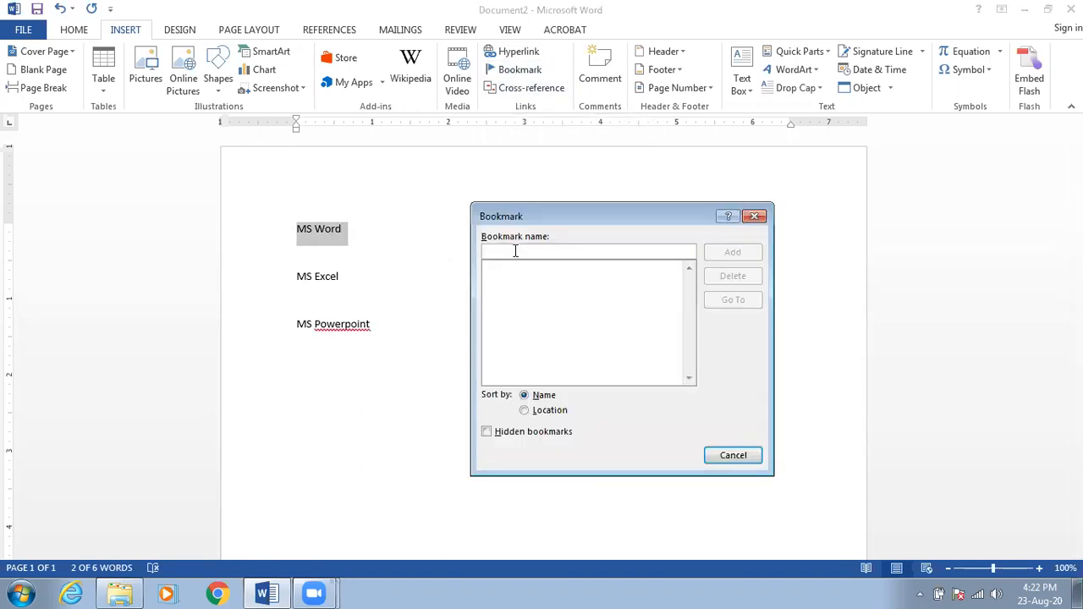
pyautogui.write('Ms W')
pyautogui.press('BackSpace')
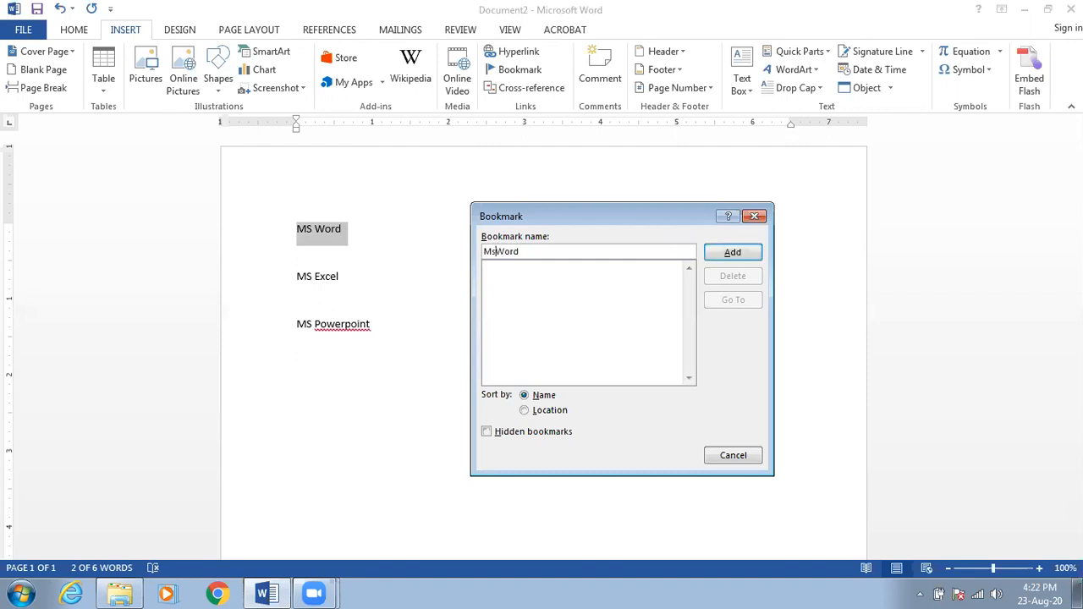
pyautogui.click(729, 254)
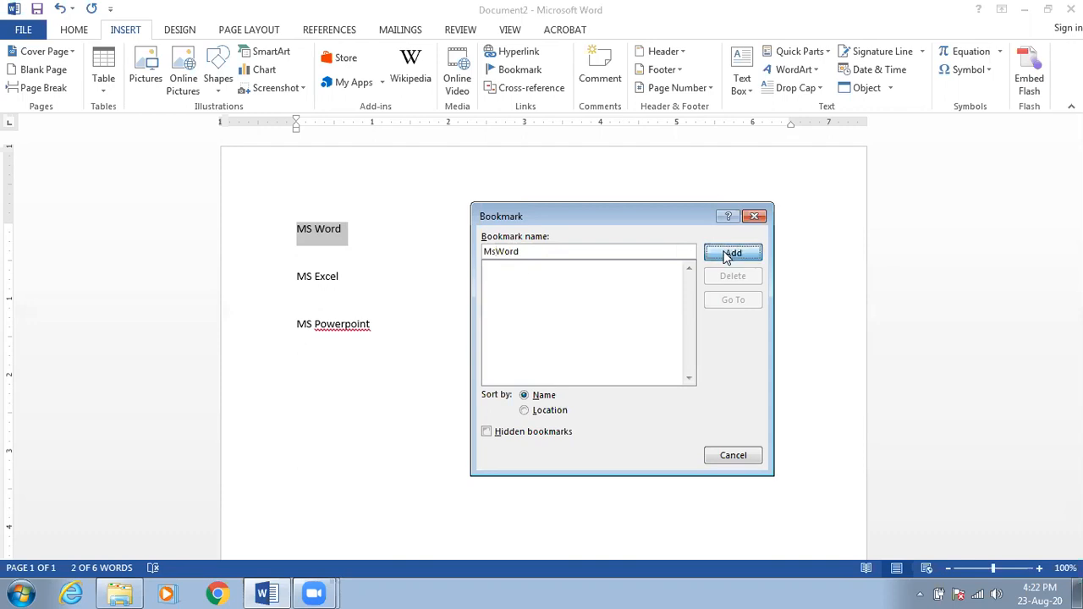
# Extend the document below the three lines with an empty second page and place the cursor there.
pyautogui.click(348, 273)
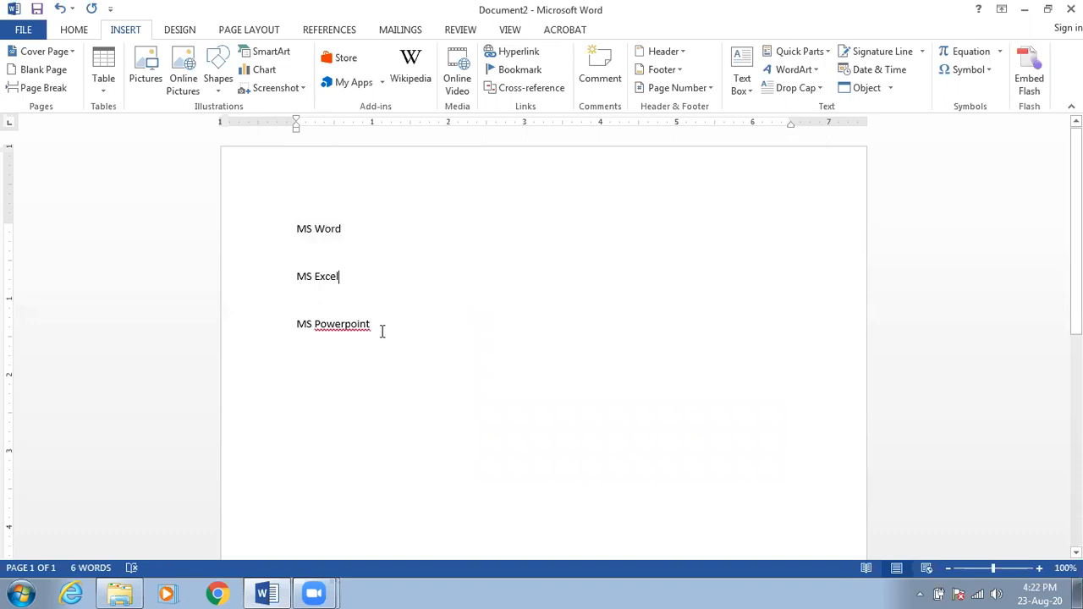
pyautogui.scroll(-8, 382, 332)
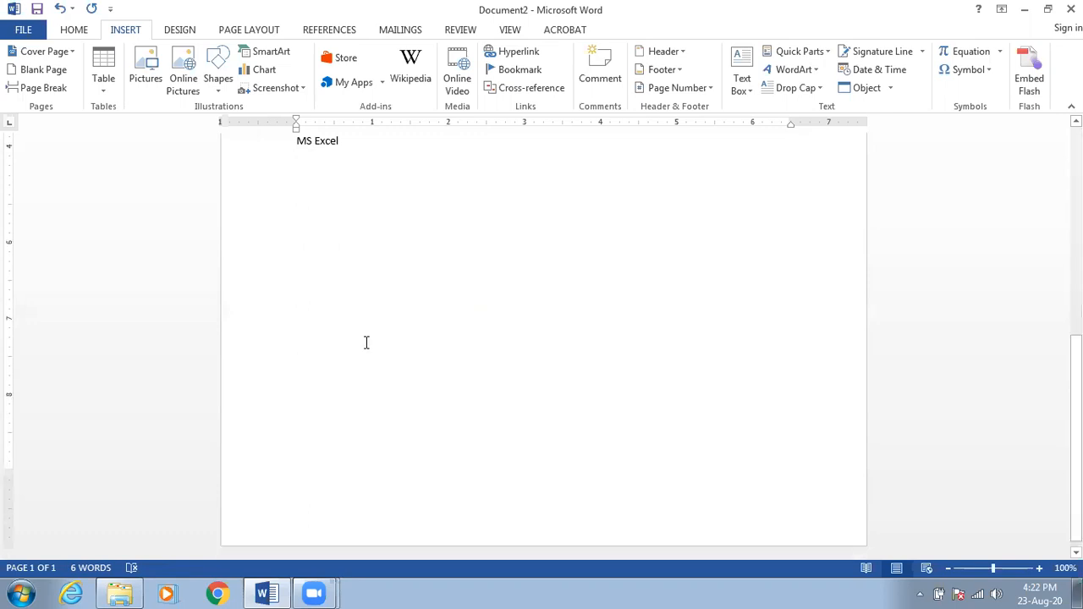
pyautogui.scroll(3, 359, 458)
pyautogui.scroll(3, 330, 411)
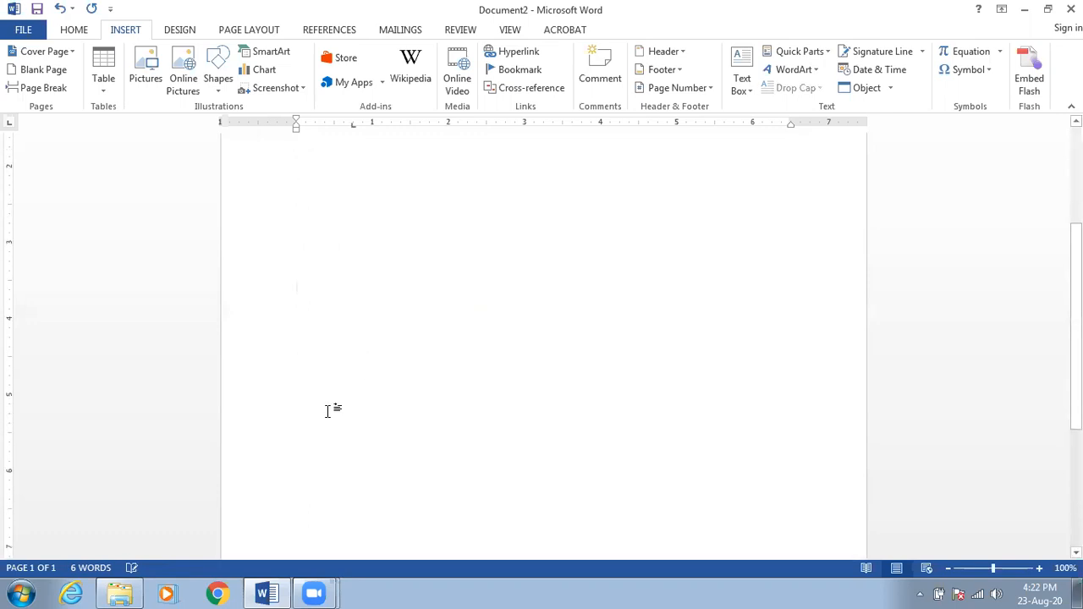
pyautogui.scroll(-5, 329, 412)
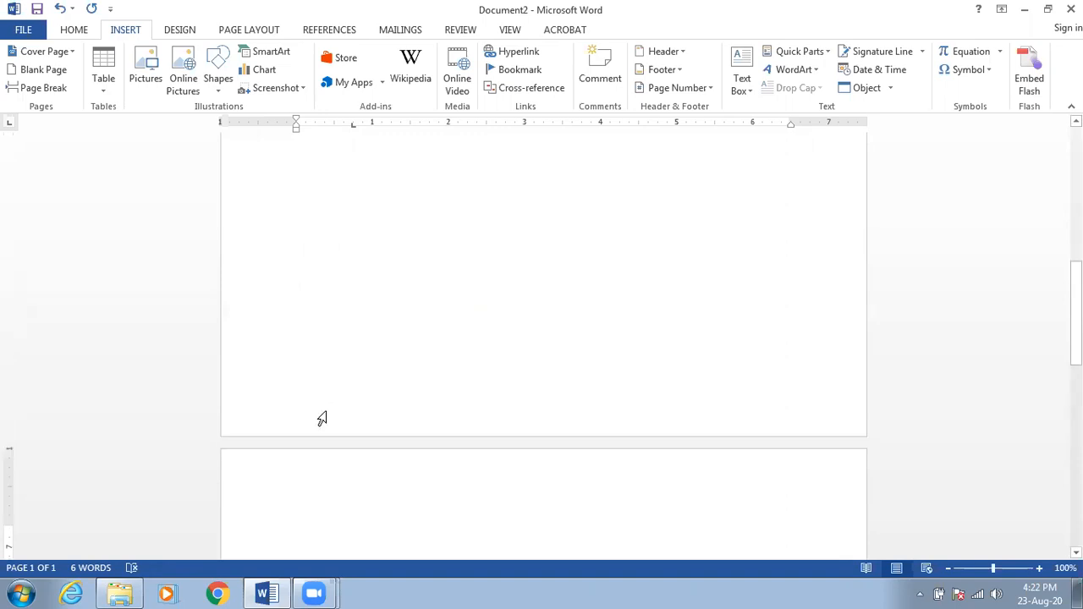
pyautogui.scroll(-5, 322, 415)
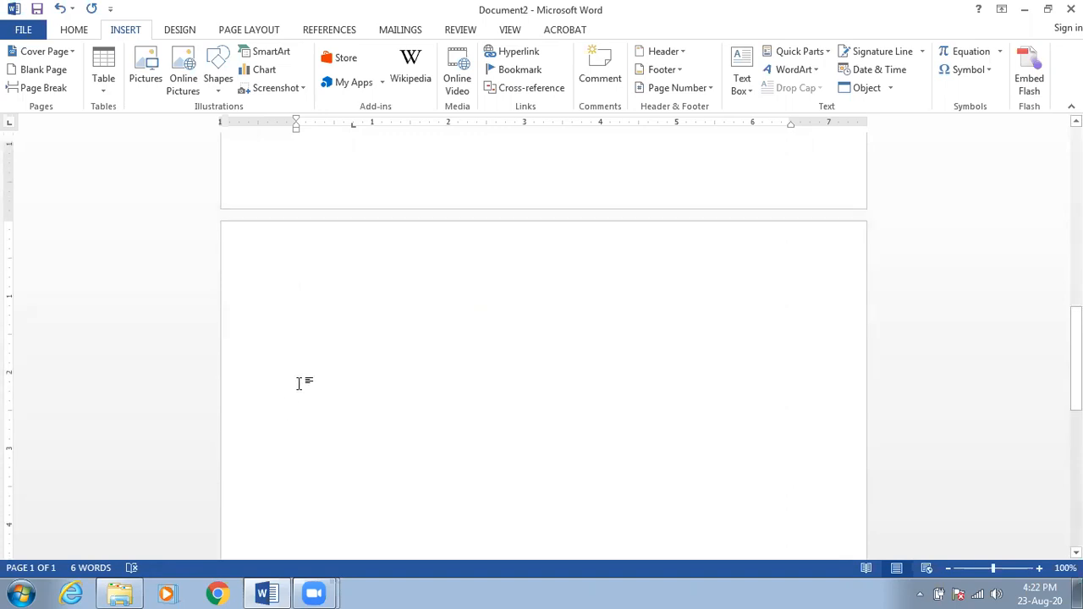
pyautogui.scroll(-1, 304, 379)
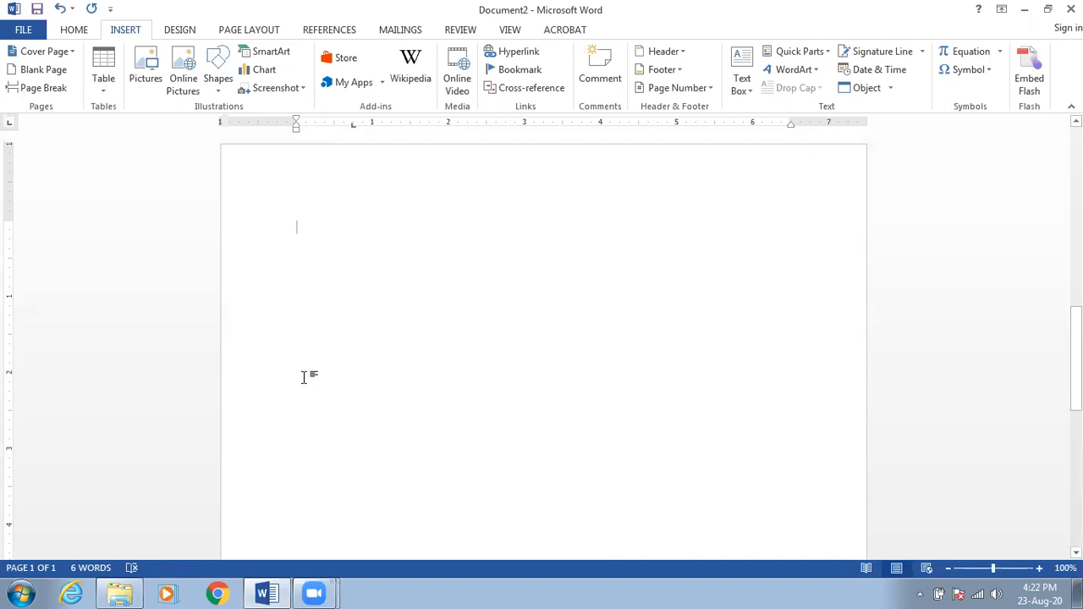
# Insert a hyperlinked cross-reference to the bookmark text of the MsWord bookmark on the second page.
pyautogui.click(523, 88)
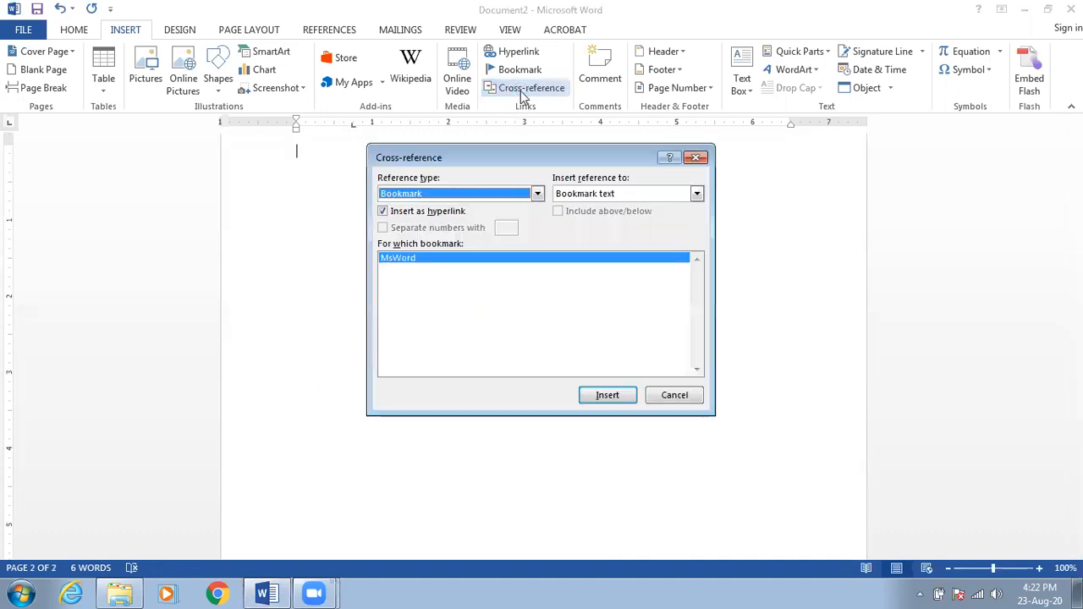
pyautogui.click(416, 194)
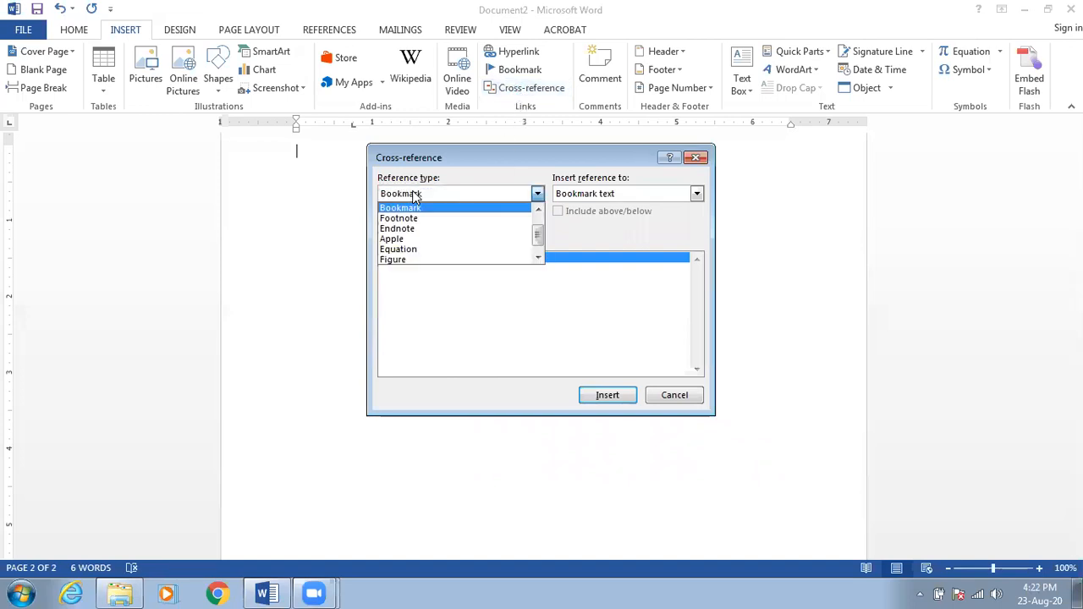
pyautogui.click(404, 208)
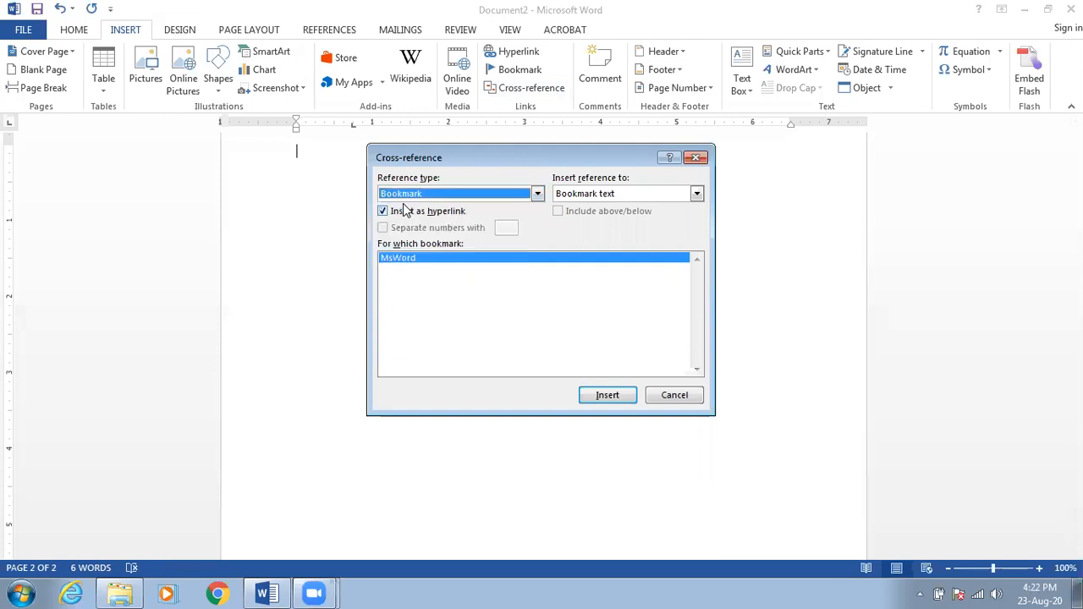
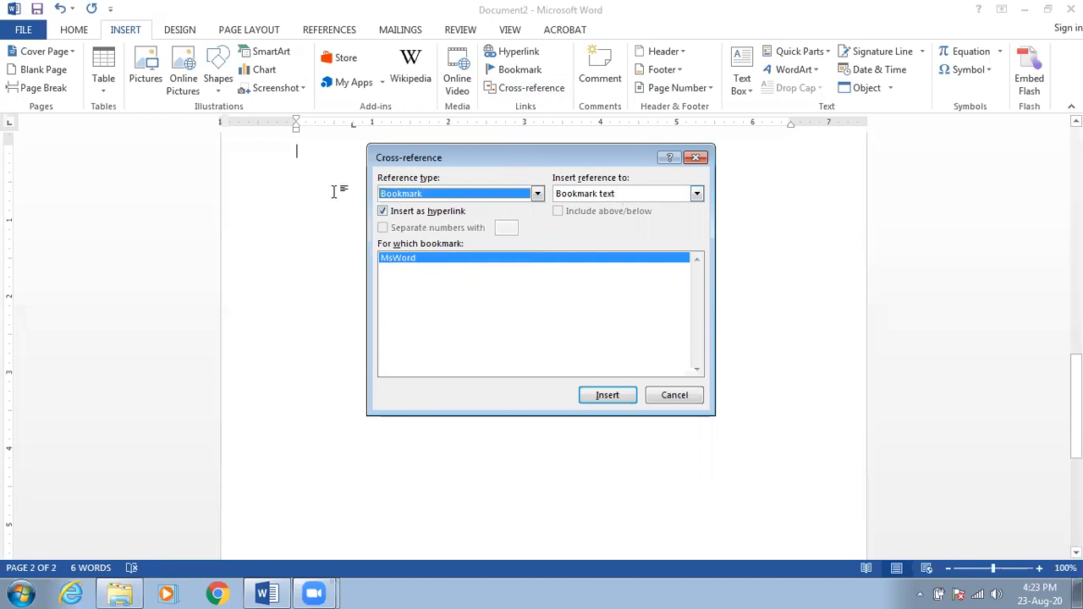
pyautogui.click(597, 397)
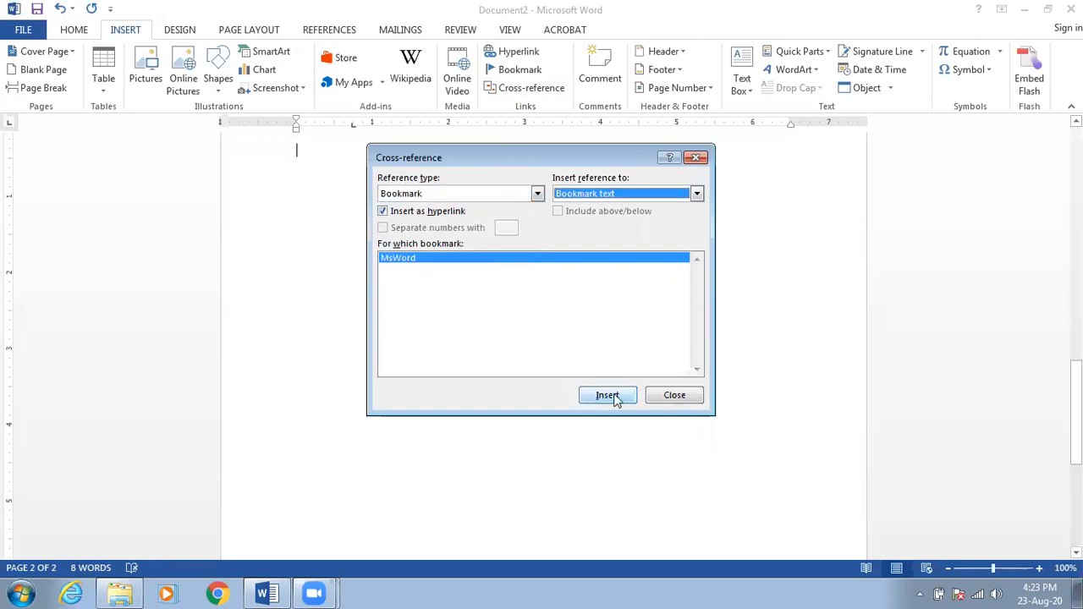
pyautogui.click(657, 395)
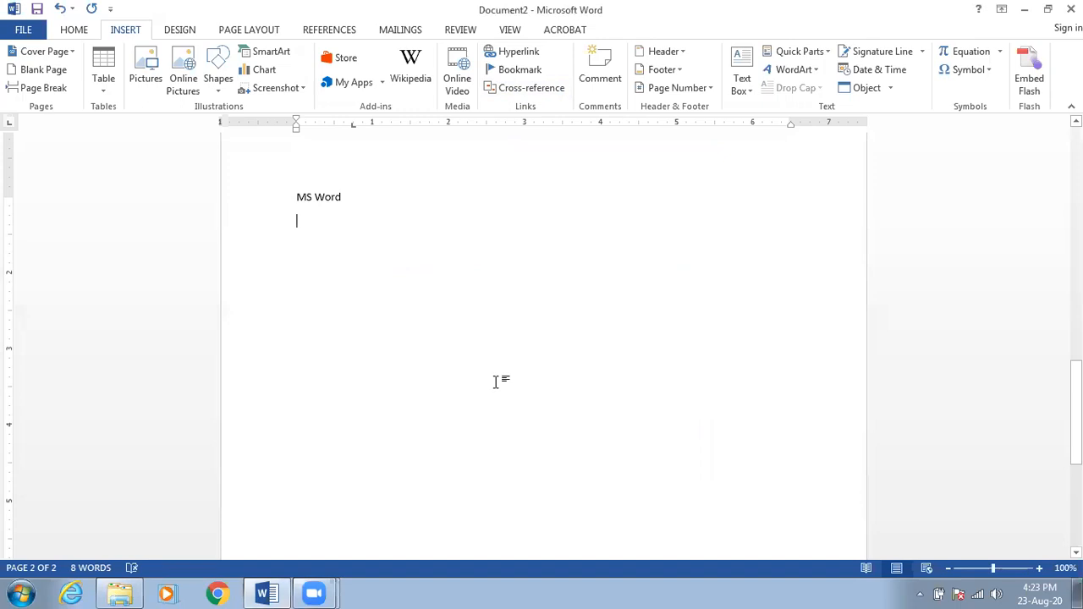
# Add the words "See our course" before the "MS Word" cross-reference on the second page and follow its link to the bookmarked line.
pyautogui.scroll(2, 339, 322)
pyautogui.click(326, 279)
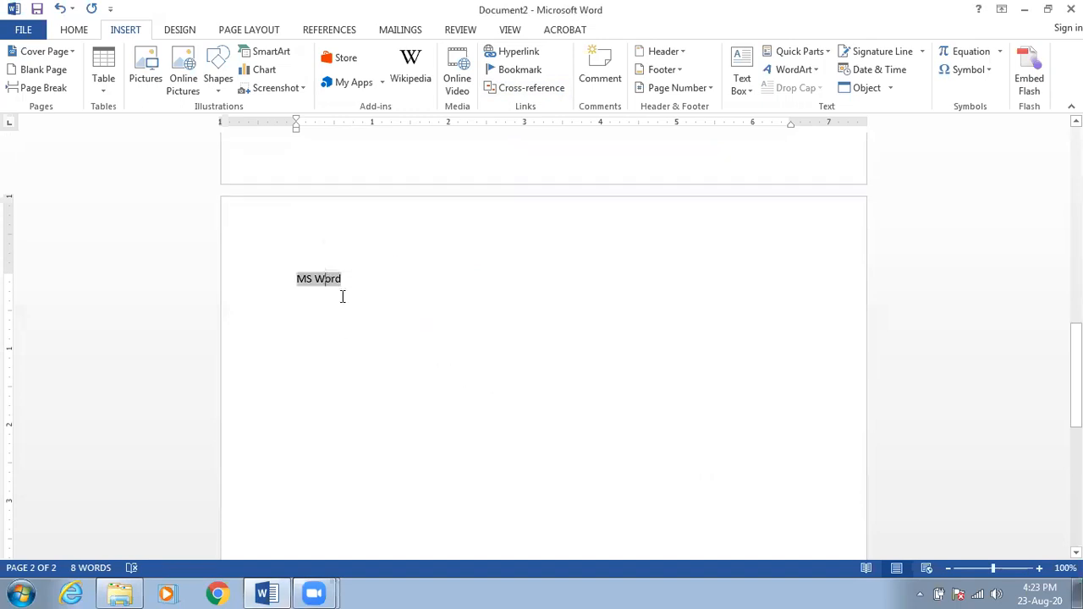
pyautogui.scroll(20, 343, 302)
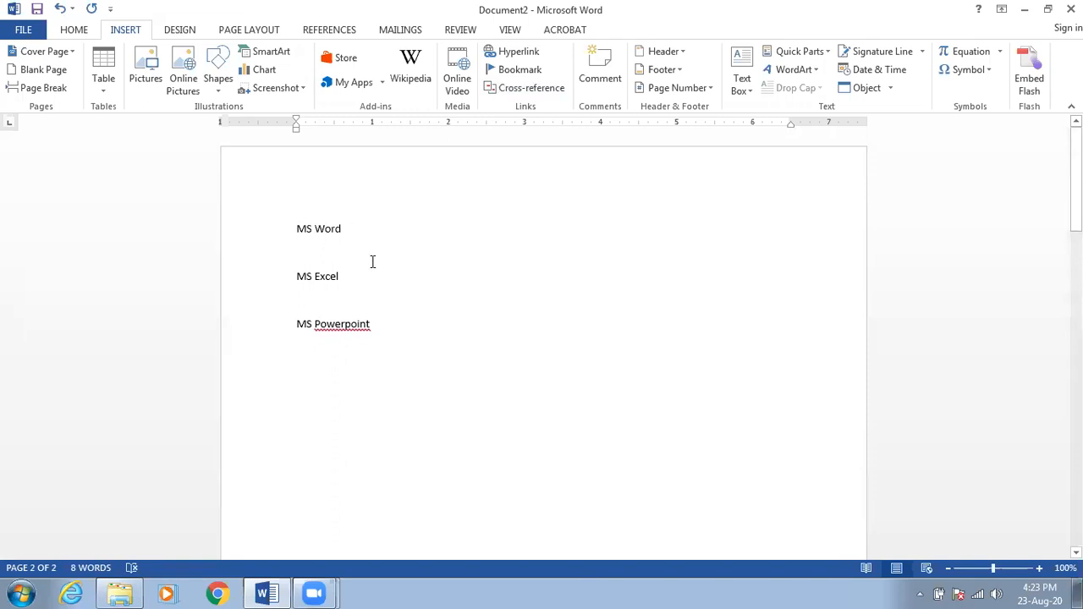
pyautogui.scroll(-15, 370, 268)
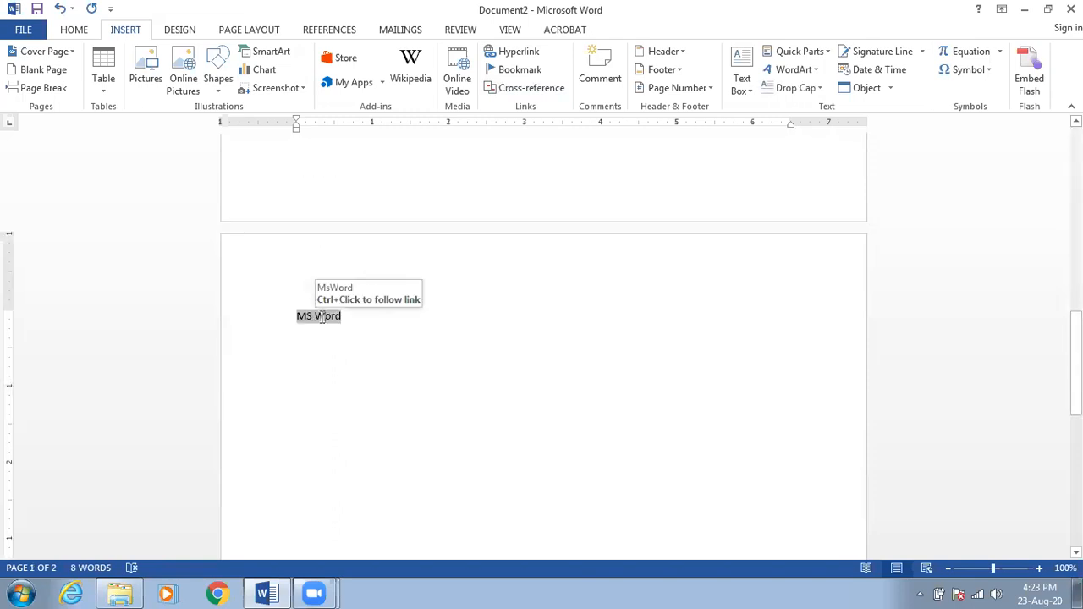
pyautogui.scroll(-1, 321, 318)
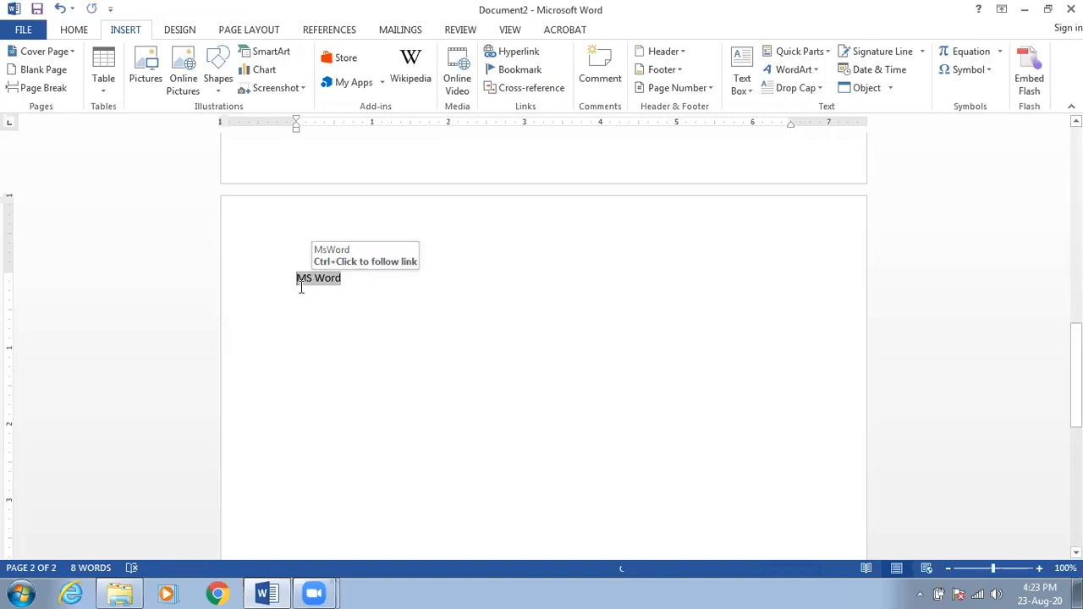
pyautogui.click(301, 287)
pyautogui.write('See p')
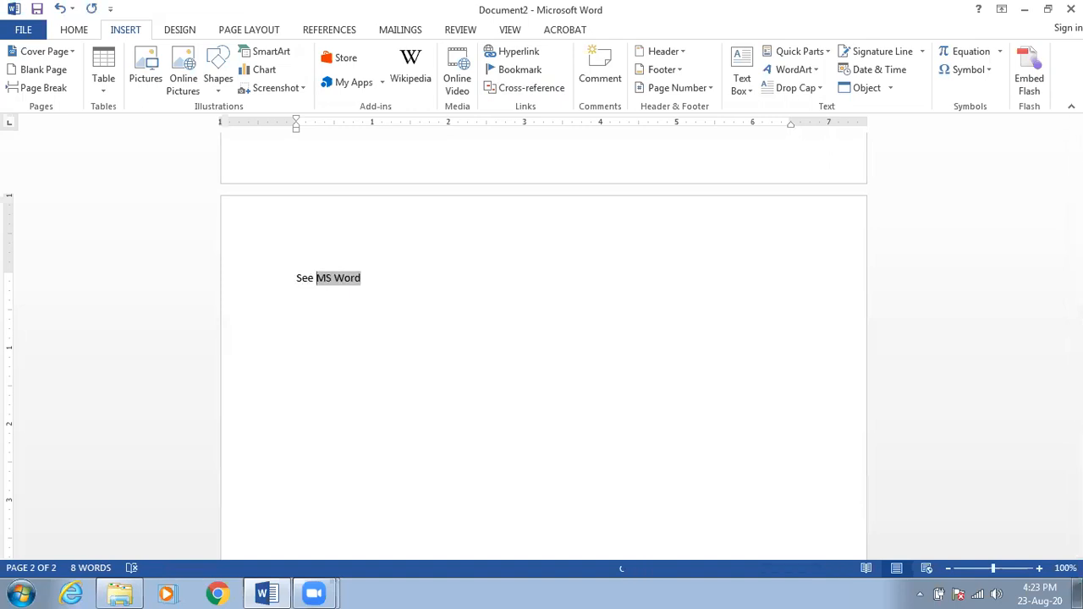
pyautogui.press('BackSpace')
pyautogui.write('our course')
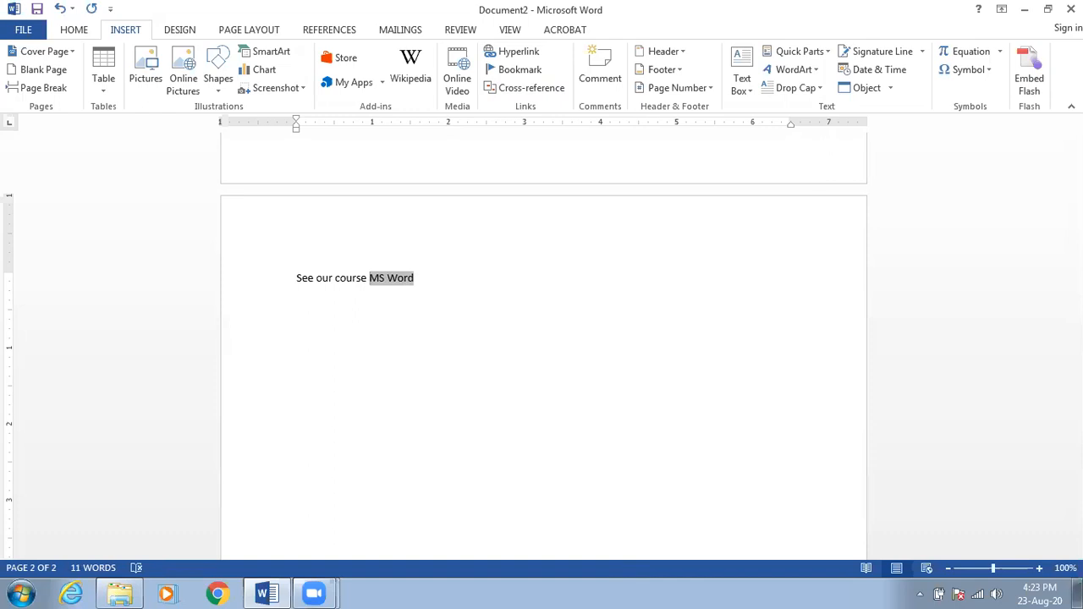
pyautogui.keyDown('ctrl'); pyautogui.click(394, 287); pyautogui.keyUp('ctrl')
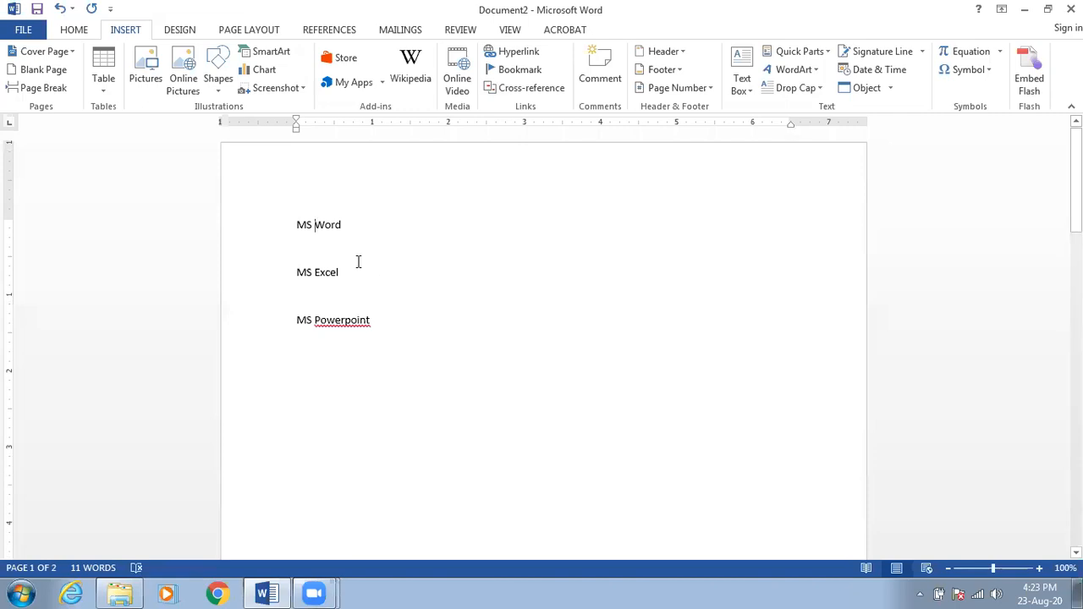
pyautogui.scroll(-15, 359, 263)
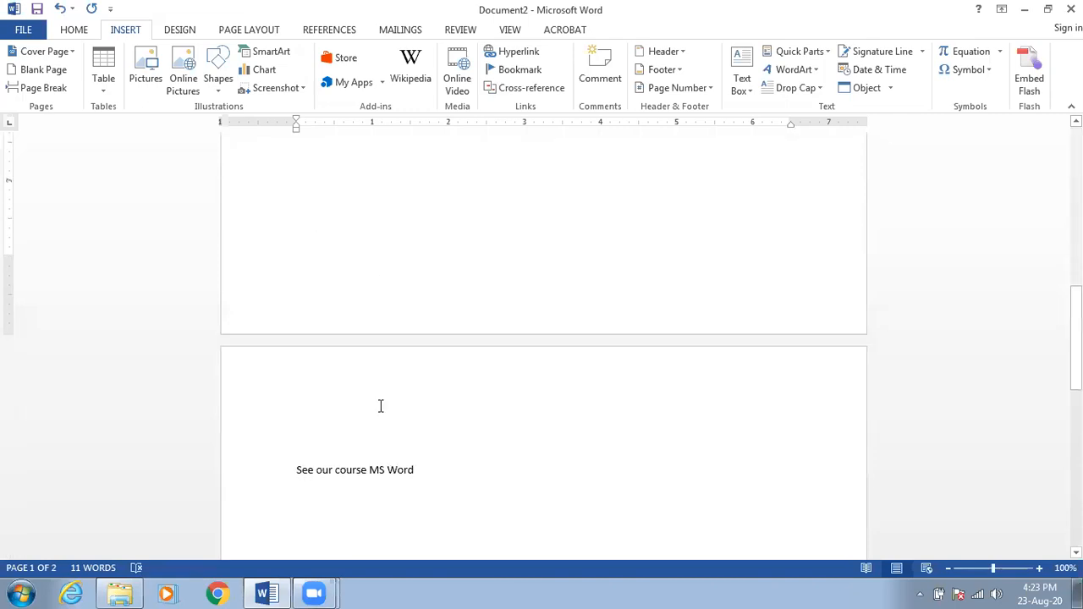
pyautogui.click(393, 430)
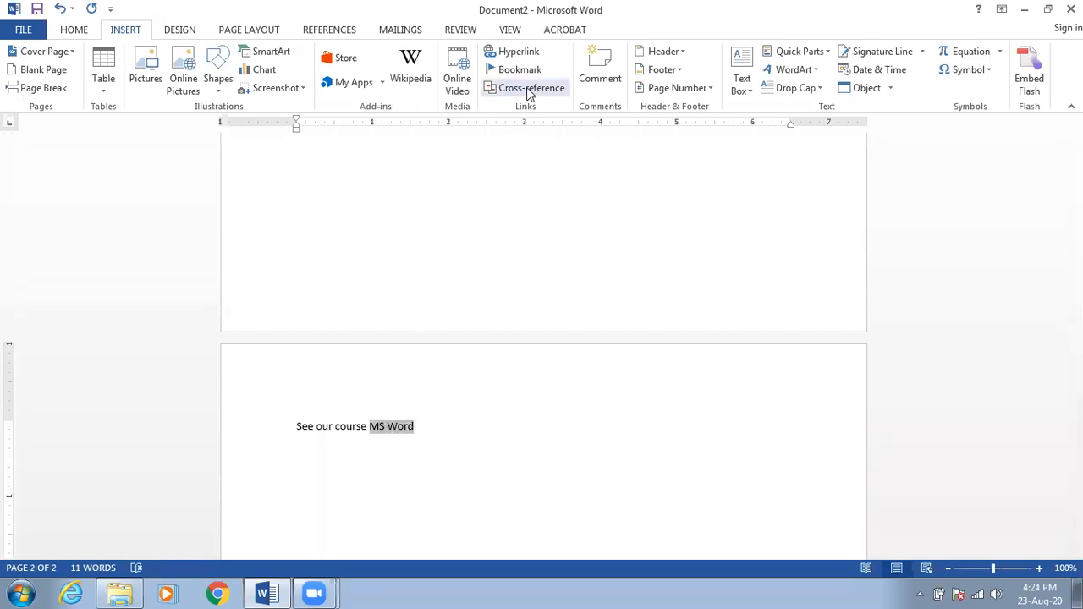
pyautogui.click(441, 430)
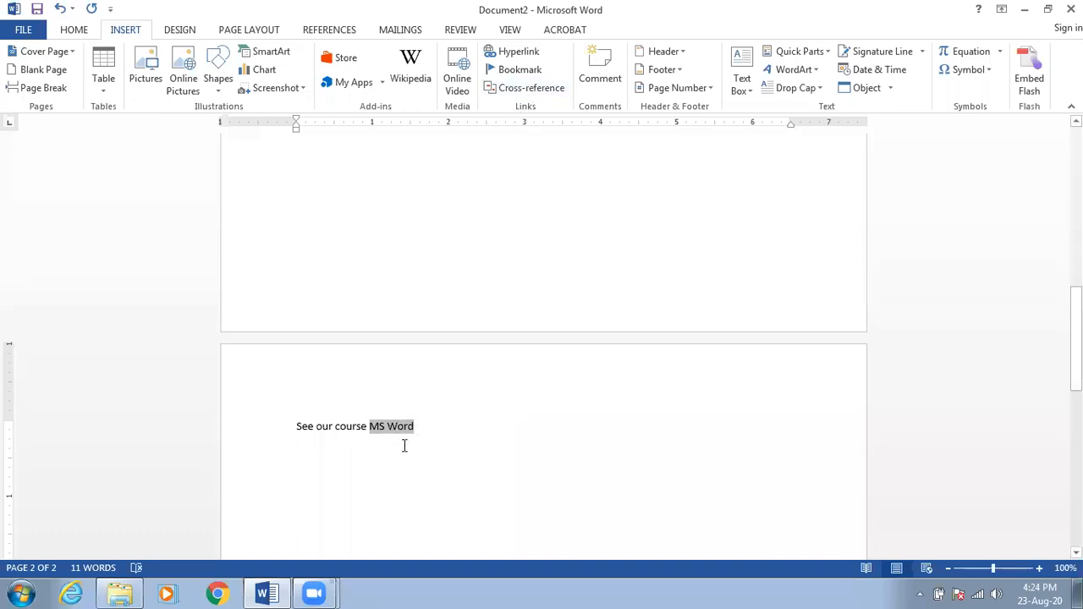
# Add a bookmark named MsExcel to the "MS Excel" text on the first page.
pyautogui.scroll(15, 304, 452)
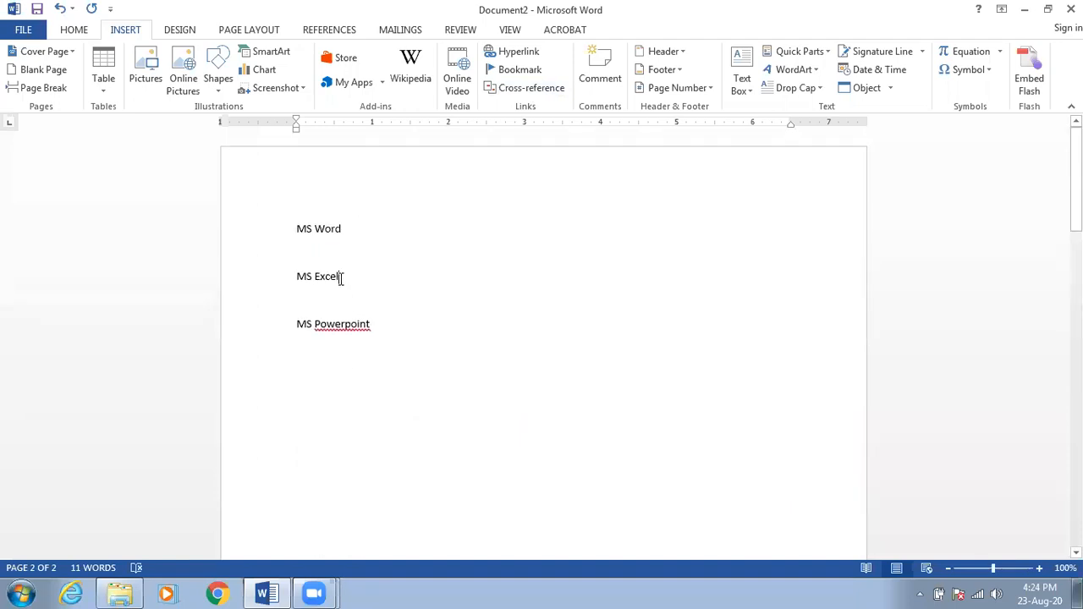
pyautogui.moveTo(340, 279); pyautogui.dragTo(296, 276)
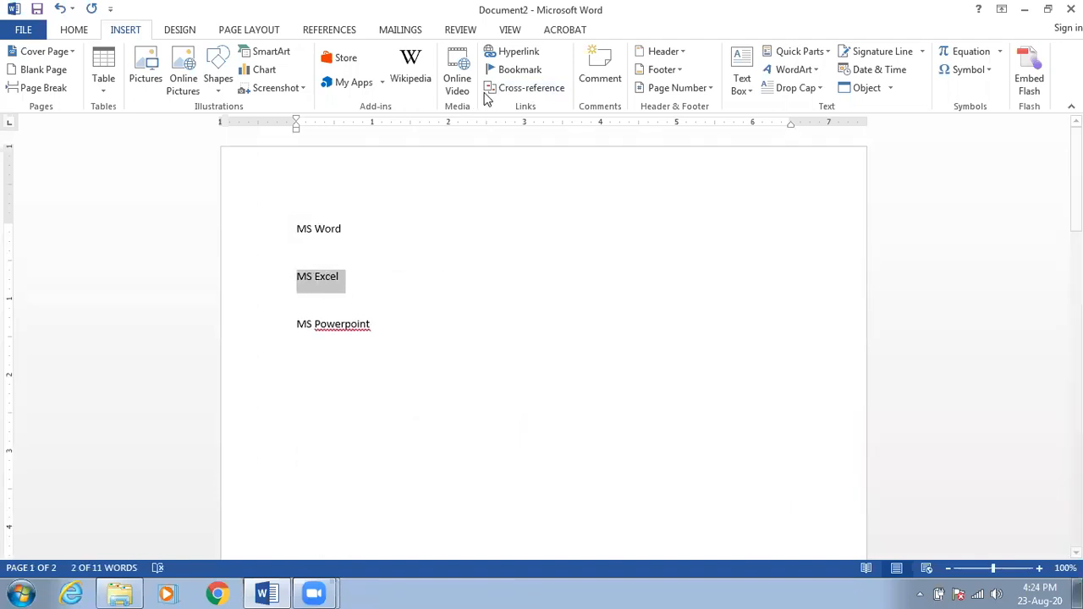
pyautogui.click(518, 70)
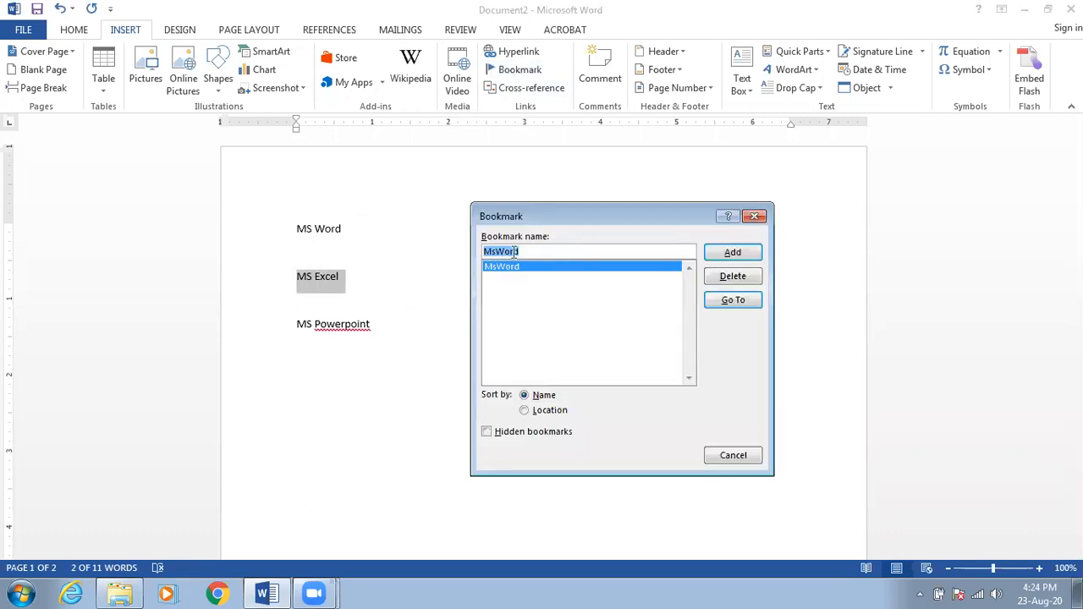
pyautogui.write('MsExcel')
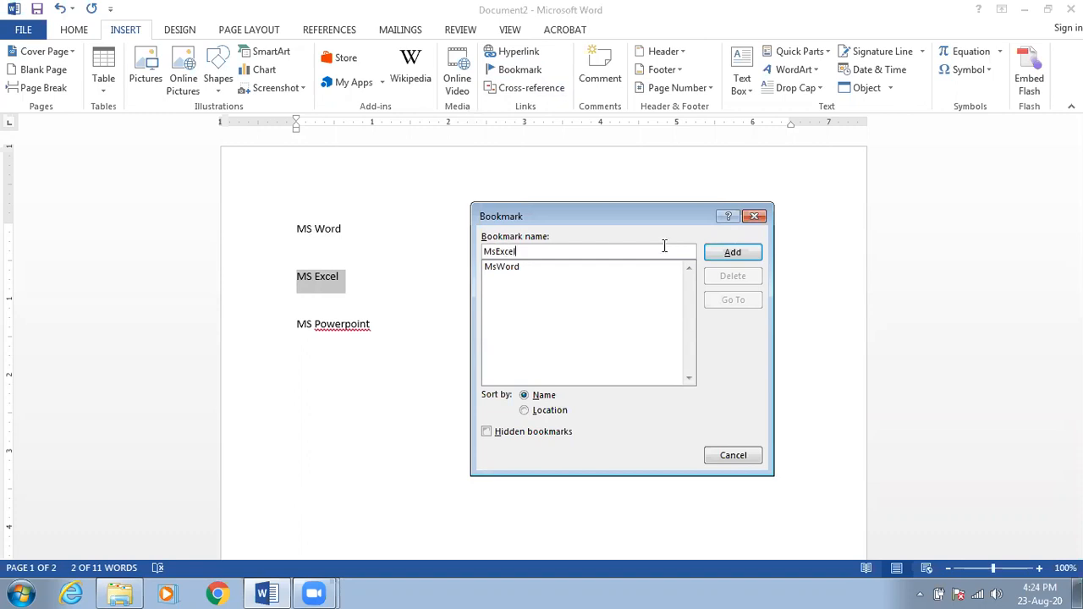
pyautogui.click(733, 254)
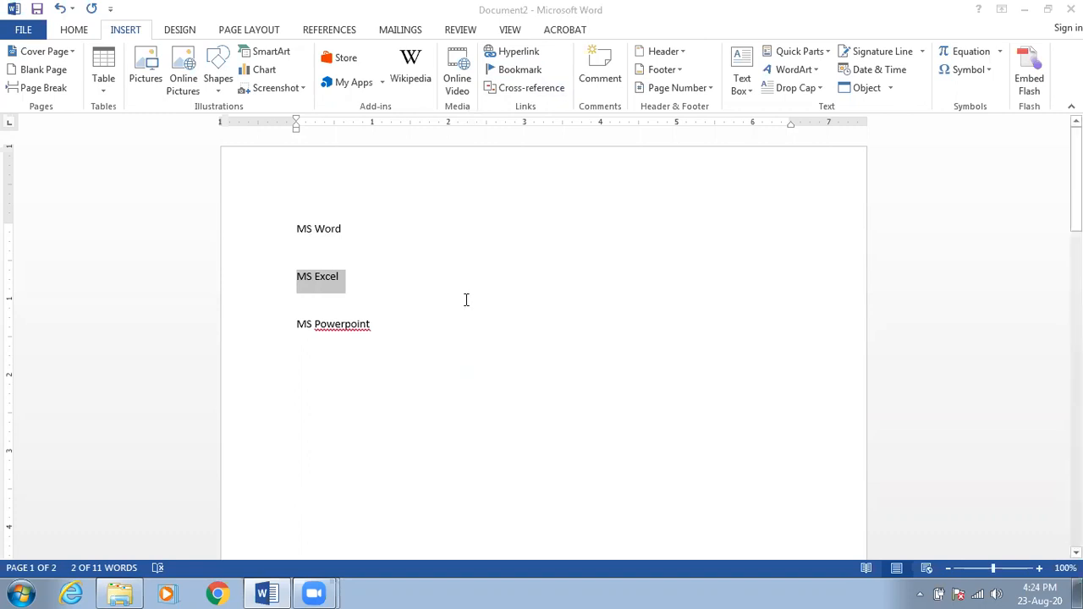
# Add a second line reading "See our course" below the MS Word line on the second page.
pyautogui.scroll(-9, 460, 307)
pyautogui.moveTo(445, 246); pyautogui.dragTo(371, 242)
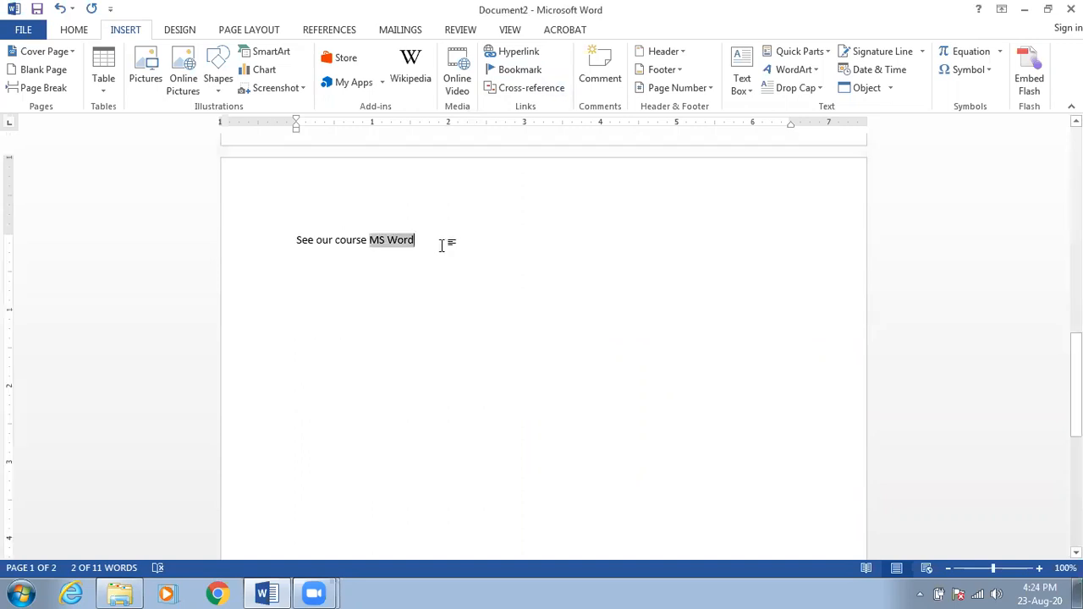
pyautogui.click(441, 245)
pyautogui.doubleClick(444, 246)
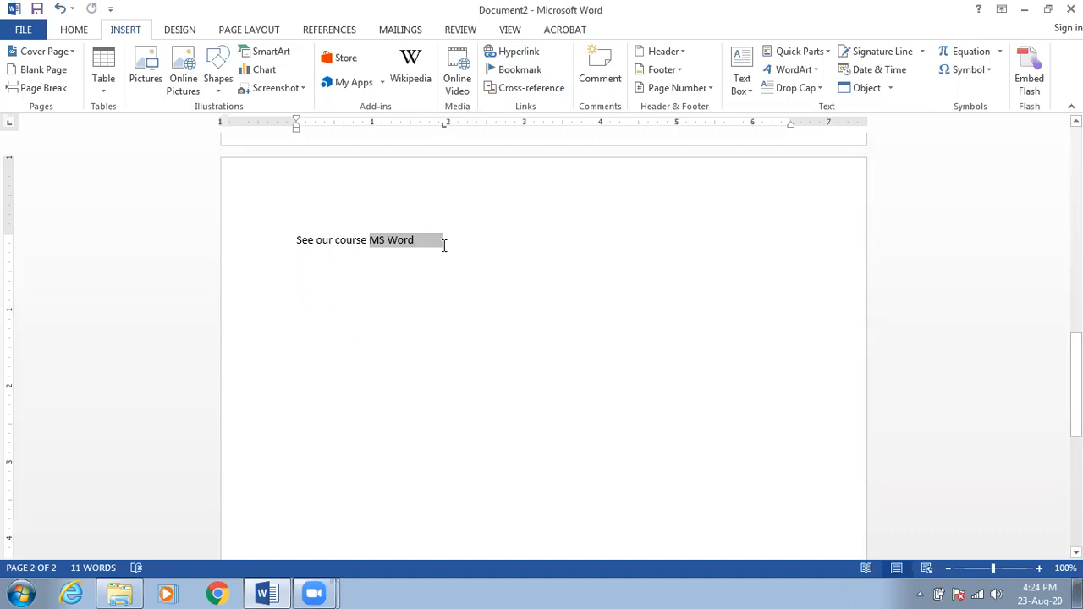
pyautogui.click(384, 263)
pyautogui.doubleClick(352, 269)
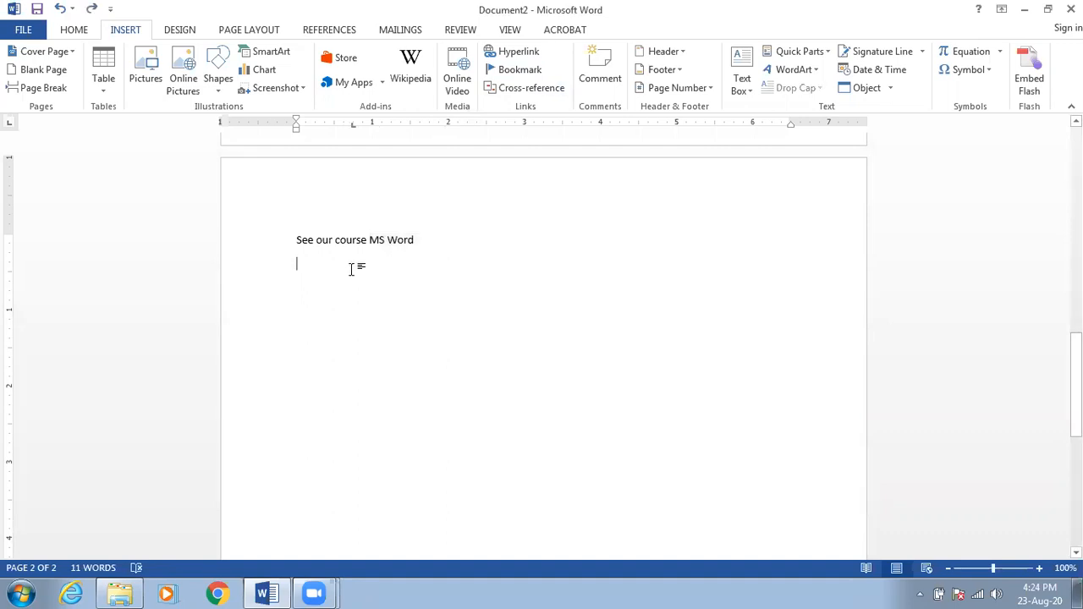
pyautogui.write('See our course')
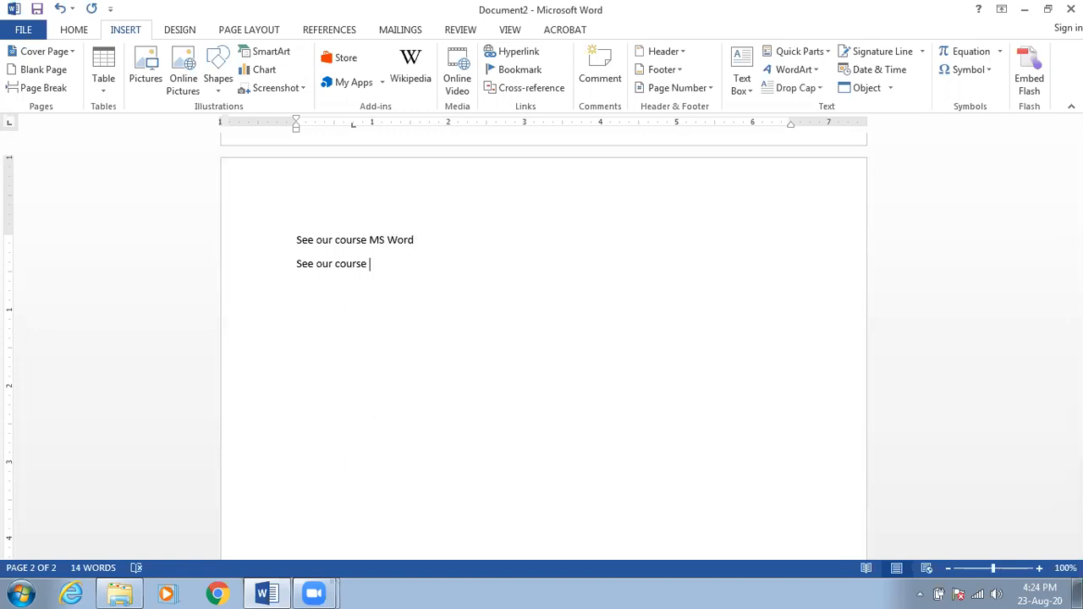
# Insert a hyperlinked cross-reference to the MsExcel bookmark's text at the end of the second "See our course" line.
pyautogui.click(499, 90)
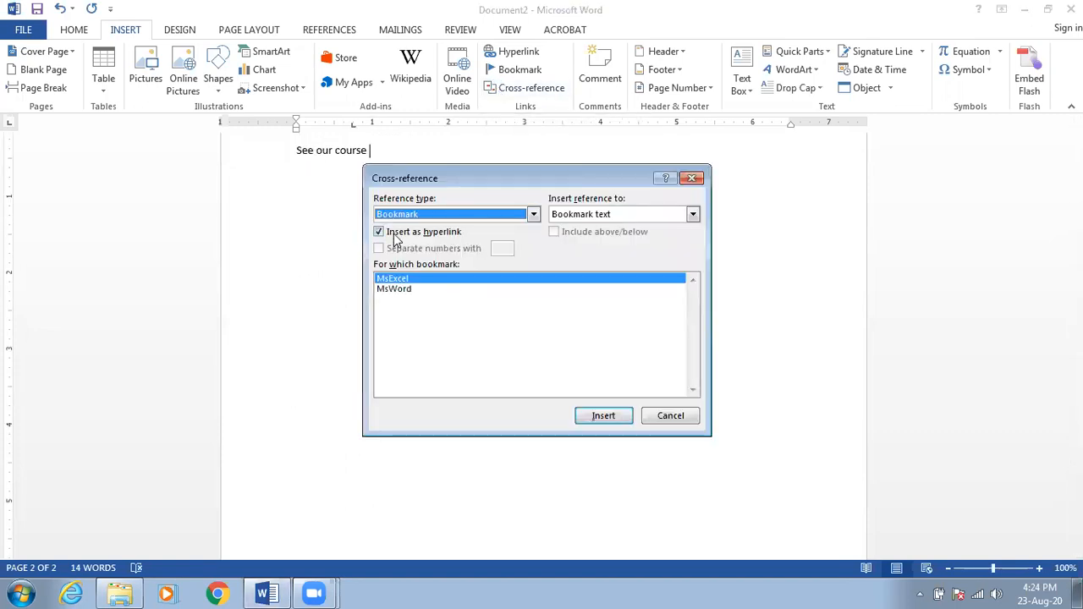
pyautogui.click(397, 217)
pyautogui.click(399, 217)
pyautogui.click(610, 415)
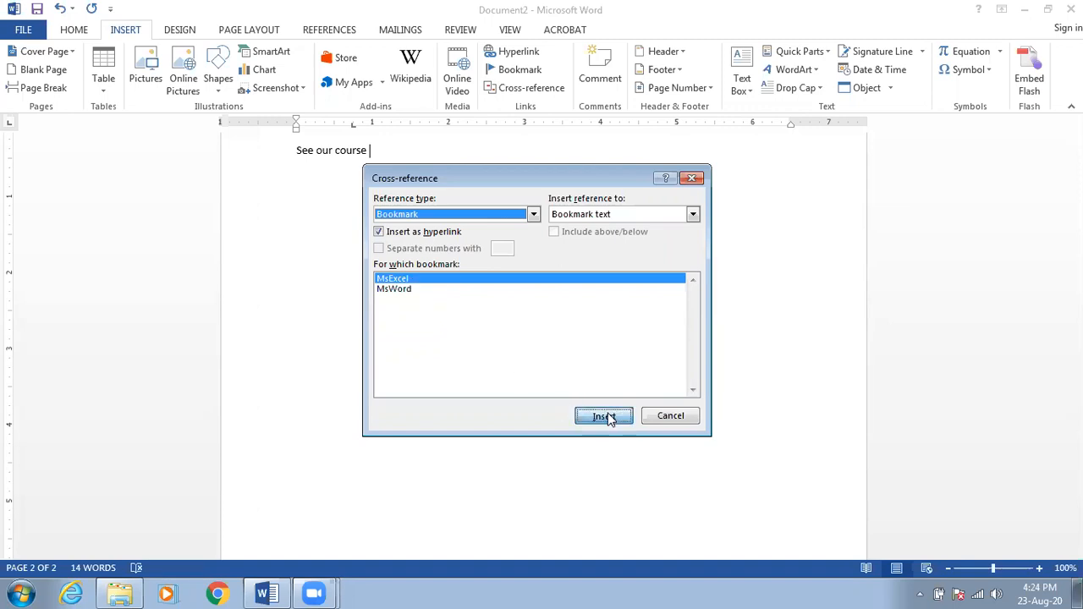
pyautogui.click(671, 415)
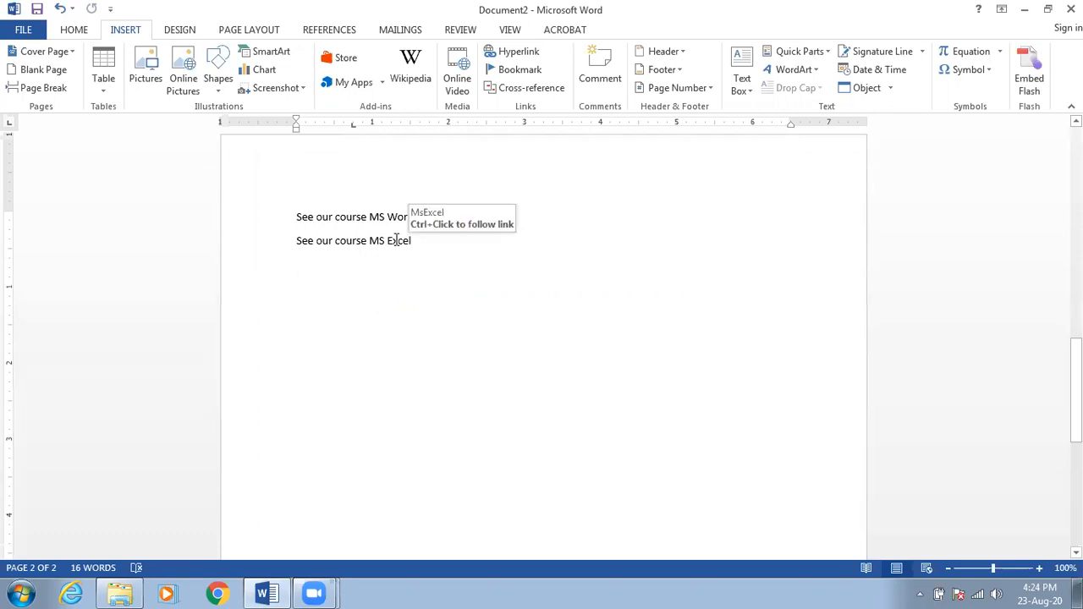
# Follow the MS Excel cross-reference to its bookmark on the first page and return to the second page.
pyautogui.click(396, 240)
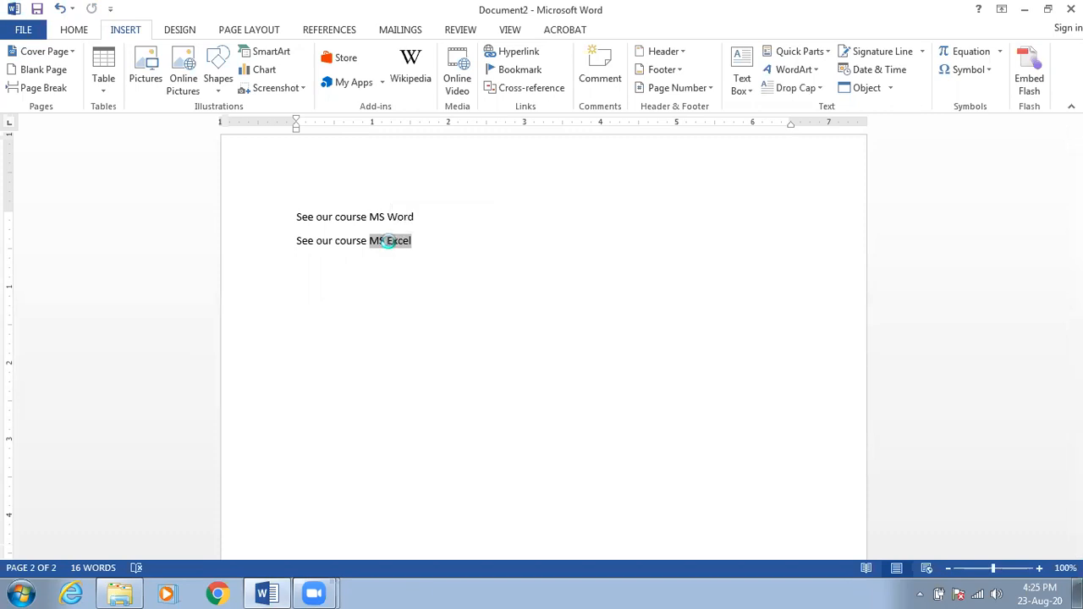
pyautogui.keyDown('ctrl'); pyautogui.click(390, 244); pyautogui.keyUp('ctrl')
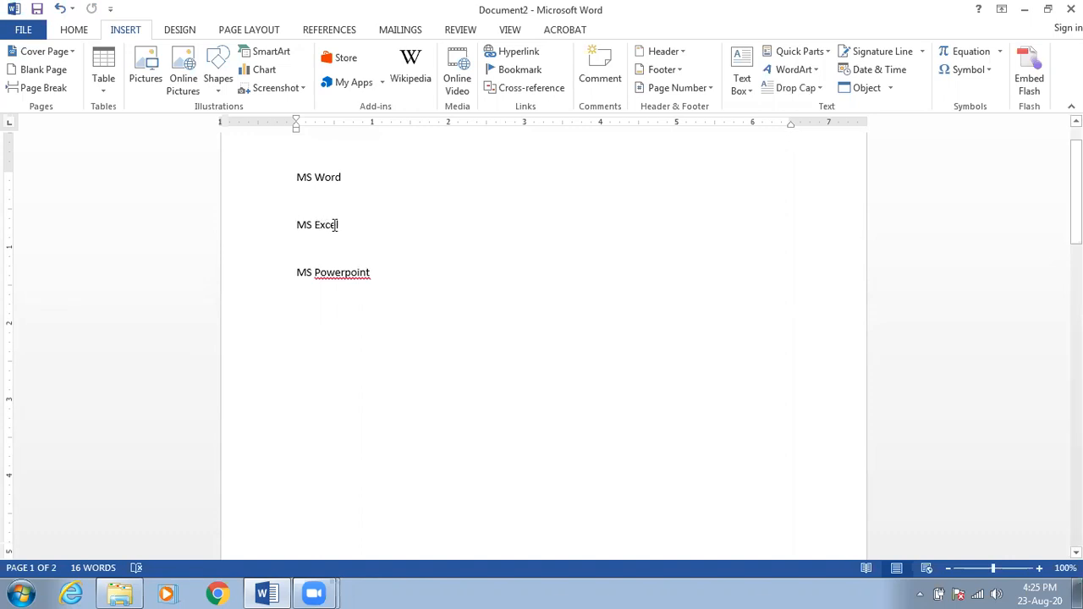
pyautogui.scroll(-15, 337, 225)
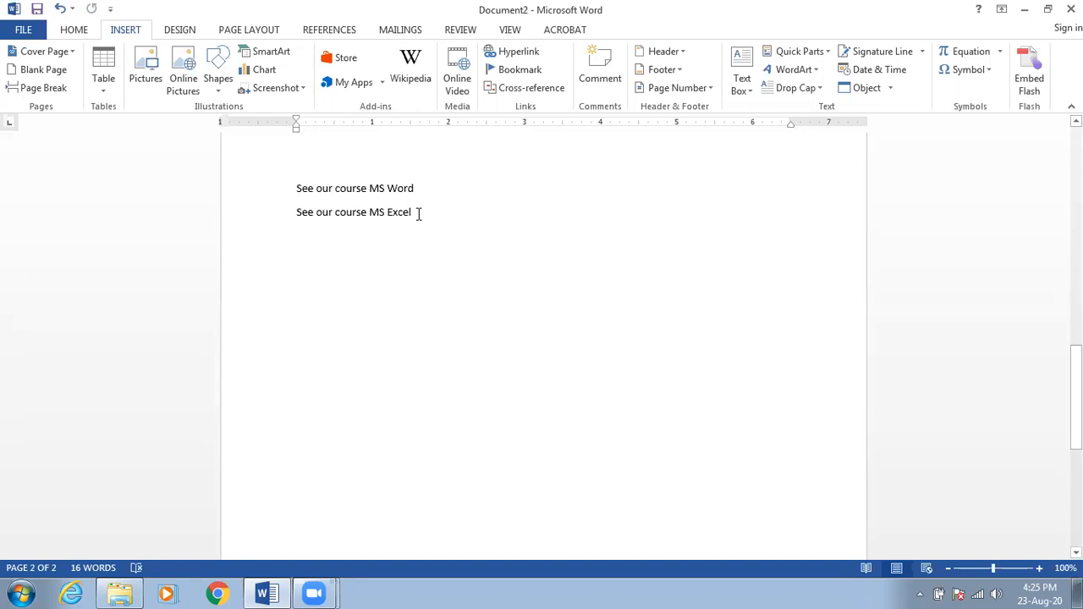
# Add a third line reading "See our course MS Powerpoint" below the MS Excel line.
pyautogui.moveTo(370, 212); pyautogui.dragTo(419, 214)
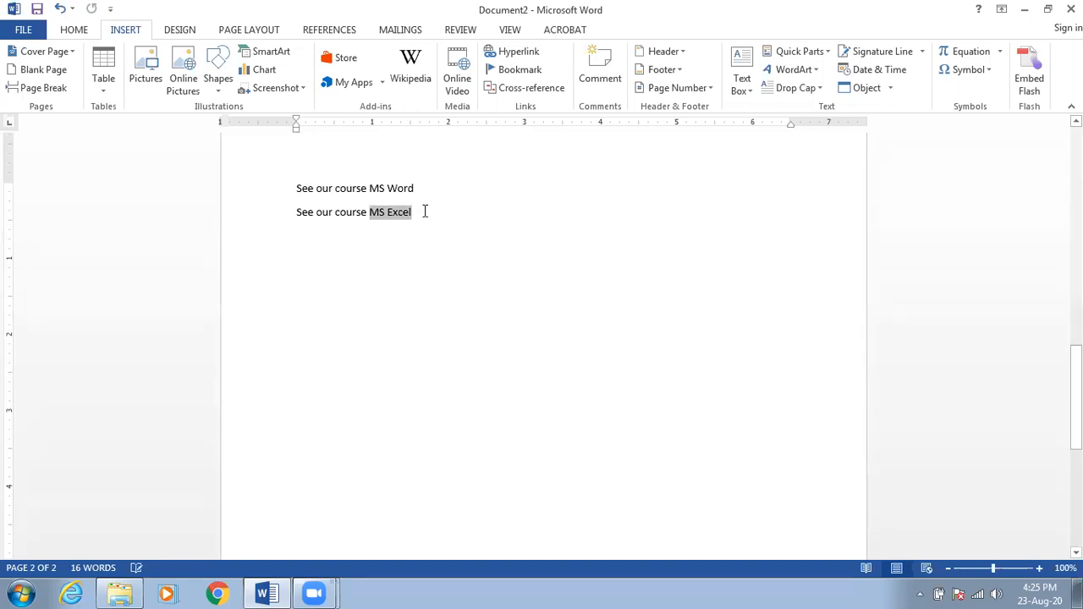
pyautogui.click(369, 237)
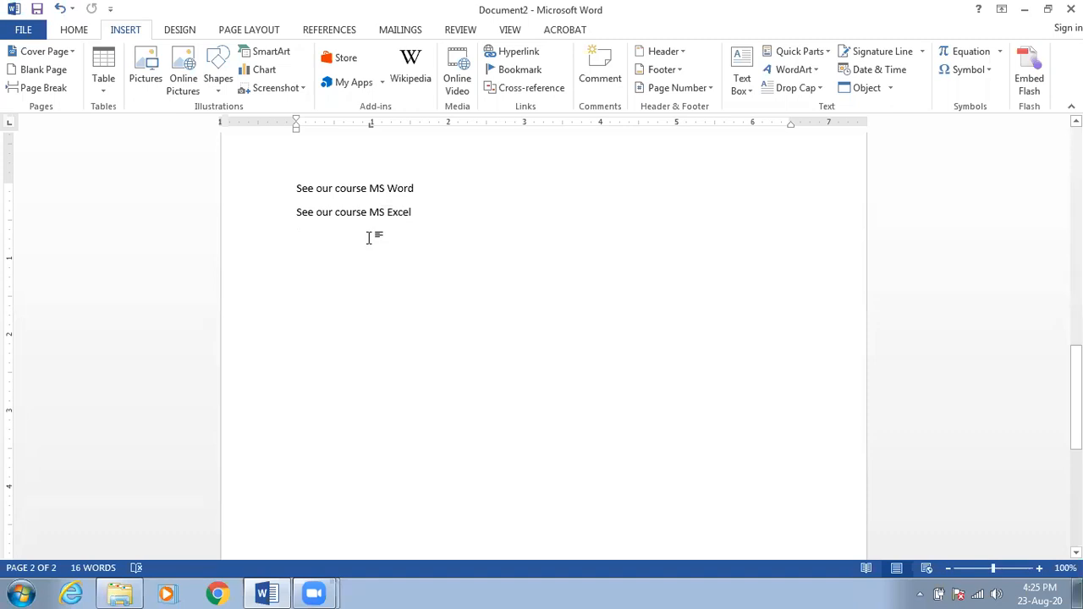
pyautogui.write('See our course MS Powerpoint')
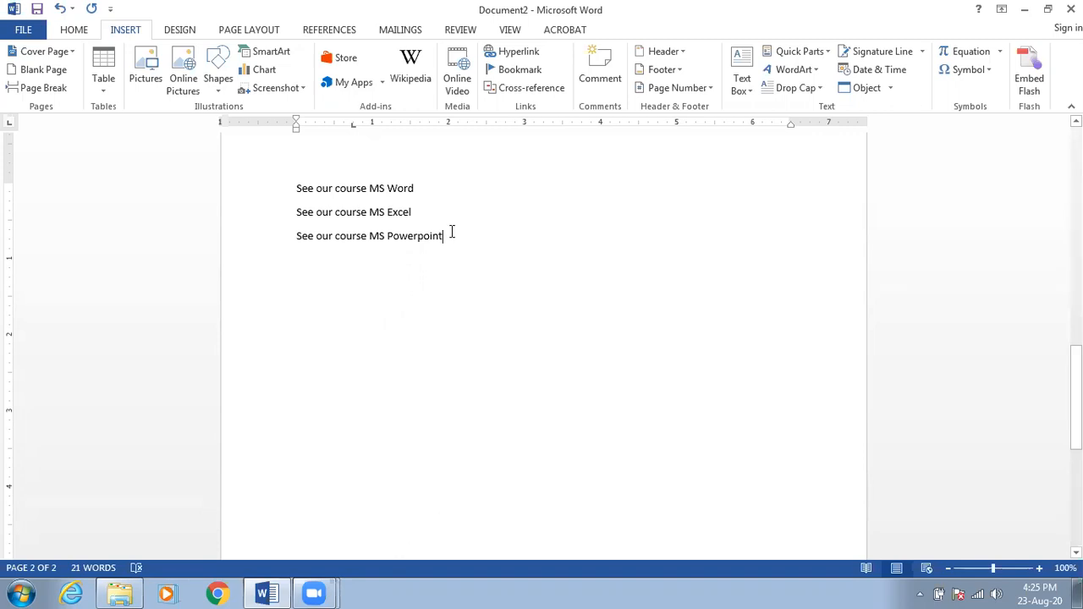
# Add a bookmark named MSPowerpoint to the "MS Powerpoint" text on the first page.
pyautogui.scroll(15, 452, 234)
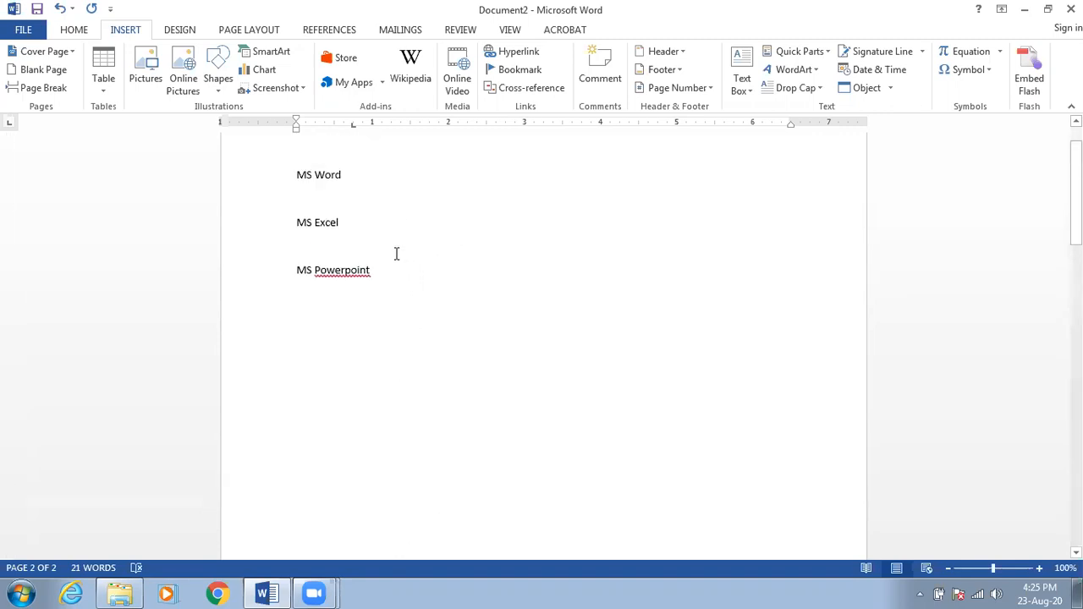
pyautogui.moveTo(382, 269); pyautogui.dragTo(297, 273)
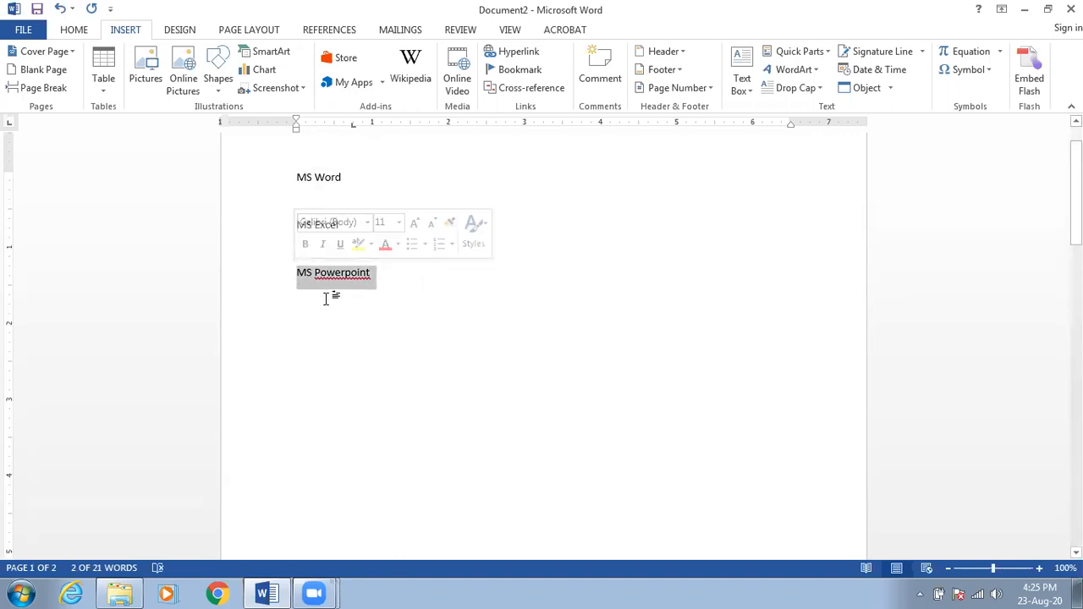
pyautogui.click(513, 70)
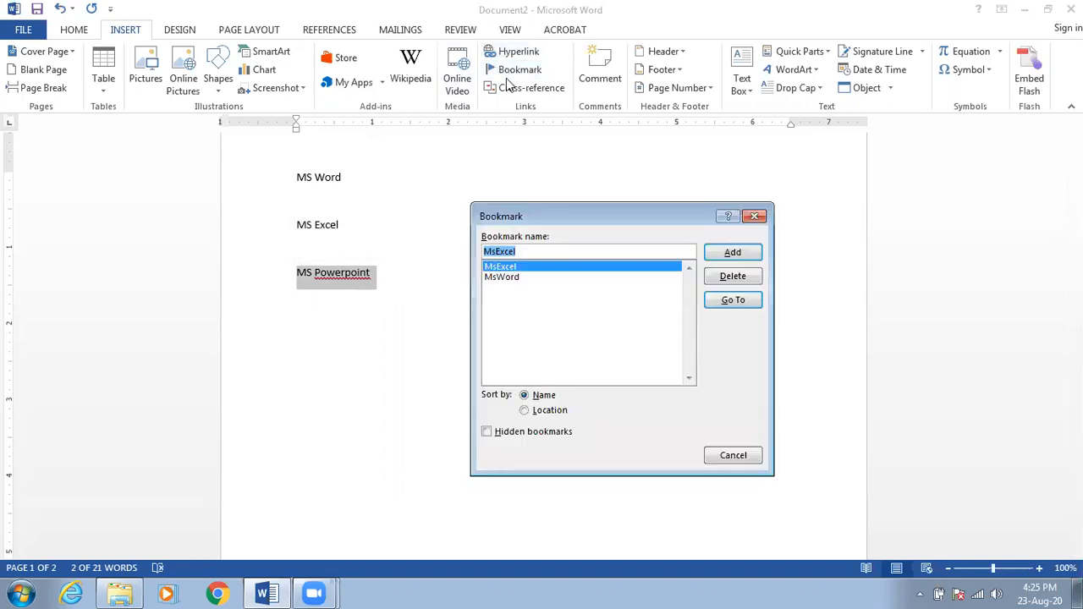
pyautogui.write('MS')
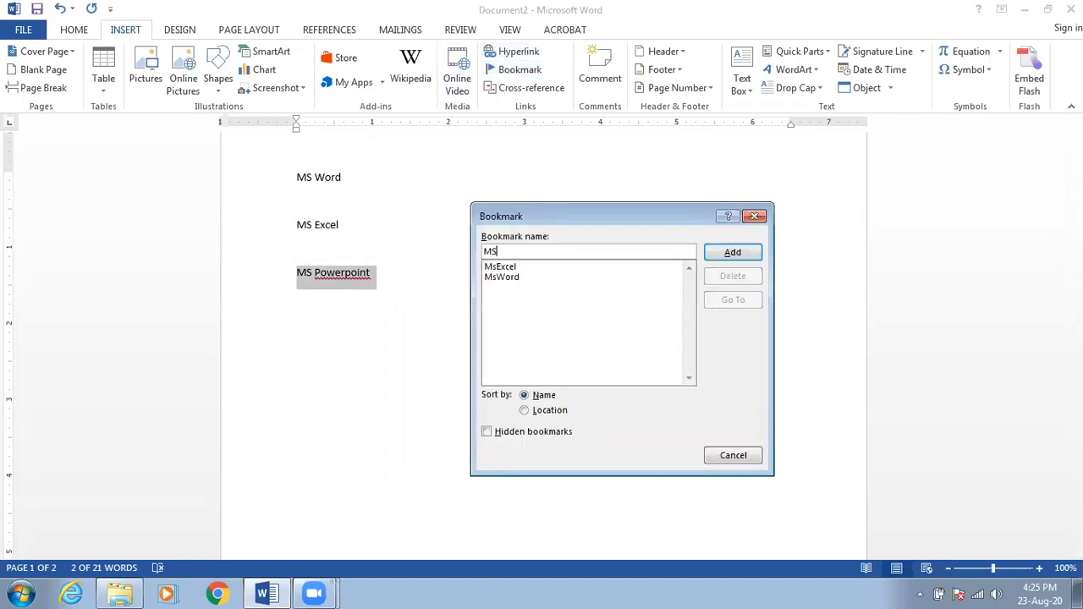
pyautogui.write('Powerpoint')
pyautogui.click(734, 254)
# Hyperlink the "MS Powerpoint" text in the third line on the second page to the MSPowerpoint bookmark.
pyautogui.scroll(-8, 525, 339)
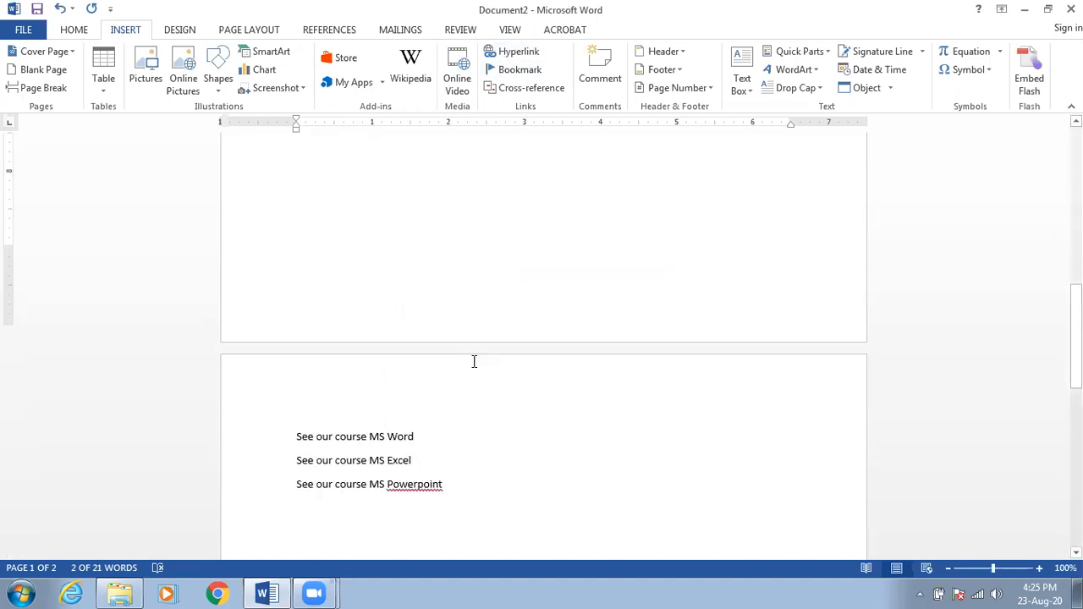
pyautogui.scroll(-4, 461, 338)
pyautogui.moveTo(422, 279); pyautogui.dragTo(371, 282)
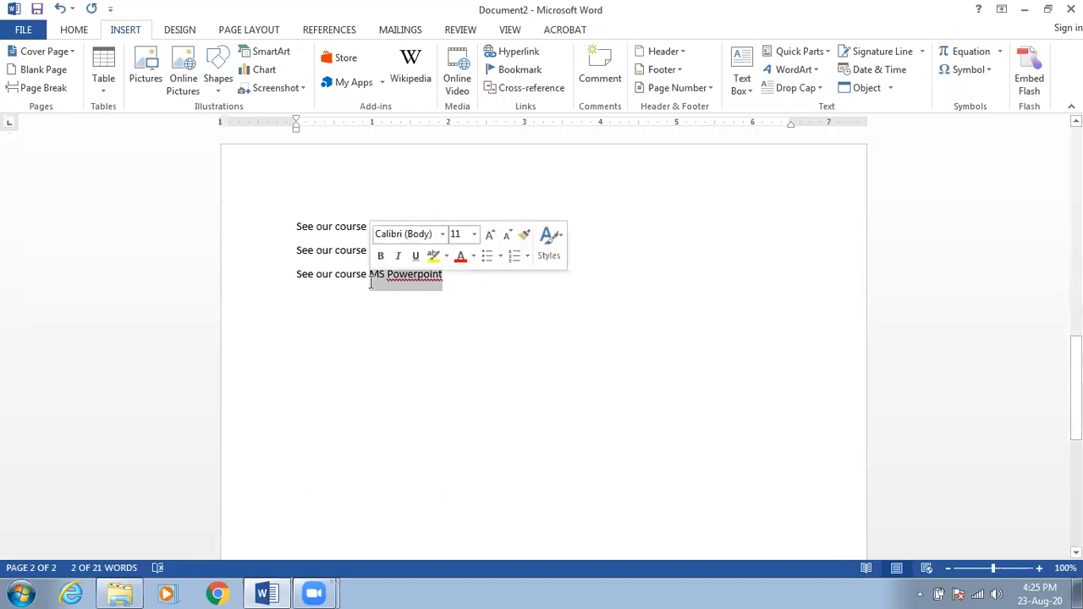
pyautogui.click(512, 51)
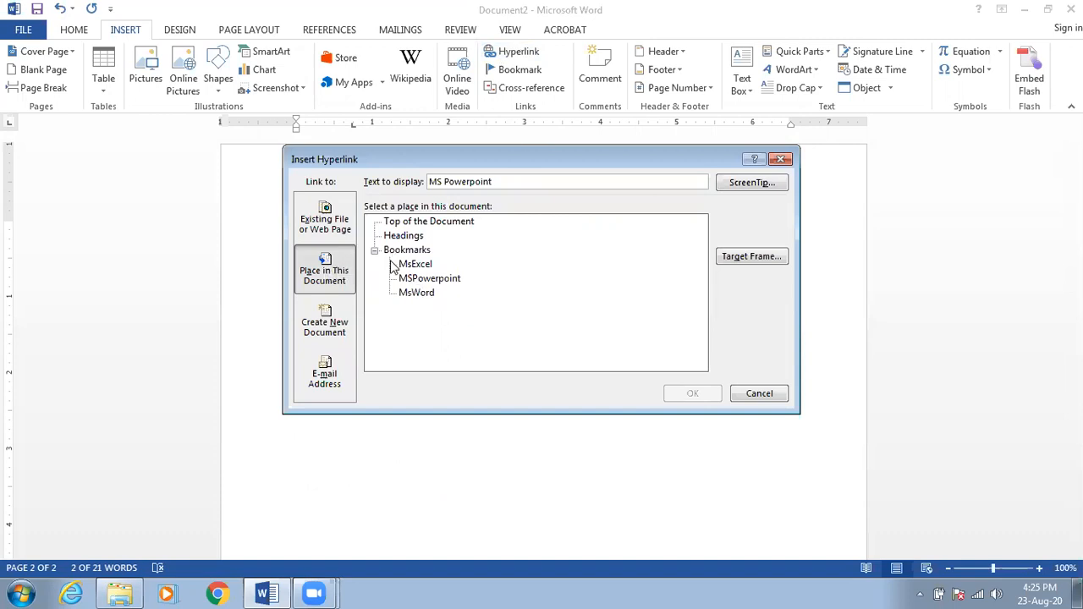
pyautogui.click(428, 279)
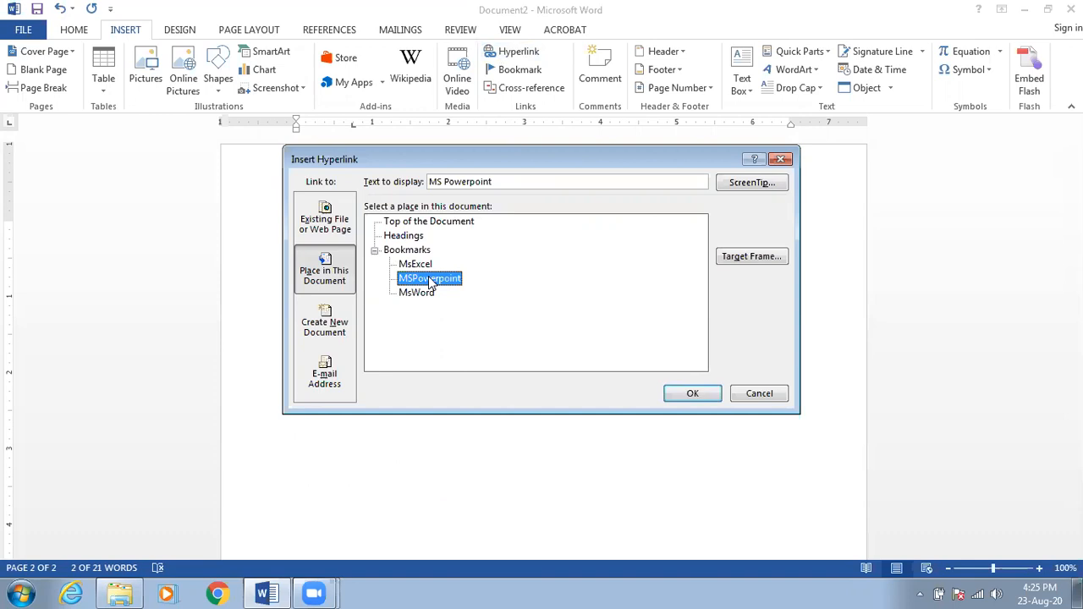
pyautogui.click(693, 394)
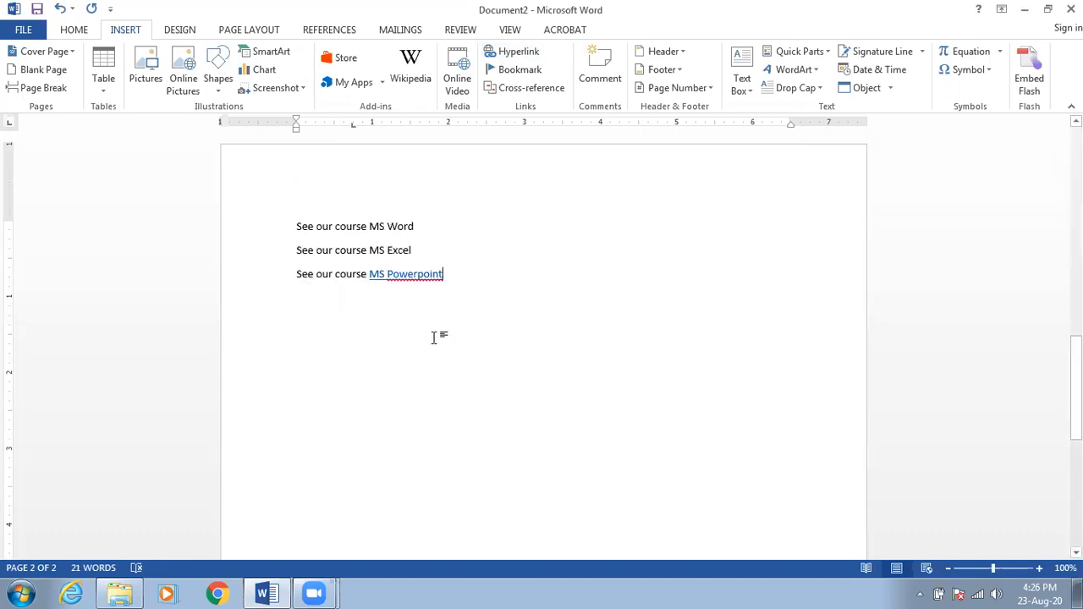
# Follow the MS Powerpoint hyperlink to its bookmark on the first page and return to the second page.
pyautogui.keyDown('ctrl'); pyautogui.click(416, 280); pyautogui.keyUp('ctrl')
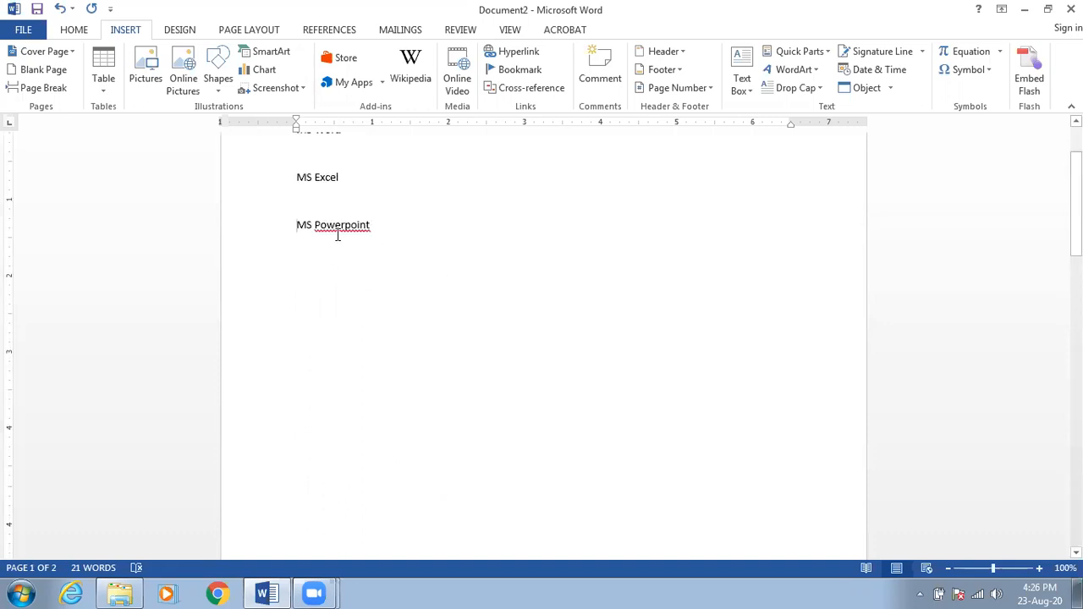
pyautogui.scroll(-5, 336, 235)
pyautogui.scroll(-5, 342, 235)
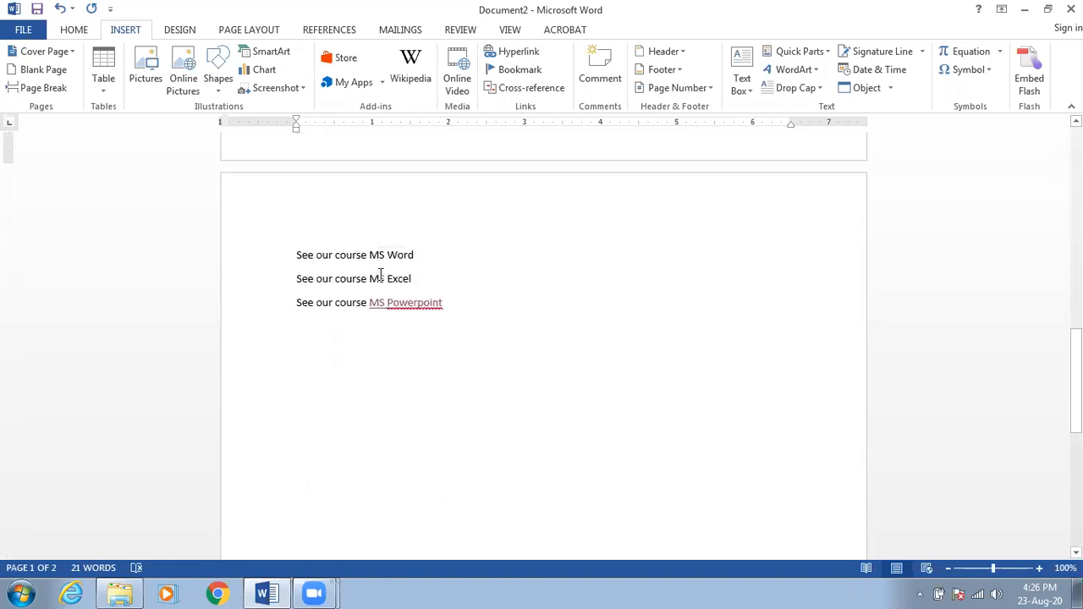
# Delete the hyperlinked "MS Powerpoint" text from the third line, leaving "See our course".
pyautogui.click(486, 311)
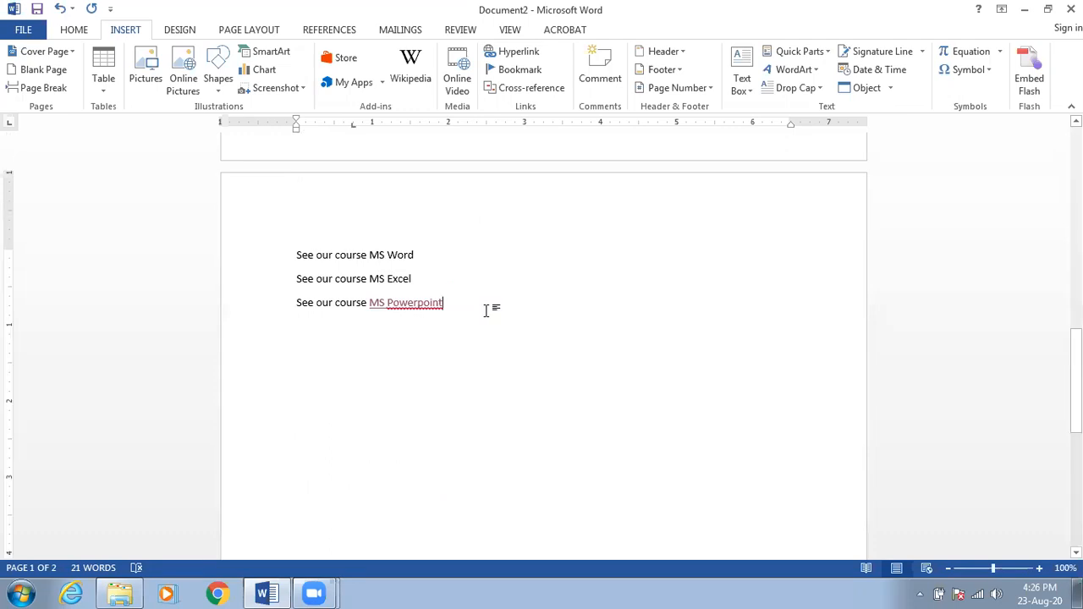
pyautogui.press('BackSpace')
pyautogui.press('BackSpace')
pyautogui.press('BackSpace')
pyautogui.press('BackSpace')
pyautogui.press('BackSpace')
pyautogui.press('BackSpace')
pyautogui.press('BackSpace')
pyautogui.press('BackSpace')
pyautogui.press('BackSpace')
pyautogui.press('BackSpace')
pyautogui.press('BackSpace')
pyautogui.press('BackSpace')
pyautogui.press('BackSpace')
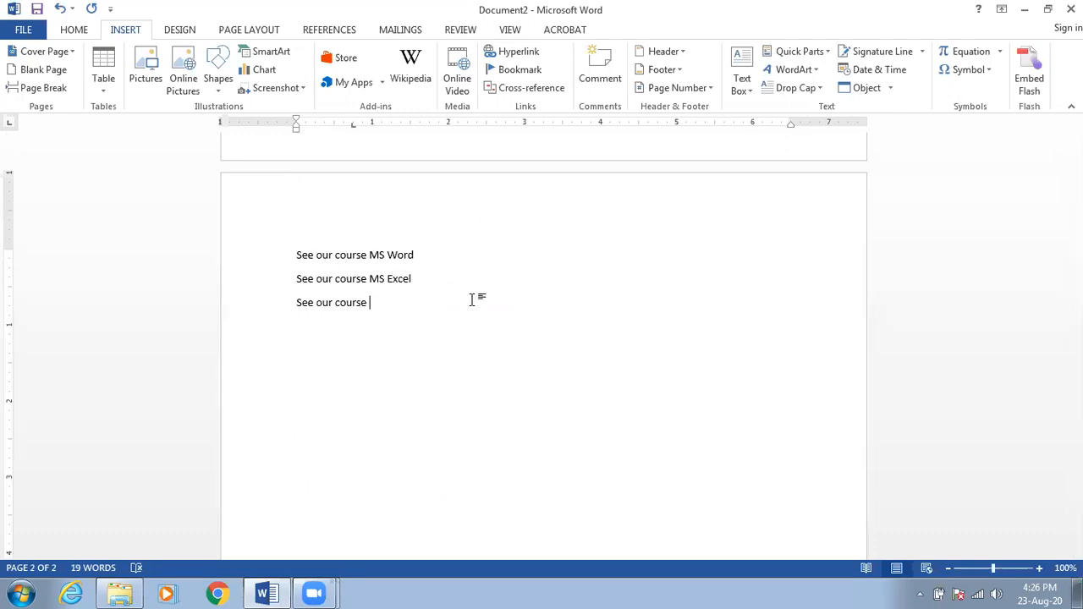
# Insert a hyperlinked cross-reference to the MSPowerpoint bookmark's text at the end of the third line on the second page.
pyautogui.click(522, 90)
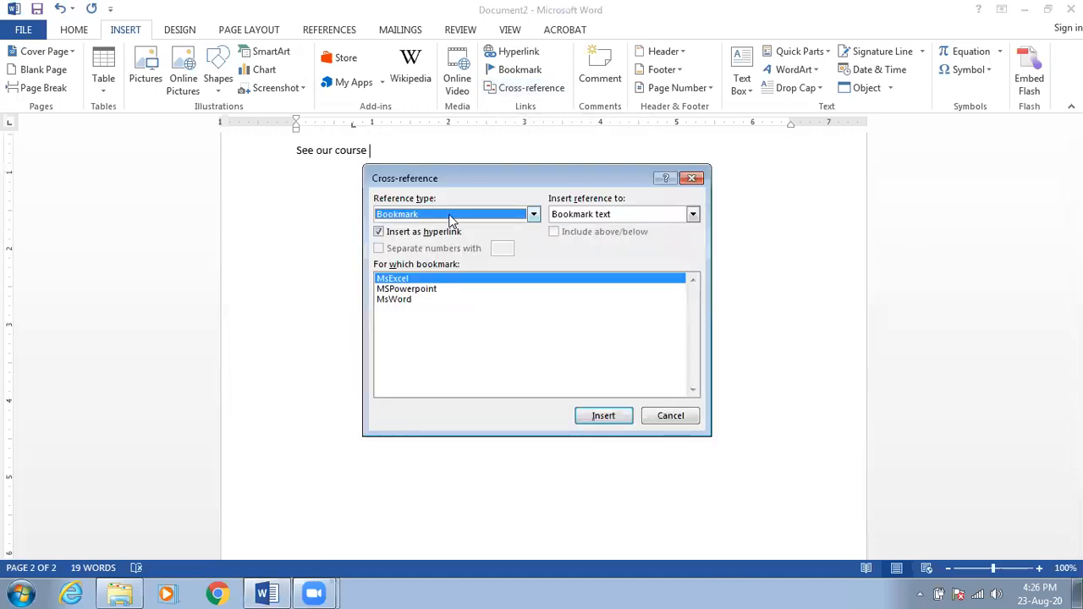
pyautogui.click(430, 290)
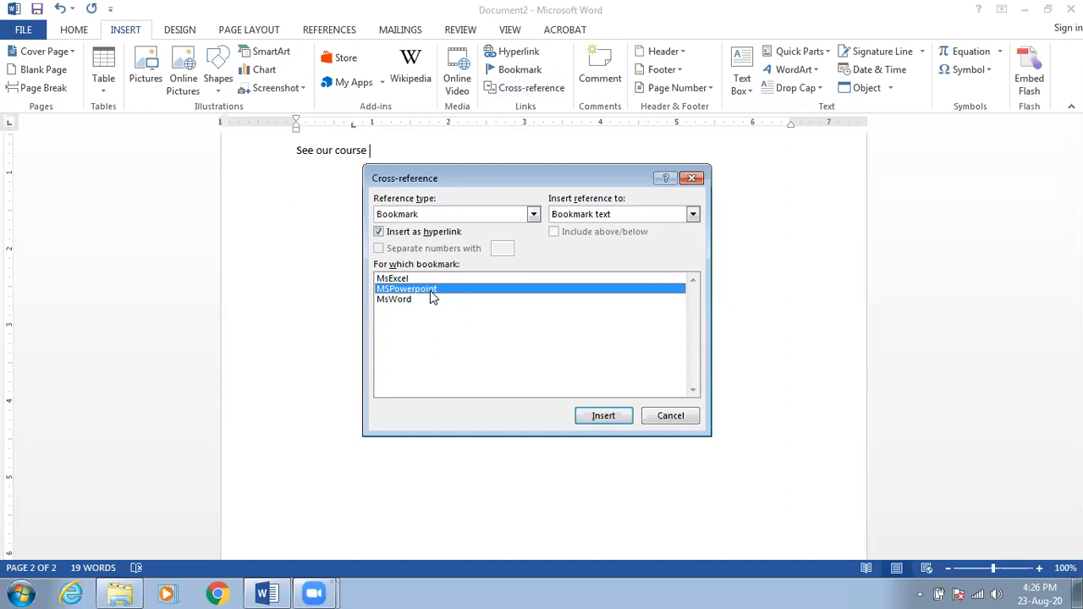
pyautogui.click(607, 415)
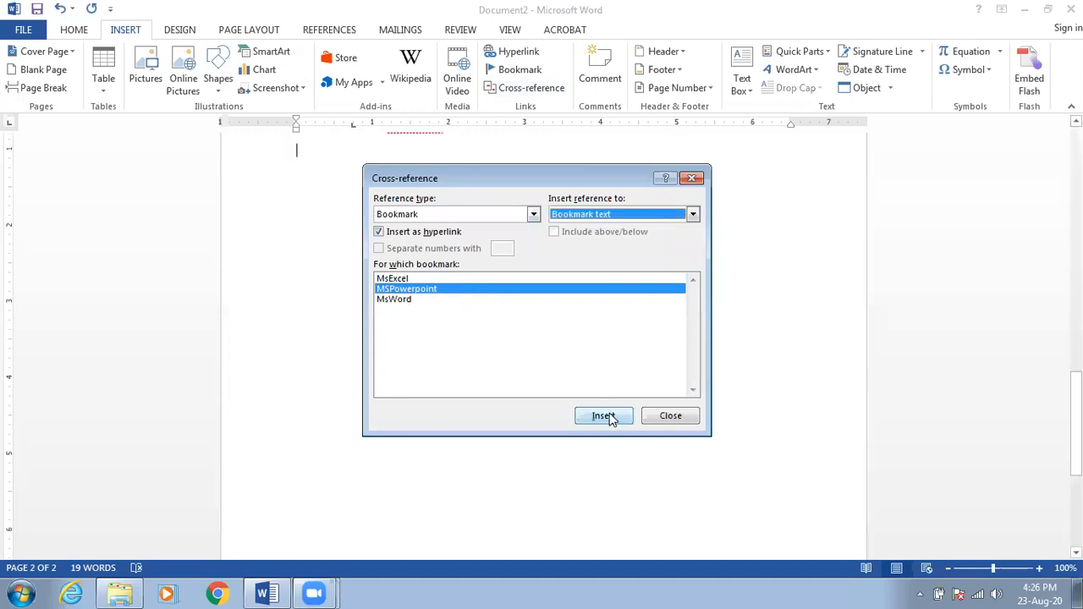
pyautogui.click(687, 418)
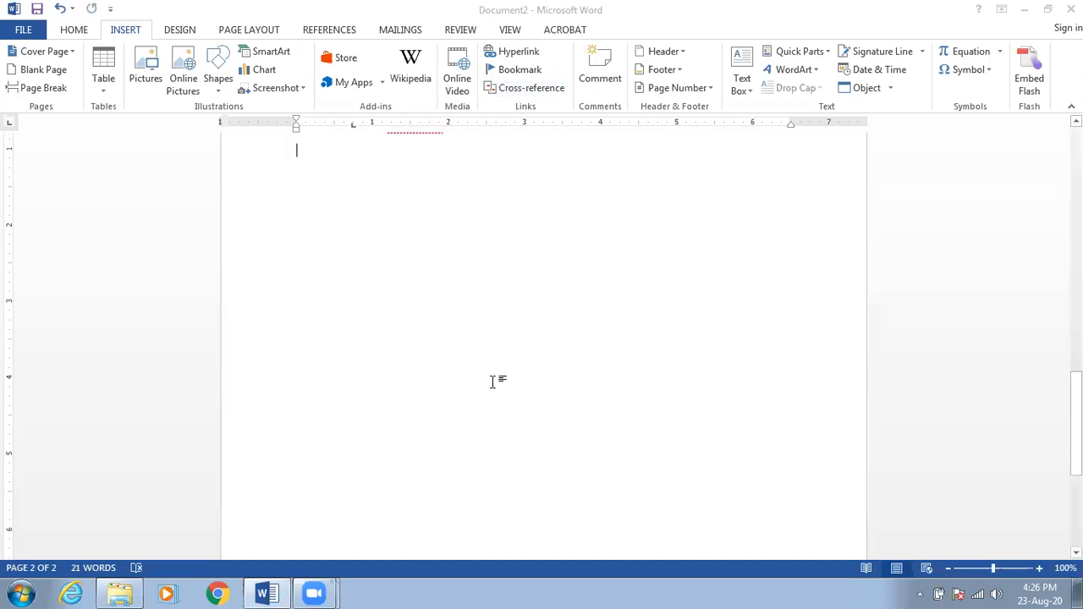
# Follow the MS Powerpoint cross-reference to its bookmark on the first page and return to the second page.
pyautogui.scroll(3, 493, 382)
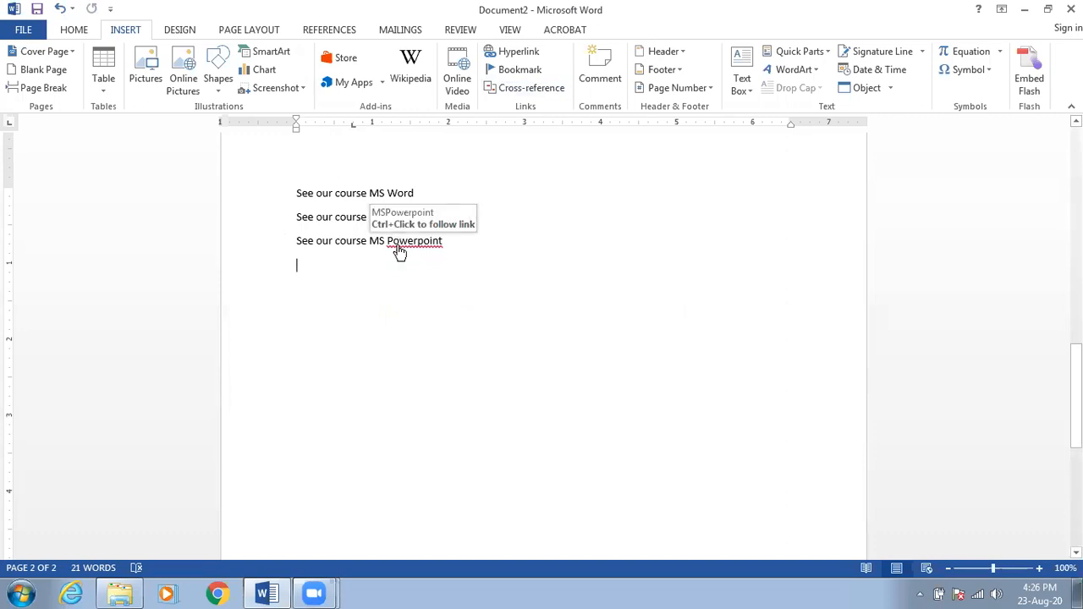
pyautogui.keyDown('ctrl'); pyautogui.click(401, 251); pyautogui.keyUp('ctrl')
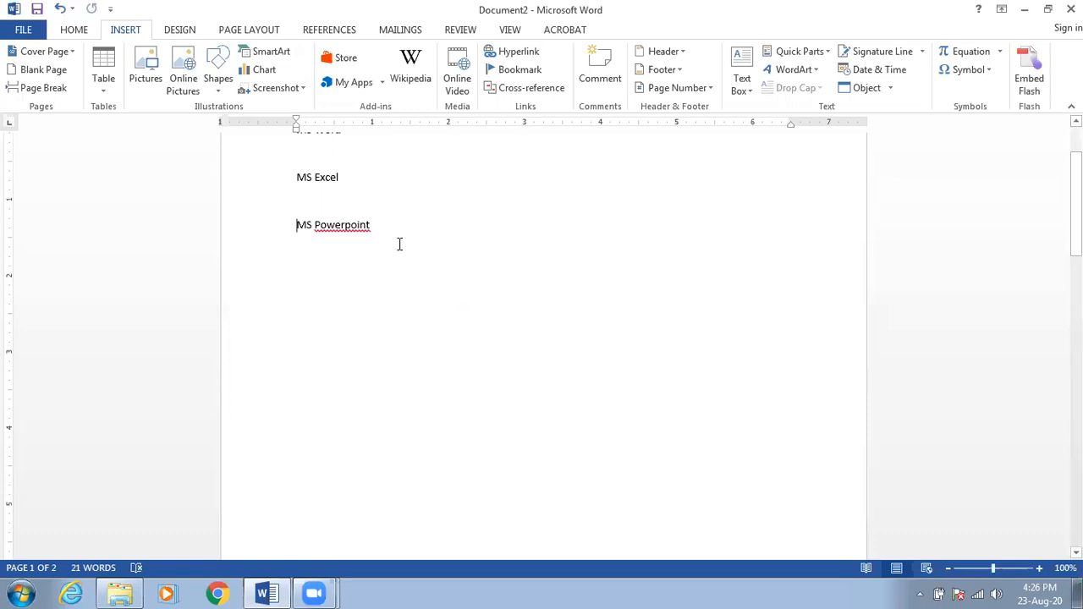
pyautogui.scroll(-8, 399, 244)
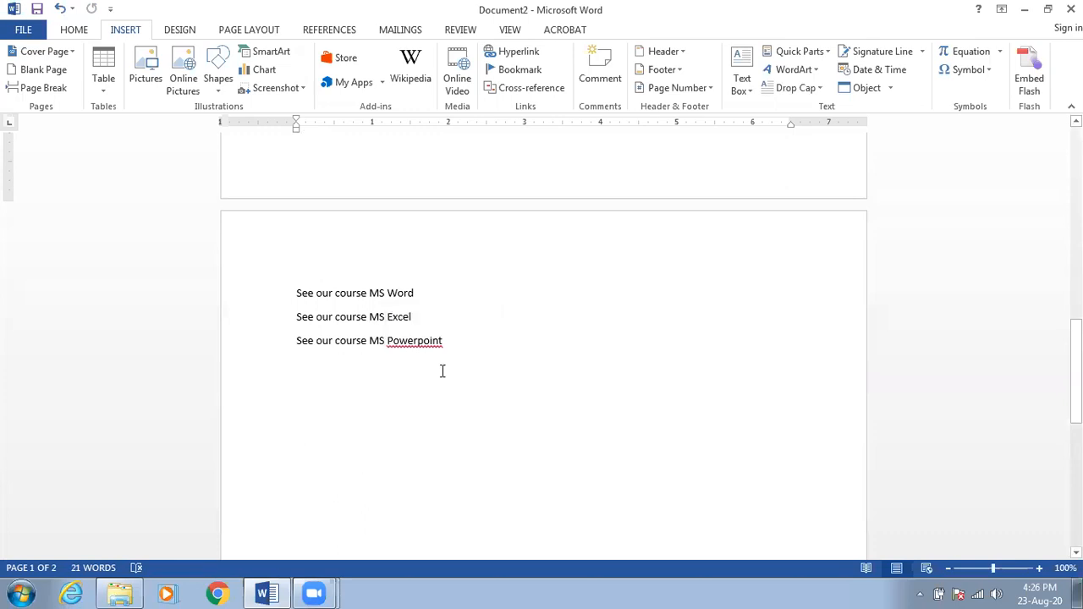
# Delete the three "See our course" lines on the second page and all the course names on the first page.
pyautogui.click(301, 361)
pyautogui.moveTo(301, 361); pyautogui.dragTo(258, 292)
pyautogui.press('Delete')
pyautogui.scroll(10, 348, 345)
pyautogui.moveTo(348, 347); pyautogui.dragTo(240, 203)
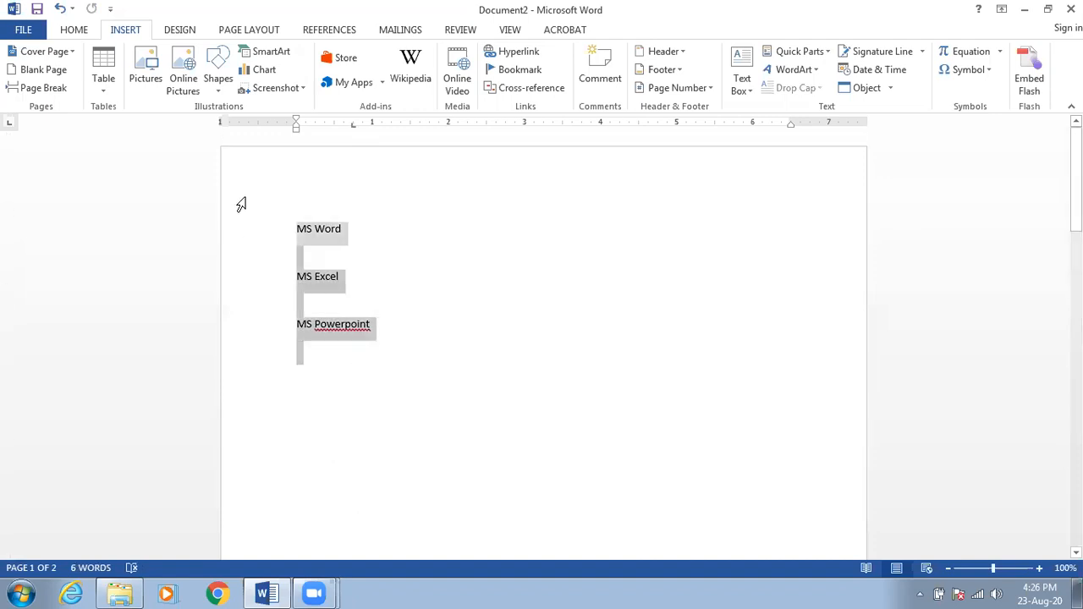
pyautogui.press('Delete')
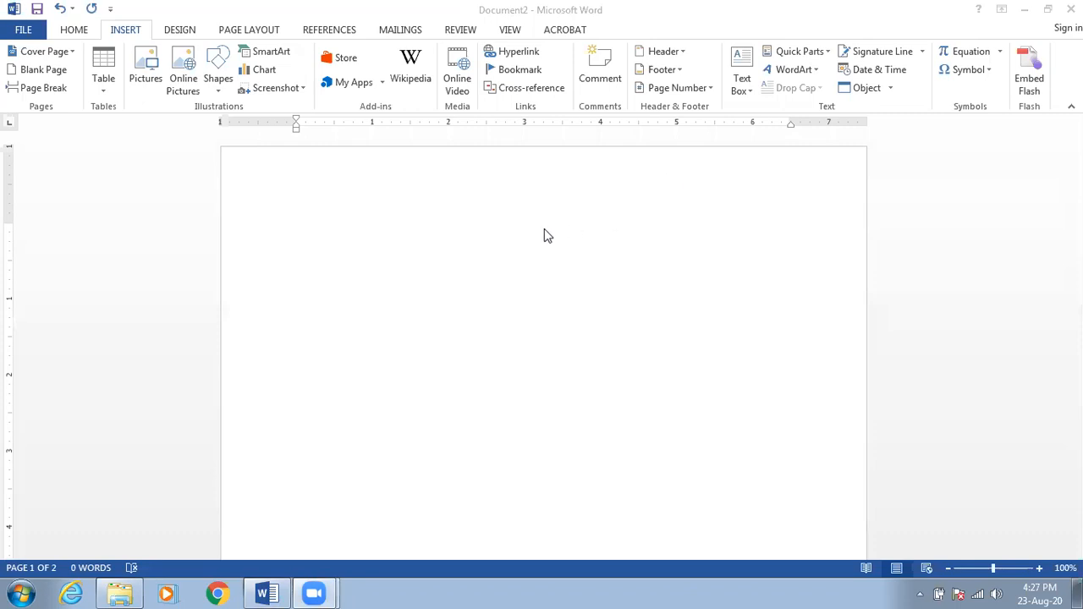
# Set the page margins to Narrow and the paper size to A4.
pyautogui.click(332, 231)
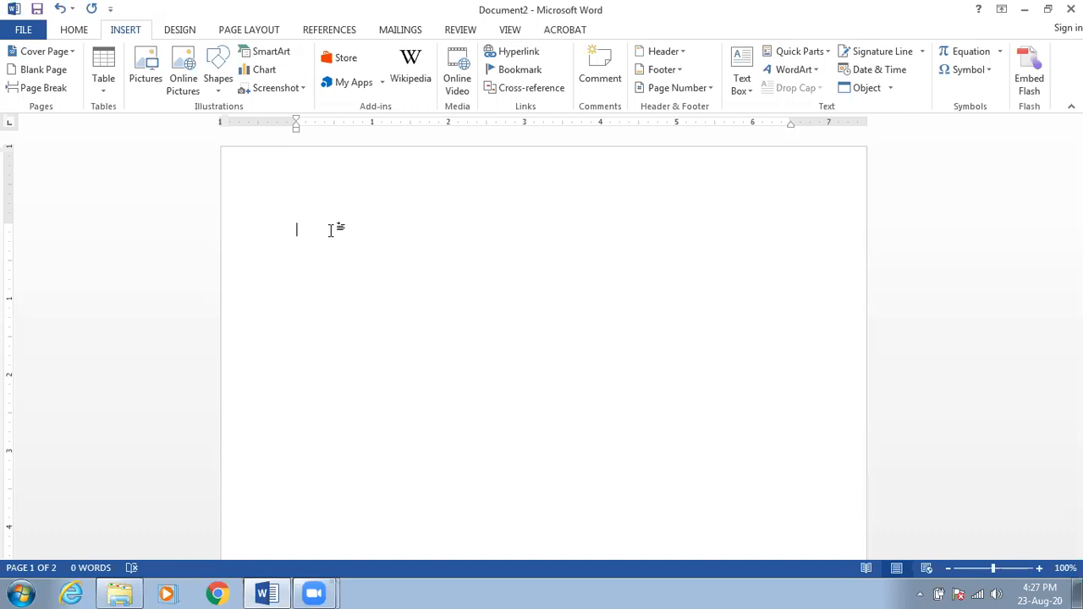
pyautogui.click(265, 31)
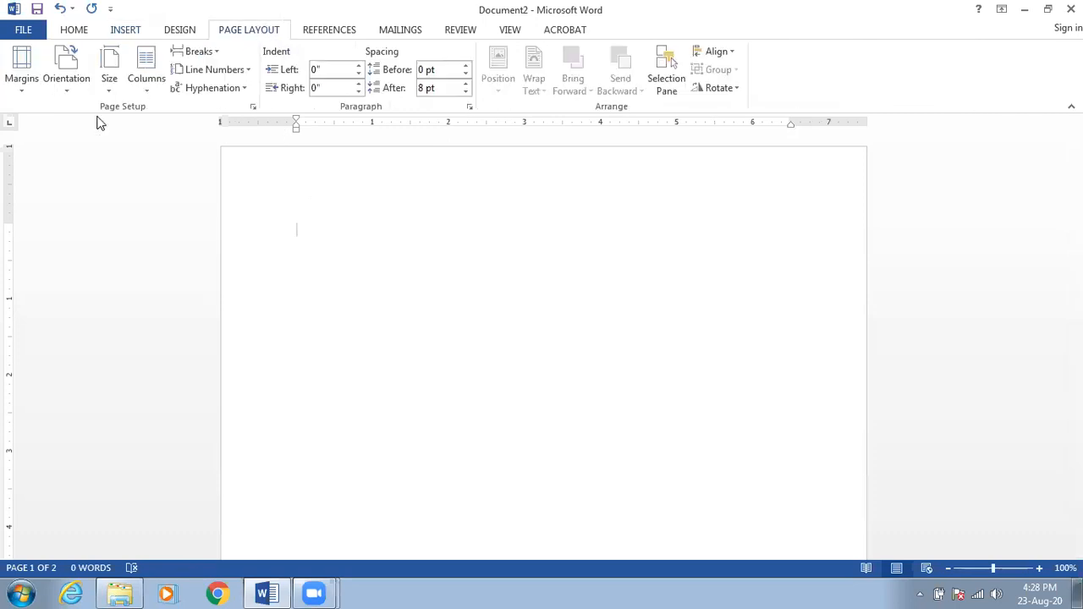
pyautogui.click(23, 83)
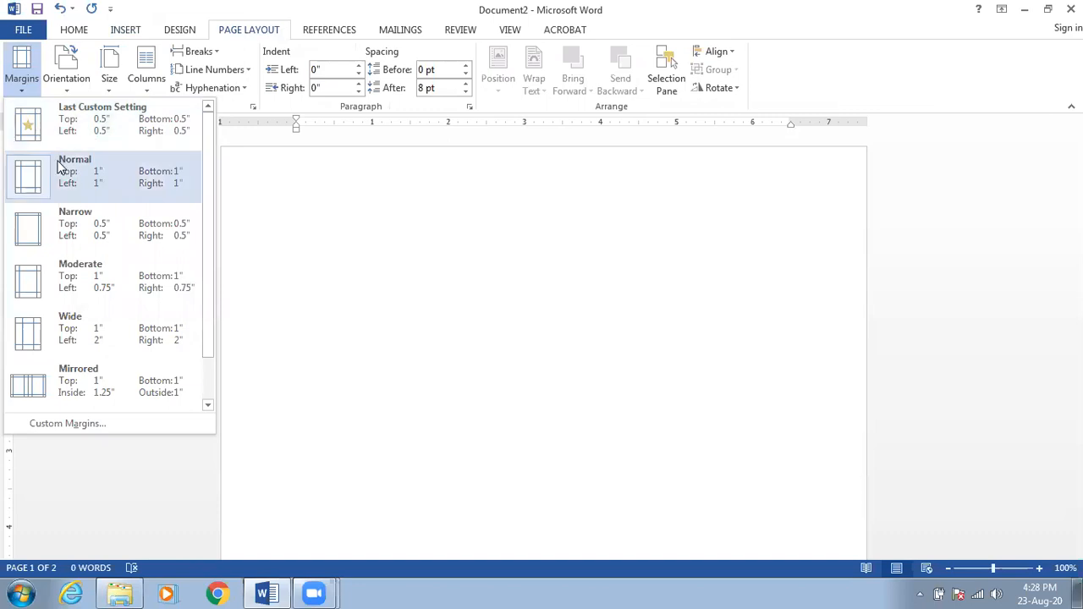
pyautogui.click(66, 227)
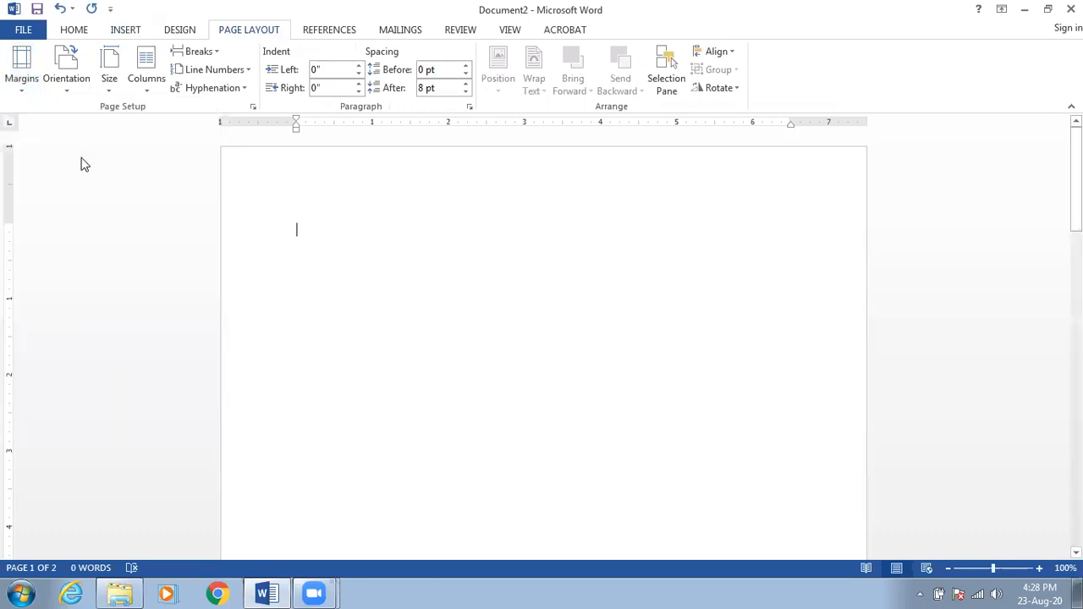
pyautogui.click(109, 71)
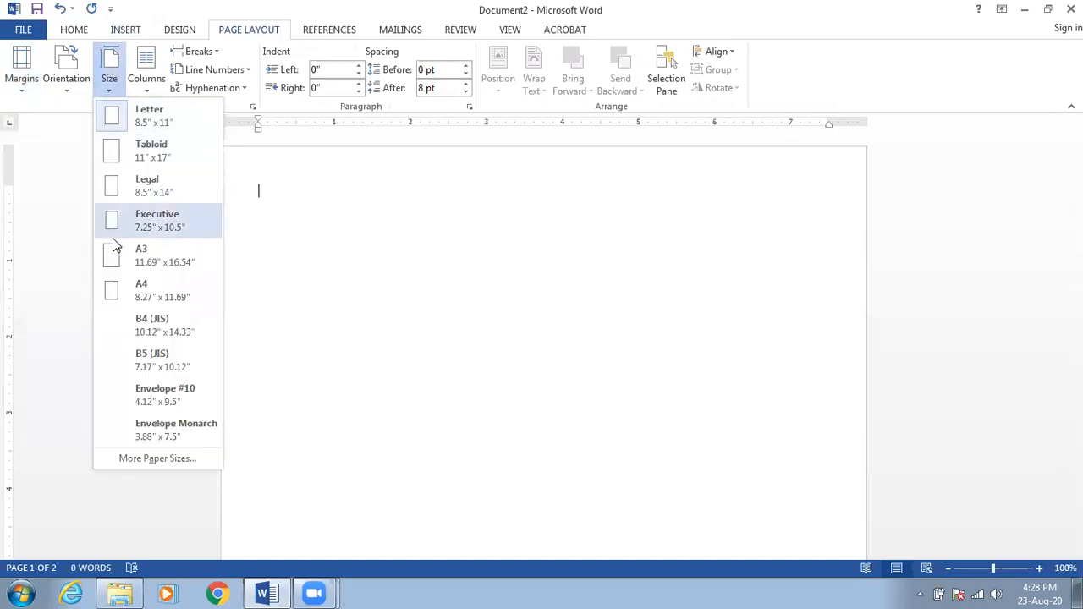
pyautogui.click(125, 287)
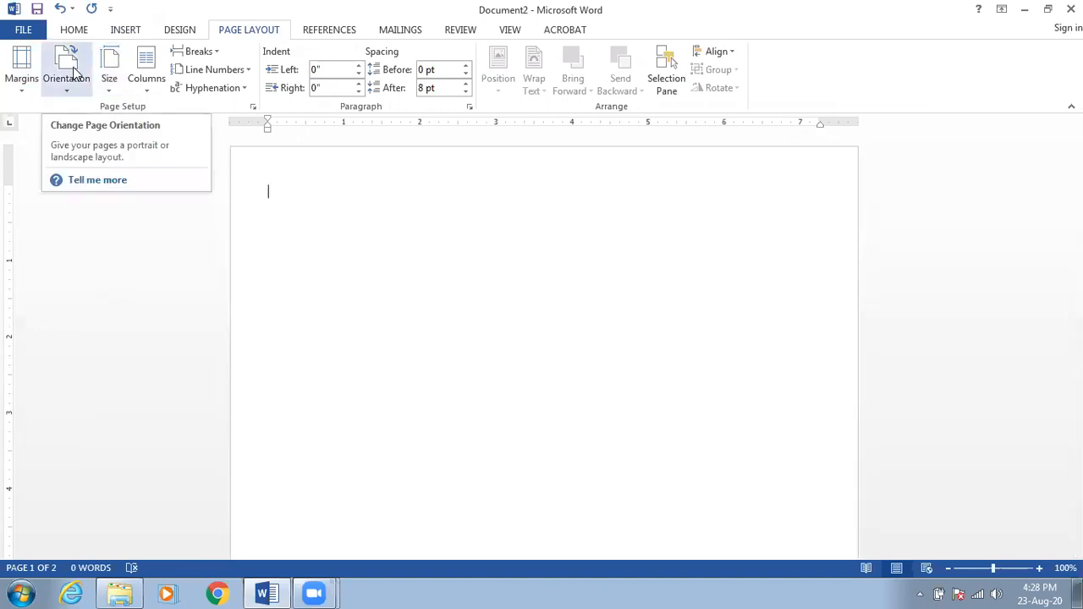
pyautogui.click(31, 79)
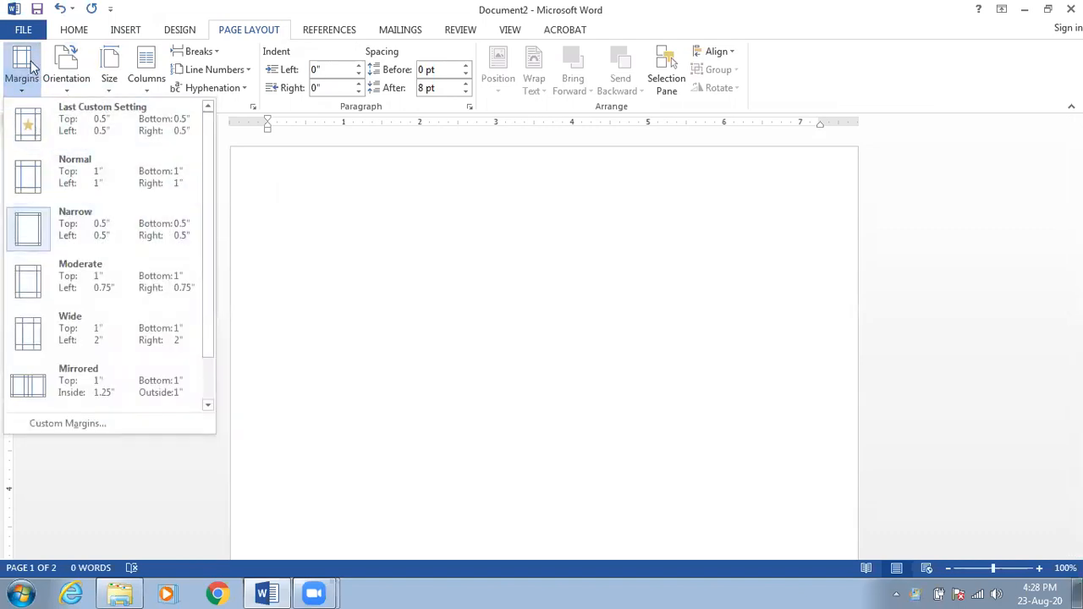
pyautogui.click(36, 71)
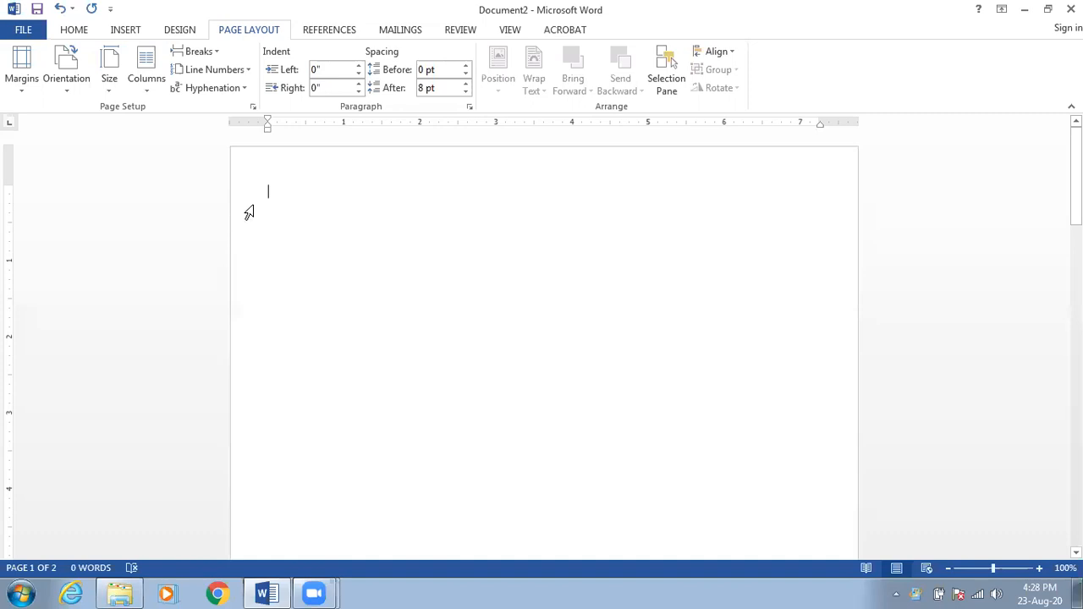
# Insert the Banded built-in cover page and look through its layout.
pyautogui.click(127, 31)
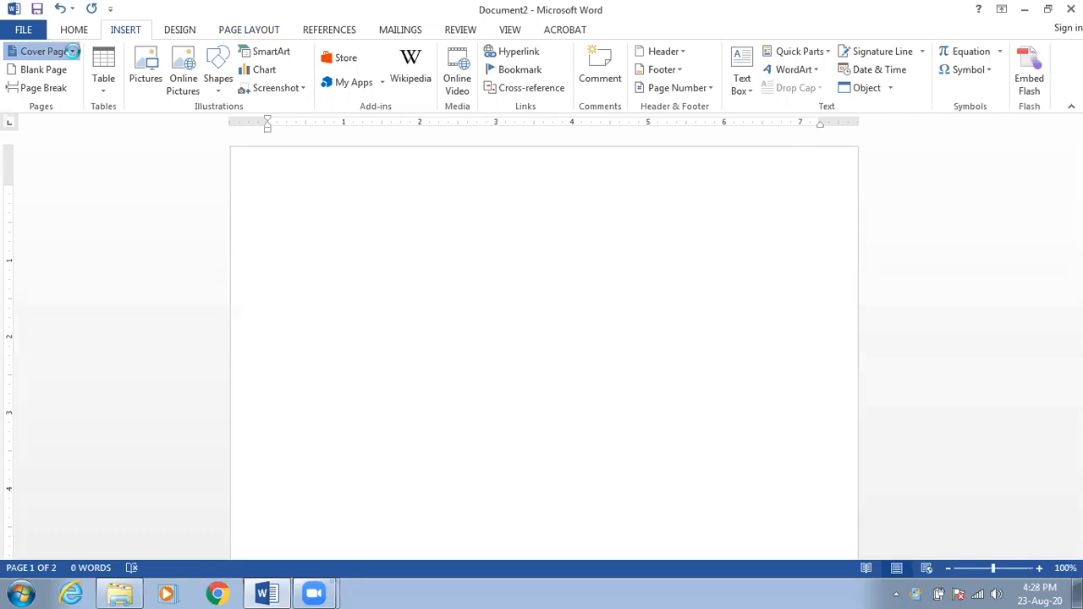
pyautogui.click(73, 51)
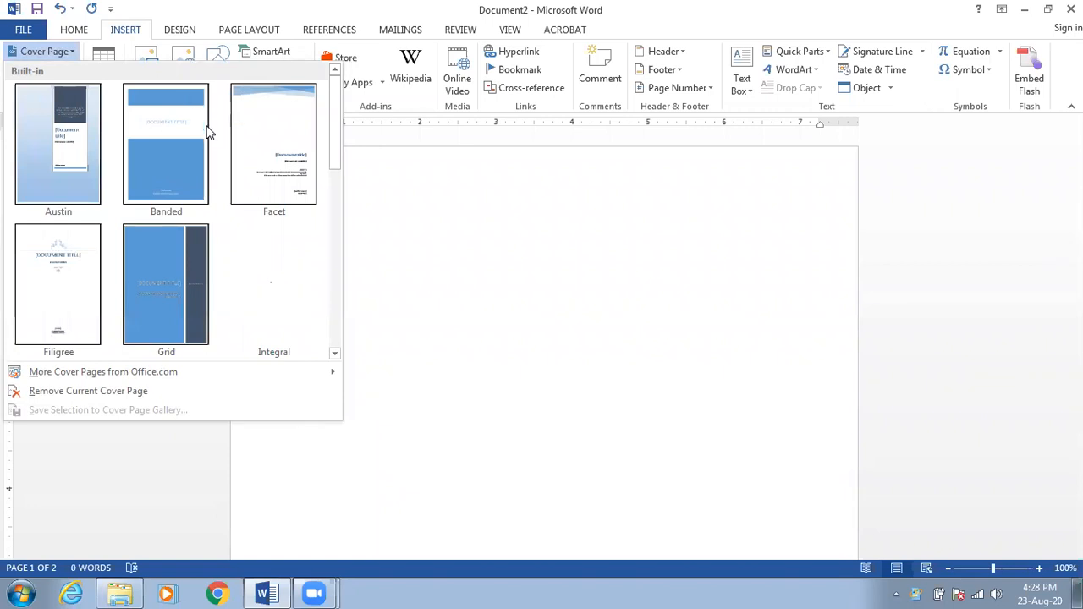
pyautogui.press('Escape')
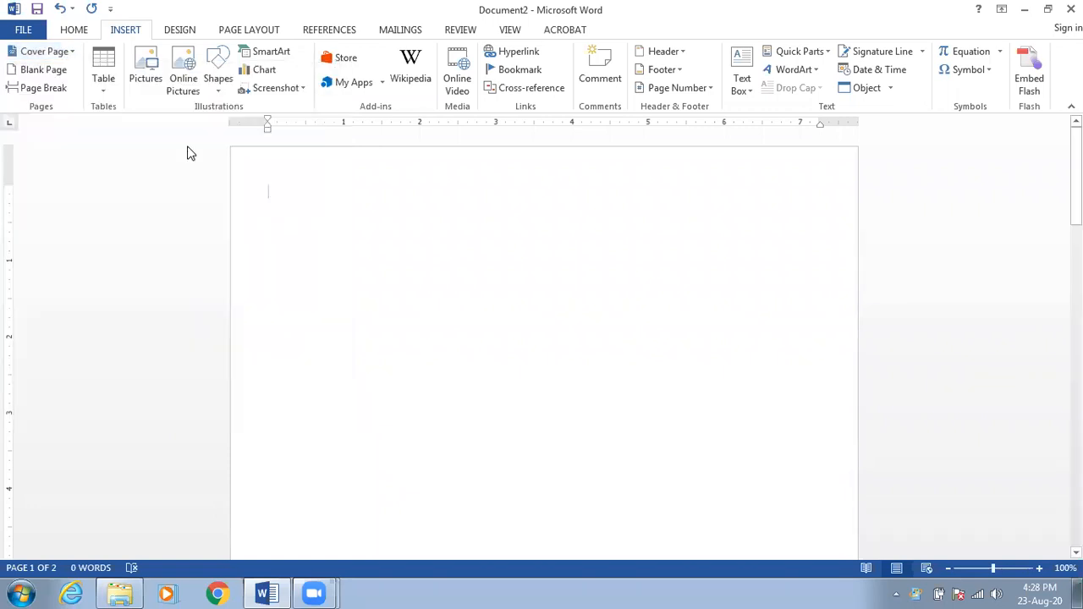
pyautogui.scroll(-2, 628, 330)
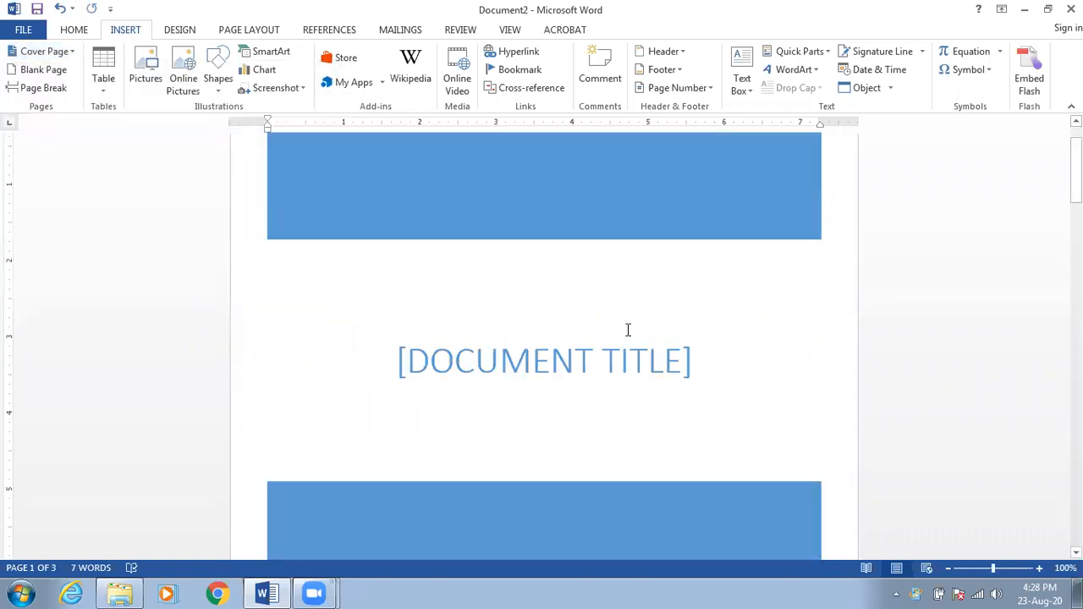
pyautogui.scroll(-8, 625, 333)
pyautogui.scroll(6, 617, 336)
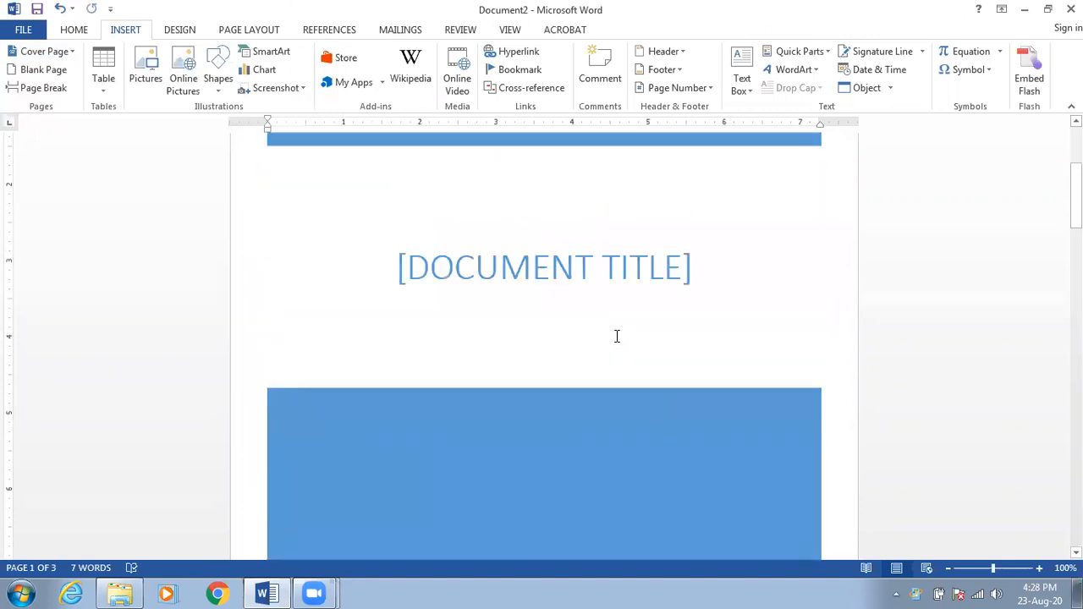
# Replace the document title placeholder on the cover page with "FOOD RECIPE".
pyautogui.click(682, 273)
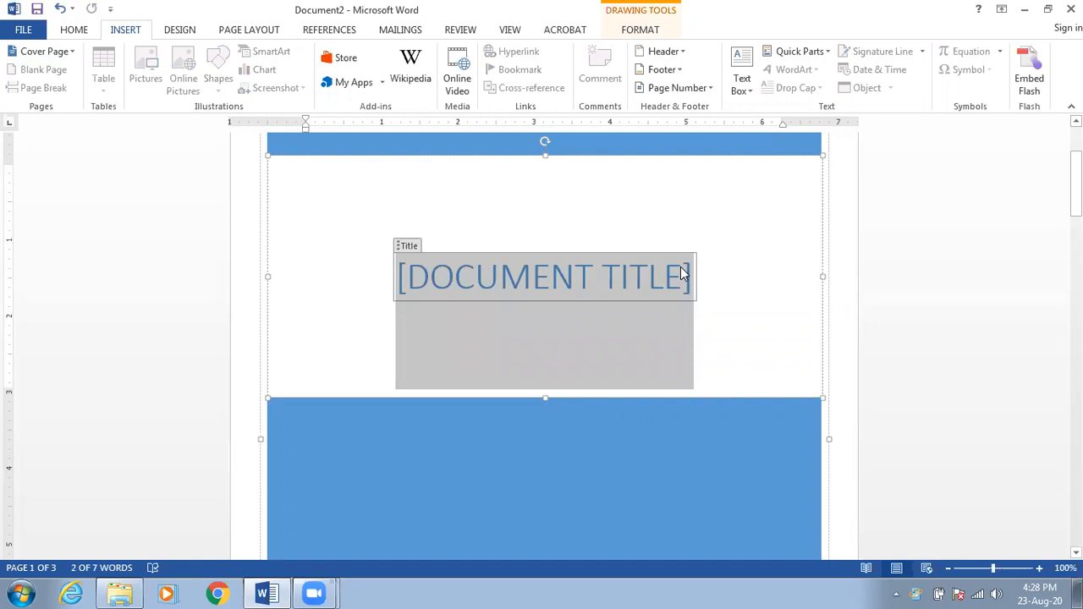
pyautogui.write('FODD')
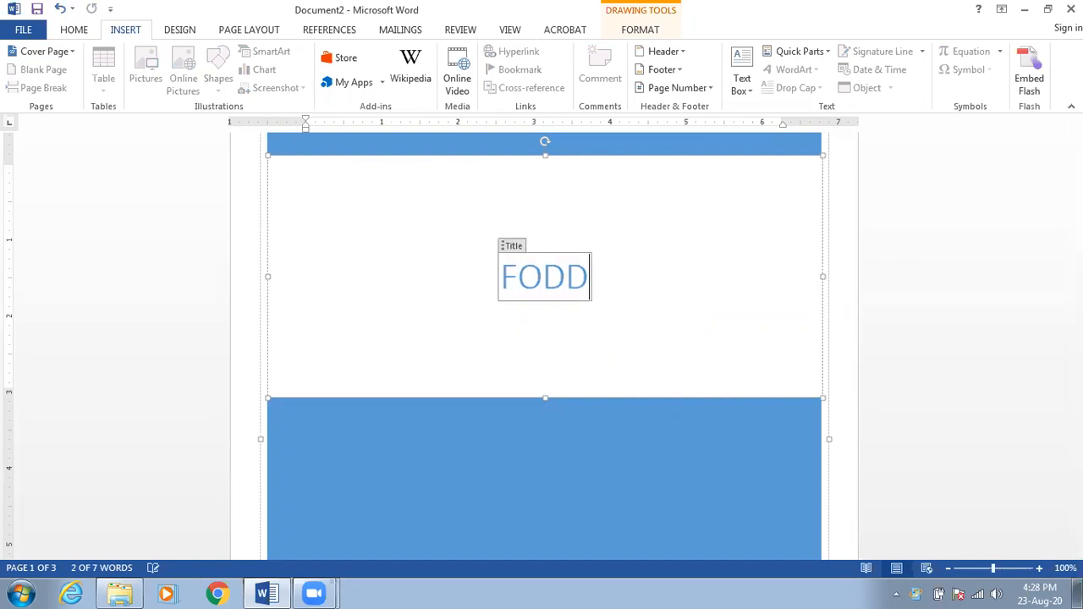
pyautogui.press('BackSpace')
pyautogui.press('BackSpace')
pyautogui.press('BackSpace')
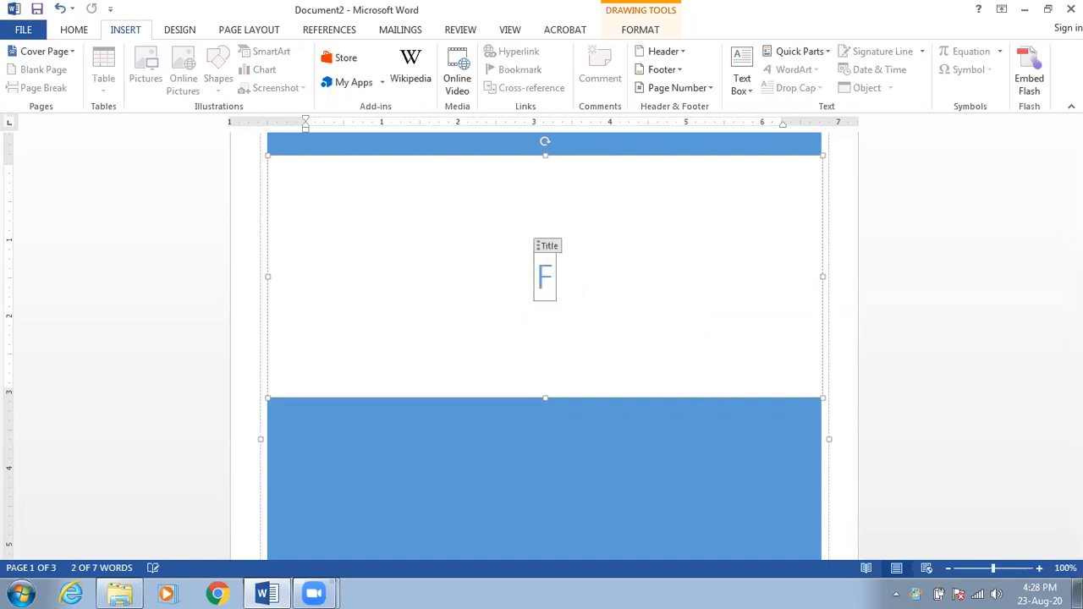
pyautogui.write('OOD RECI')
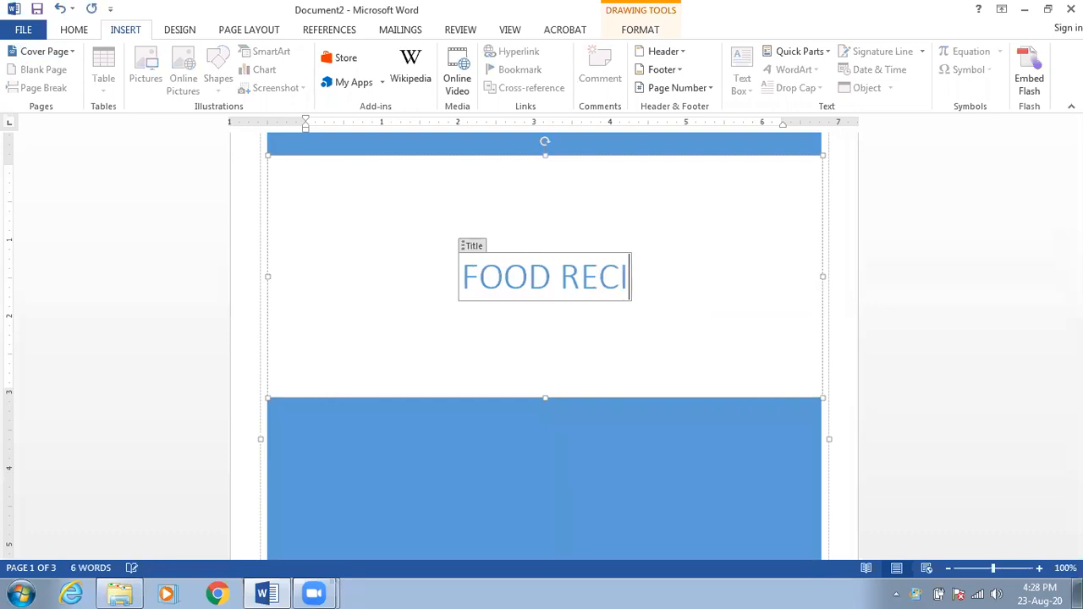
pyautogui.write('PE')
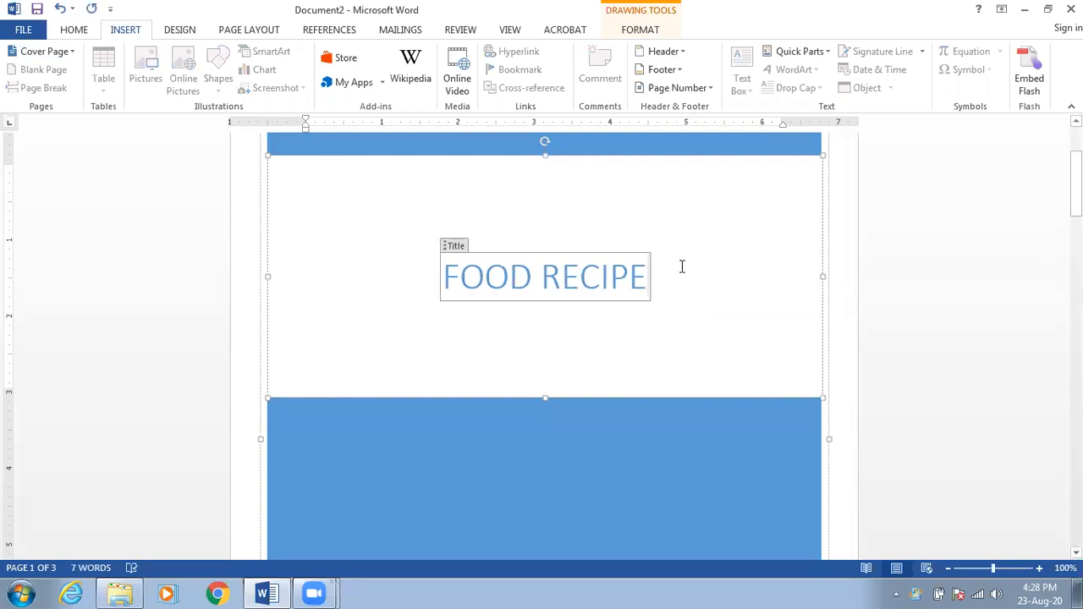
# Delete the company name and company address placeholders below the author's name on the cover page.
pyautogui.scroll(3, 604, 274)
pyautogui.scroll(-8, 604, 272)
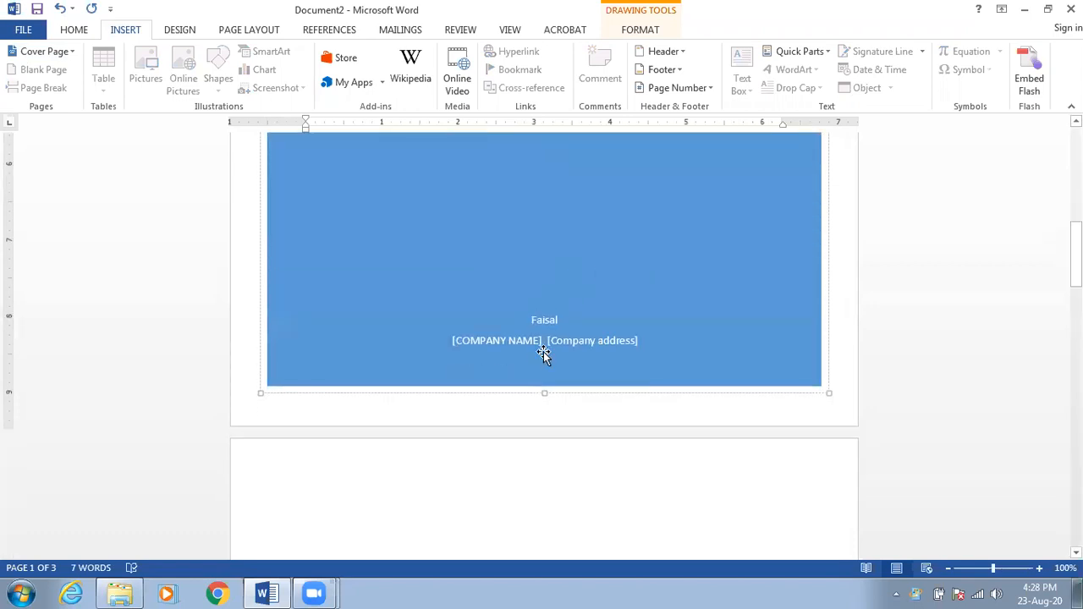
pyautogui.click(514, 342)
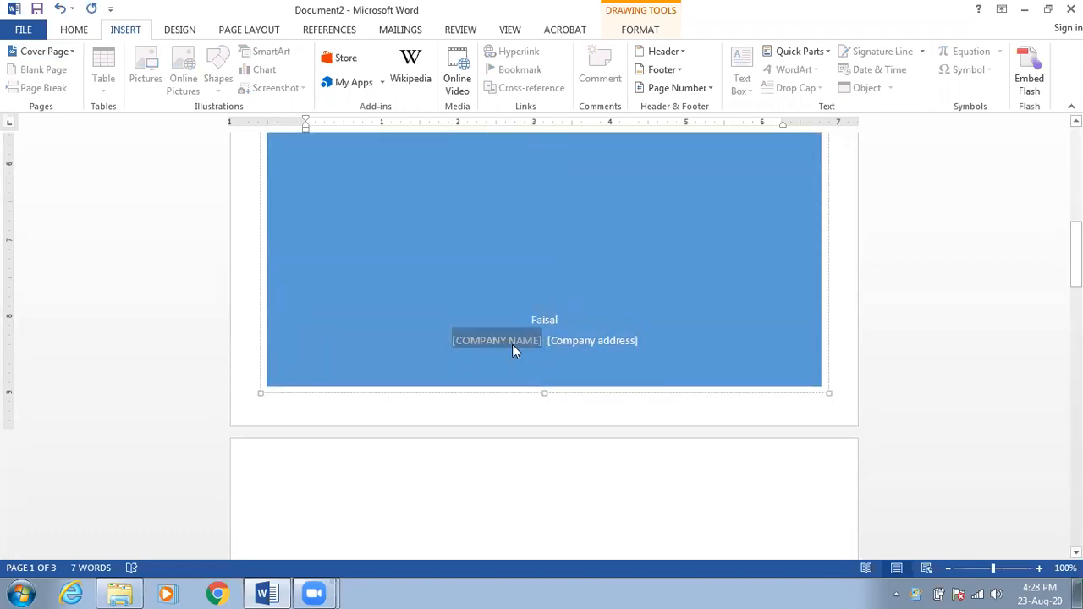
pyautogui.press('Delete')
pyautogui.press('Delete')
pyautogui.press('Delete')
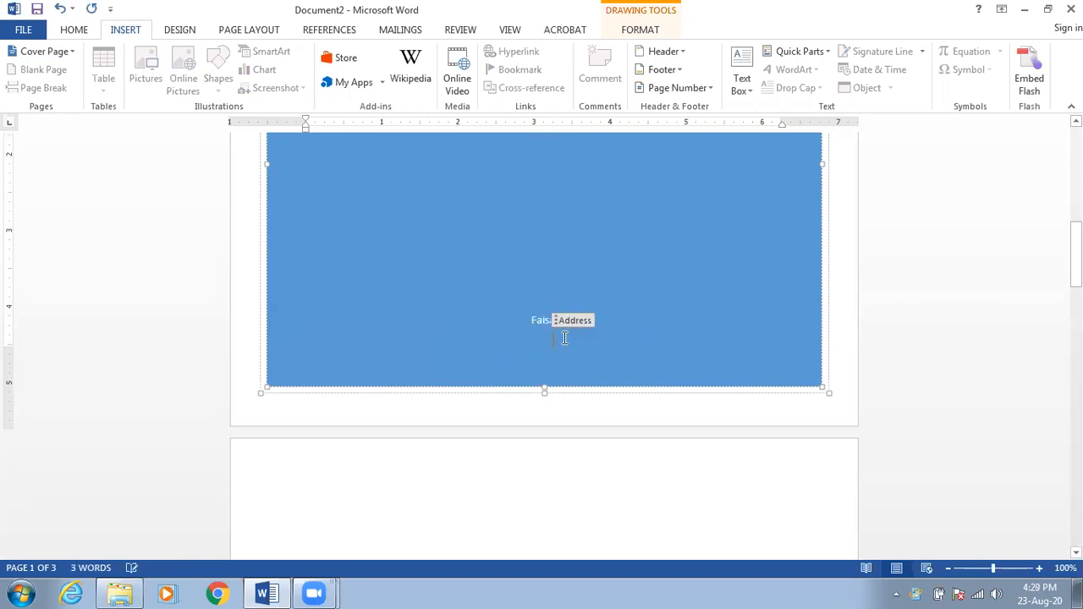
pyautogui.press('Delete')
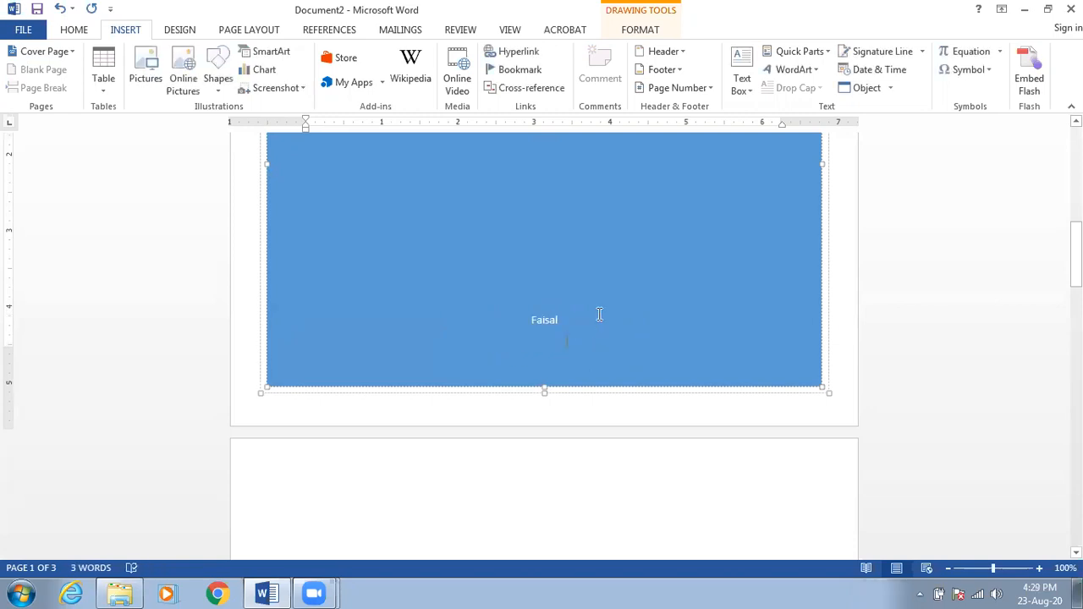
# Add "Produced By" in front of the author's name on the cover page.
pyautogui.click(575, 313)
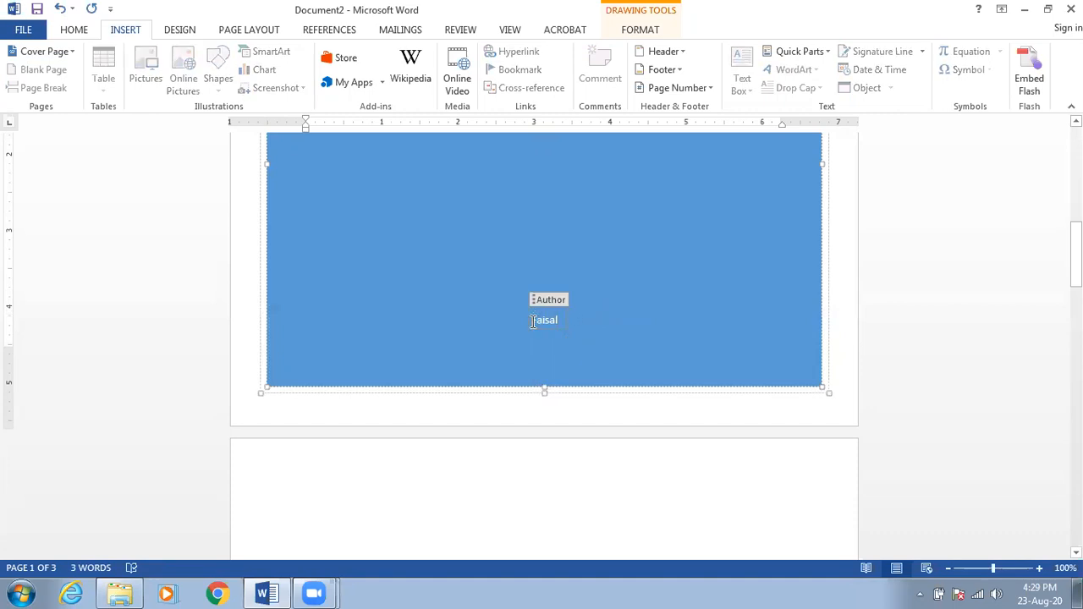
pyautogui.write('Produc')
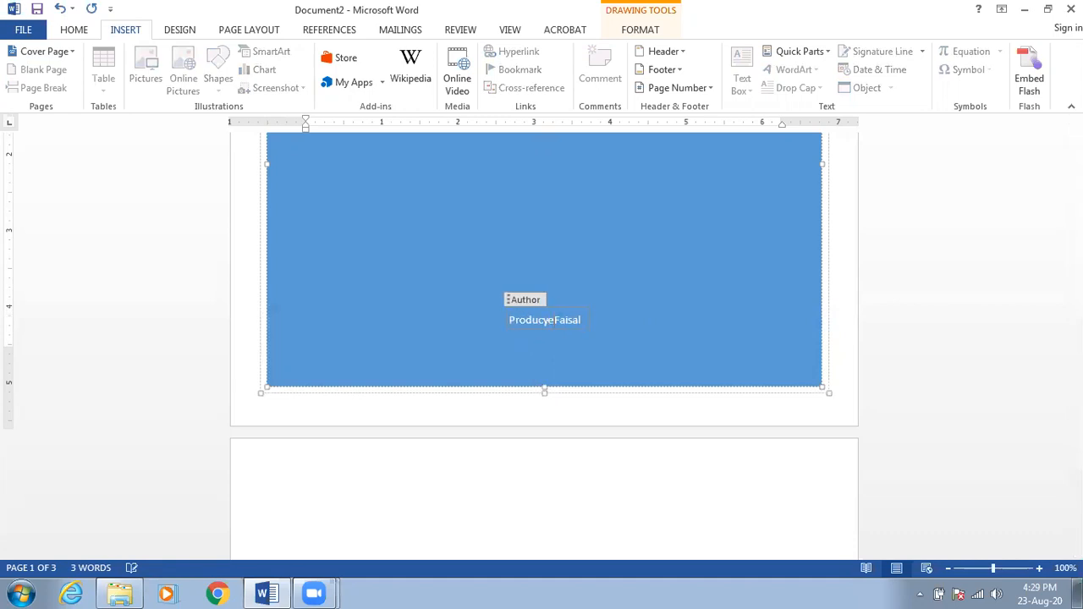
pyautogui.write('ed')
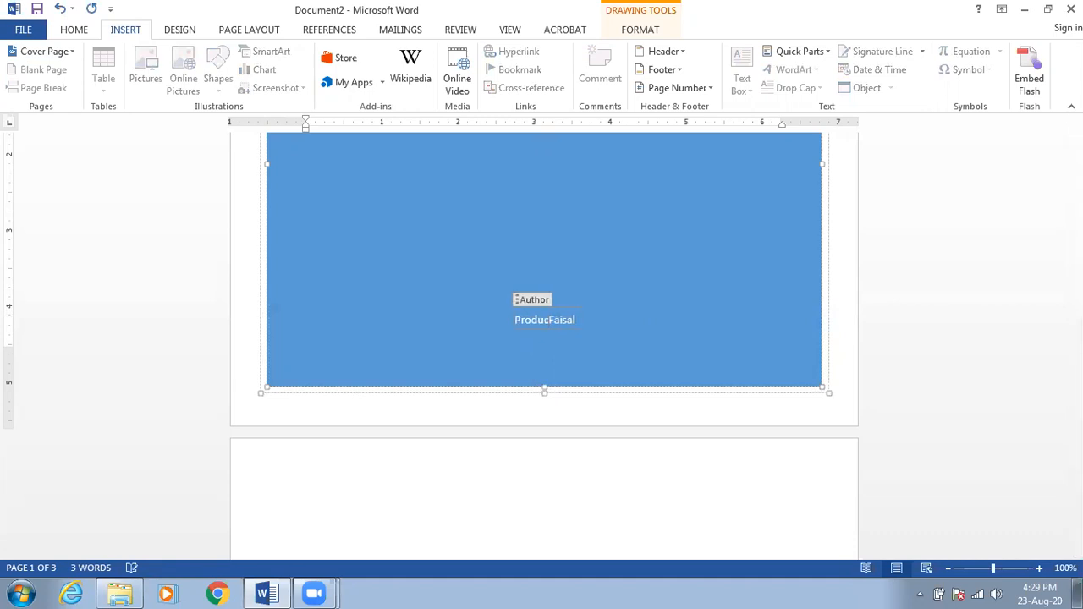
pyautogui.press('BackSpace')
pyautogui.write('By')
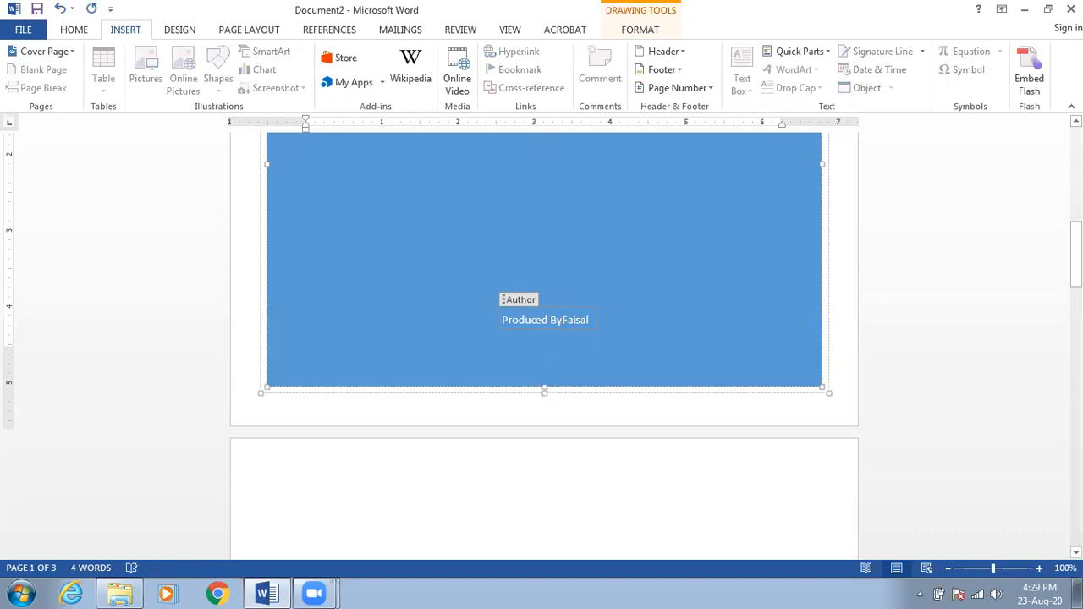
# Draw a rectangle about 4.6" high and 7.03" wide over the cover page's large blue block, above the "Produced By" line.
pyautogui.scroll(-5, 635, 254)
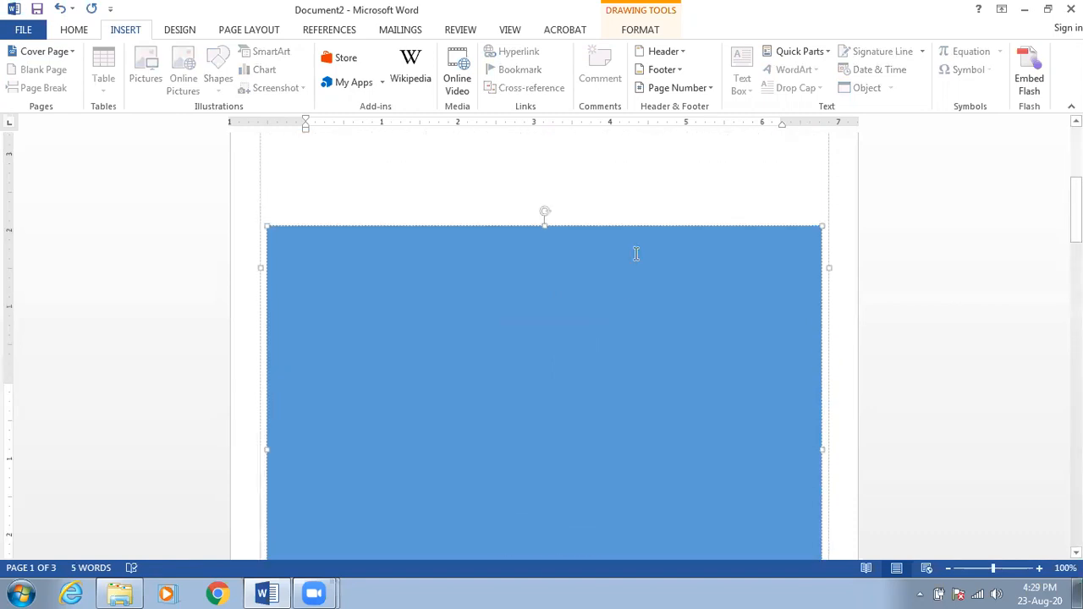
pyautogui.scroll(1, 636, 257)
pyautogui.click(622, 259)
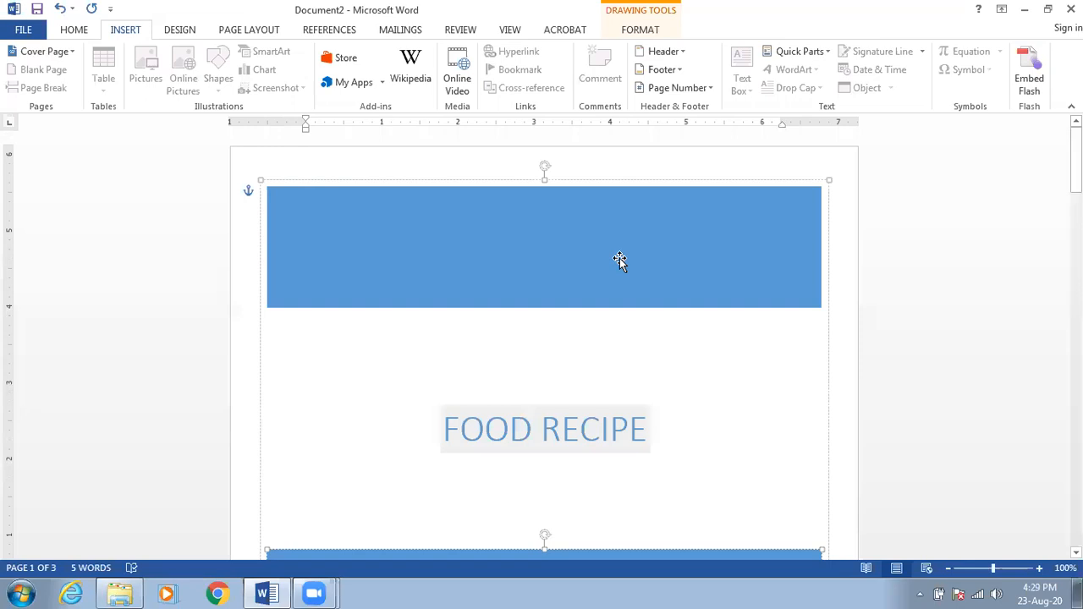
pyautogui.click(518, 268)
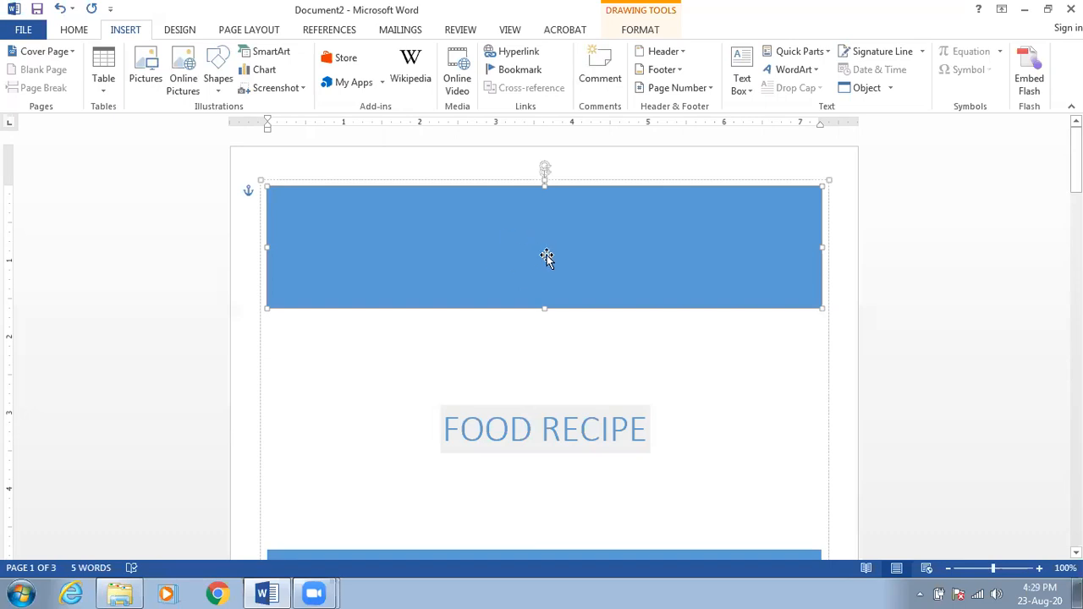
pyautogui.scroll(-4, 542, 263)
pyautogui.scroll(-4, 535, 269)
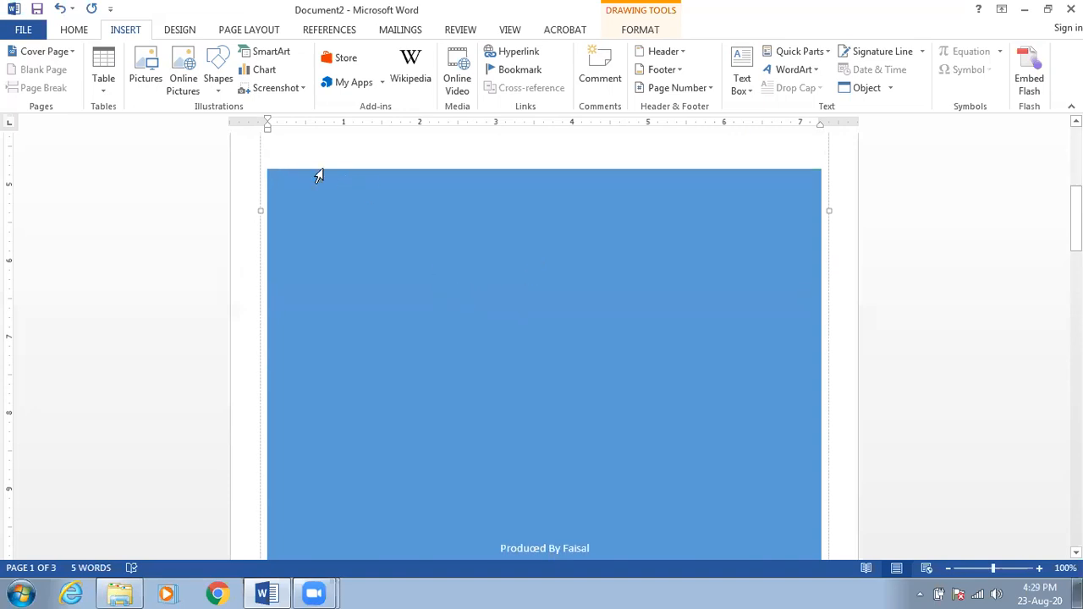
pyautogui.click(217, 75)
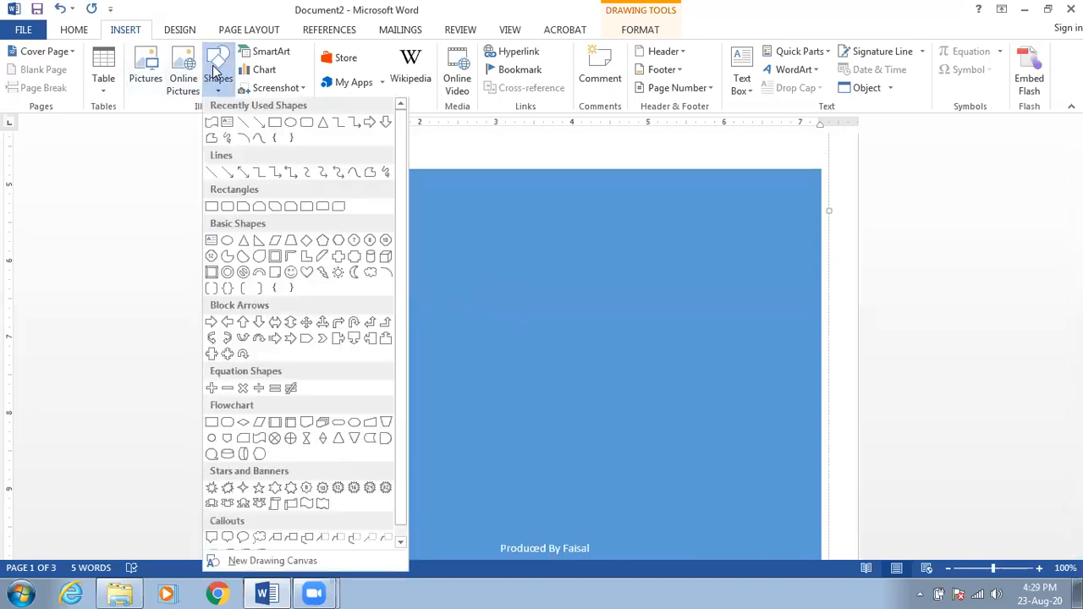
pyautogui.click(275, 122)
pyautogui.moveTo(274, 181); pyautogui.dragTo(301, 200)
pyautogui.moveTo(638, 399)
pyautogui.mouseDown()
pyautogui.moveTo(762, 537)
pyautogui.moveTo(713, 441)
pyautogui.moveTo(832, 551)
pyautogui.moveTo(787, 338)
pyautogui.moveTo(813, 389)
pyautogui.moveTo(807, 415)
pyautogui.mouseUp()
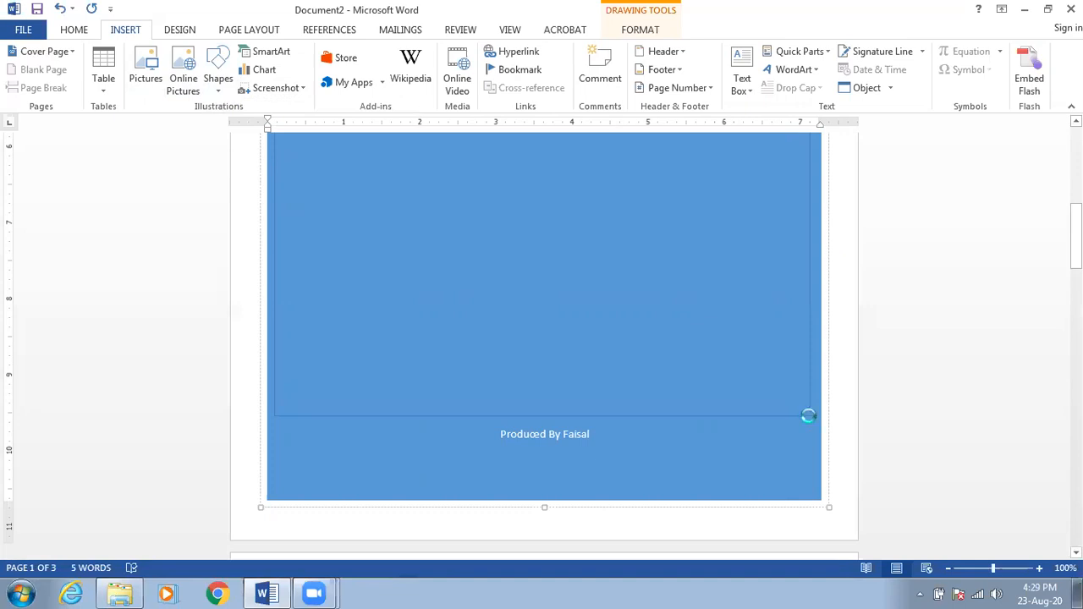
pyautogui.scroll(1, 552, 287)
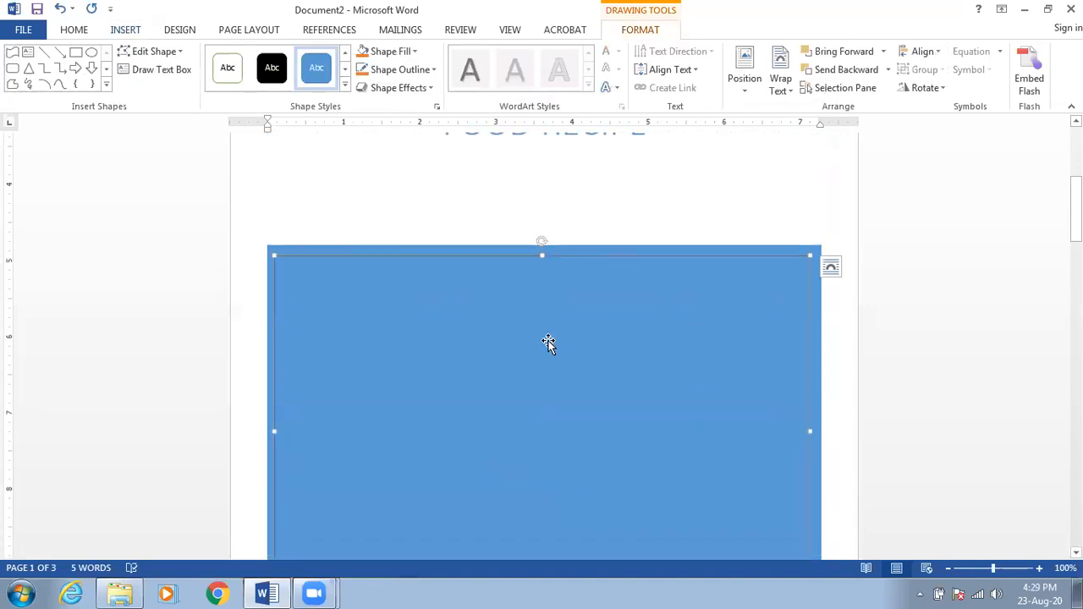
pyautogui.scroll(-2, 547, 345)
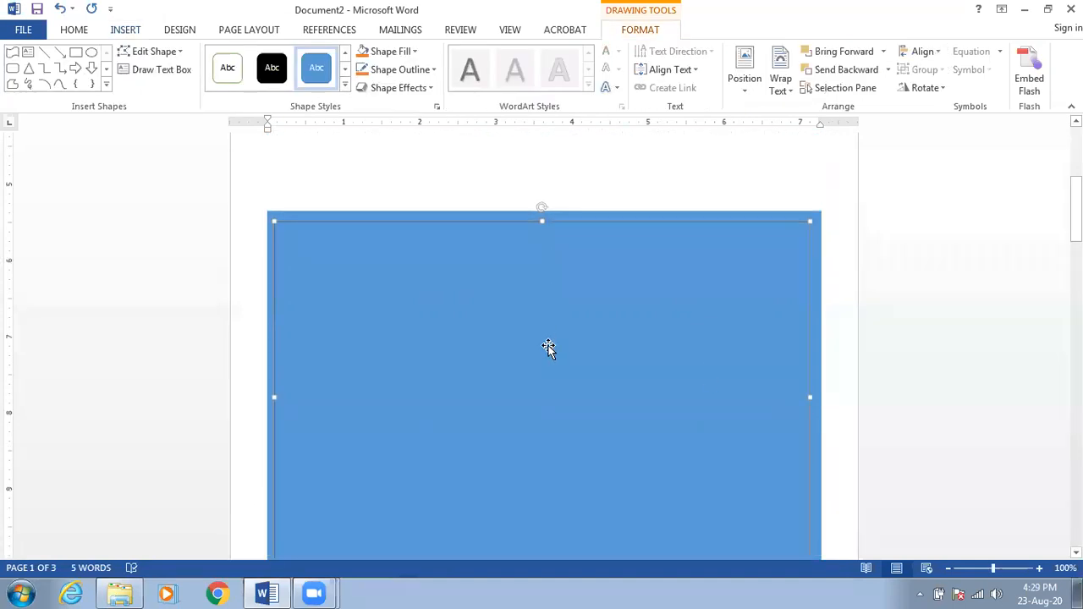
# Start a picture fill for the rectangle, search Bing images for "Chicken" and look through the results.
pyautogui.click(395, 54)
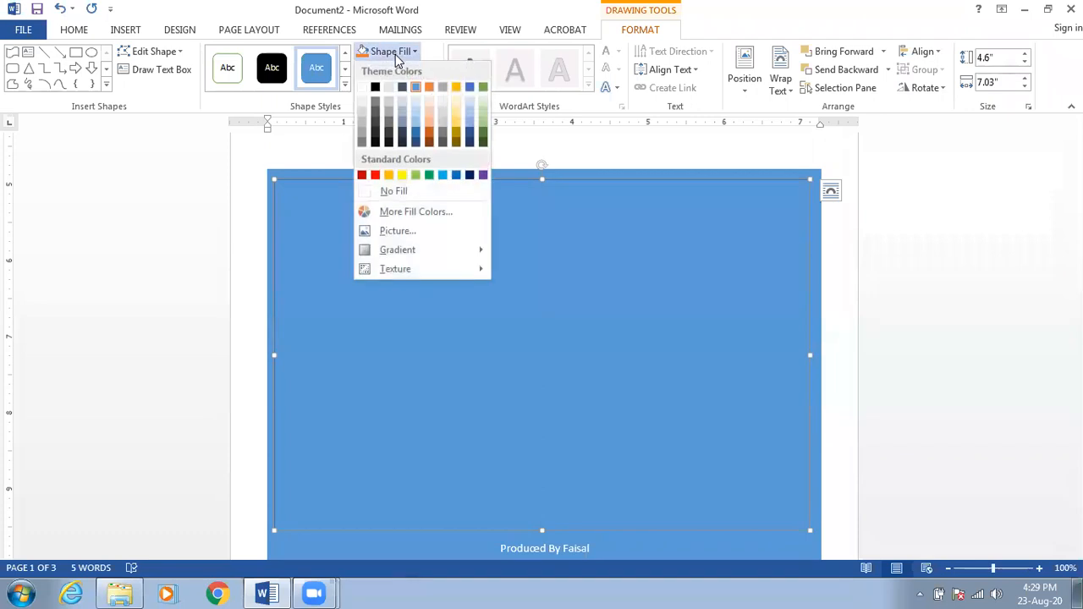
pyautogui.click(413, 233)
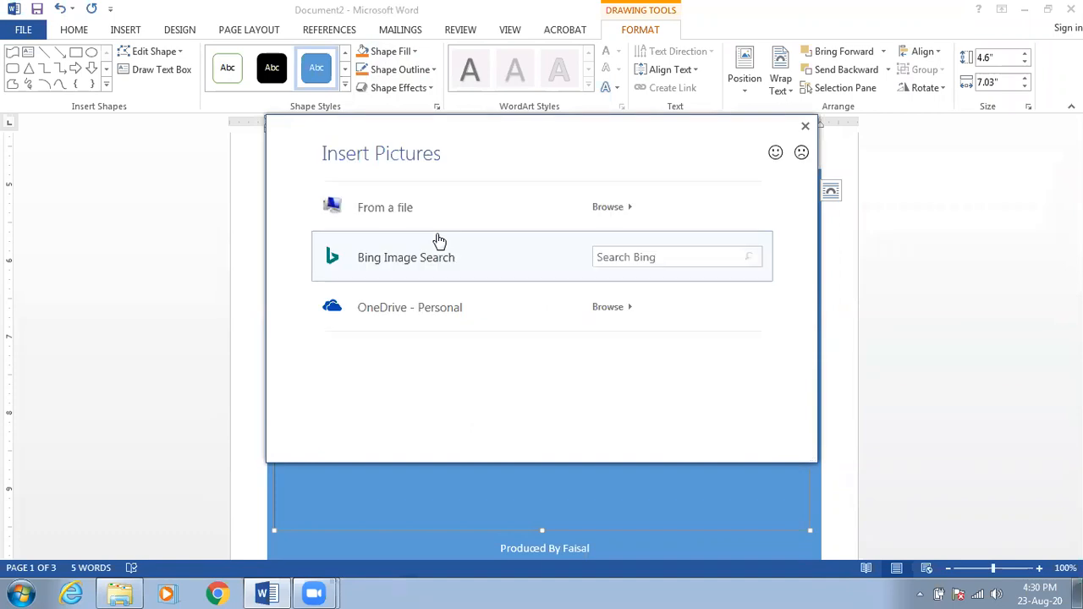
pyautogui.click(696, 265)
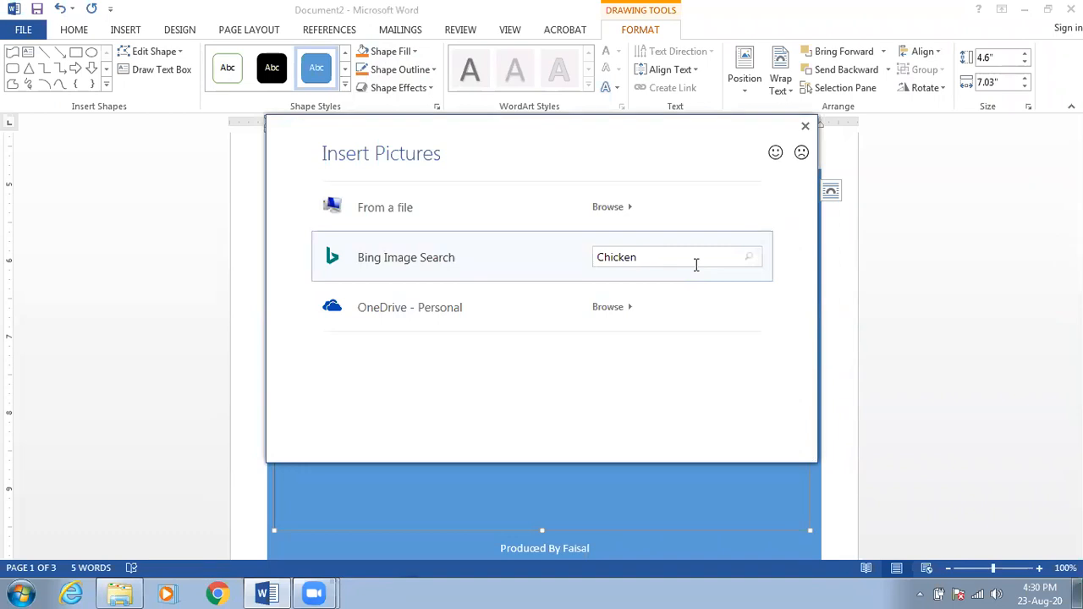
pyautogui.press('Return')
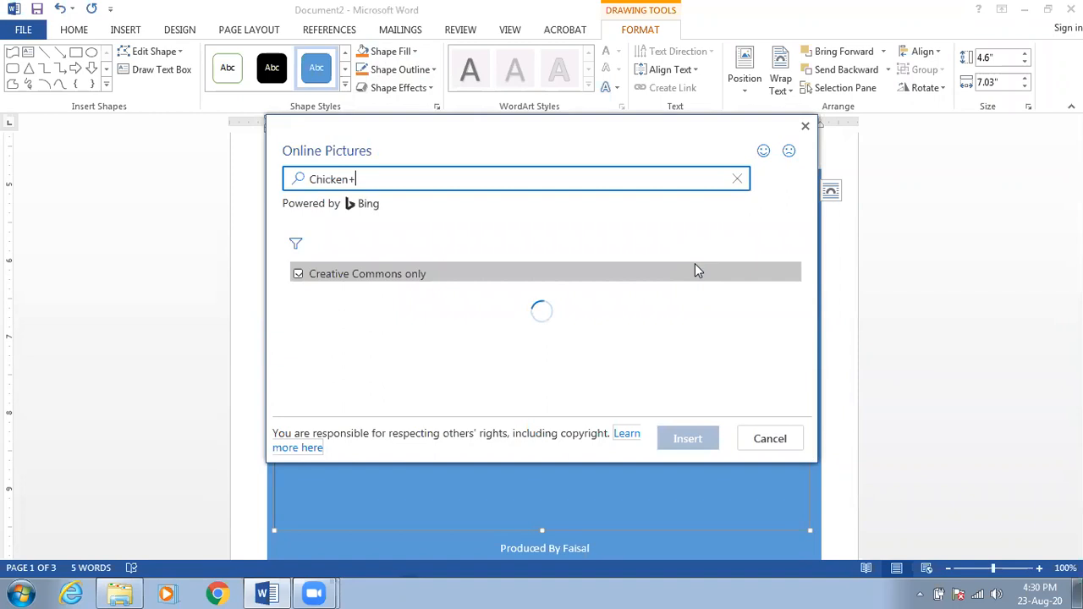
pyautogui.scroll(-3, 643, 339)
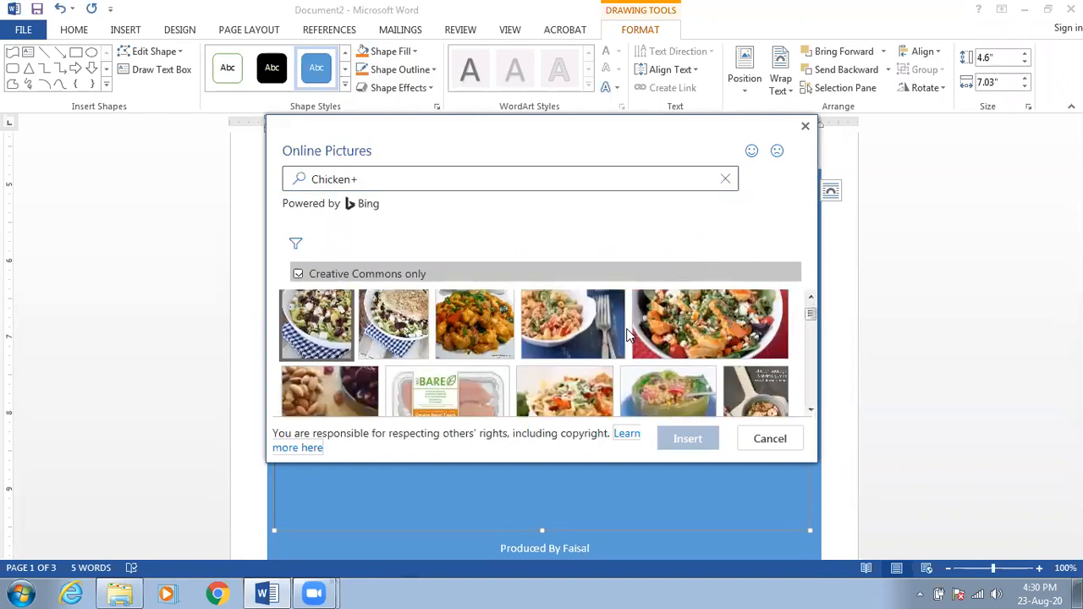
pyautogui.scroll(-6, 630, 340)
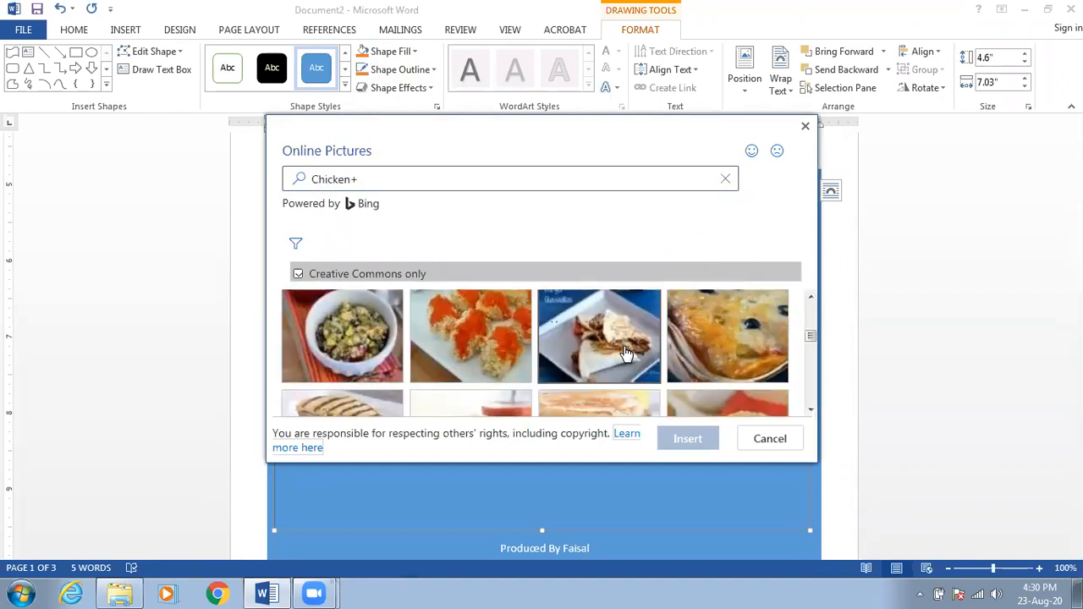
pyautogui.scroll(-5, 626, 354)
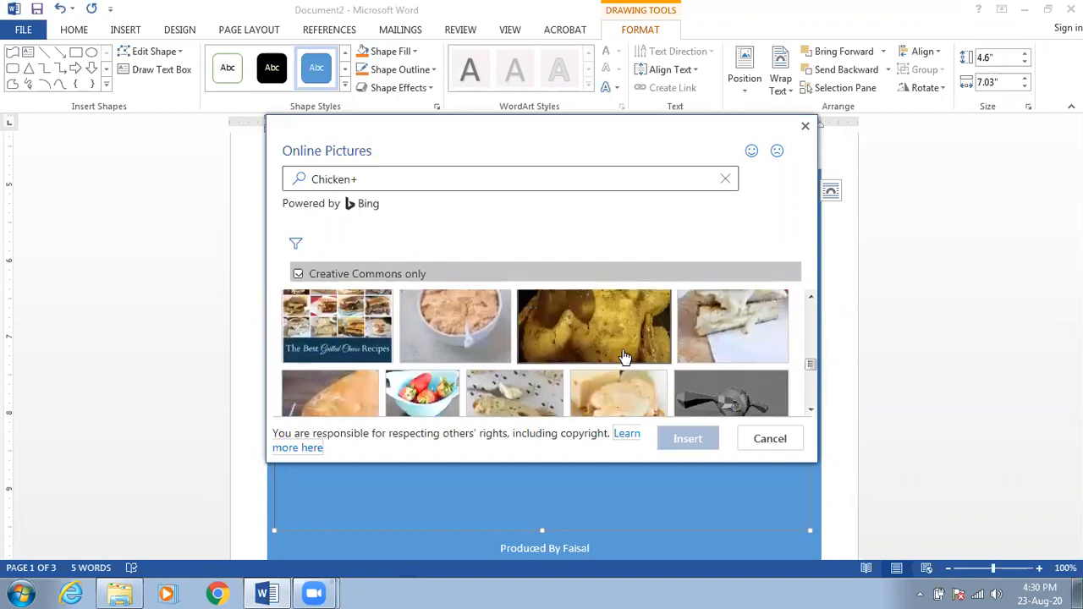
pyautogui.scroll(-6, 624, 357)
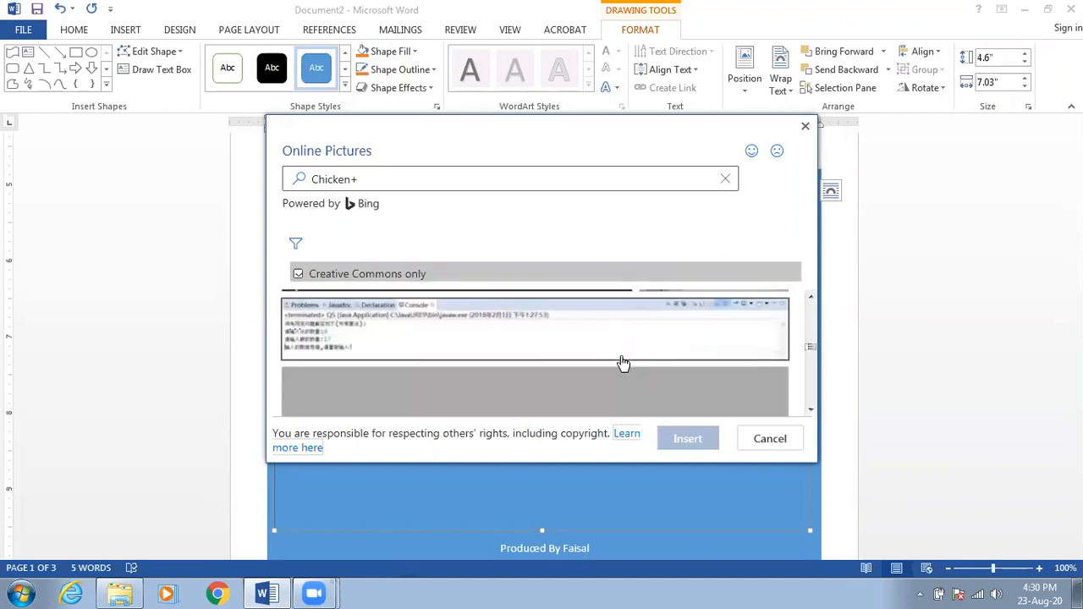
pyautogui.scroll(-1, 620, 363)
# Refine the image search to "Chicken biryani" and fill the rectangle with the third picture, the biryani on a white plate.
pyautogui.click(398, 178)
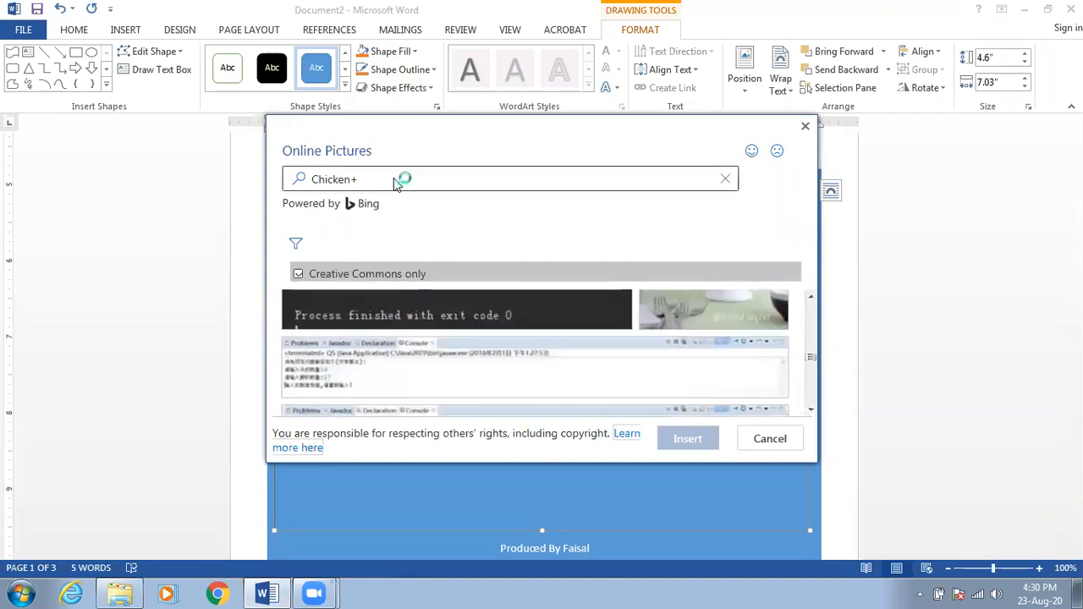
pyautogui.write('biryano')
pyautogui.press('BackSpace')
pyautogui.write('i')
pyautogui.press('Return')
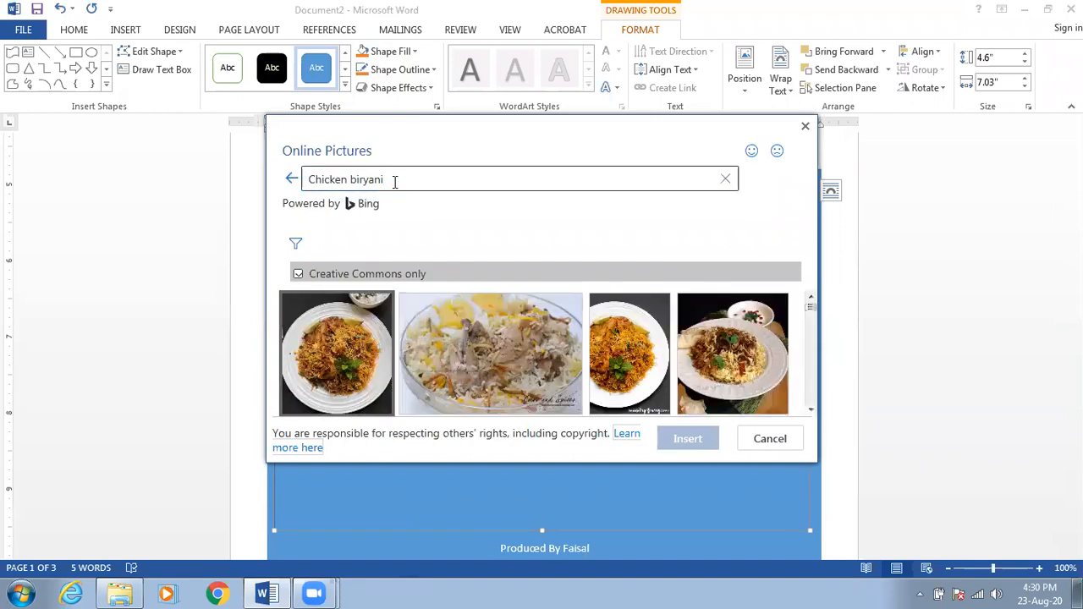
pyautogui.click(616, 342)
pyautogui.click(681, 434)
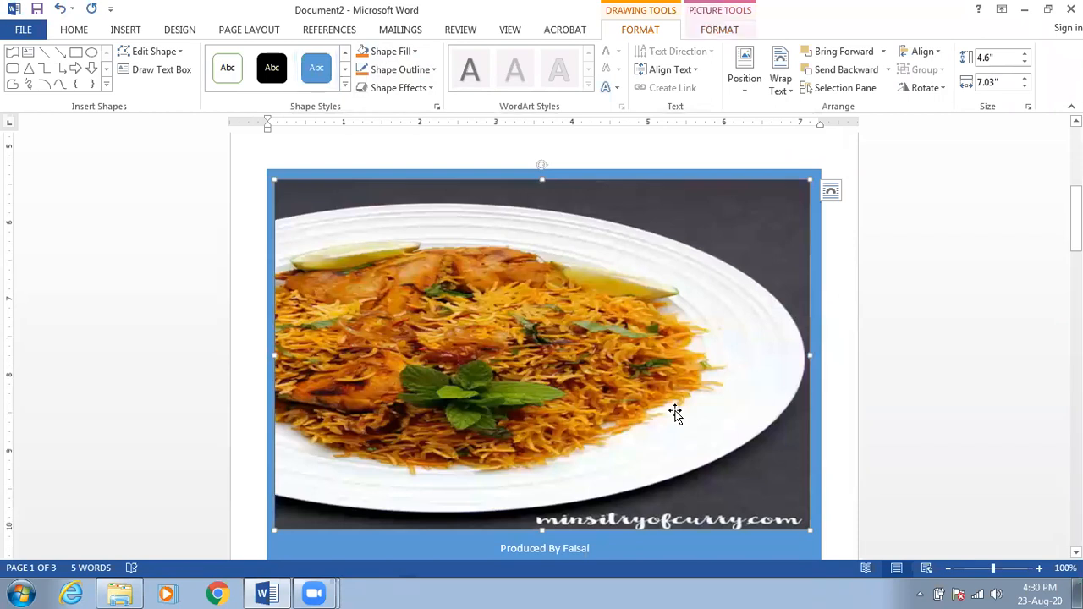
# Insert the built-in Blank footer on the empty second page.
pyautogui.scroll(-2, 676, 413)
pyautogui.scroll(4, 675, 413)
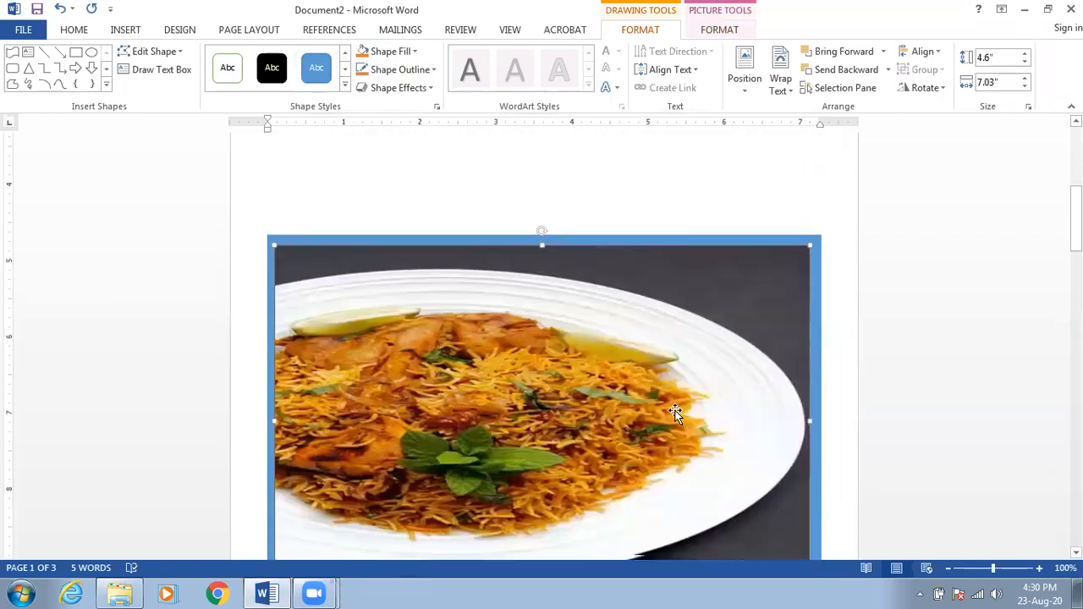
pyautogui.scroll(5, 675, 413)
pyautogui.scroll(-3, 676, 413)
pyautogui.scroll(-8, 675, 413)
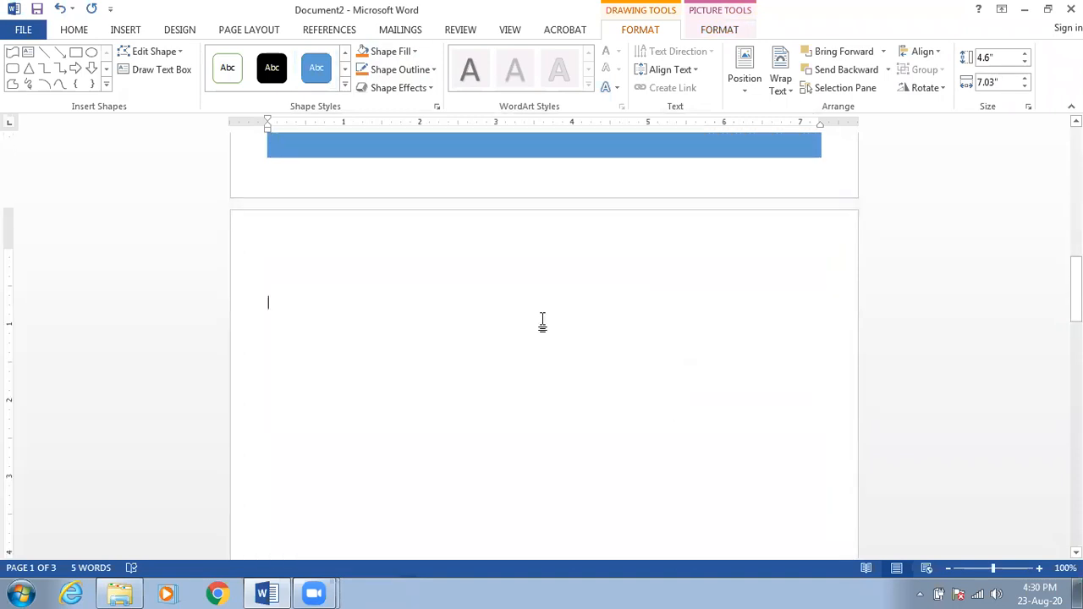
pyautogui.click(517, 331)
pyautogui.scroll(-2, 518, 332)
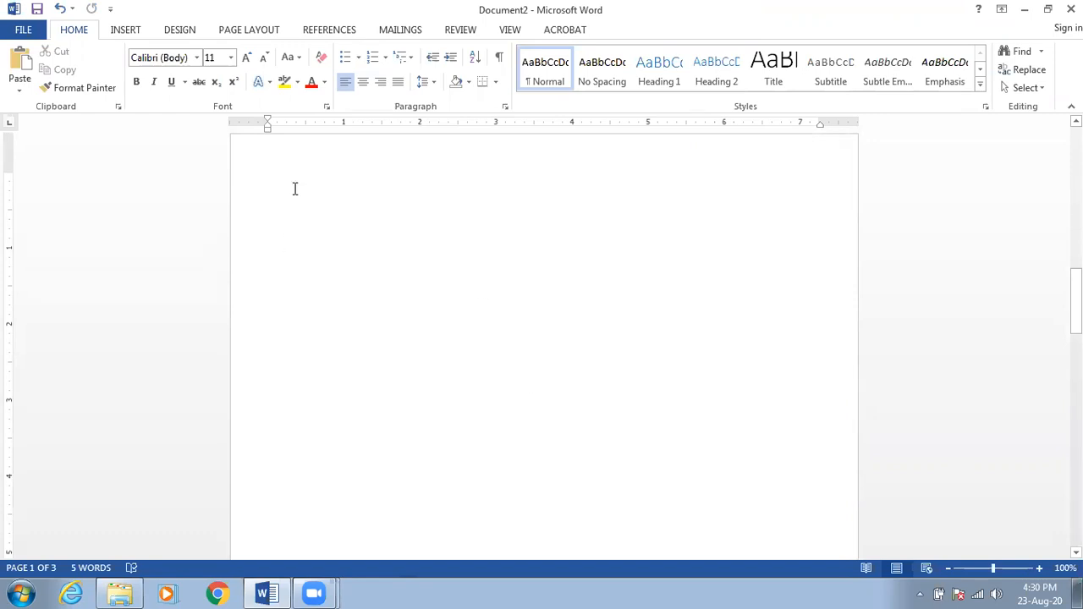
pyautogui.click(121, 32)
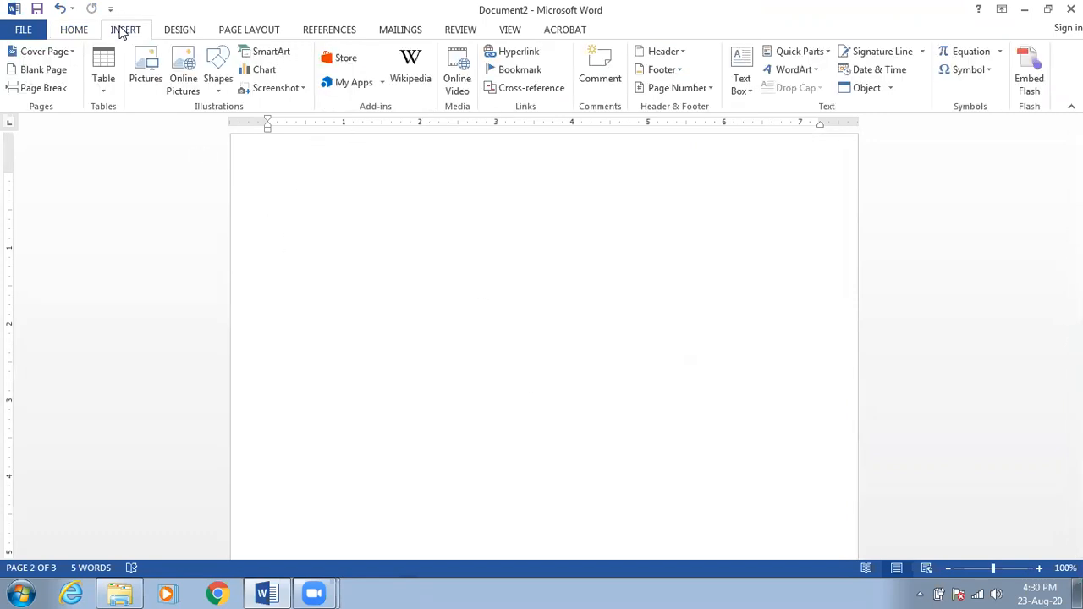
pyautogui.click(662, 71)
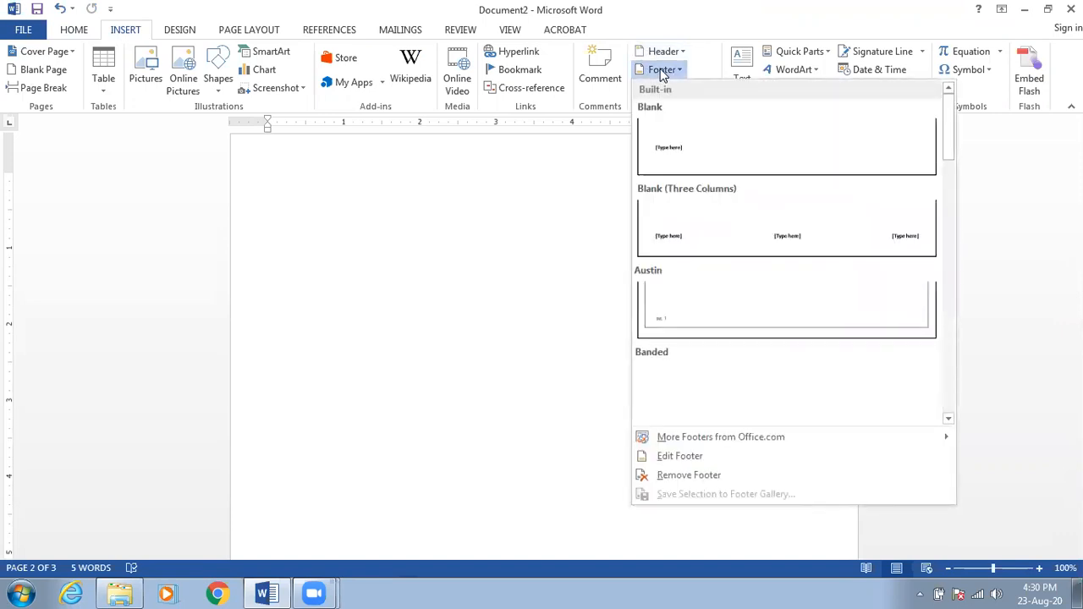
pyautogui.click(687, 153)
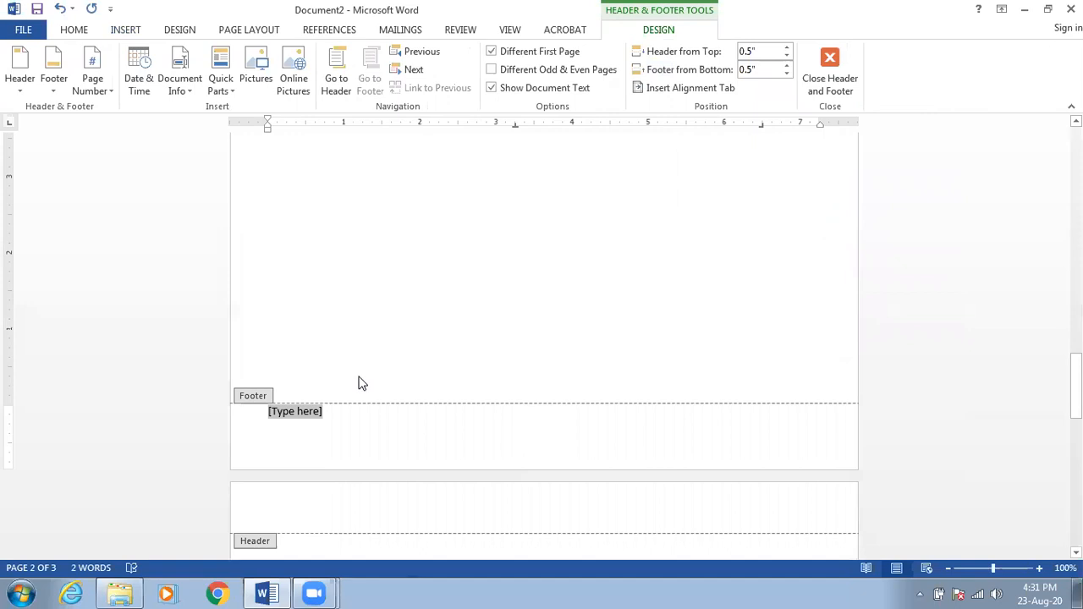
# Replace the footer's placeholder text with "Table Of Contents".
pyautogui.click(327, 423)
pyautogui.click(307, 418)
pyautogui.press('Delete')
pyautogui.write('Table')
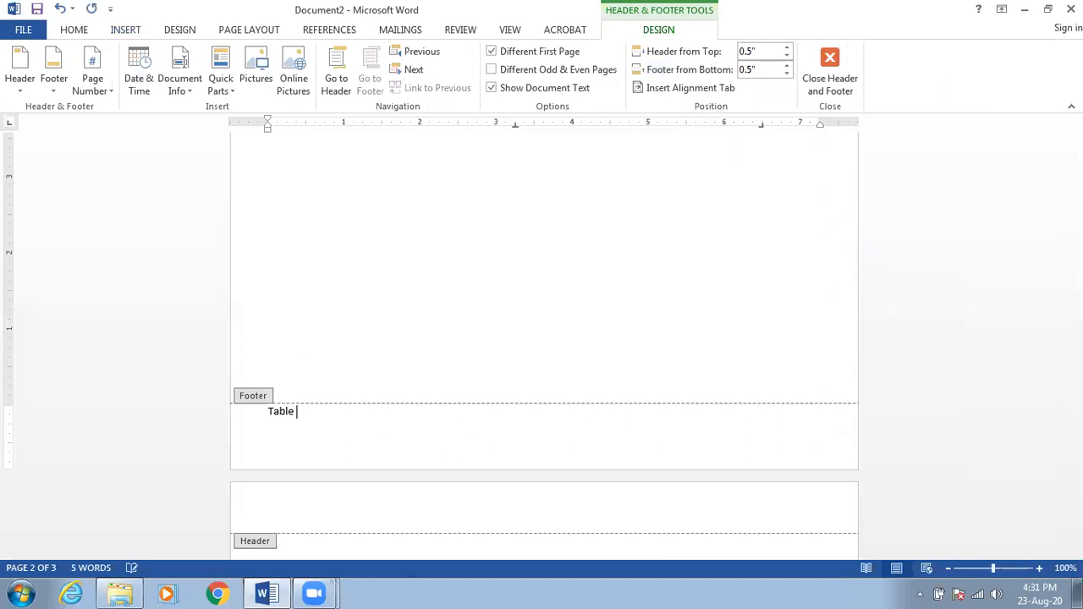
pyautogui.write(' Of Contents')
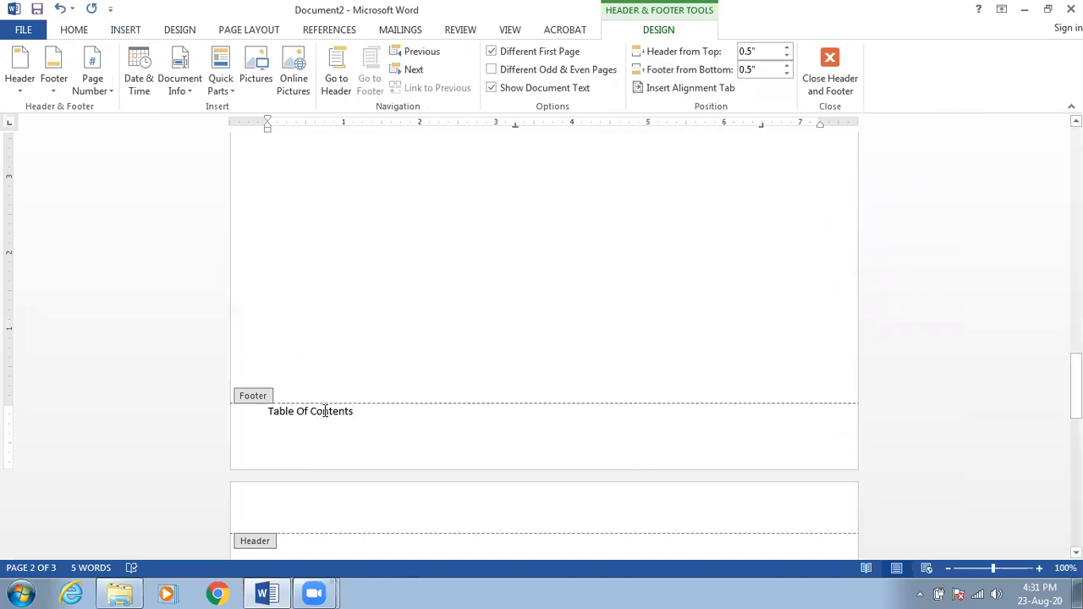
# Add a right-aligned line below the footer text and insert an Accent Bar 2 page number at the current position.
pyautogui.press('Return')
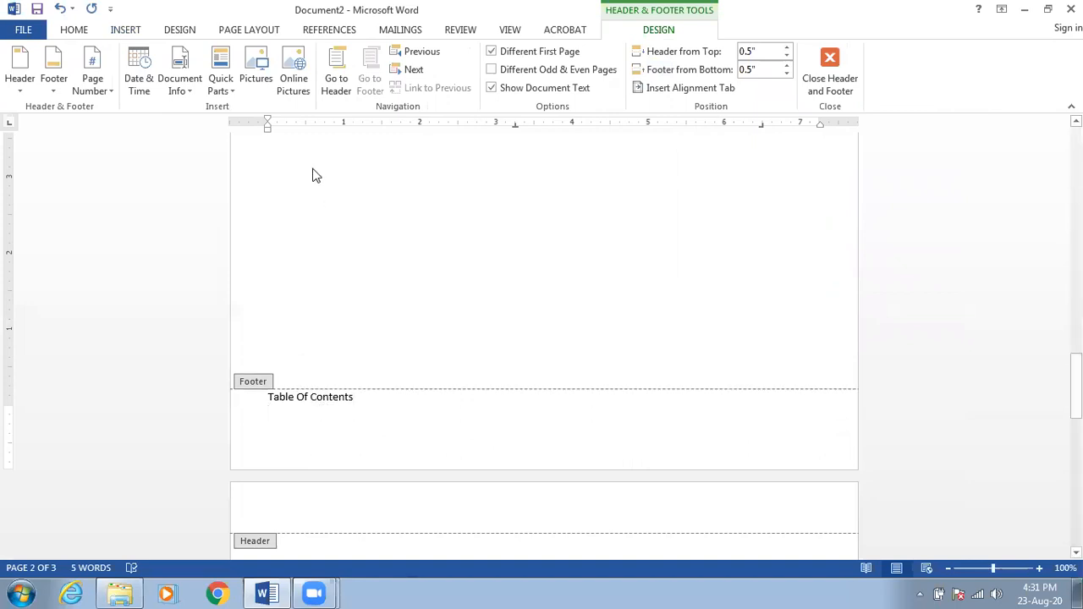
pyautogui.click(74, 29)
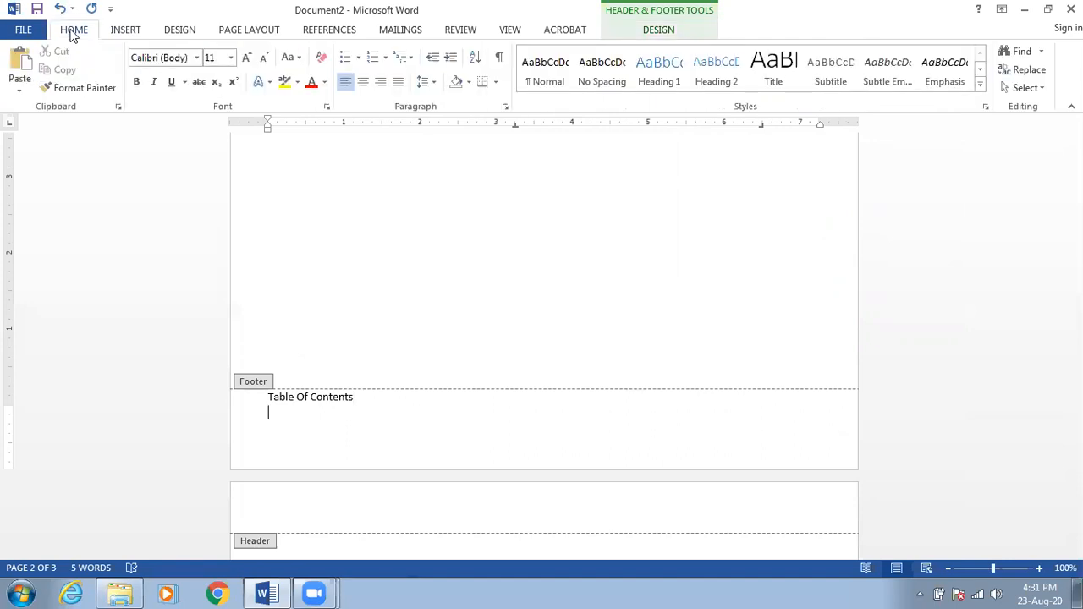
pyautogui.click(381, 82)
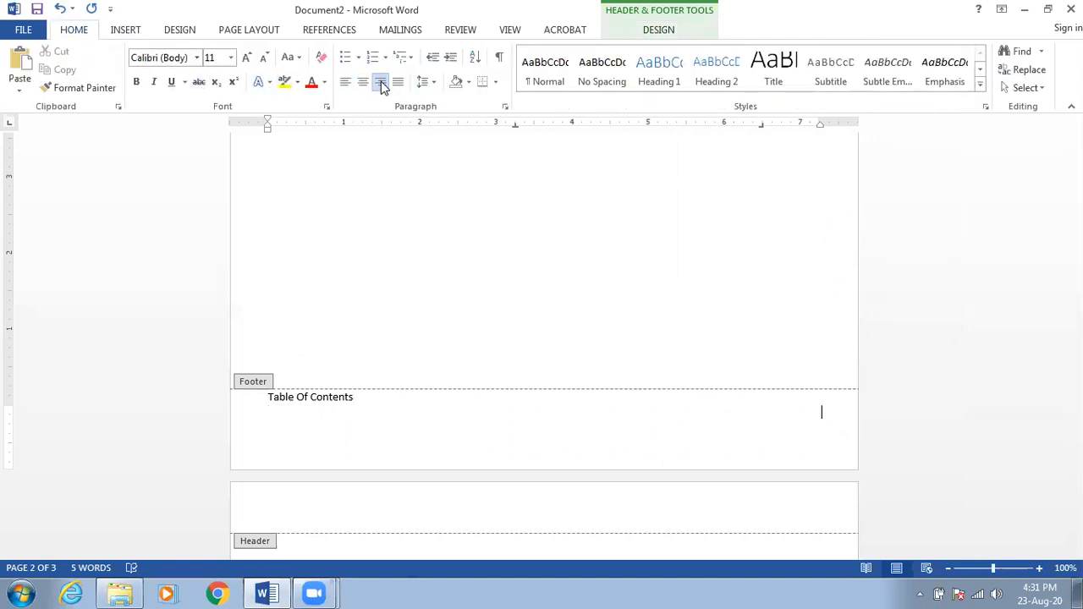
pyautogui.click(127, 32)
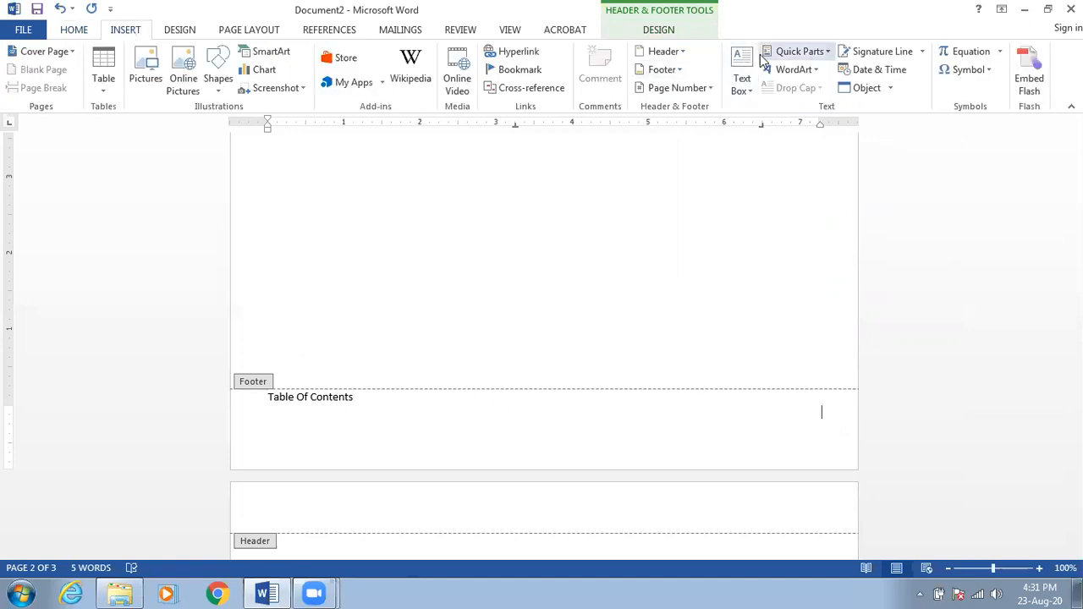
pyautogui.click(692, 87)
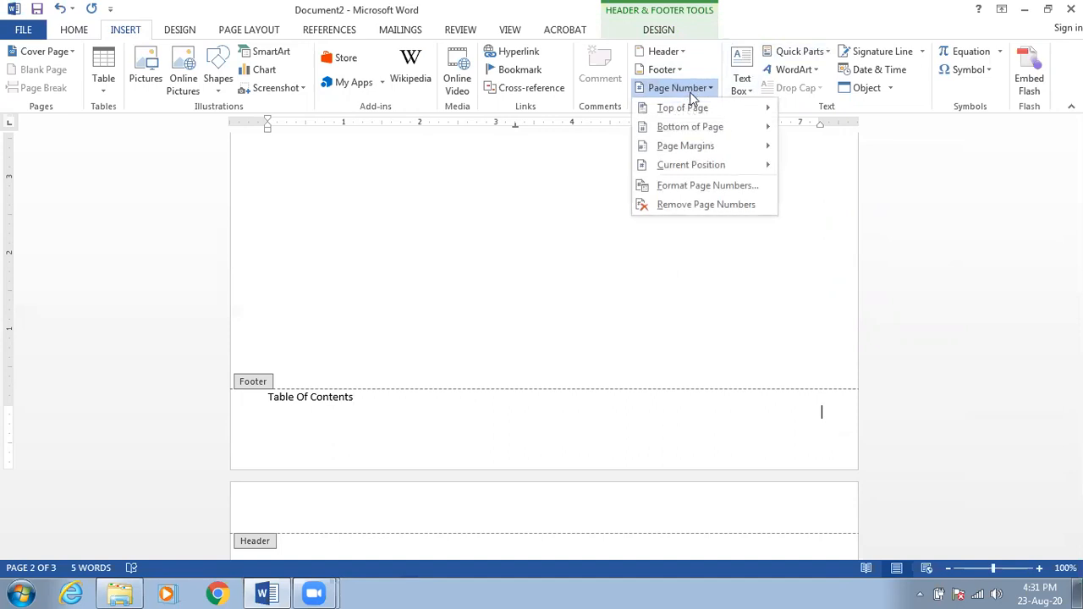
pyautogui.moveTo(696, 172)
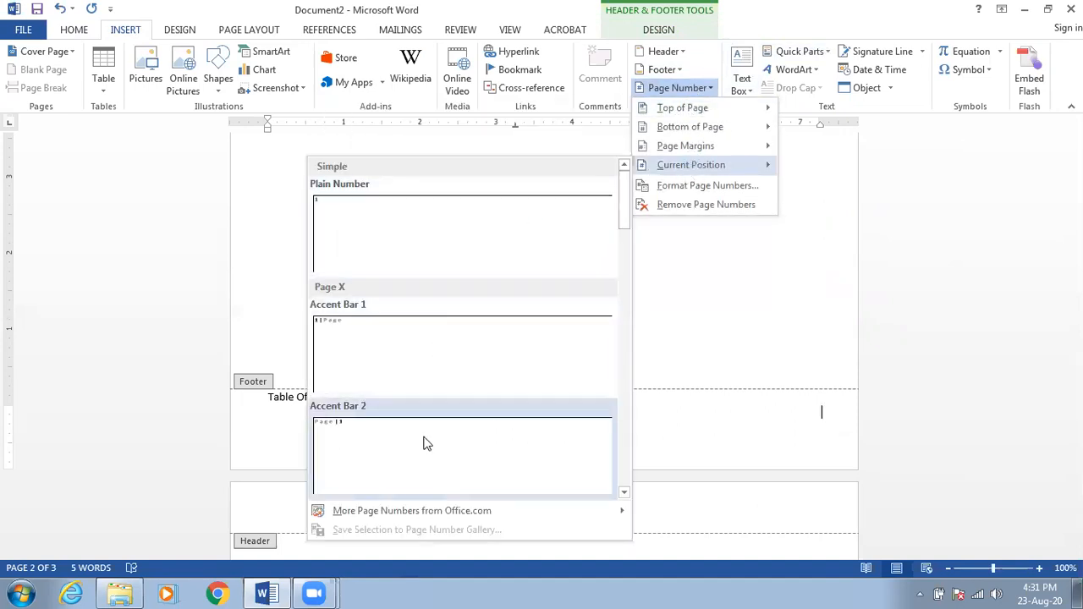
pyautogui.click(426, 444)
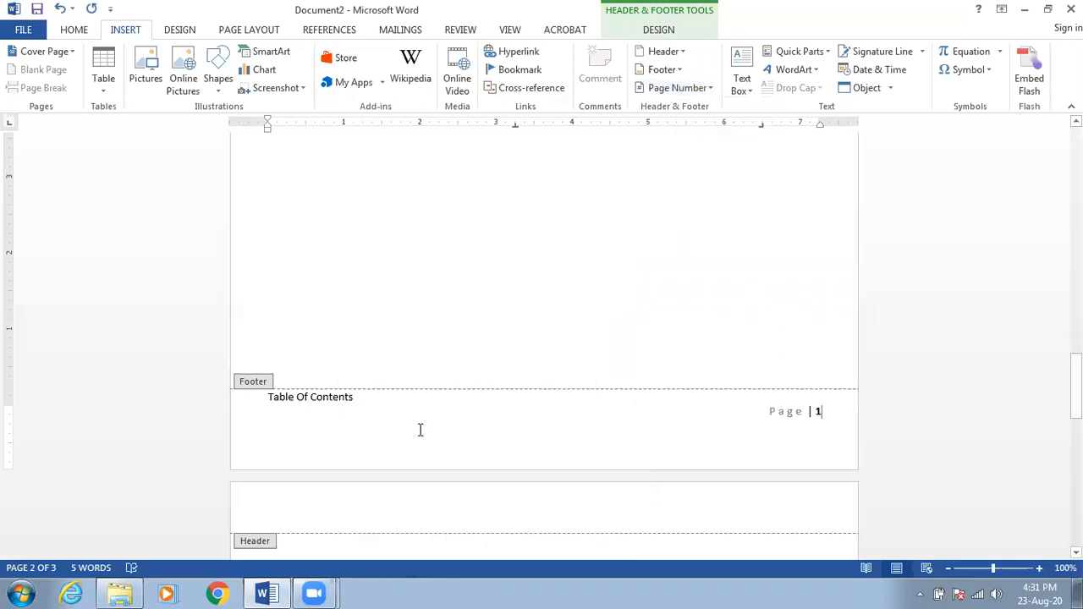
# Make the footer text "Table Of Contents" bold at 16 pt and return to the document body.
pyautogui.moveTo(366, 402); pyautogui.dragTo(273, 407)
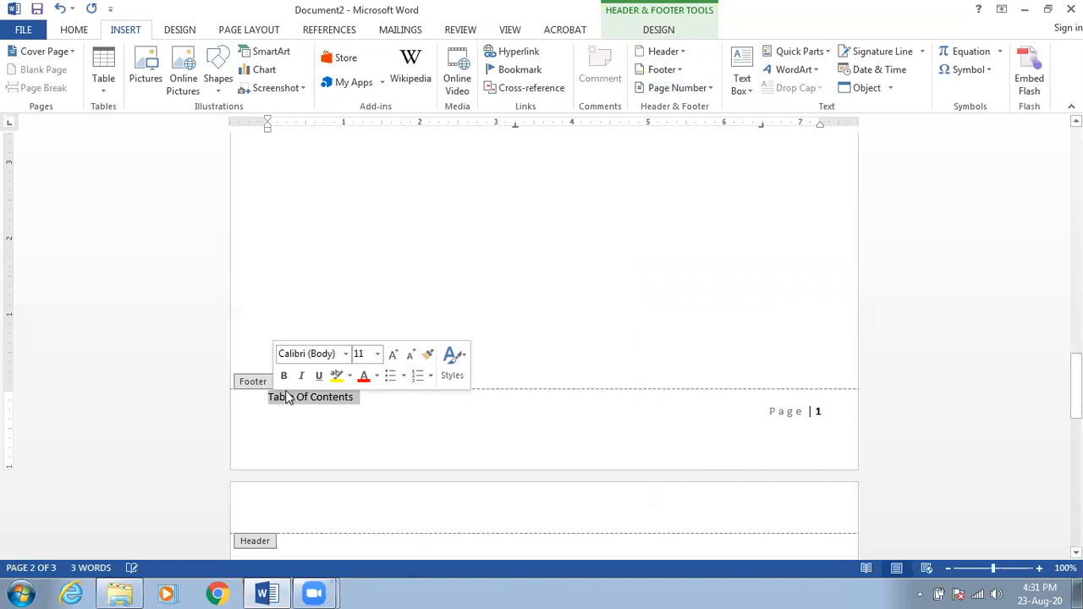
pyautogui.click(284, 376)
pyautogui.click(380, 355)
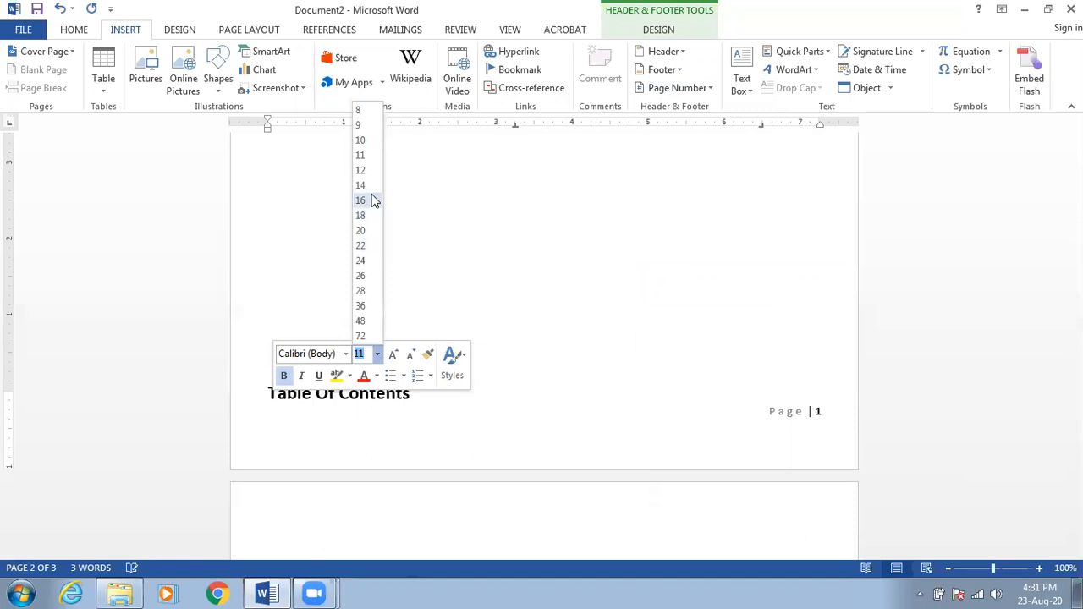
pyautogui.click(373, 200)
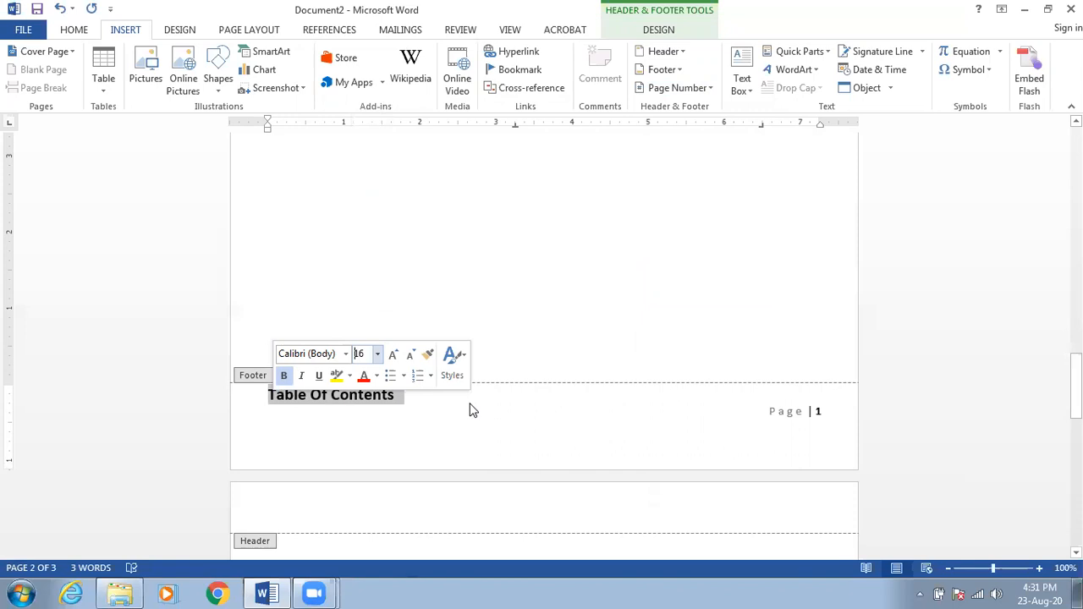
pyautogui.doubleClick(611, 265)
# Review the cover page and the second page, including its footer text and page number.
pyautogui.scroll(-3, 551, 293)
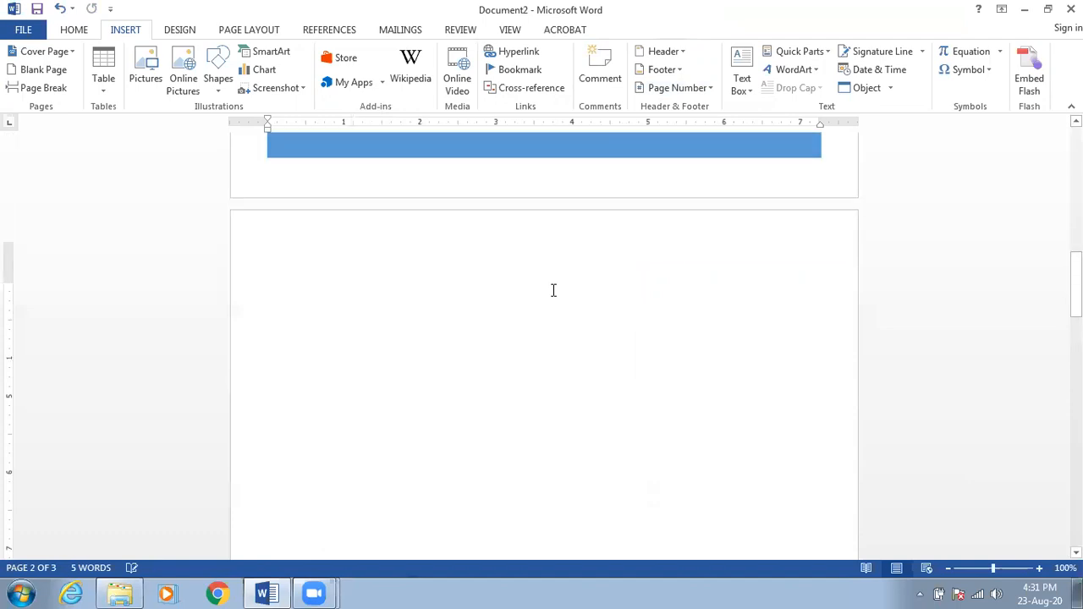
pyautogui.scroll(-3, 541, 312)
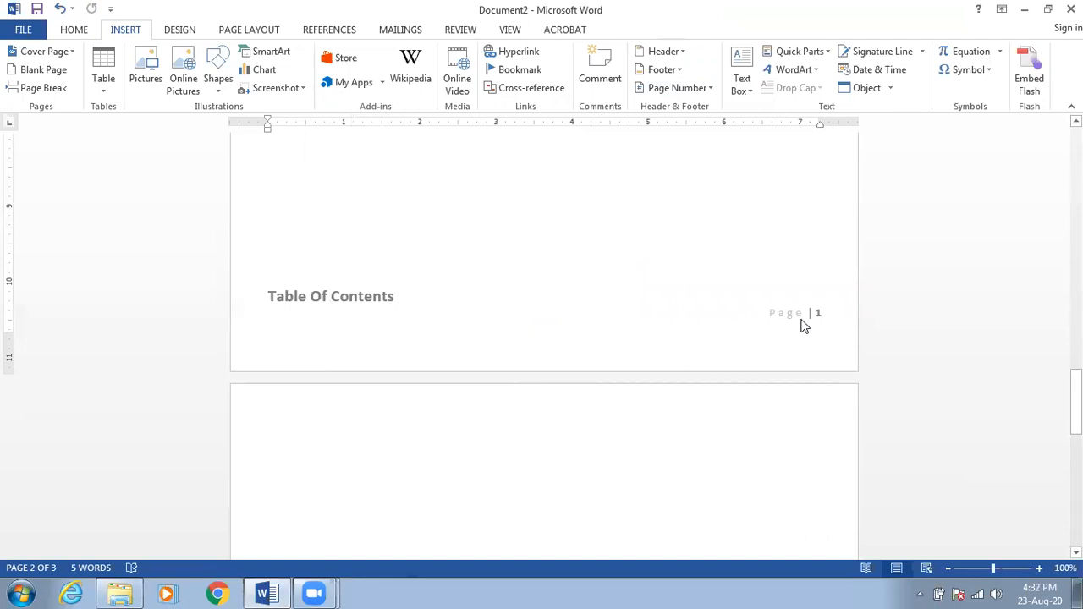
pyautogui.scroll(10, 570, 296)
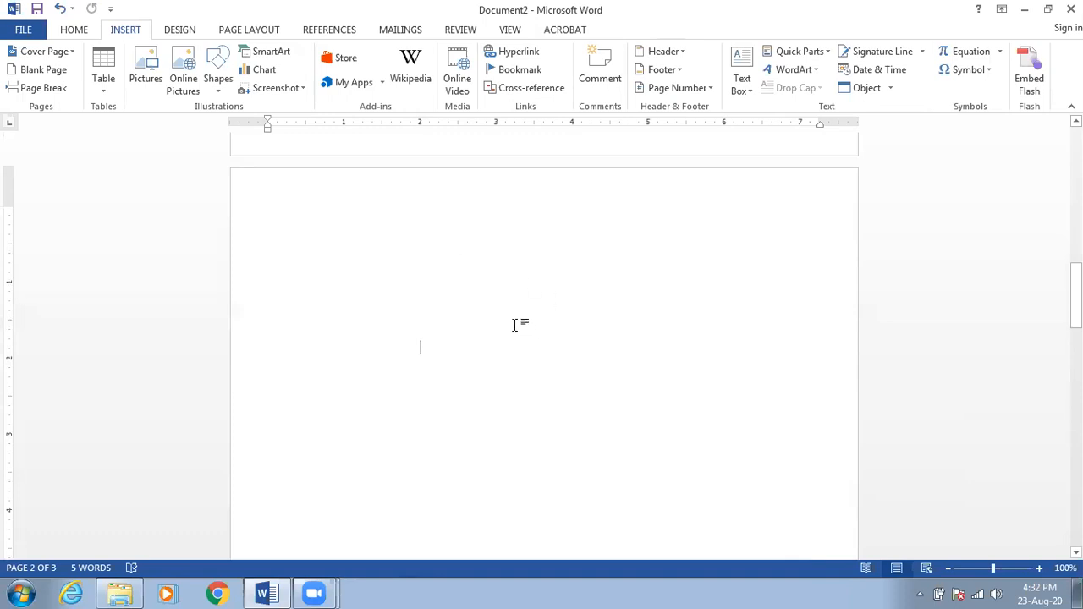
pyautogui.scroll(-1, 515, 325)
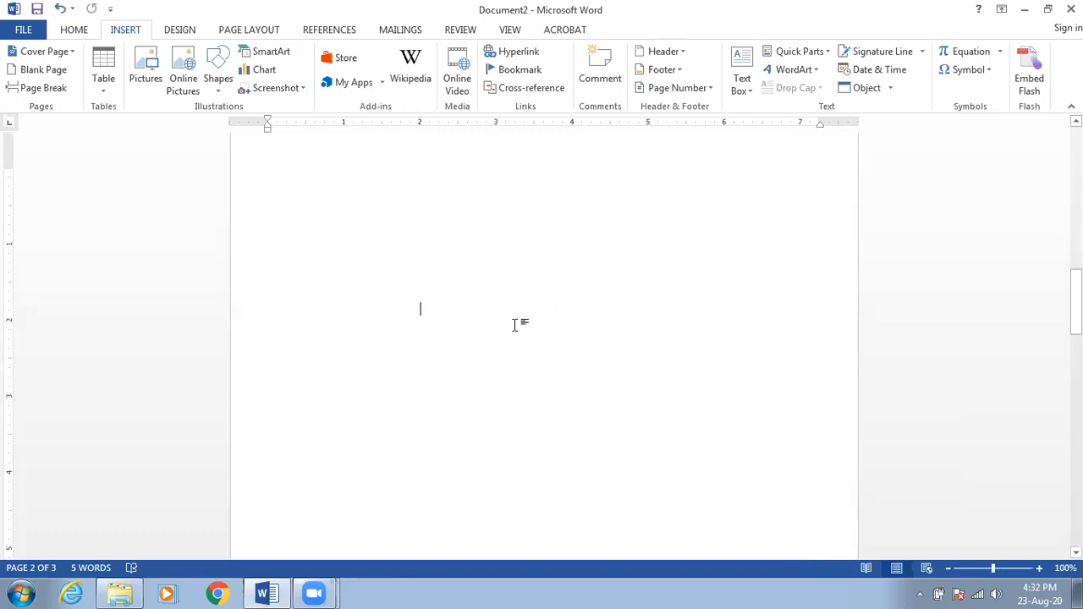
pyautogui.scroll(2, 515, 325)
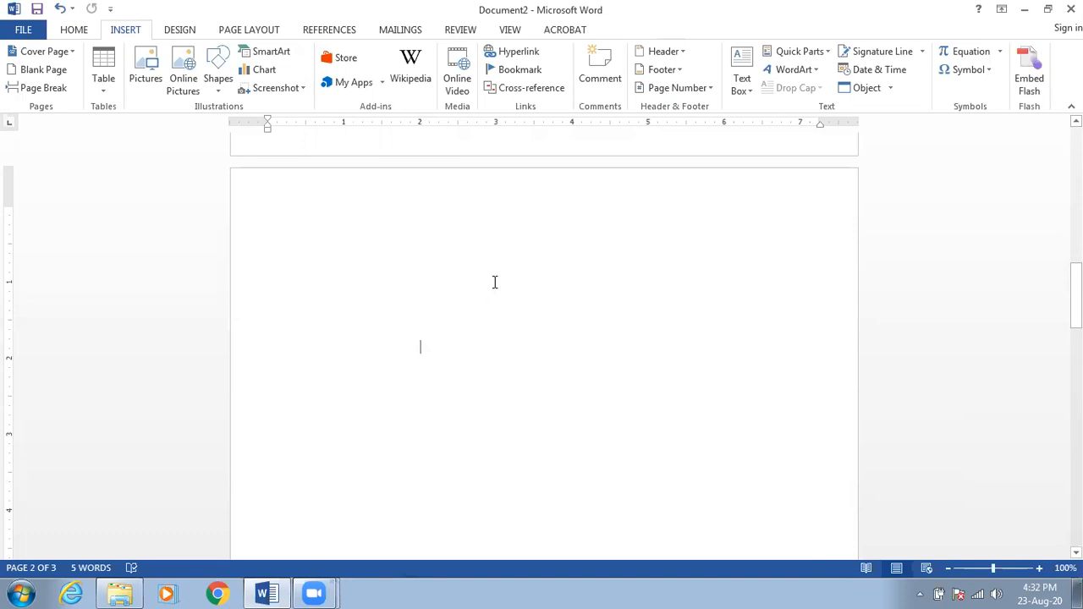
pyautogui.scroll(-10, 508, 314)
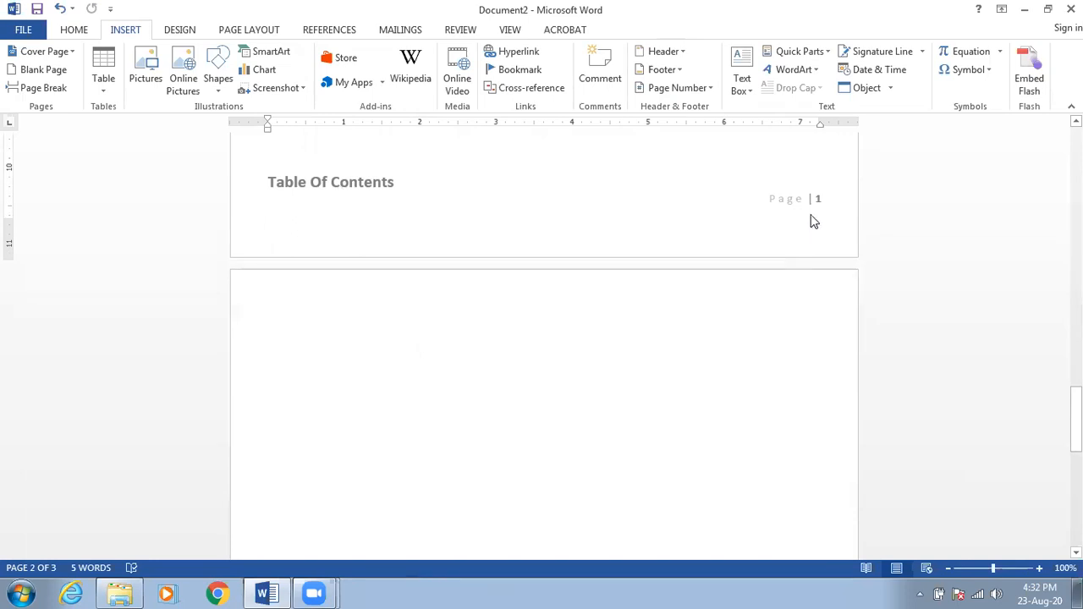
pyautogui.scroll(8, 755, 260)
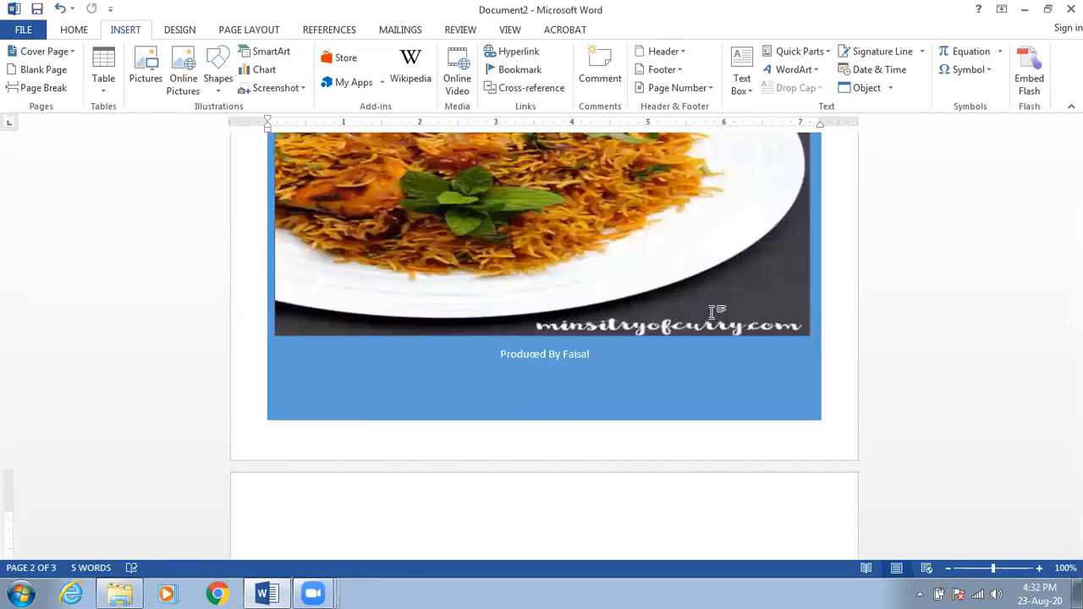
pyautogui.scroll(10, 631, 370)
pyautogui.scroll(3, 630, 373)
pyautogui.scroll(-10, 627, 370)
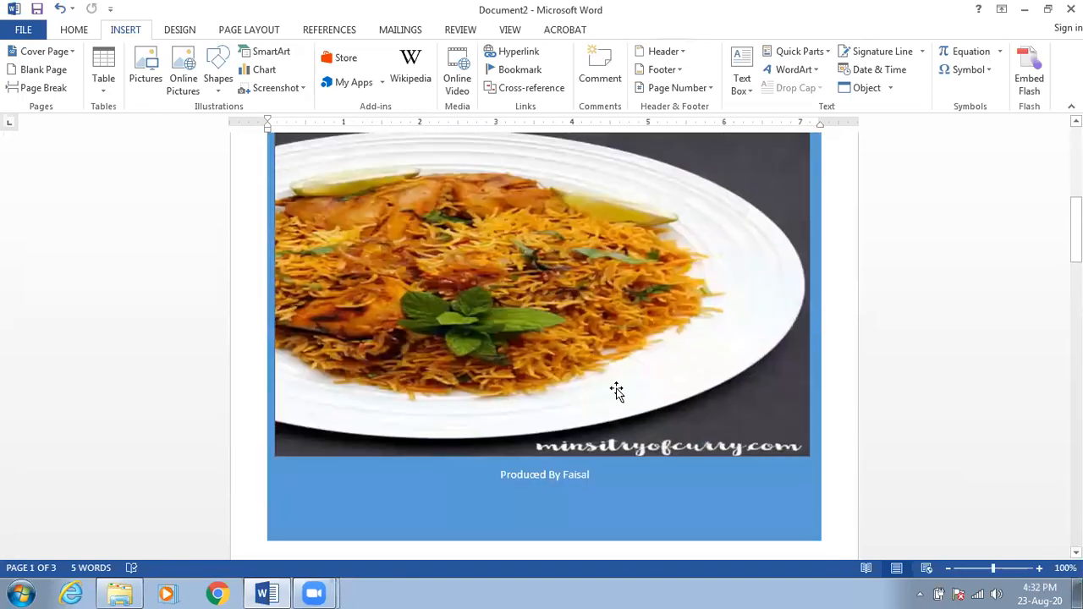
pyautogui.scroll(-10, 774, 454)
pyautogui.scroll(-8, 748, 463)
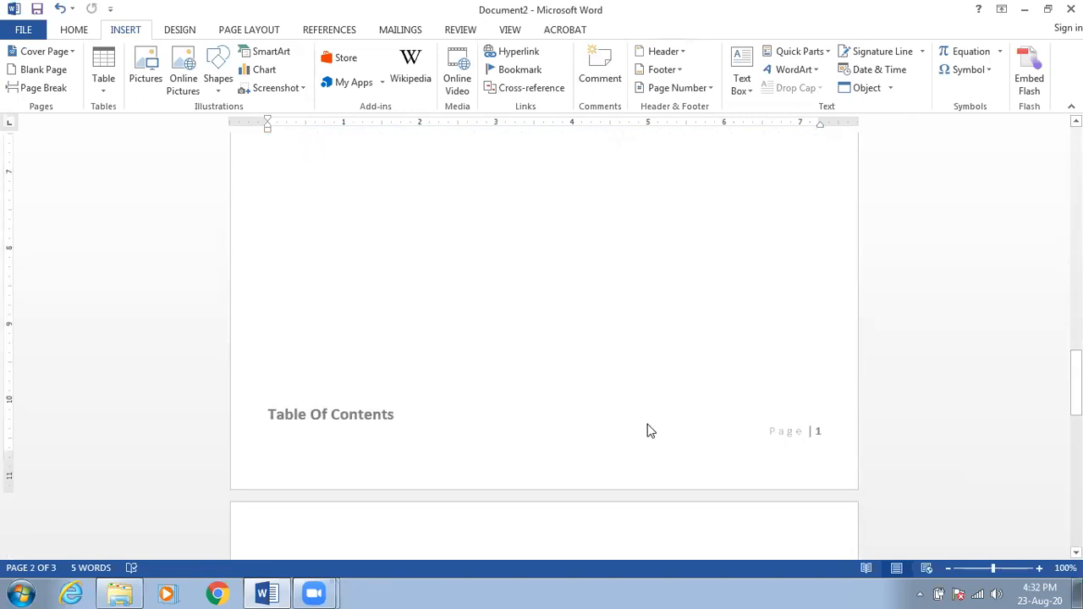
# Enter the title "Chicken Biryani" in the Heading 1 style on the third page.
pyautogui.scroll(-6, 645, 430)
pyautogui.click(488, 309)
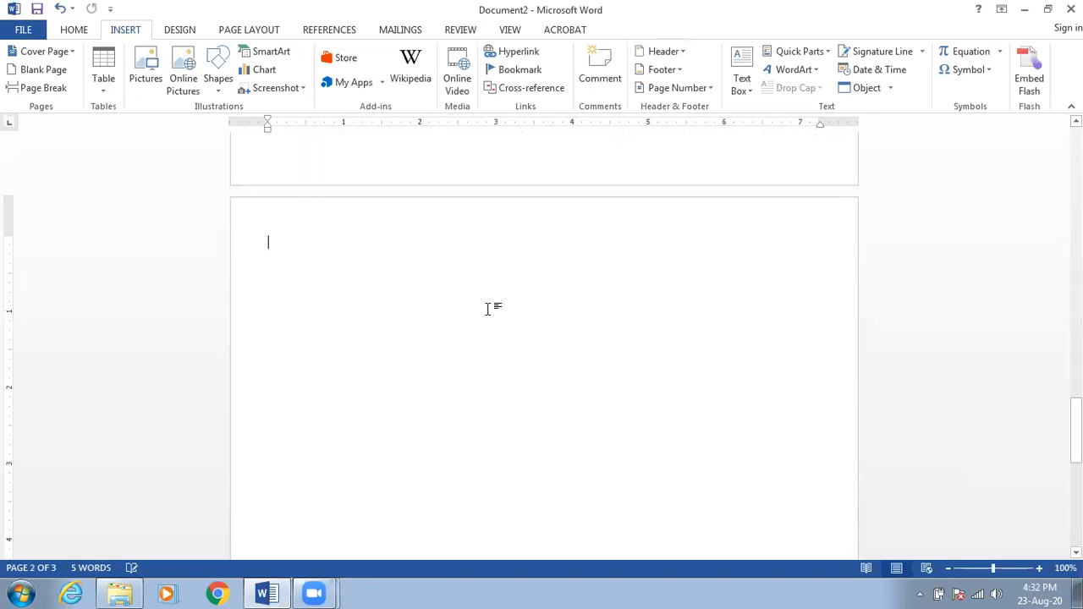
pyautogui.scroll(-1, 502, 307)
pyautogui.scroll(-1, 500, 306)
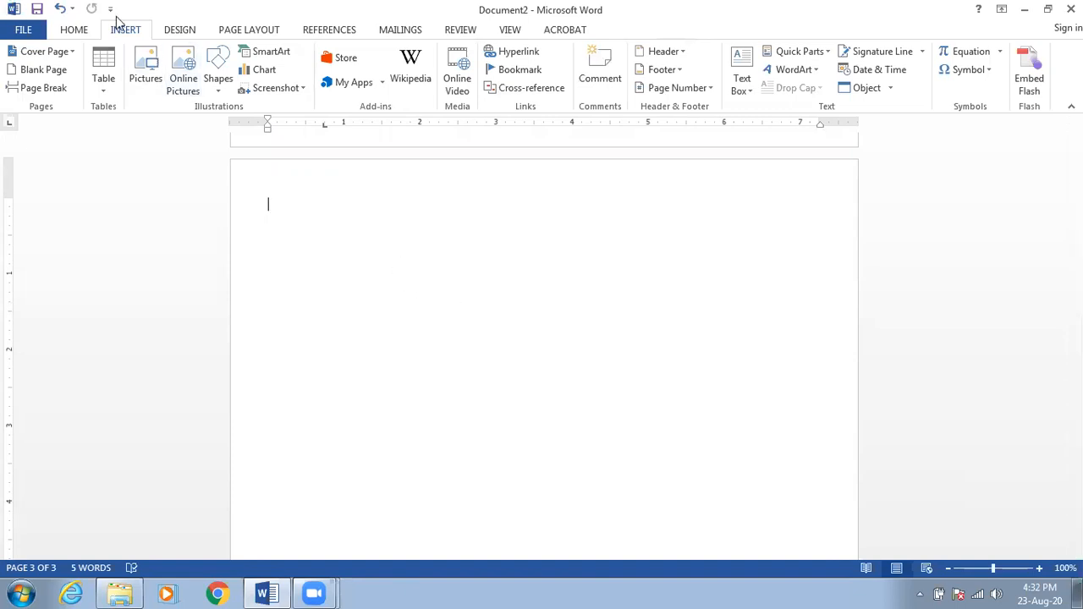
pyautogui.click(76, 33)
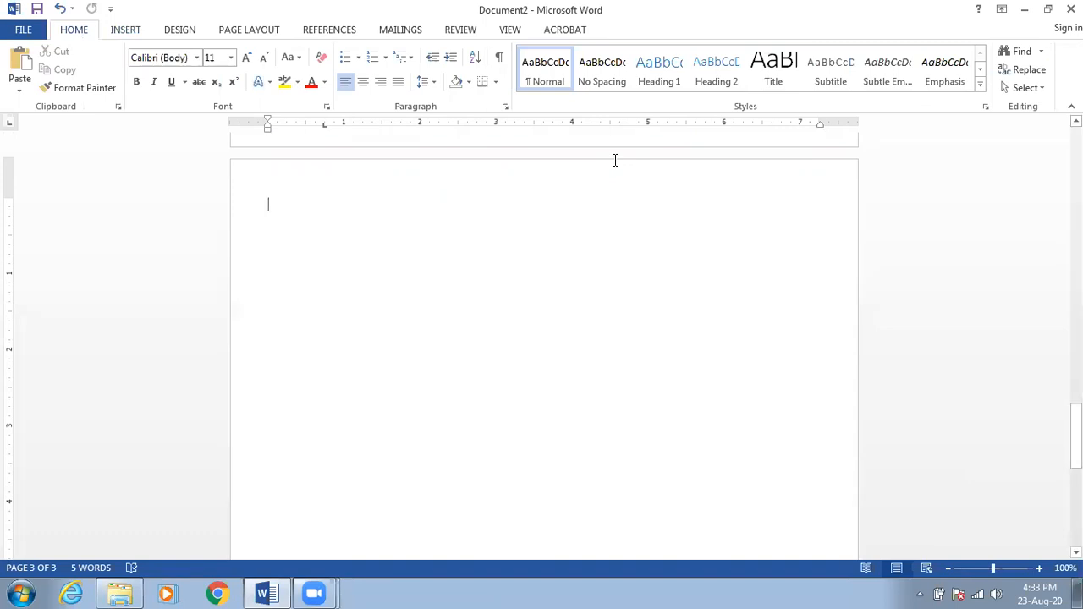
pyautogui.click(659, 76)
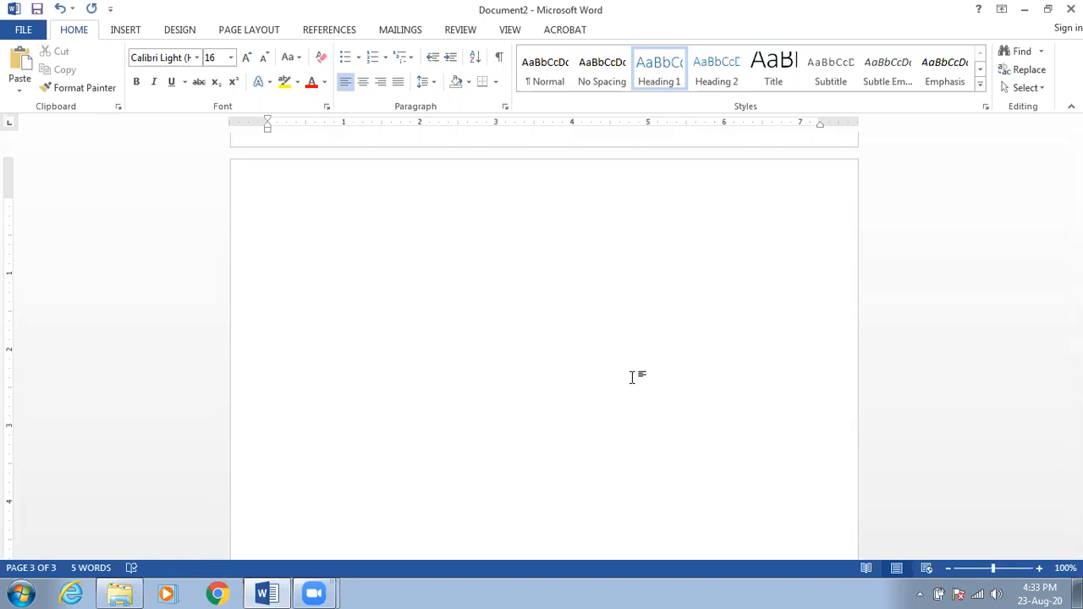
pyautogui.write('Chicken Biryani')
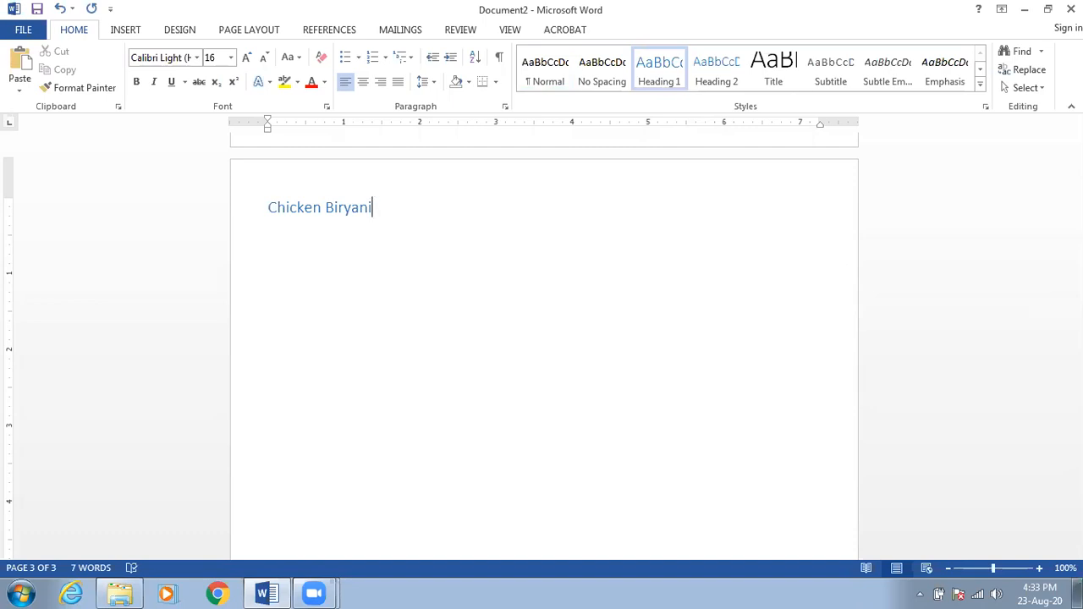
# Center the "Chicken Biryani" heading and make it bold at 48 pt.
pyautogui.click(363, 84)
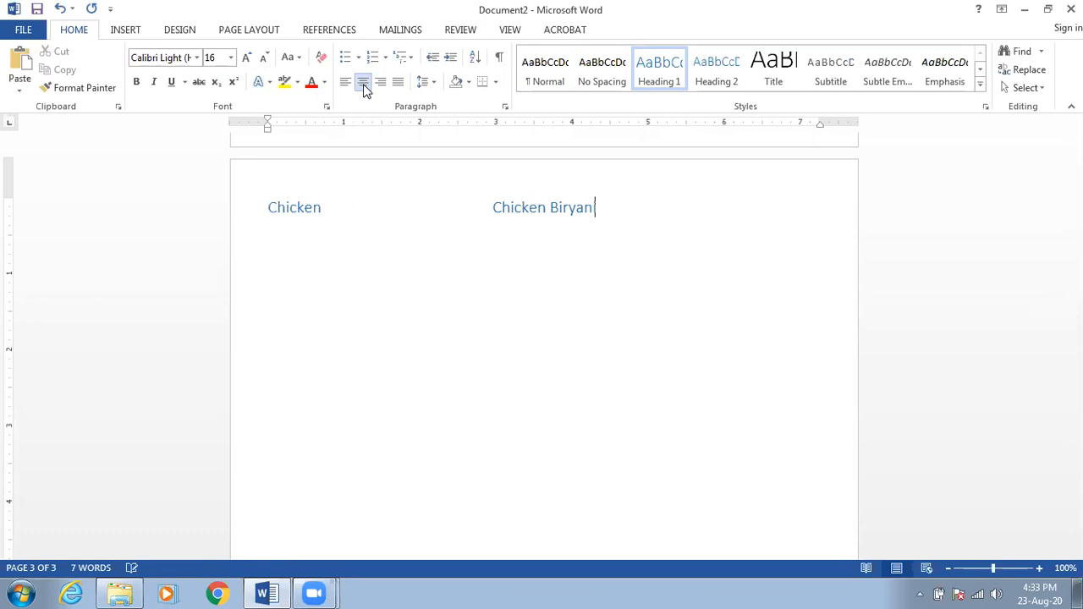
pyautogui.moveTo(624, 204); pyautogui.dragTo(471, 206)
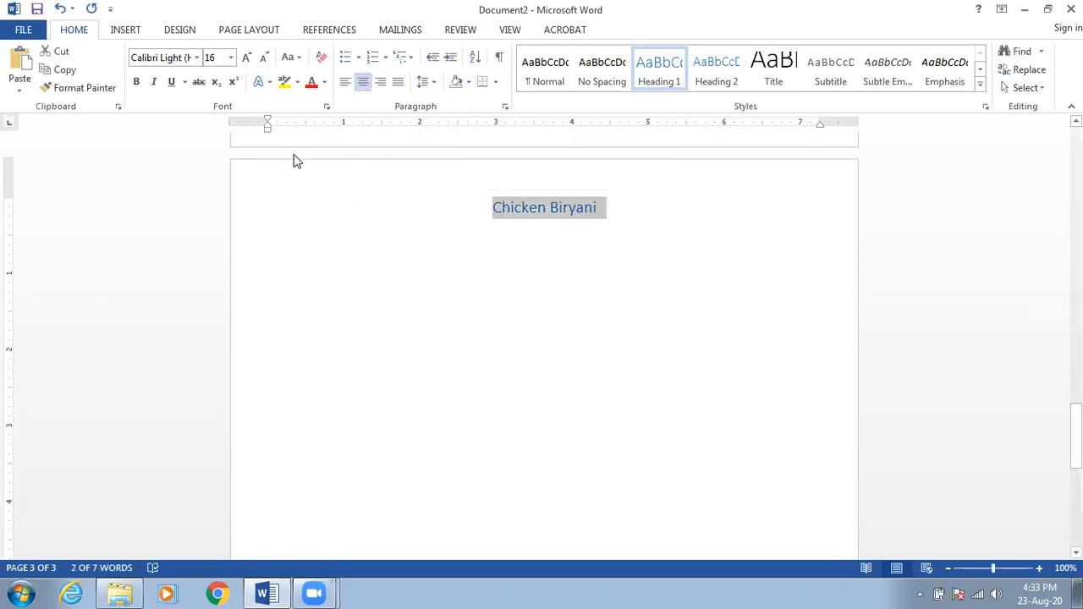
pyautogui.click(138, 82)
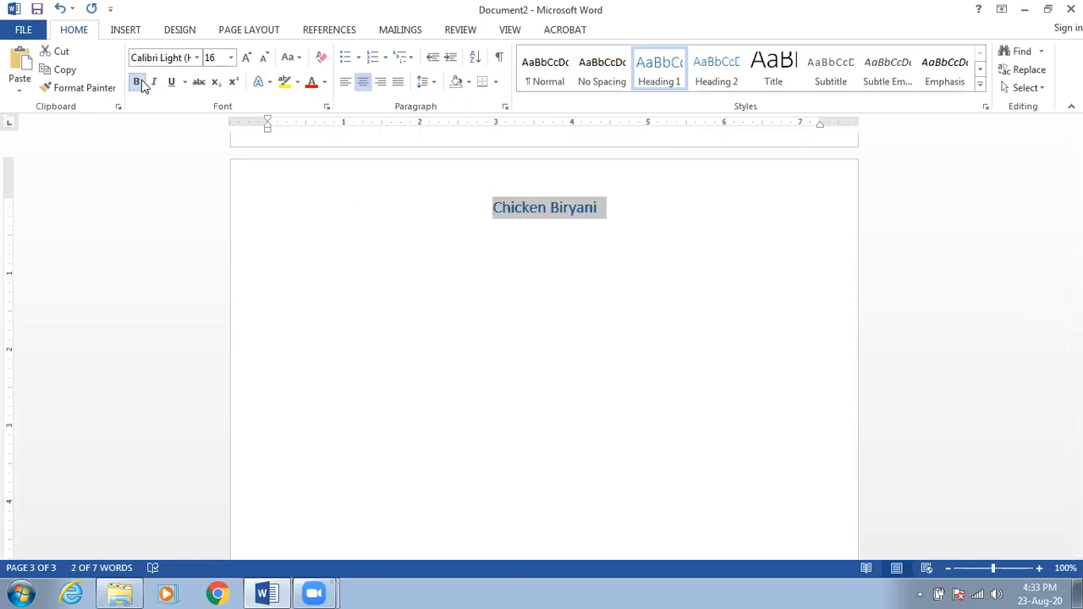
pyautogui.click(230, 64)
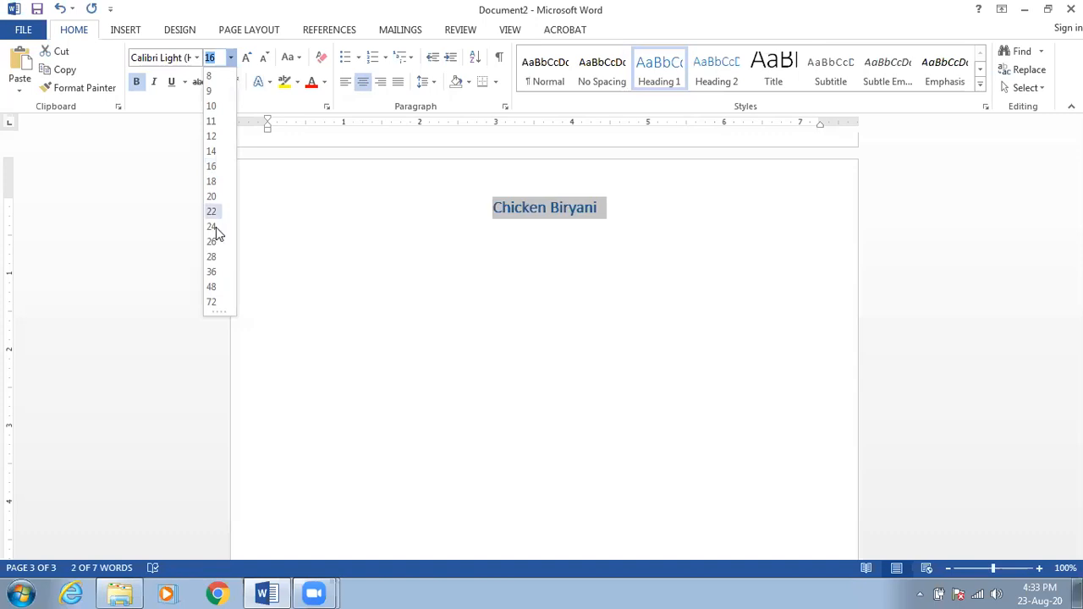
pyautogui.click(222, 292)
pyautogui.click(581, 317)
pyautogui.click(741, 235)
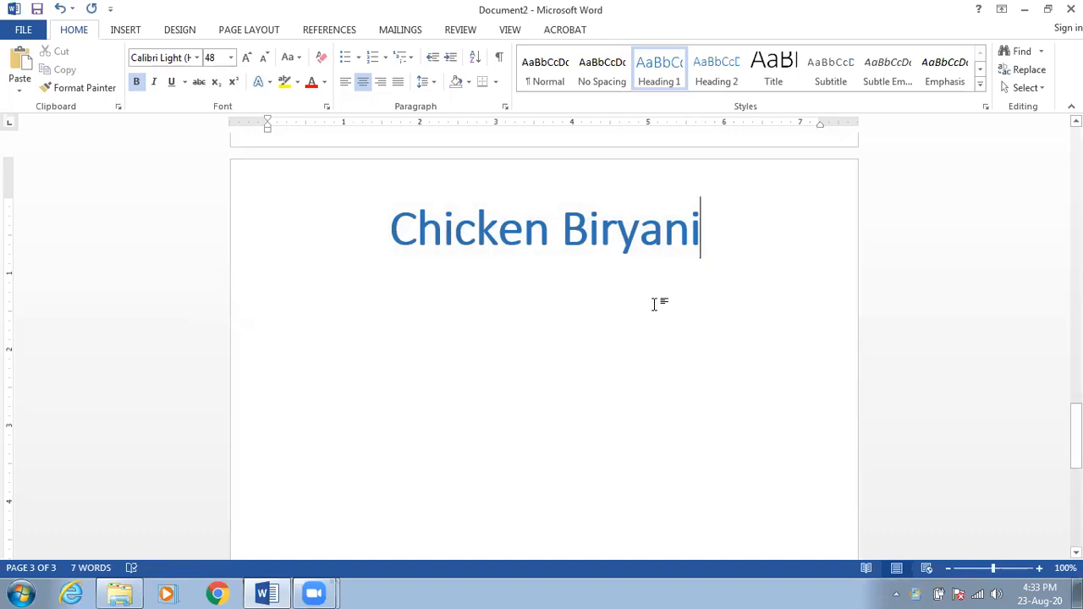
# On a new line below the heading, insert an online picture from a "Chicken Biryani" Bing search, showing chicken and egg on yellow rice.
pyautogui.press('Return')
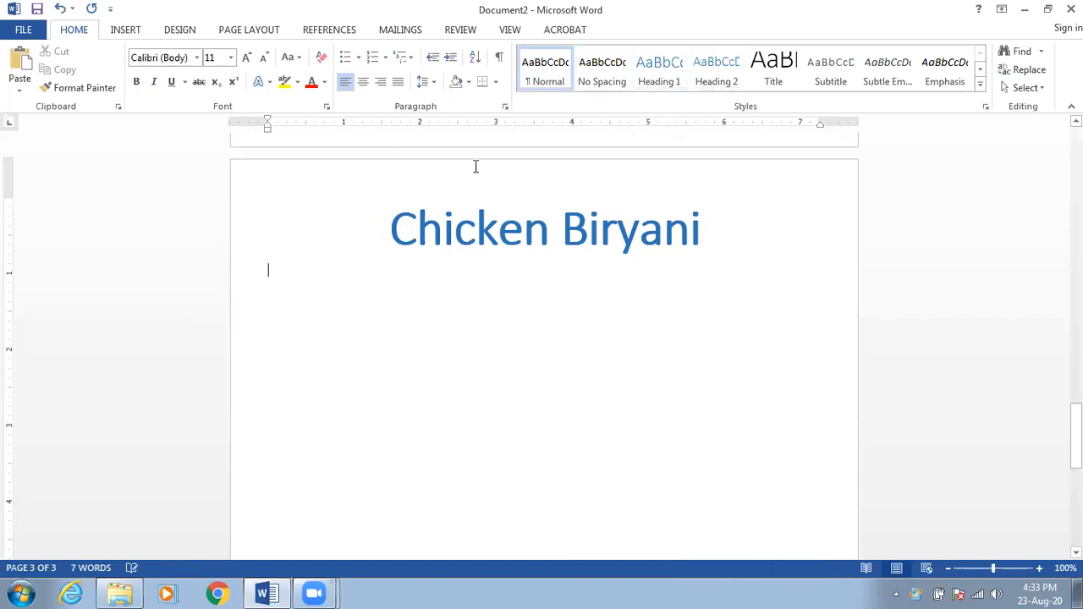
pyautogui.click(127, 32)
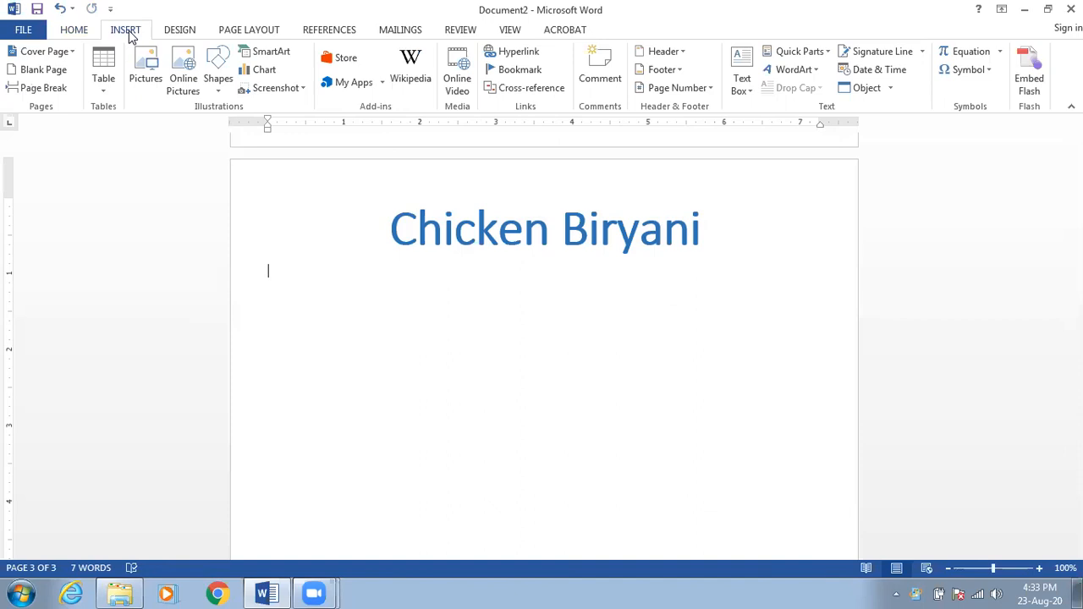
pyautogui.click(182, 77)
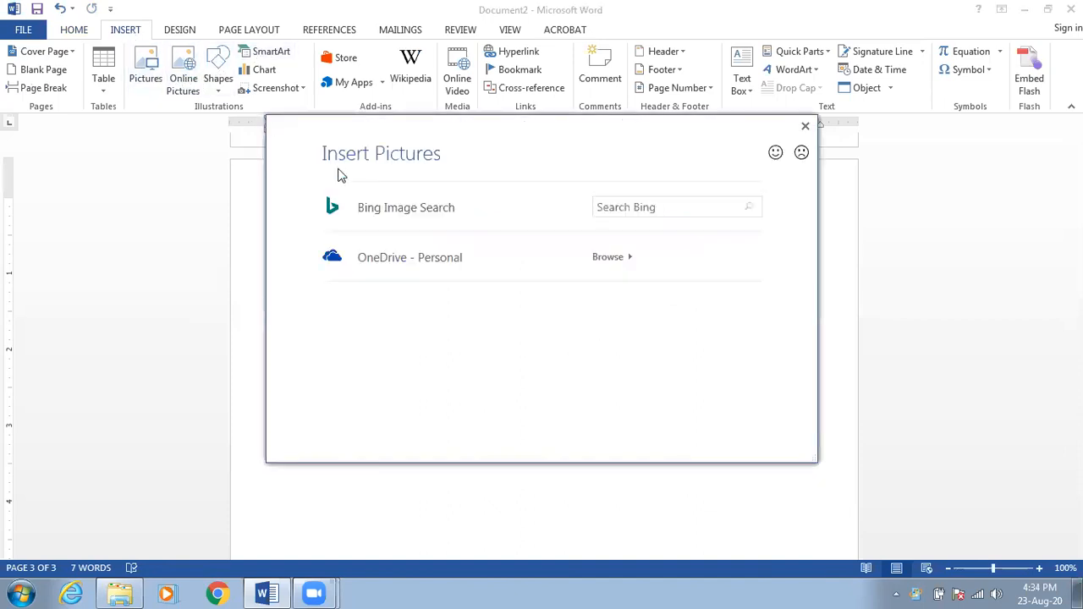
pyautogui.click(686, 216)
pyautogui.write('Chicken Biryani')
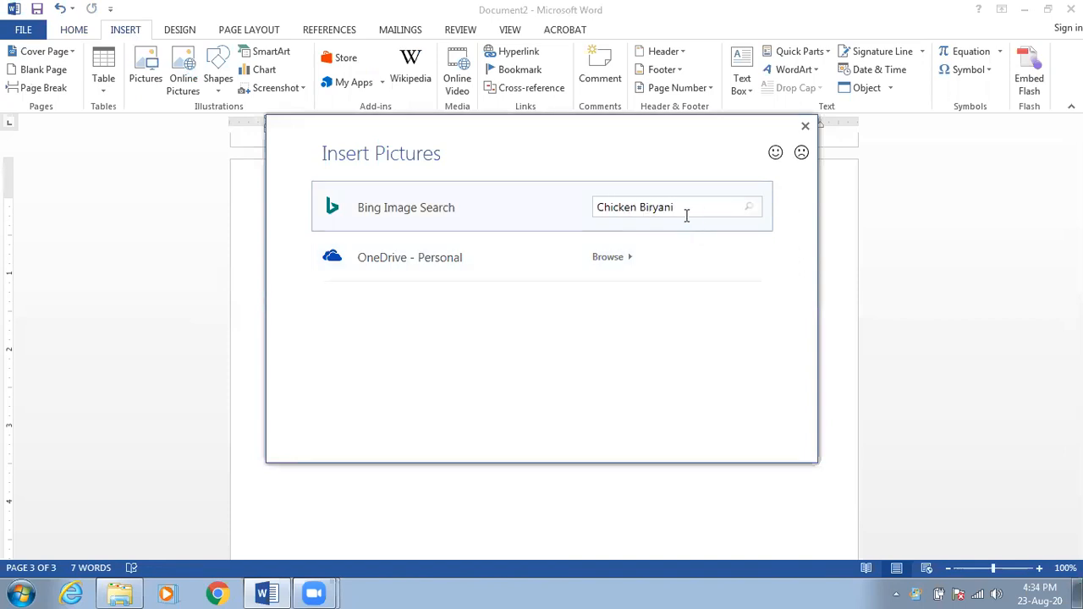
pyautogui.press('Return')
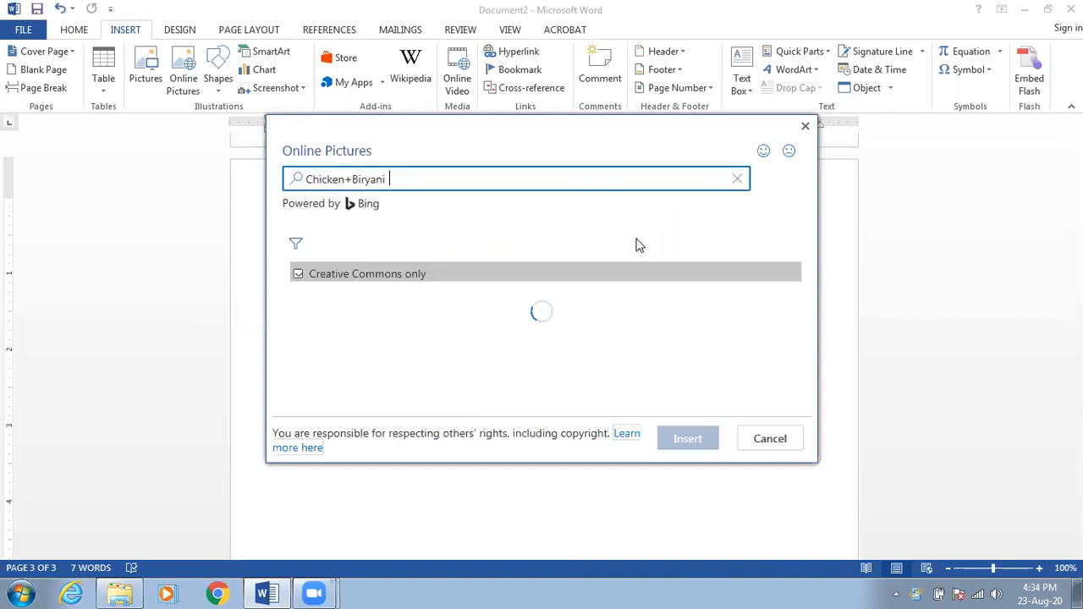
pyautogui.doubleClick(528, 380)
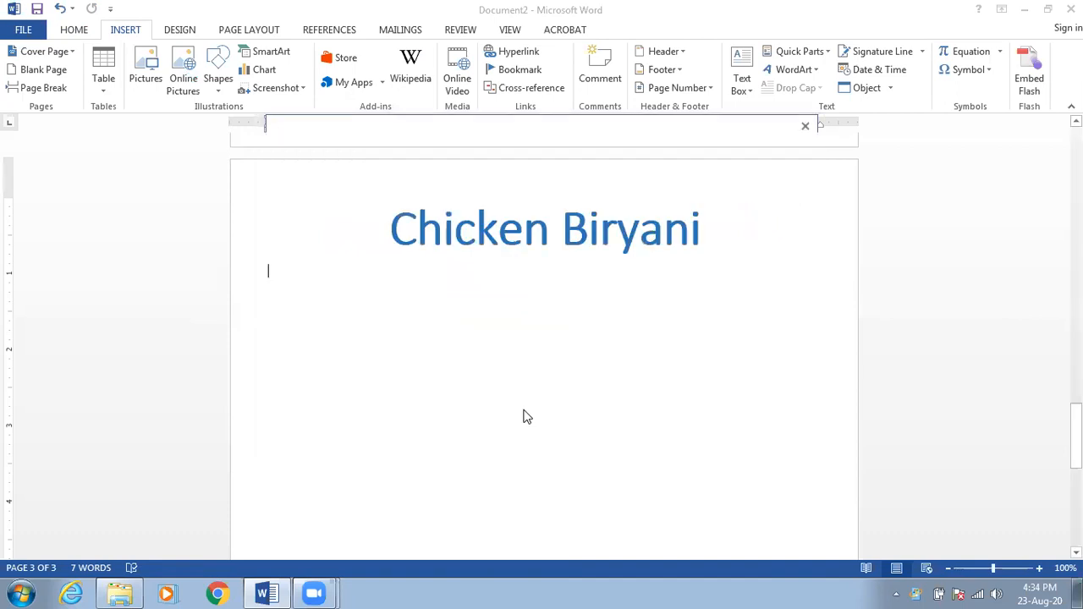
pyautogui.scroll(-4, 525, 347)
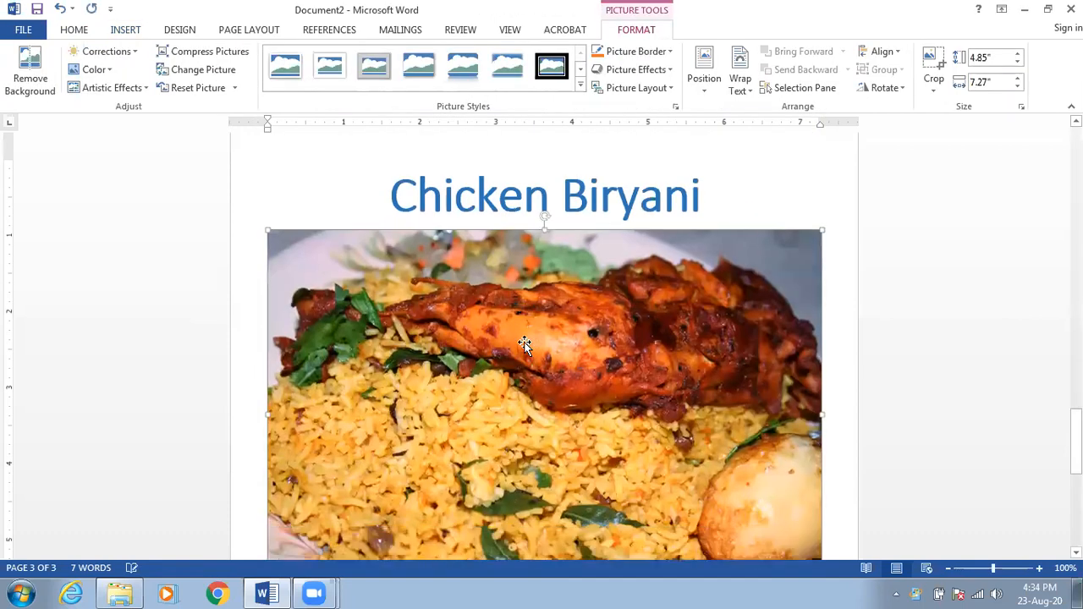
pyautogui.scroll(3, 523, 345)
pyautogui.scroll(-5, 523, 344)
pyautogui.scroll(-3, 523, 347)
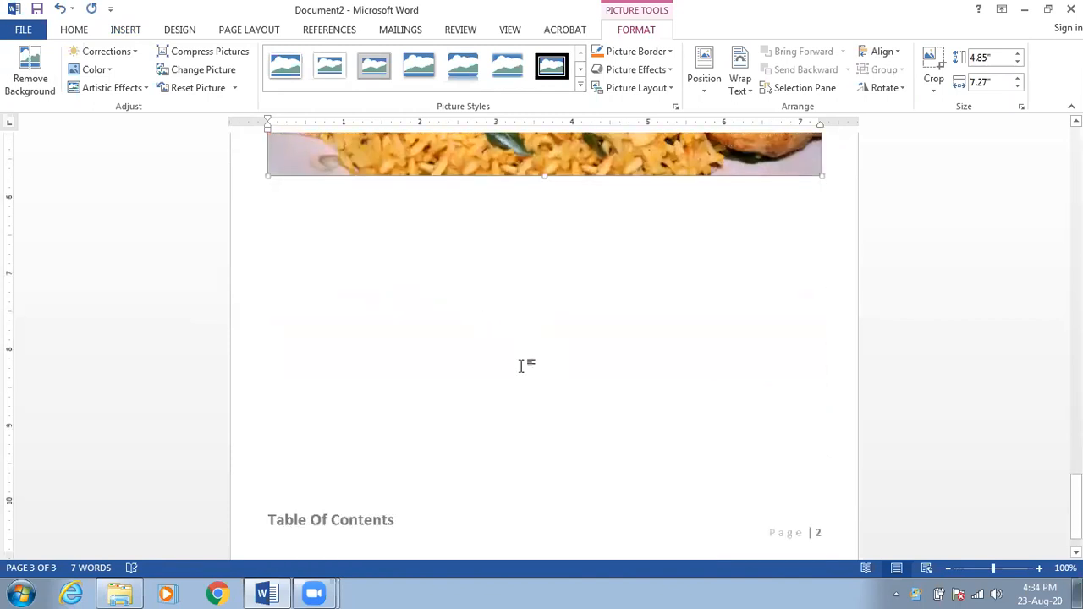
pyautogui.click(303, 211)
pyautogui.scroll(6, 283, 201)
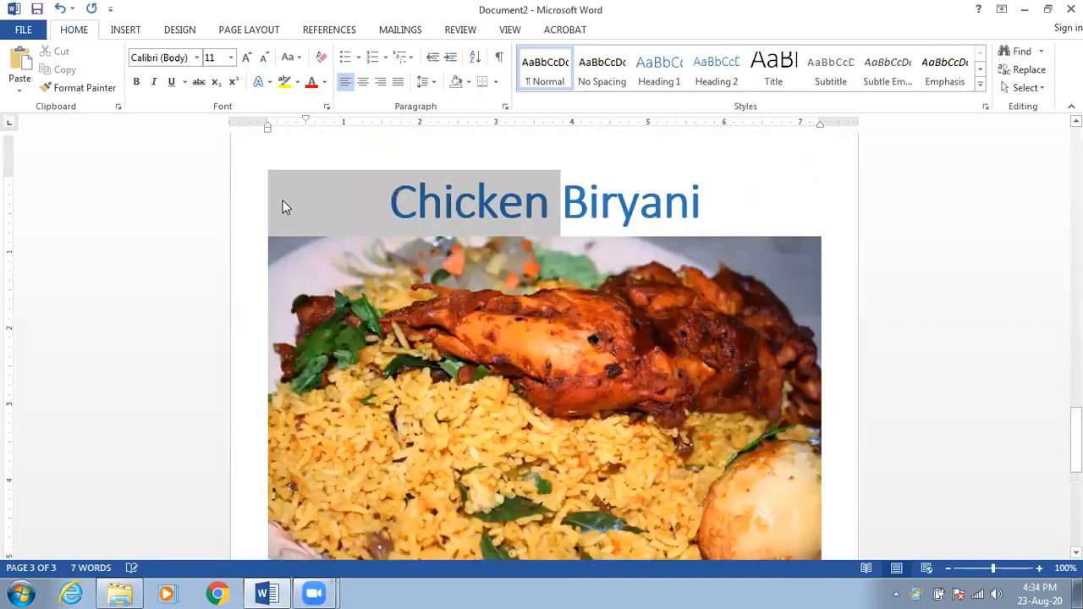
pyautogui.scroll(-1, 296, 263)
pyautogui.scroll(-6, 296, 261)
pyautogui.hotkey('ctrl', 'z')
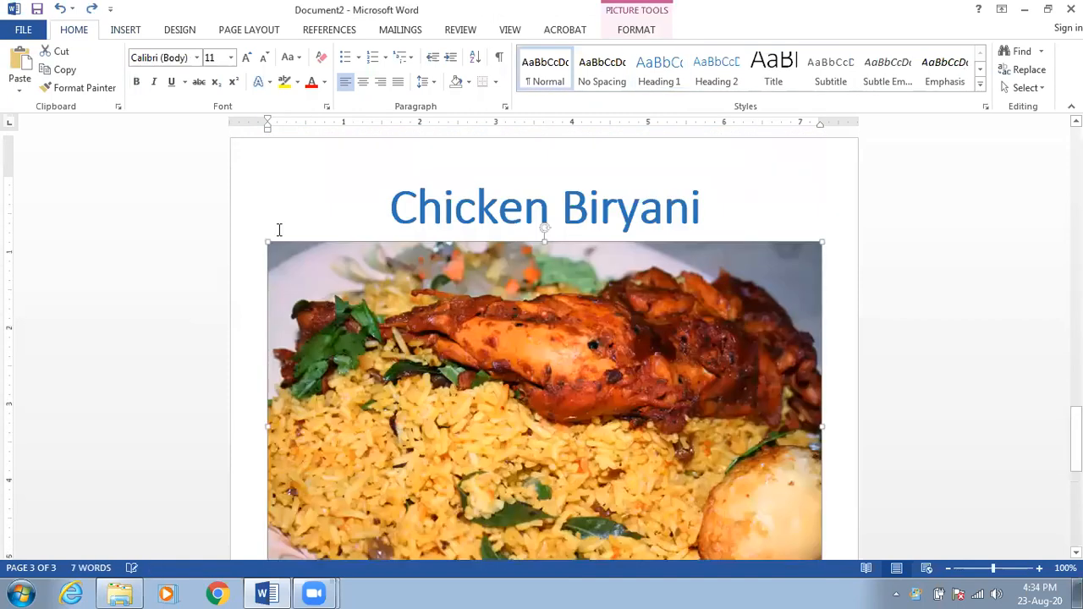
# Add a "Recipe:" line below the Chicken Biryani picture, with its first-line indent moved back to the margin.
pyautogui.scroll(-6, 328, 290)
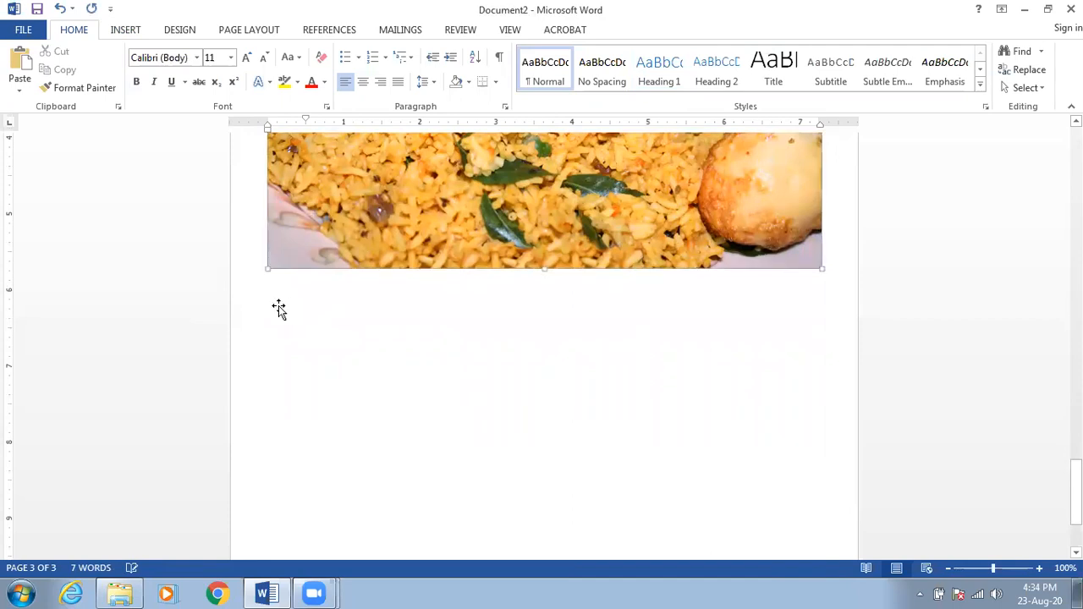
pyautogui.scroll(6, 278, 313)
pyautogui.scroll(-6, 277, 320)
pyautogui.doubleClick(272, 375)
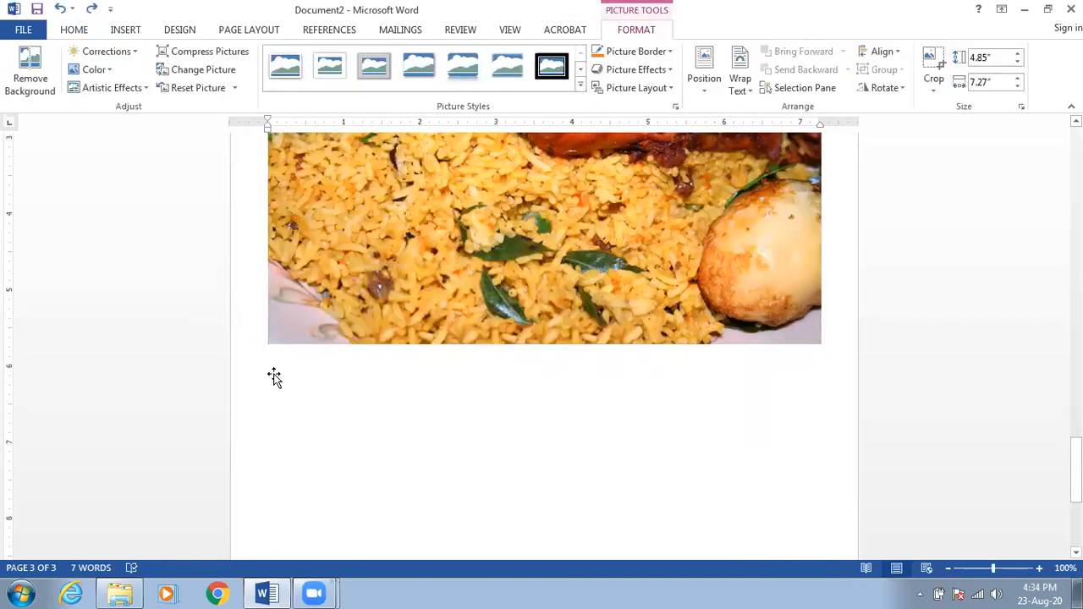
pyautogui.scroll(-4, 288, 375)
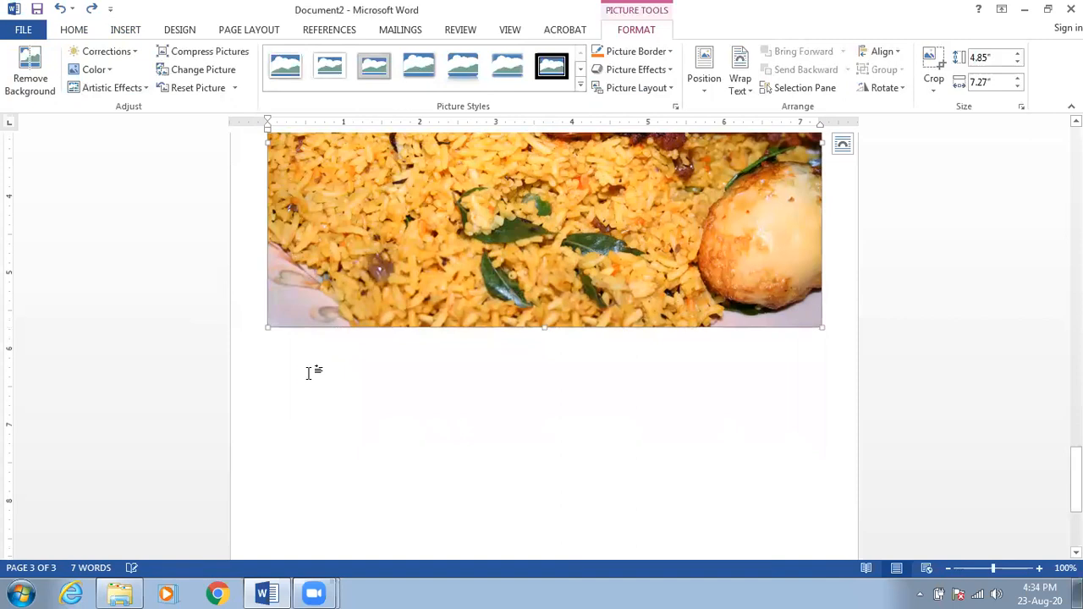
pyautogui.click(309, 372)
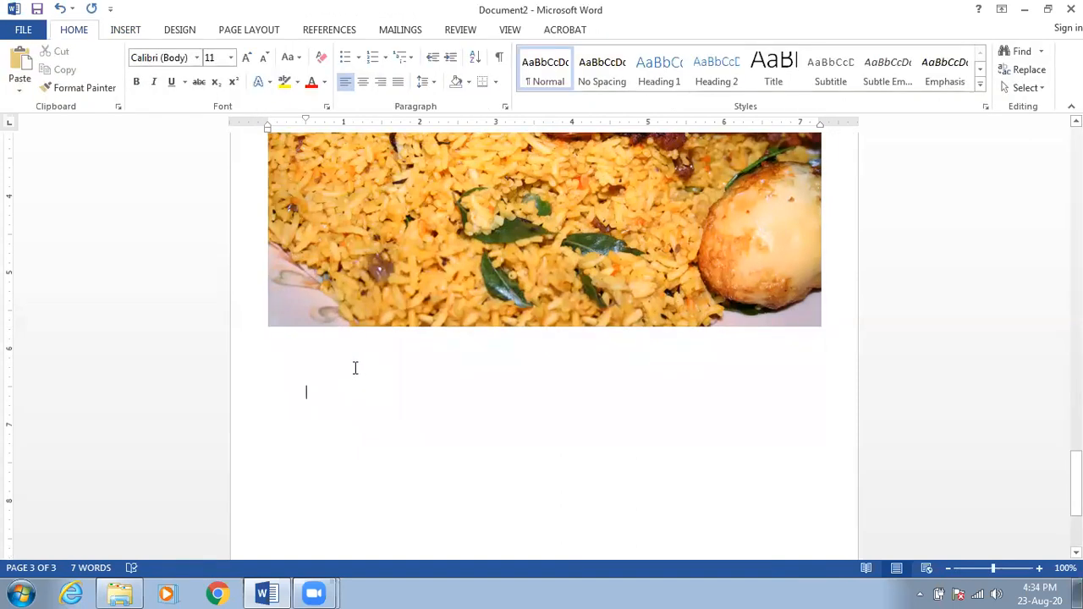
pyautogui.scroll(10, 355, 368)
pyautogui.scroll(-7, 356, 367)
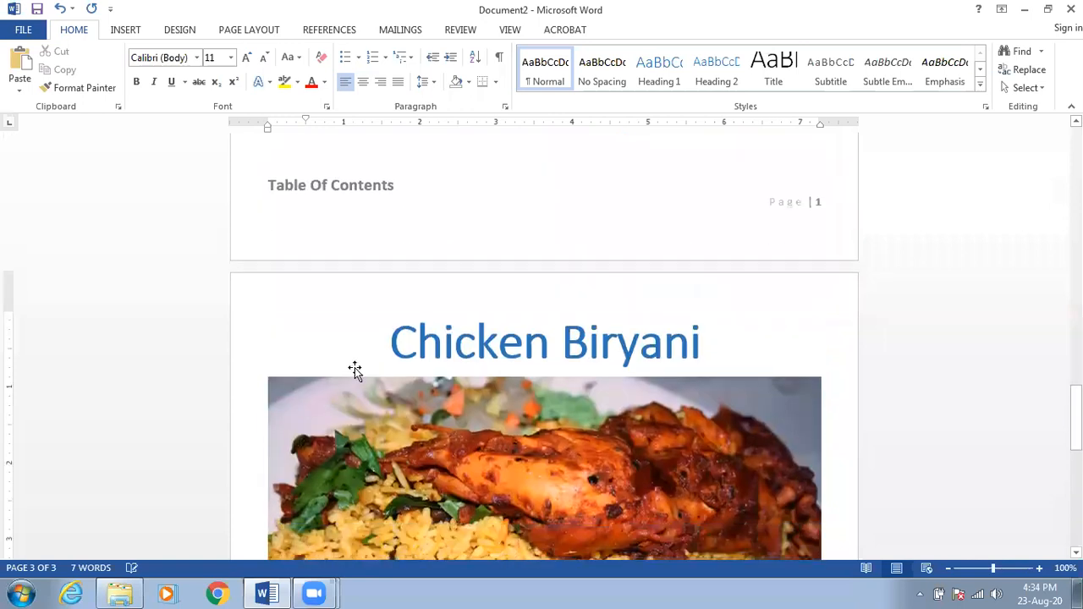
pyautogui.scroll(-3, 355, 367)
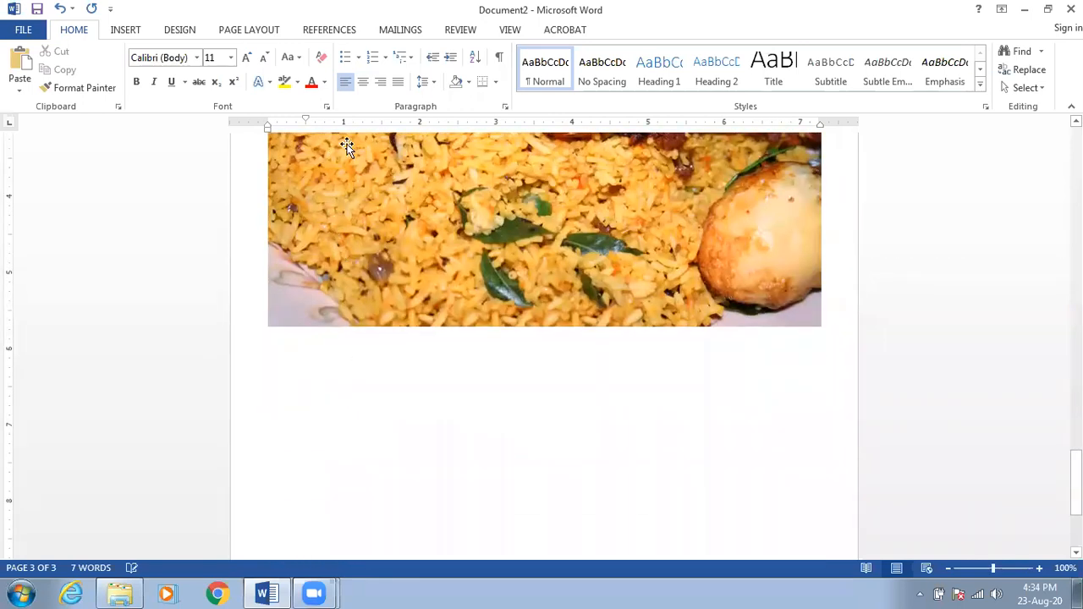
pyautogui.moveTo(308, 121); pyautogui.dragTo(269, 119)
pyautogui.write('Recipe:')
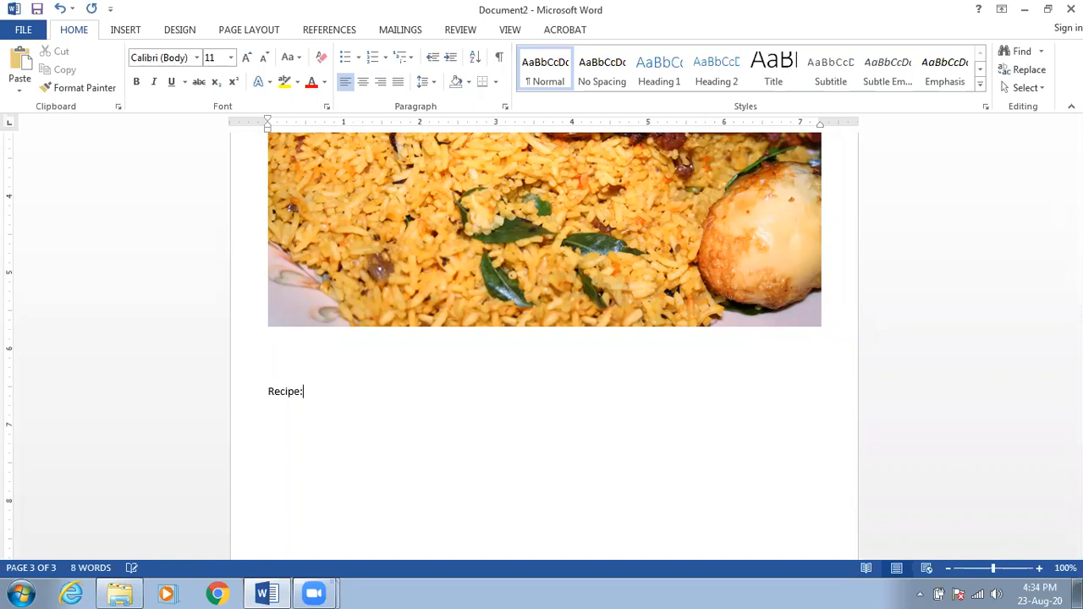
# Make the "Recipe:" label bold, underlined and 14 pt, and start a new line below it.
pyautogui.moveTo(322, 389); pyautogui.dragTo(270, 392)
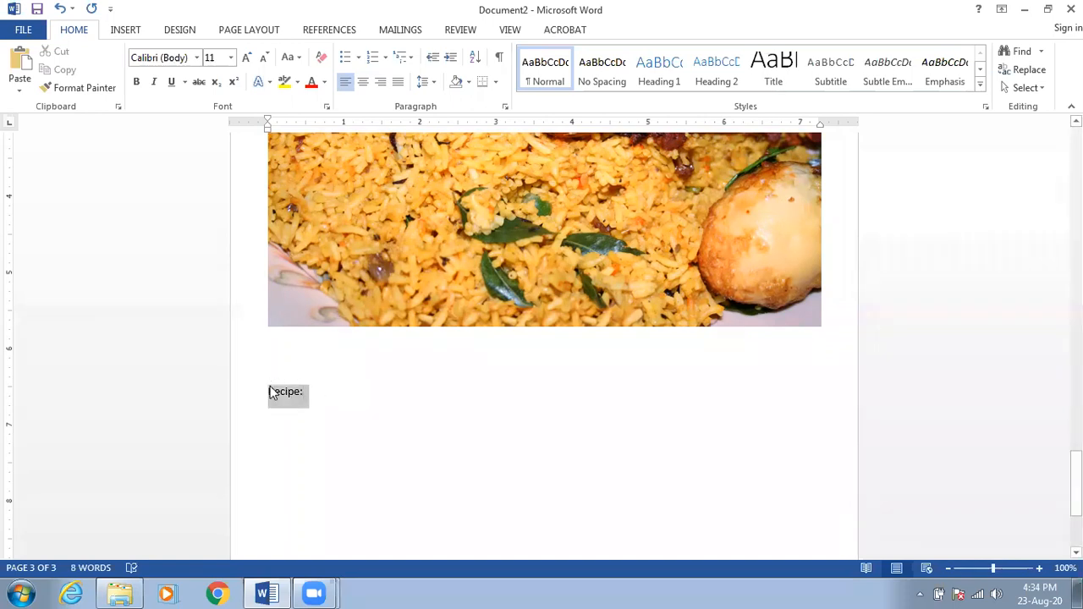
pyautogui.hotkey('ctrl', 'b')
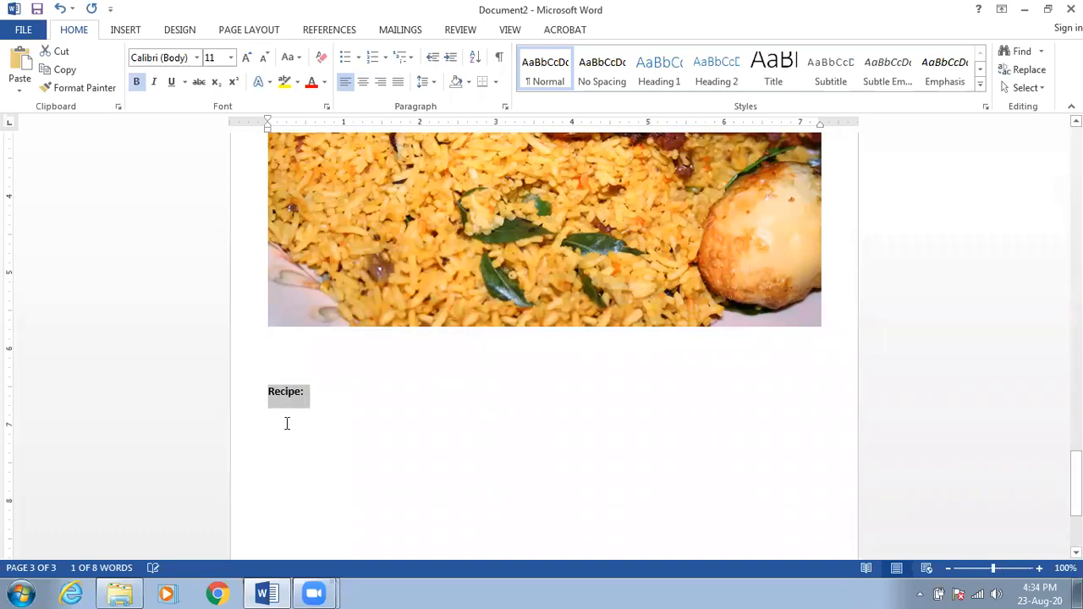
pyautogui.hotkey('ctrl', 'shift', '.')
pyautogui.hotkey('ctrl', 'shift', '.')
pyautogui.click(357, 402)
pyautogui.moveTo(334, 399); pyautogui.dragTo(273, 381)
pyautogui.click(325, 397)
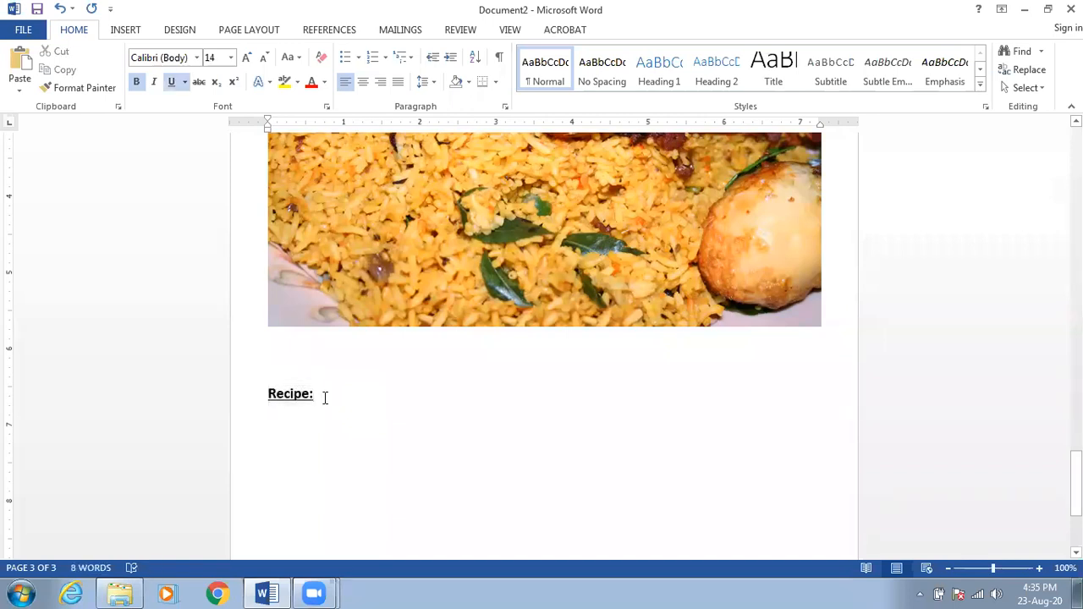
pyautogui.press('Return')
pyautogui.click(345, 57)
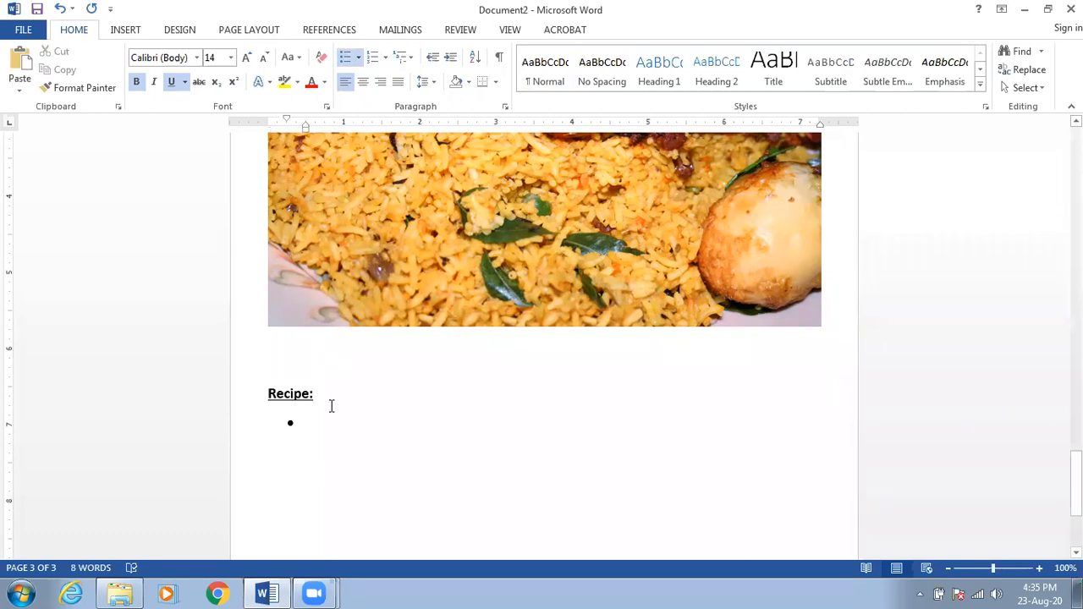
pyautogui.scroll(4, 343, 409)
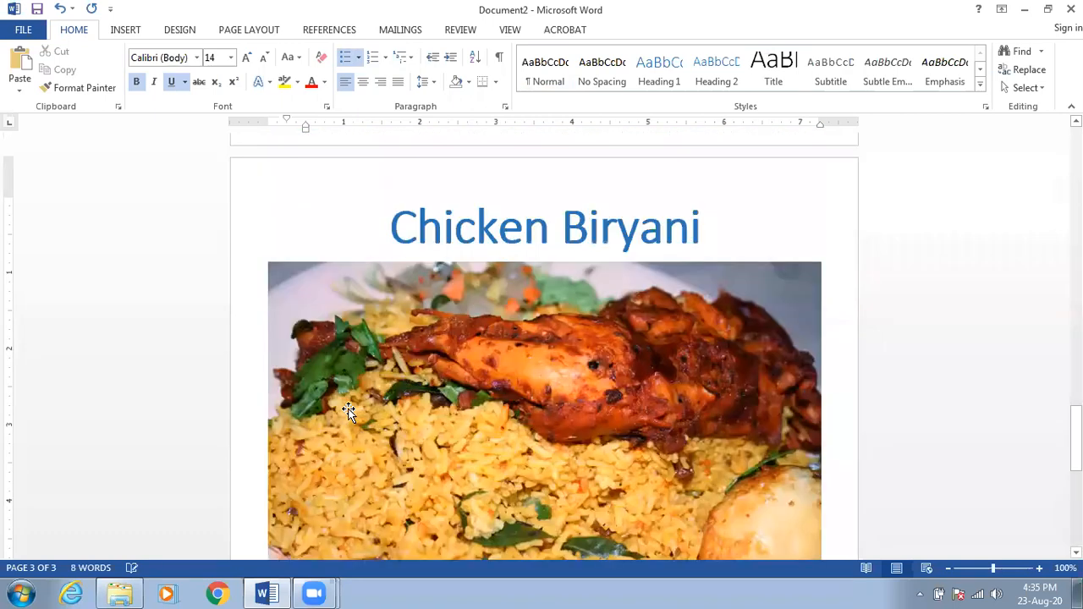
pyautogui.scroll(-1, 348, 413)
pyautogui.scroll(-8, 349, 412)
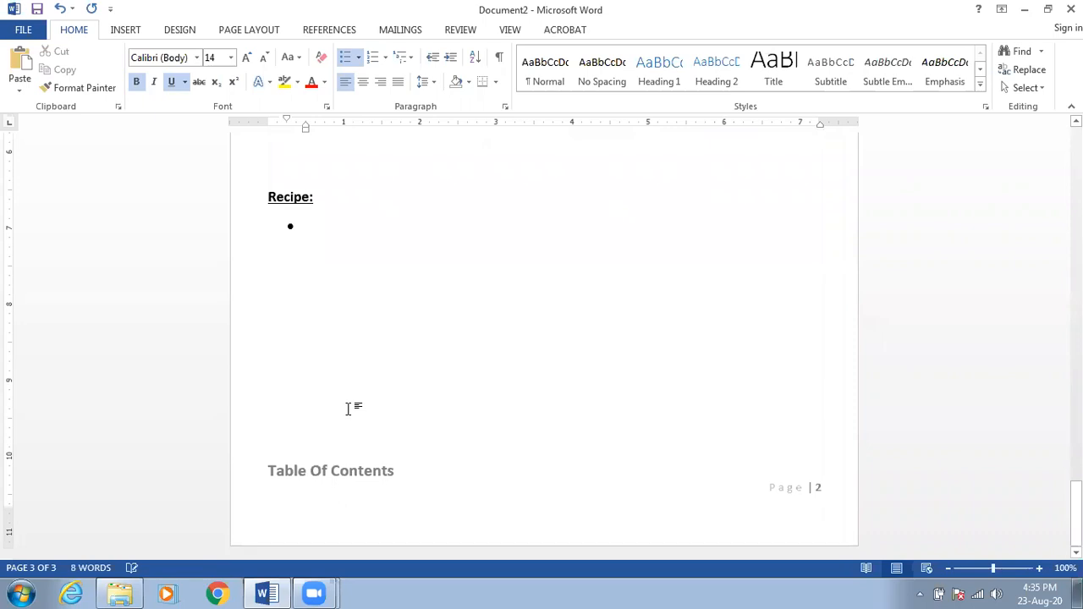
pyautogui.press('Return')
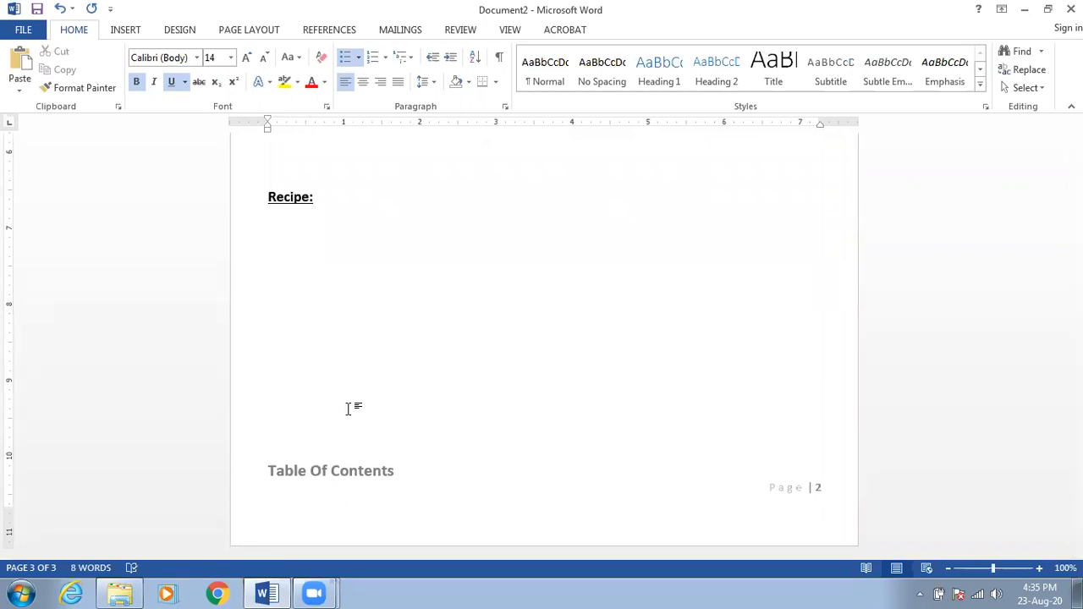
# Insert a page break below the "Recipe:" label and enter "Mutton Biryani" in the Heading 1 style on the new page.
pyautogui.scroll(-8, 349, 411)
pyautogui.hotkey('ctrl', 'Return')
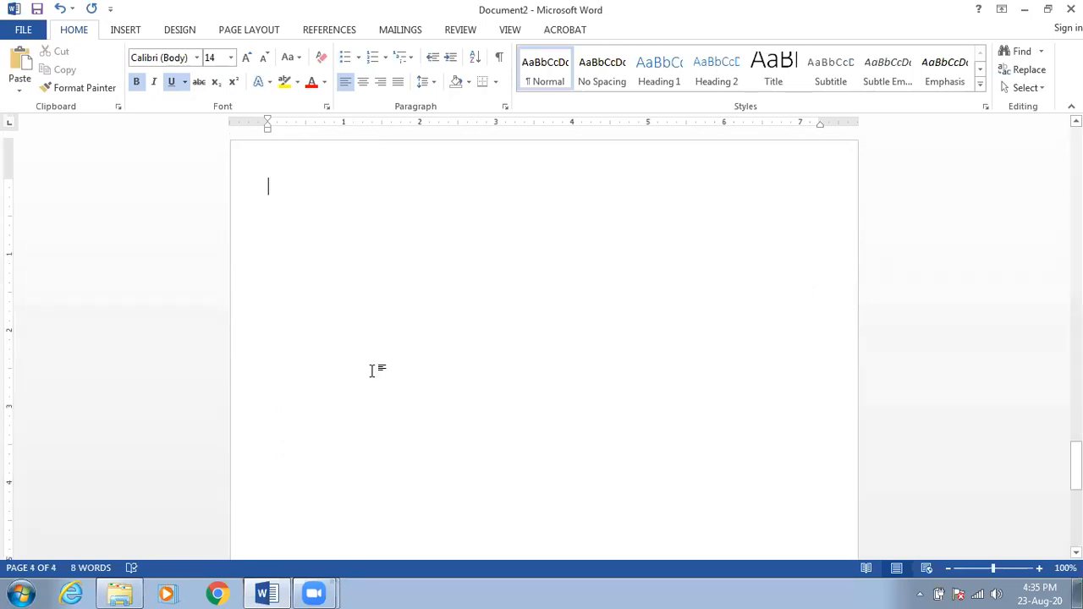
pyautogui.click(658, 72)
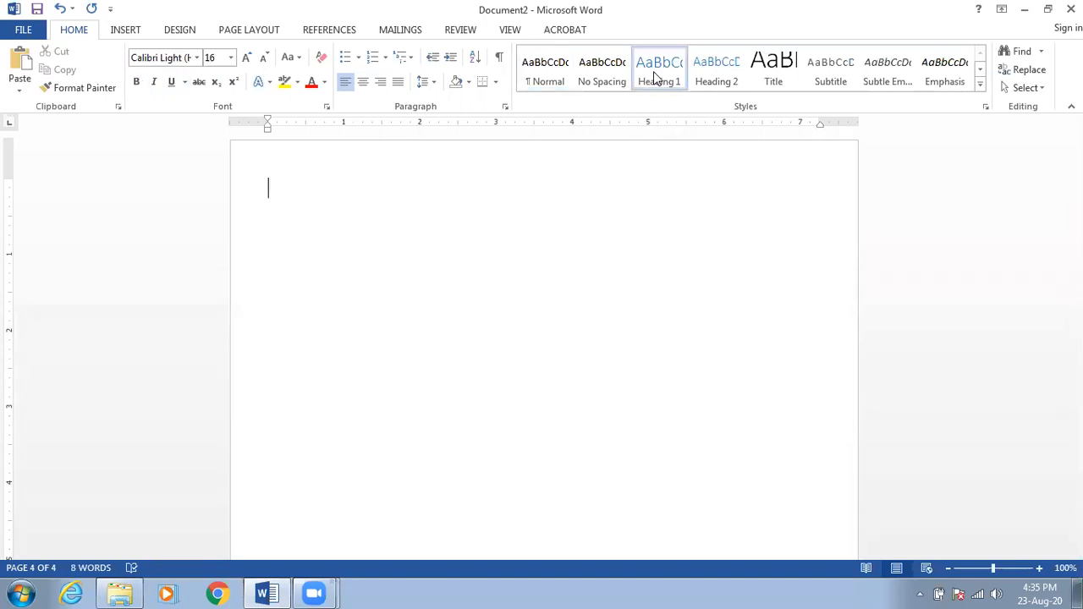
pyautogui.write('Mutton Biryani')
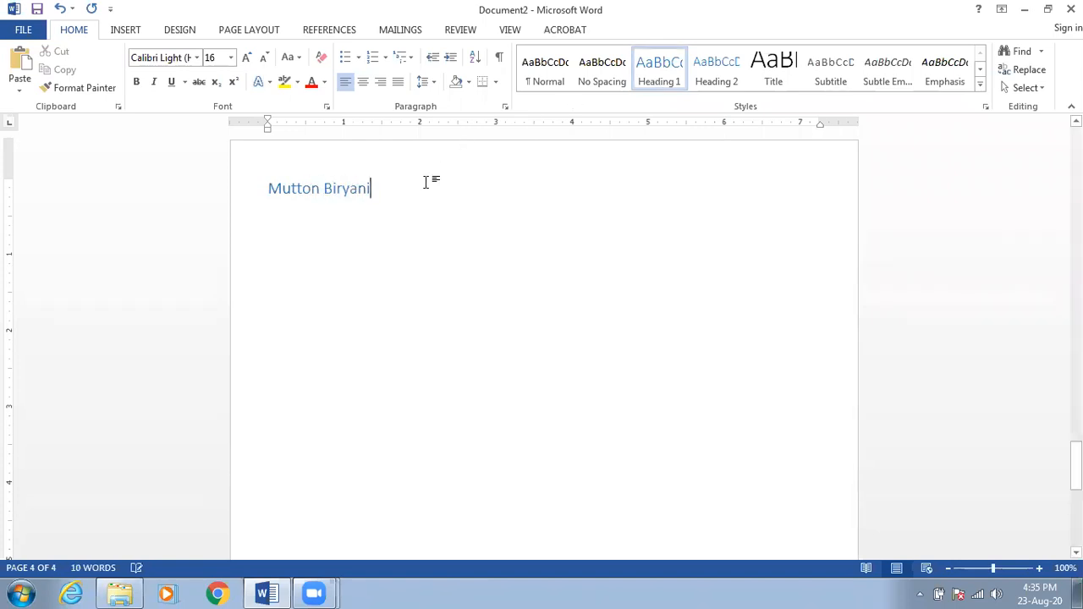
# Center the "Mutton Biryani" heading and make it bold at 48 pt.
pyautogui.click(259, 189)
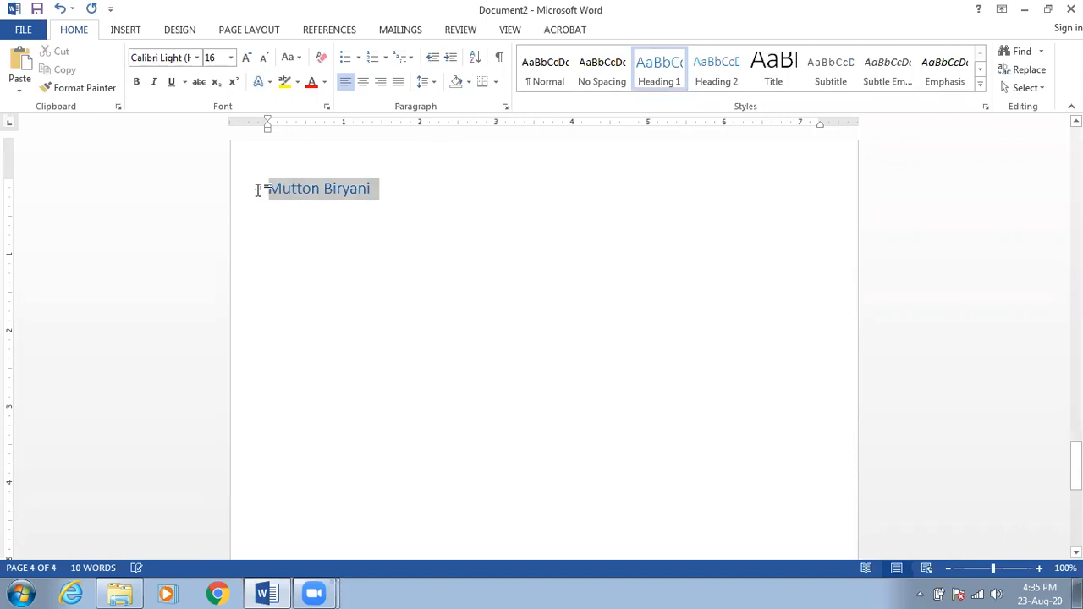
pyautogui.click(363, 82)
pyautogui.click(136, 82)
pyautogui.click(232, 59)
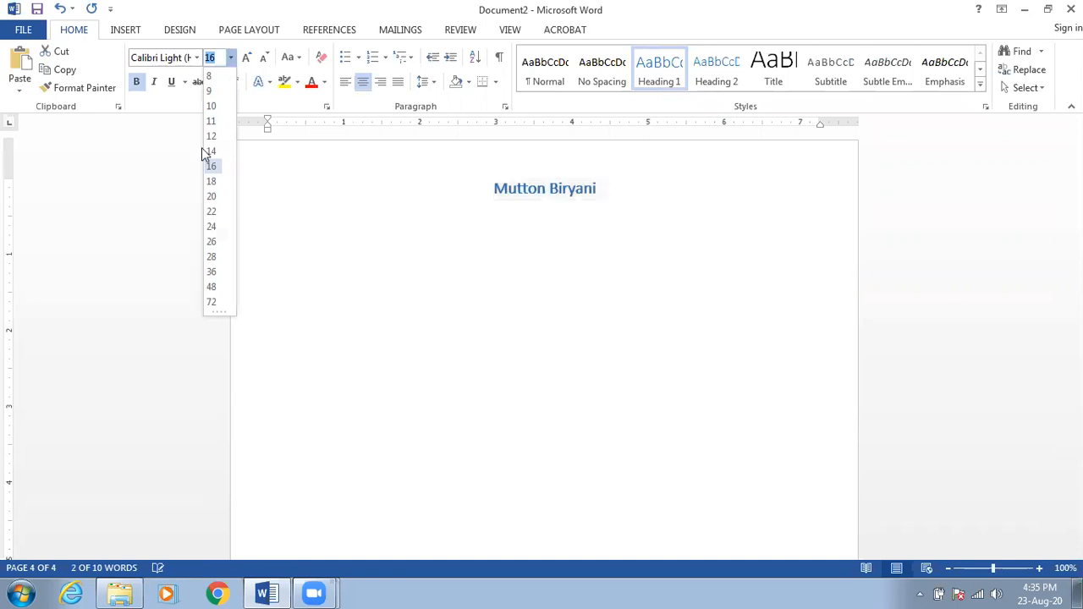
pyautogui.click(213, 286)
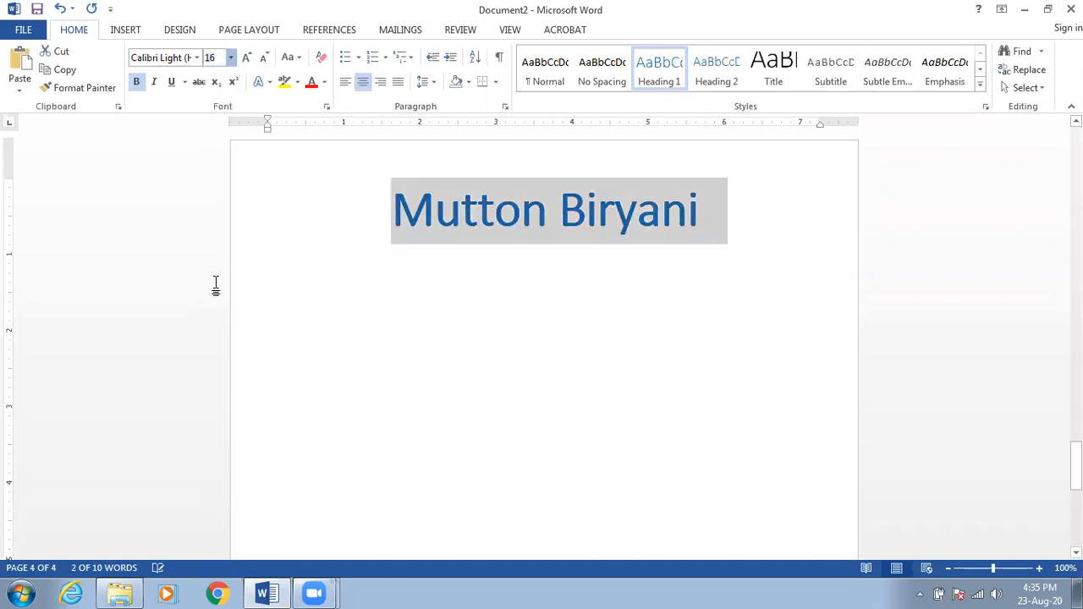
# Compare the heading with the Chicken Biryani page and start a new line below "Mutton Biryani".
pyautogui.scroll(15, 595, 385)
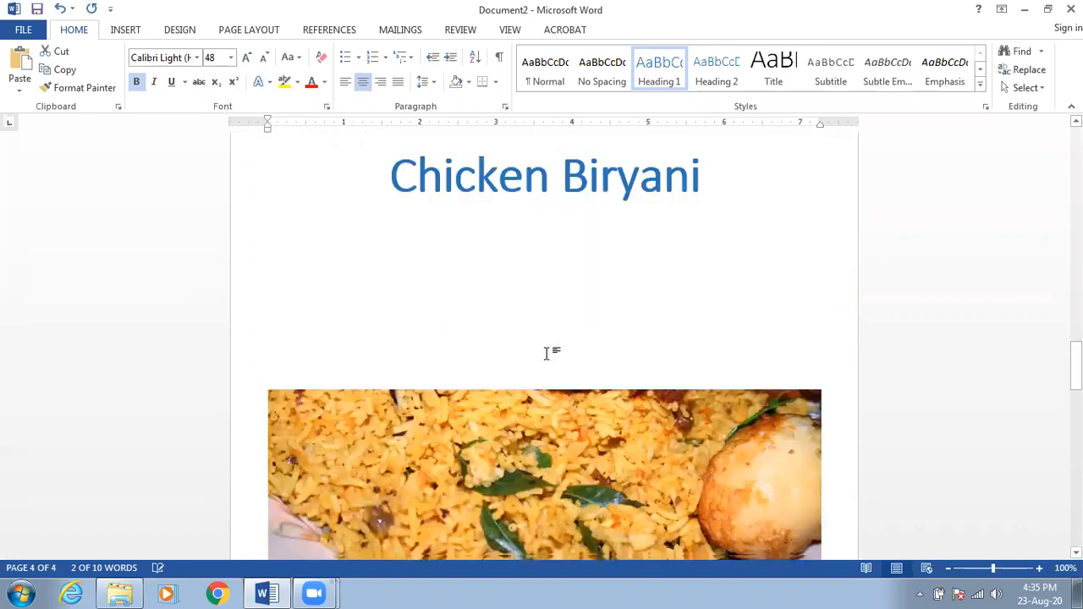
pyautogui.scroll(-3, 515, 380)
pyautogui.click(518, 339)
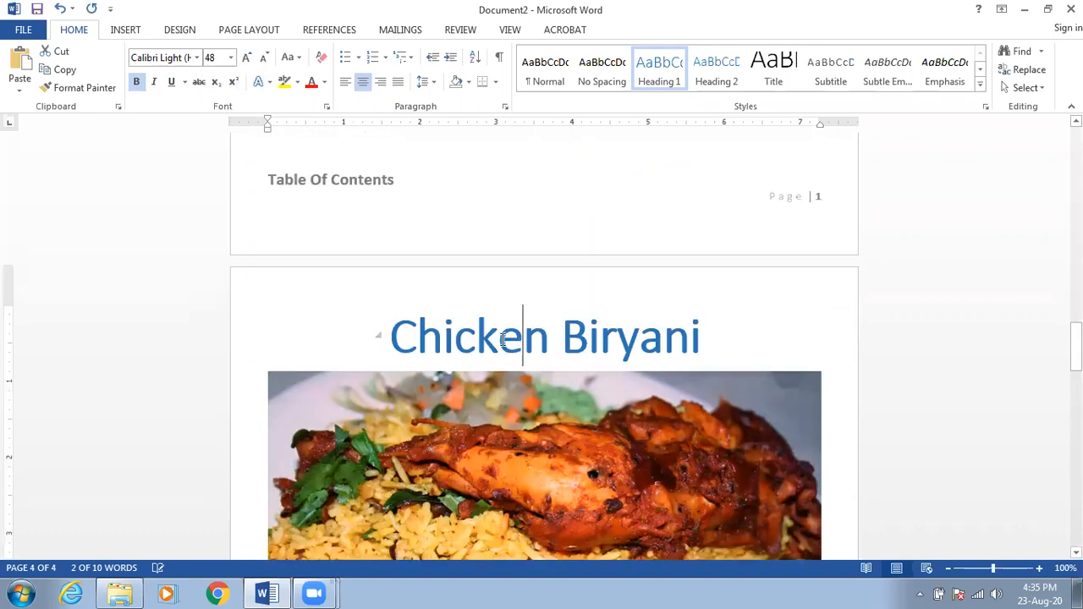
pyautogui.scroll(-18, 485, 346)
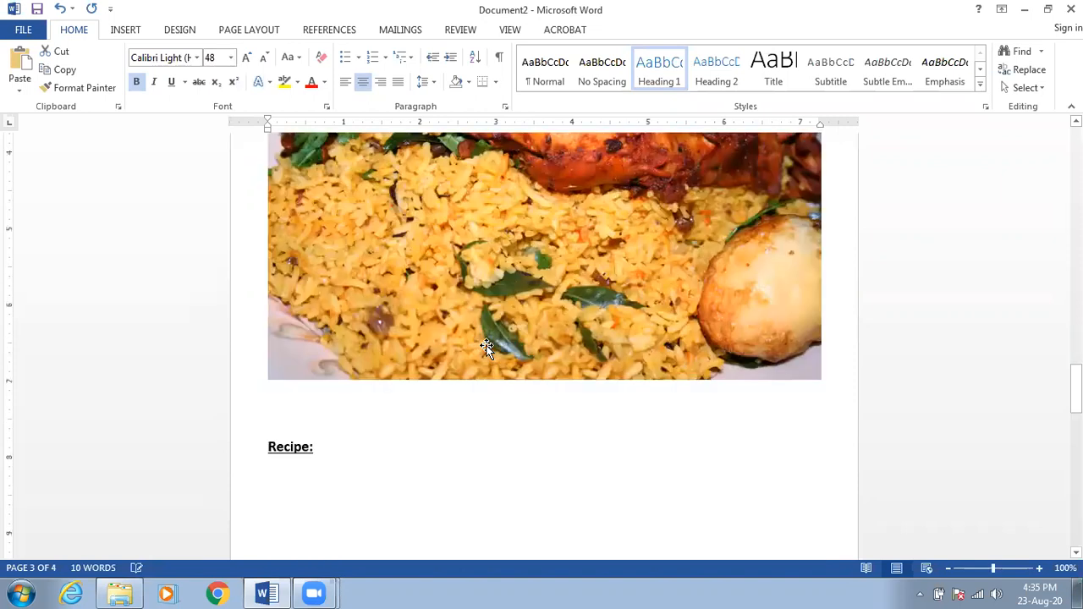
pyautogui.scroll(-6, 484, 338)
pyautogui.click(493, 248)
pyautogui.click(701, 252)
pyautogui.press('Return')
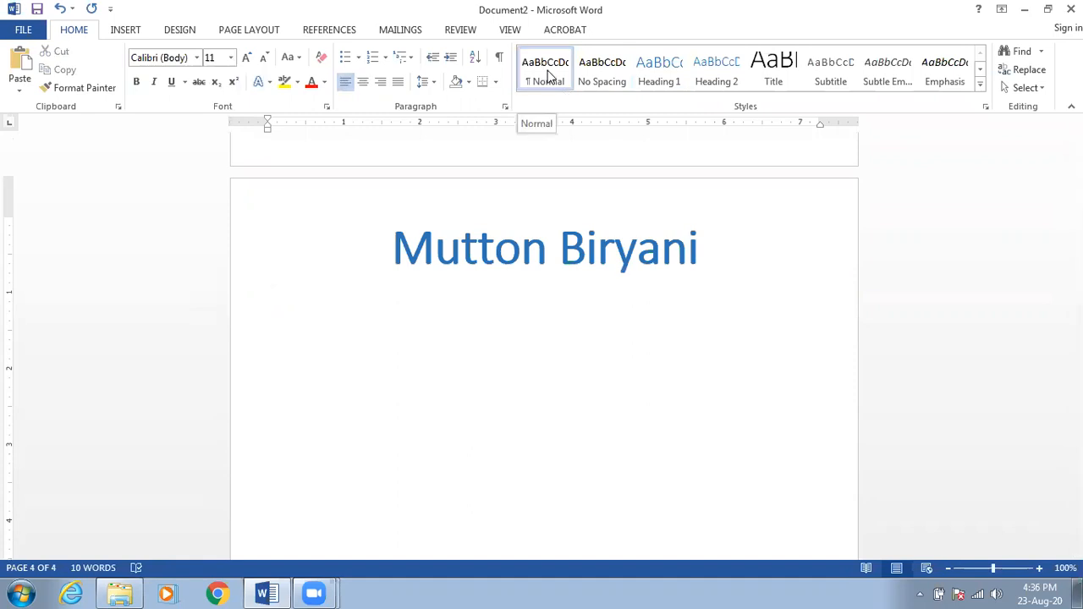
# Insert an online picture from a "Mutton Biryani" Bing search, showing a white plate of biryani garnished with coriander beside a bowl of raita.
pyautogui.click(141, 34)
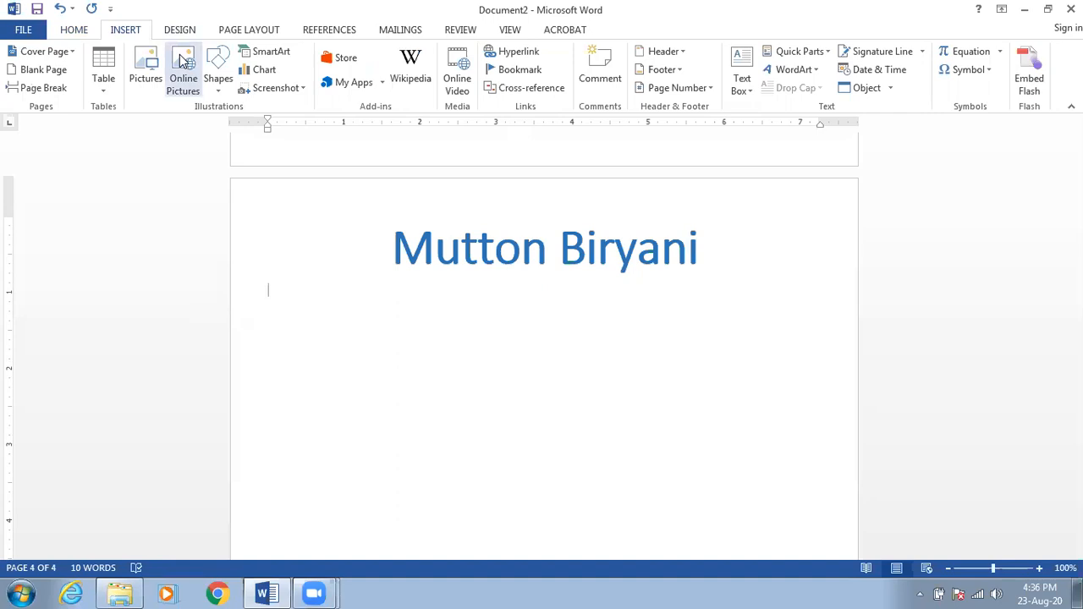
pyautogui.click(188, 76)
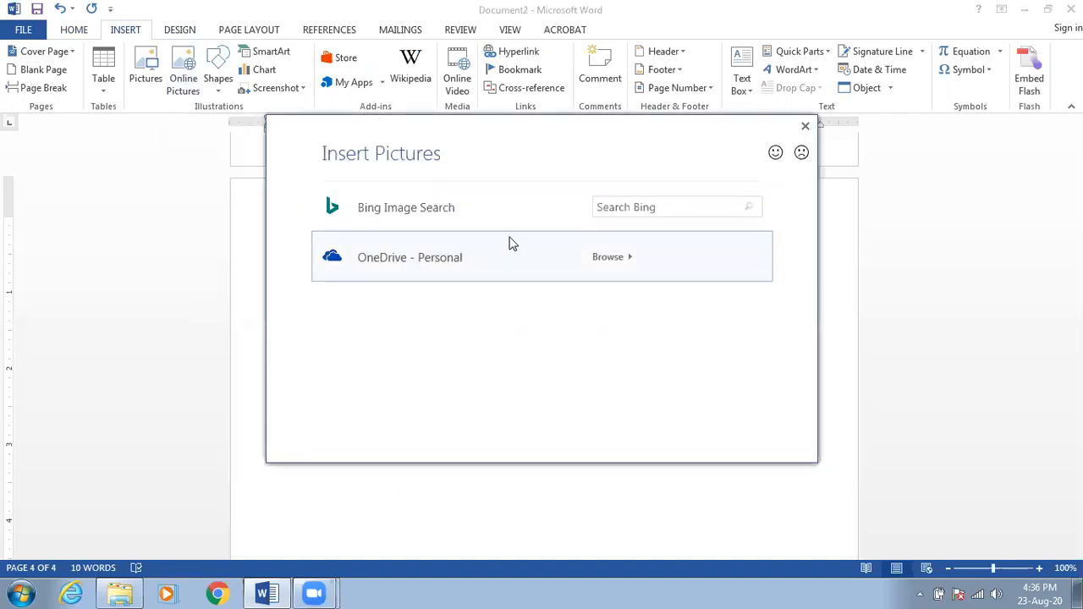
pyautogui.click(623, 210)
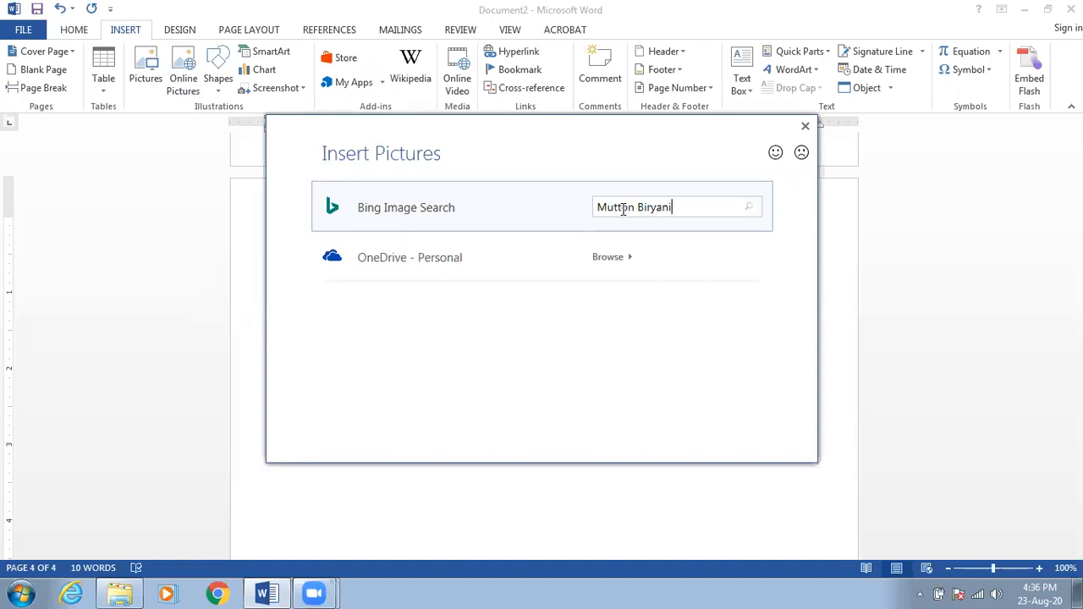
pyautogui.press('Return')
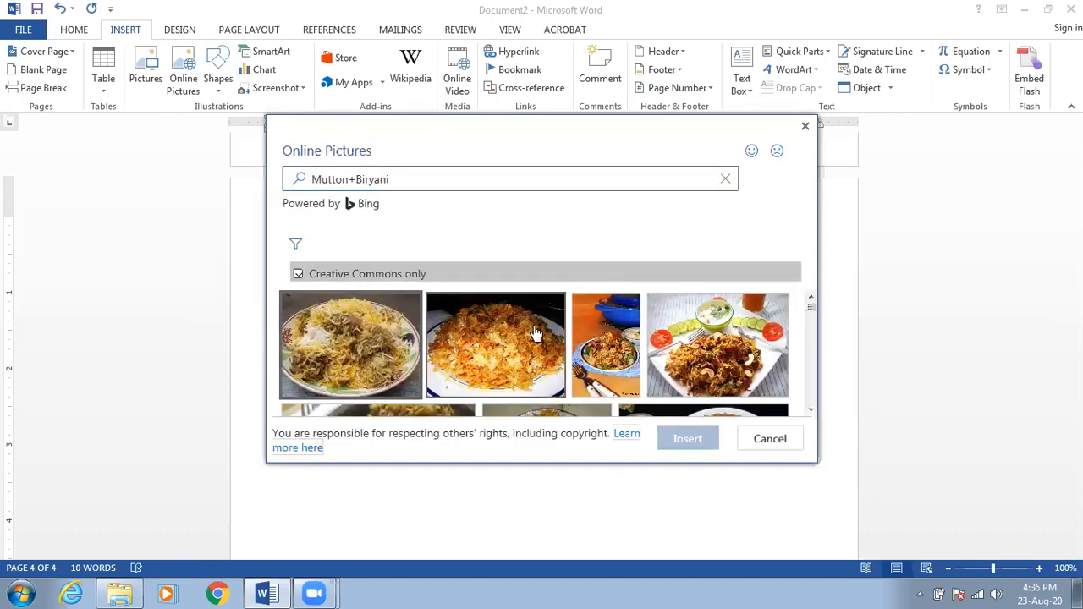
pyautogui.scroll(-5, 360, 337)
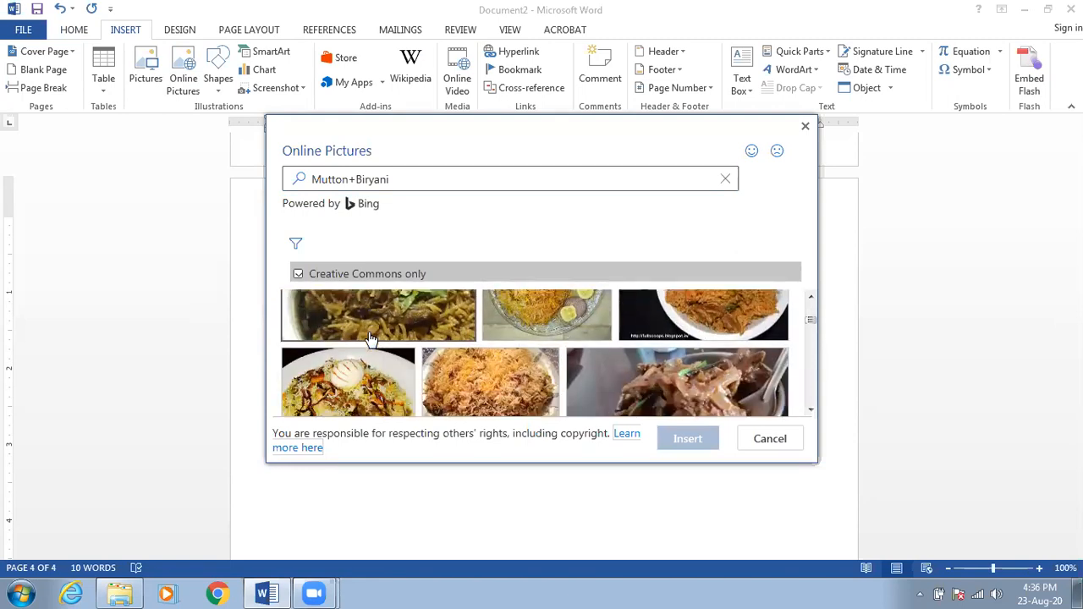
pyautogui.doubleClick(743, 356)
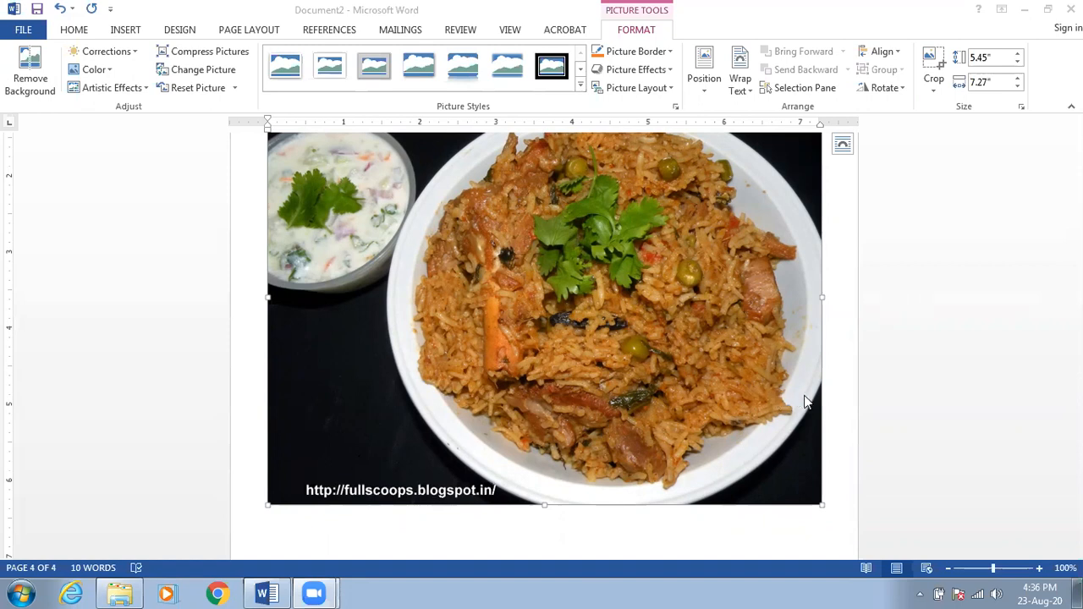
# Add a "Recipe:" line below the Mutton Biryani picture, leaving a blank line and removing its first-line indent.
pyautogui.scroll(-5, 829, 394)
pyautogui.click(298, 338)
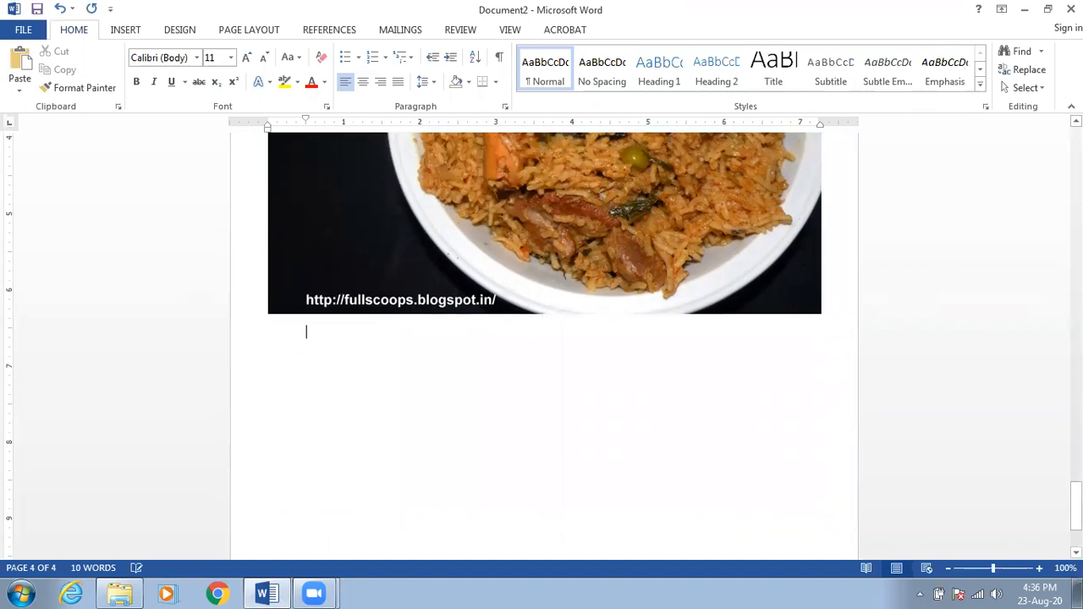
pyautogui.press('Return')
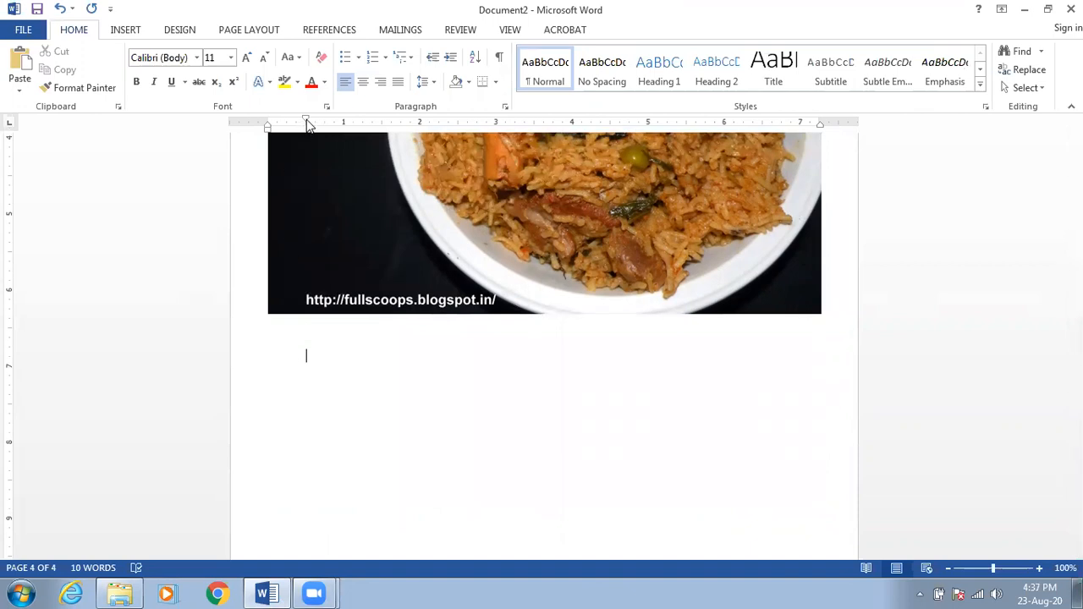
pyautogui.moveTo(306, 123); pyautogui.dragTo(268, 129)
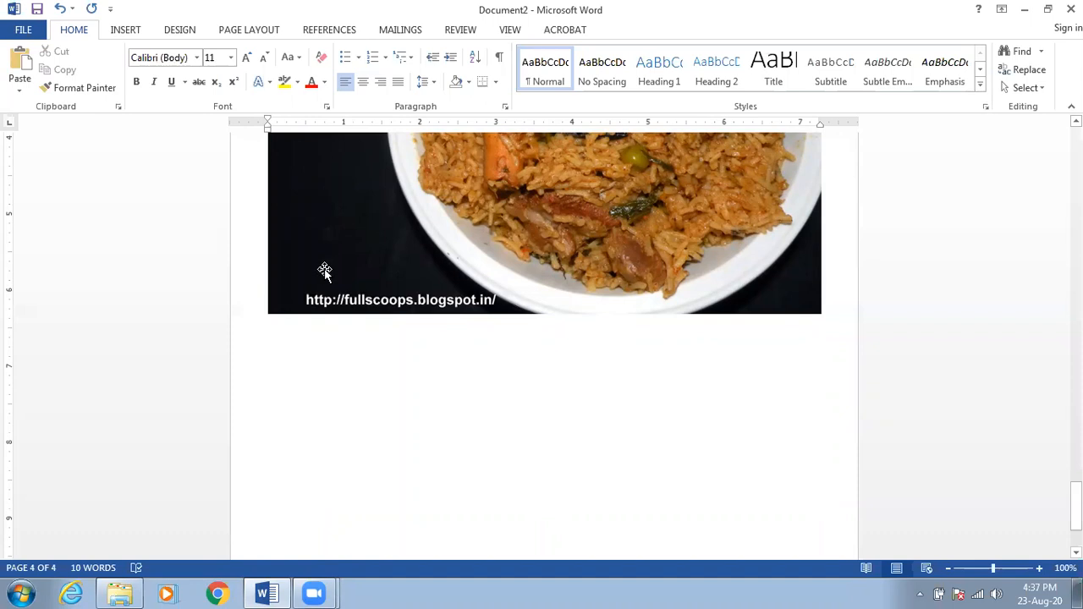
pyautogui.write('Recipe')
# Make the "Recipe:" label below the Mutton Biryani picture bold and underlined at 15 pt.
pyautogui.hotkey('shift', 'Left')
pyautogui.hotkey('shift', 'Left')
pyautogui.hotkey('shift', 'Left')
pyautogui.hotkey('shift', 'Left')
pyautogui.hotkey('shift', 'Left')
pyautogui.hotkey('shift', 'Left')
pyautogui.hotkey('shift', 'Left')
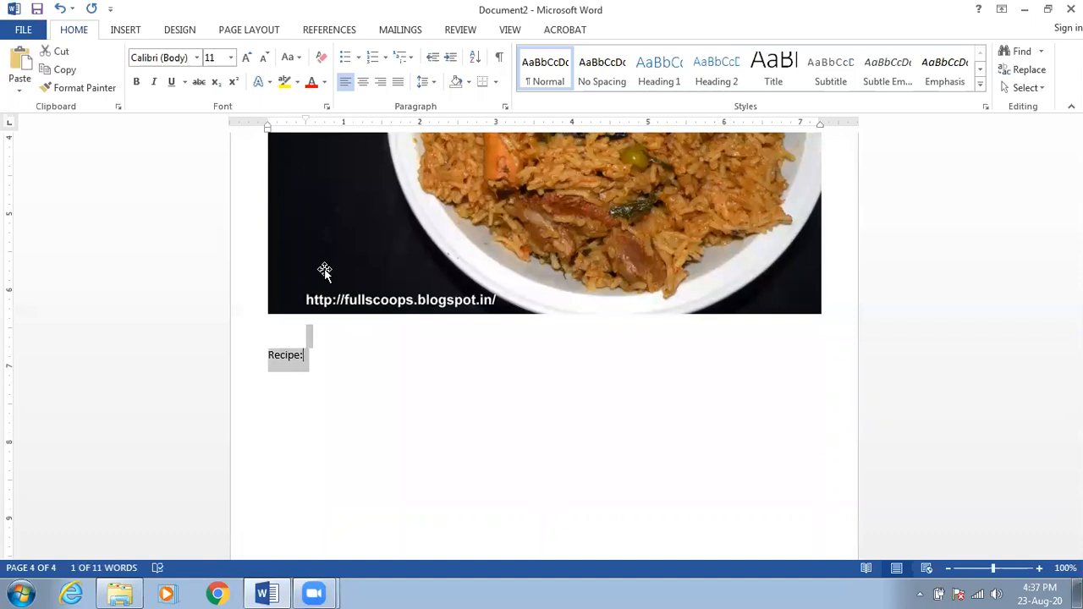
pyautogui.click(317, 347)
pyautogui.moveTo(313, 348); pyautogui.dragTo(265, 354)
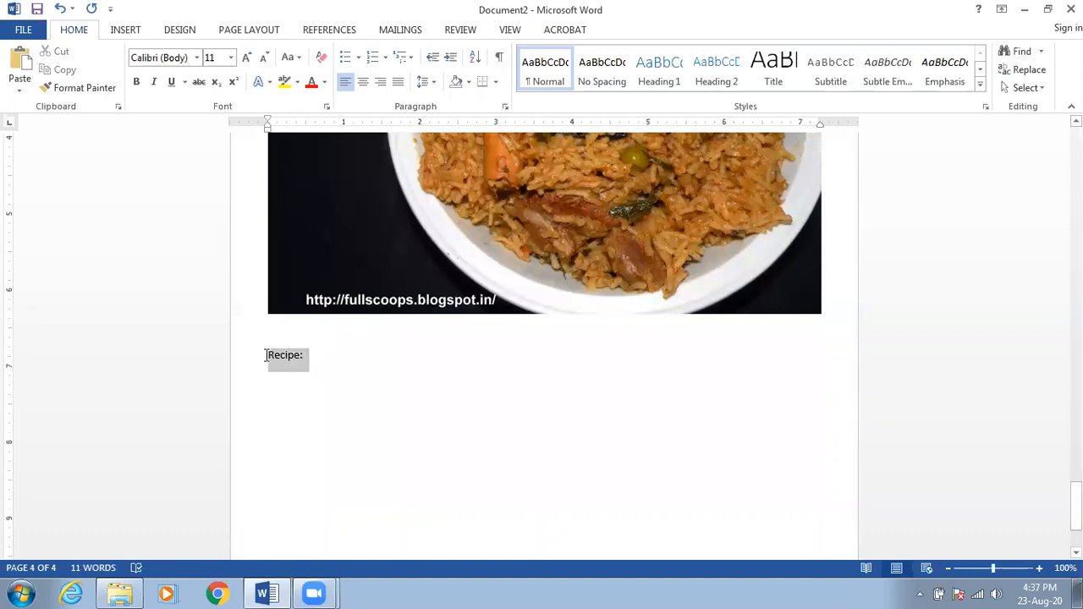
pyautogui.hotkey('ctrl', 'b')
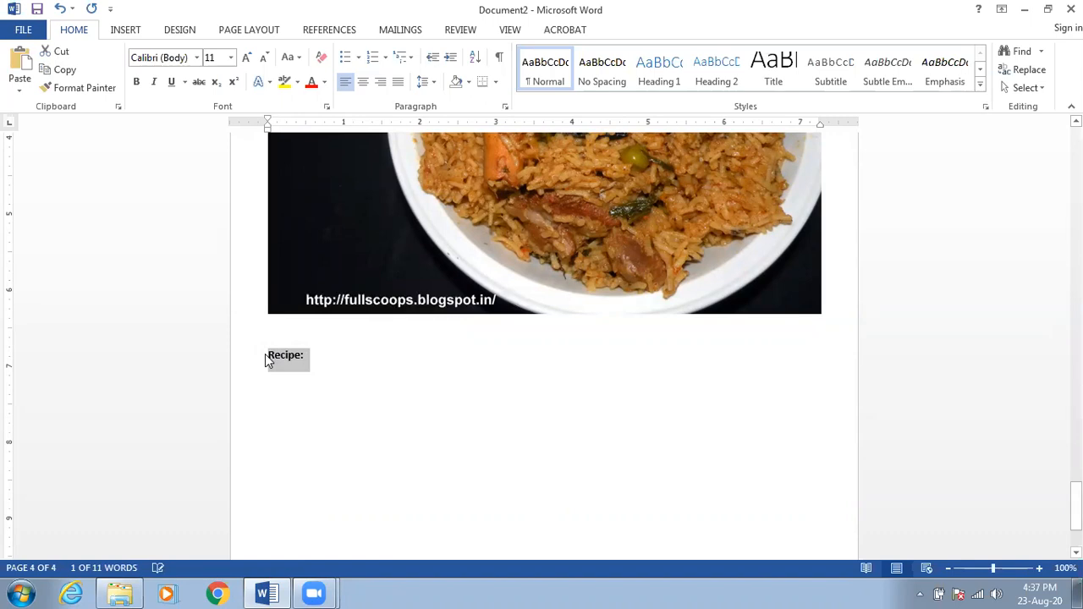
pyautogui.hotkey('ctrl', 'u')
pyautogui.hotkey('ctrl', ']')
pyautogui.hotkey('ctrl', ']')
pyautogui.hotkey('ctrl', ']')
pyautogui.hotkey('ctrl', ']')
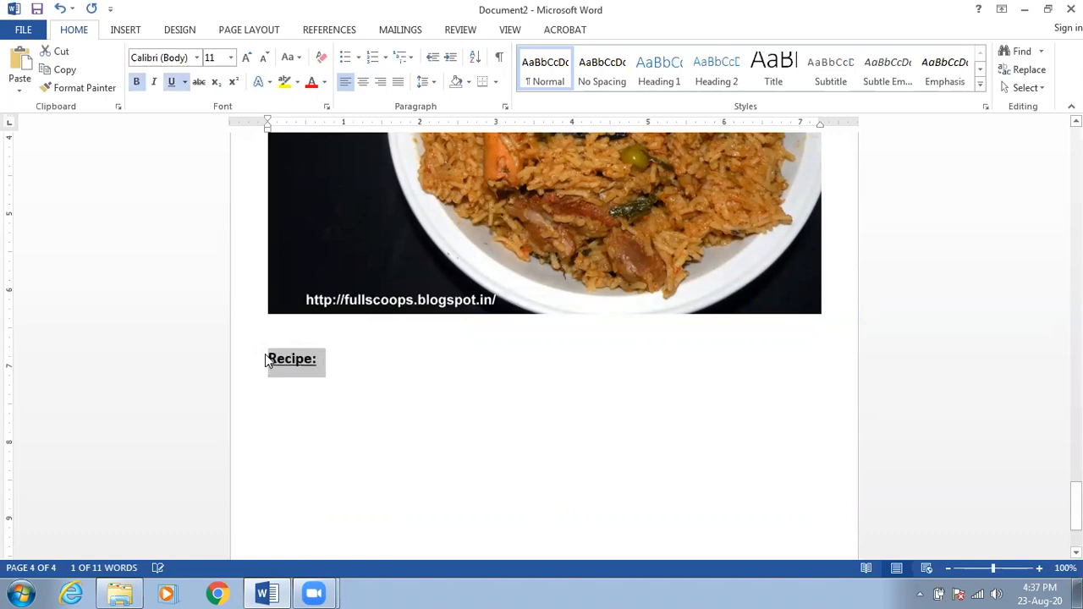
pyautogui.click(364, 357)
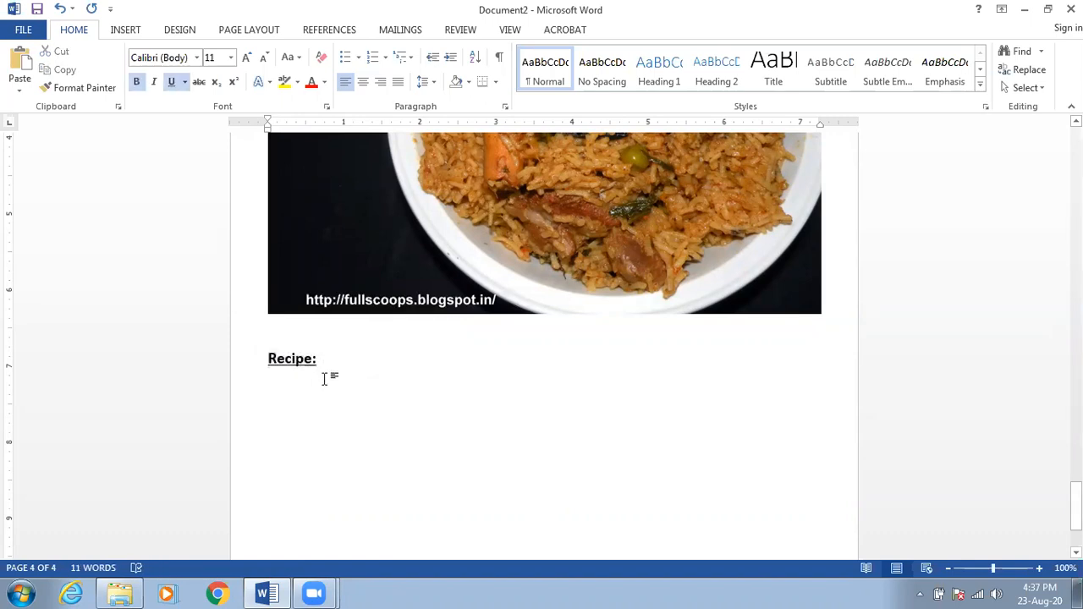
# Add blank space below the Mutton Biryani "Recipe:" label and insert a page break to start a new page.
pyautogui.scroll(6, 389, 398)
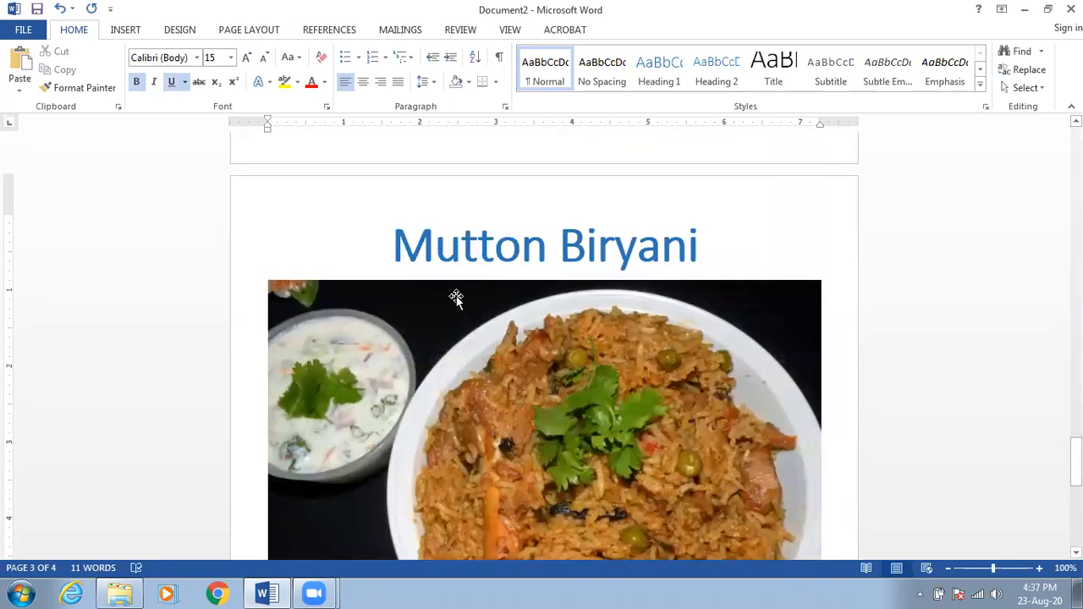
pyautogui.scroll(-6, 456, 297)
pyautogui.press('Return')
pyautogui.press('Return')
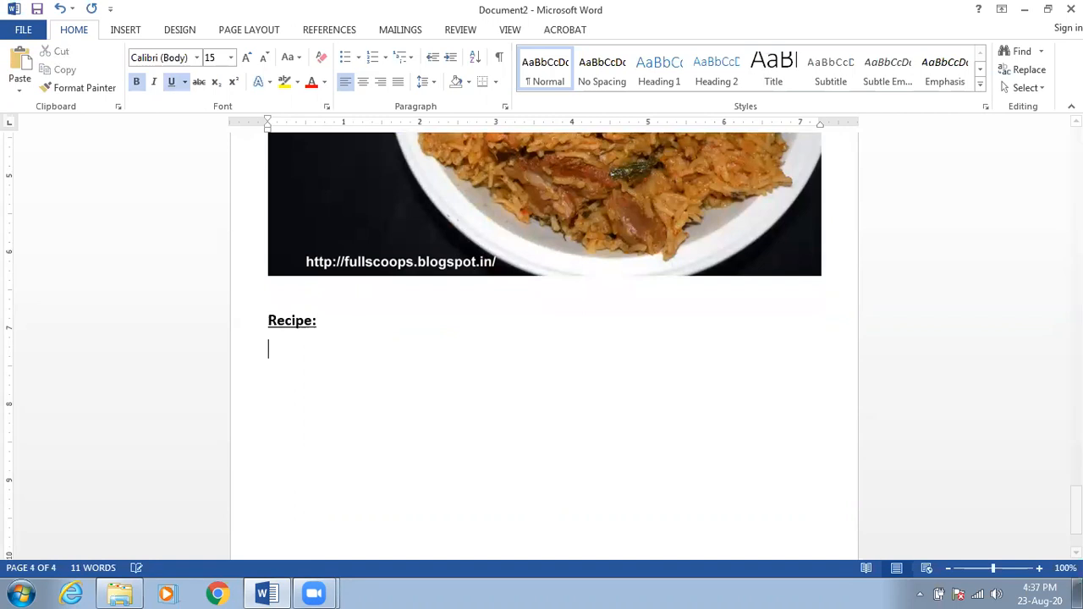
pyautogui.hotkey('ctrl', 'Return')
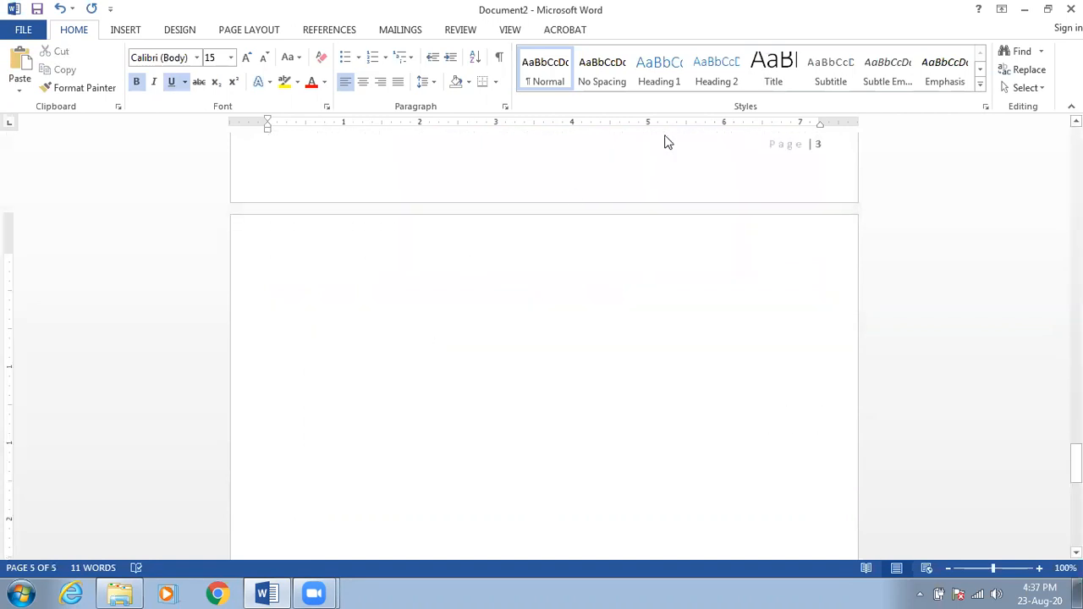
# Add the centered Heading 1 title "Vegetable Biryani" on the new page.
pyautogui.click(665, 74)
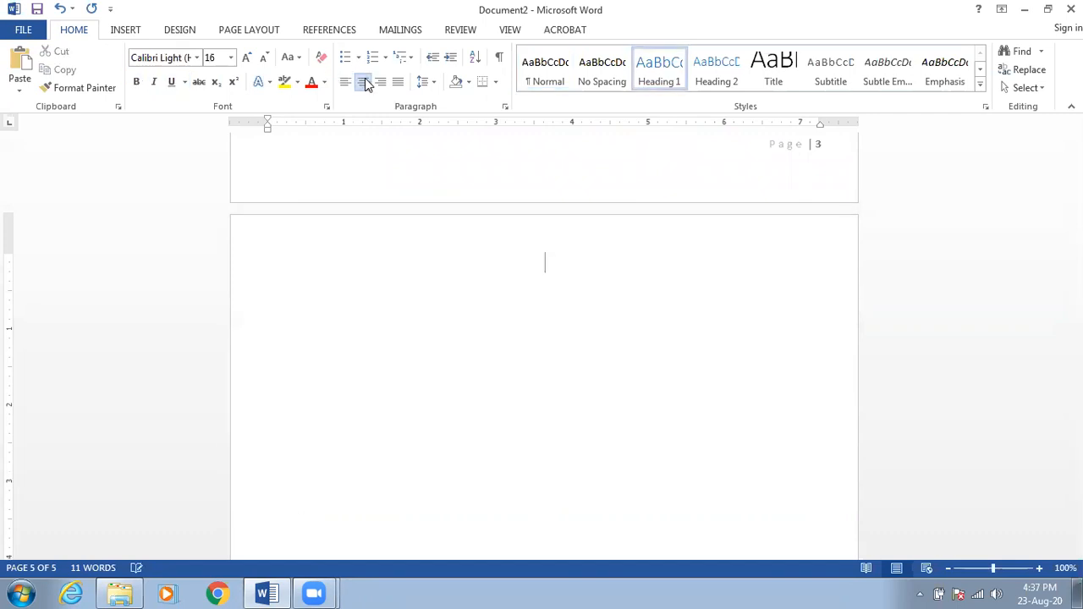
pyautogui.write('Vegtiable Biryano')
pyautogui.press('BackSpace')
pyautogui.write('i')
pyautogui.click(511, 262)
pyautogui.write('e')
pyautogui.click(618, 273)
pyautogui.click(528, 263)
pyautogui.press('Delete')
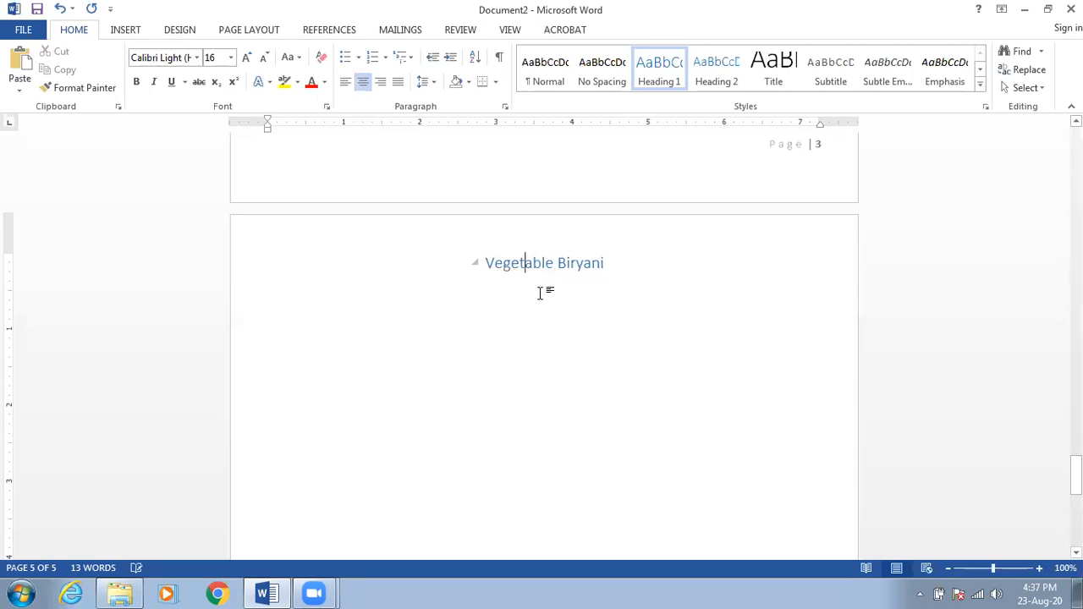
# Make the "Vegetable Biryani" heading bold at 48 pt.
pyautogui.tripleClick(581, 268)
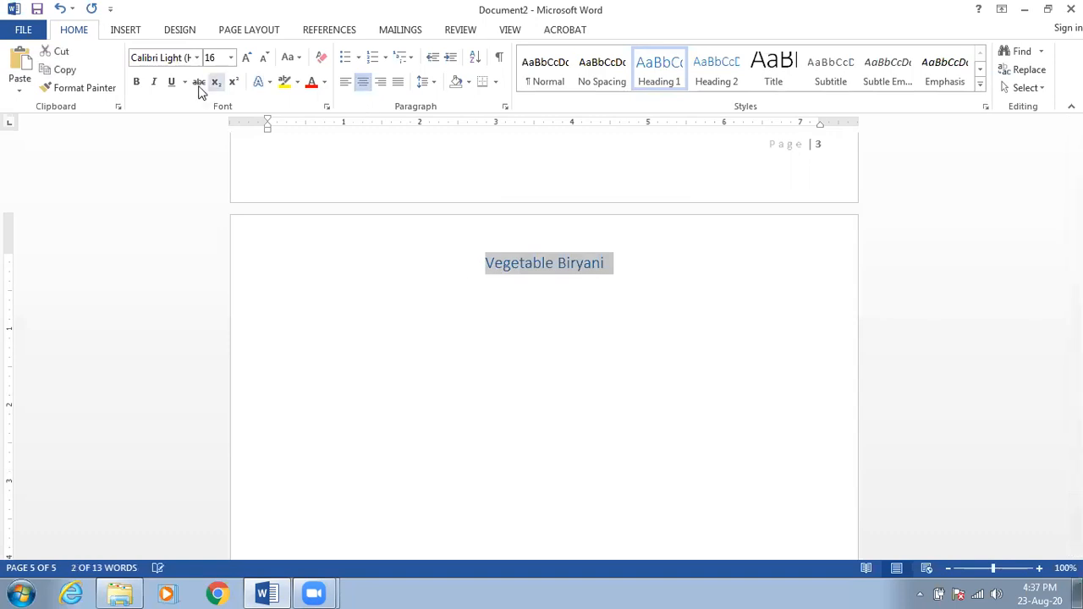
pyautogui.click(134, 83)
pyautogui.click(230, 58)
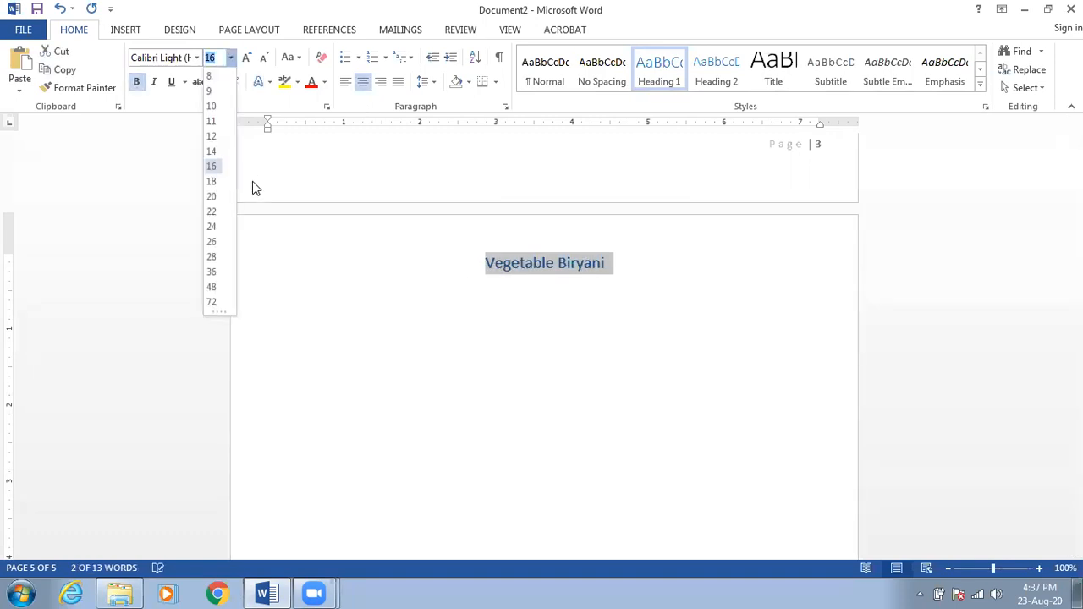
pyautogui.click(213, 288)
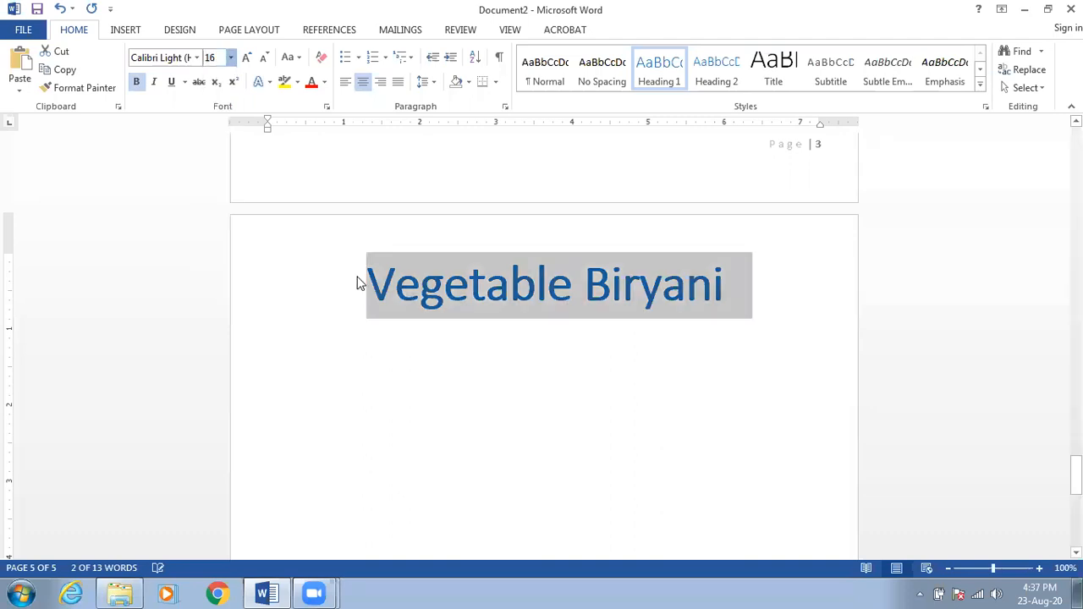
pyautogui.click(469, 346)
pyautogui.click(775, 282)
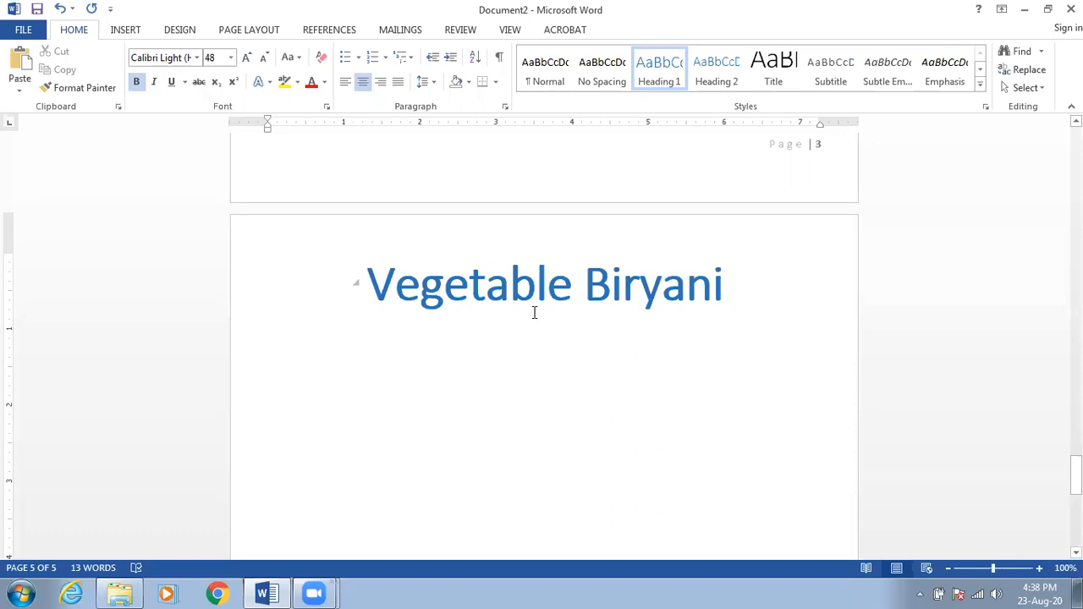
# Below the heading, insert an online picture from a "vegetable+biryani" Bing search, showing a handled pan of biryani beside a bowl of raita.
pyautogui.press('Return')
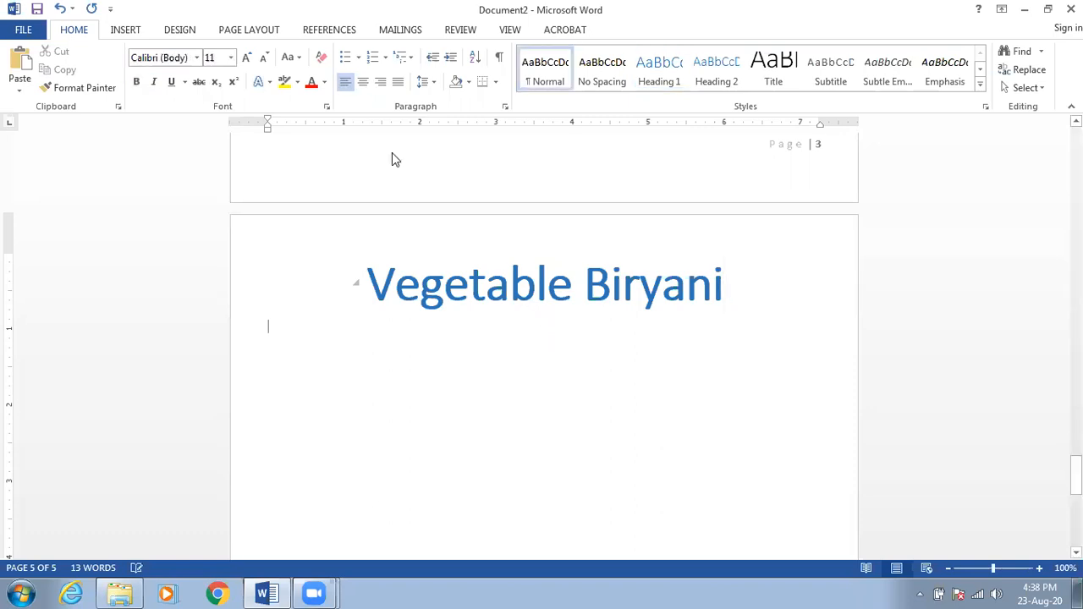
pyautogui.click(131, 32)
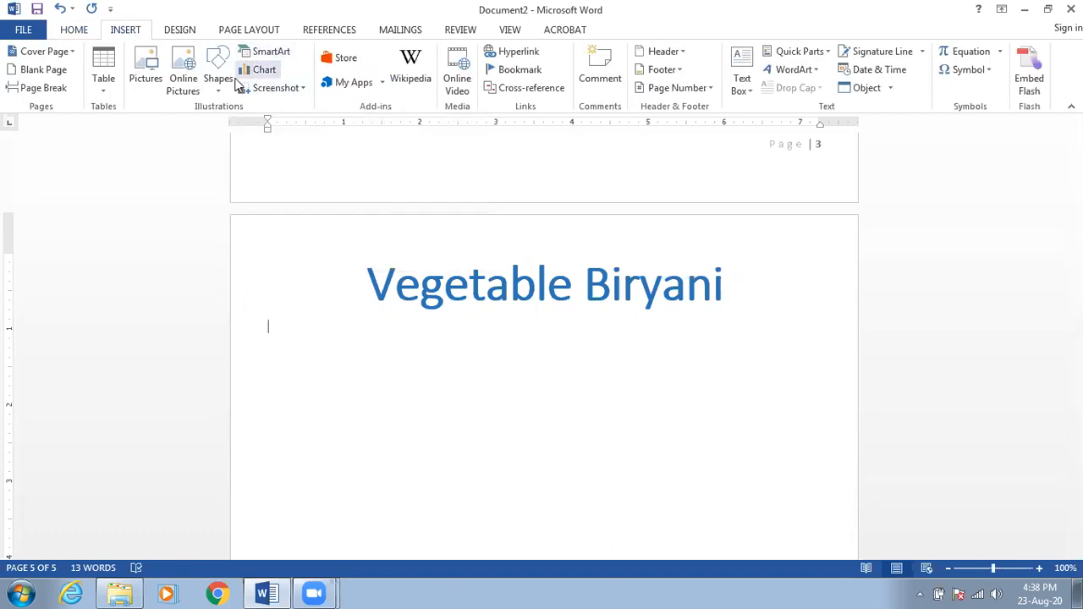
pyautogui.click(182, 78)
pyautogui.click(616, 204)
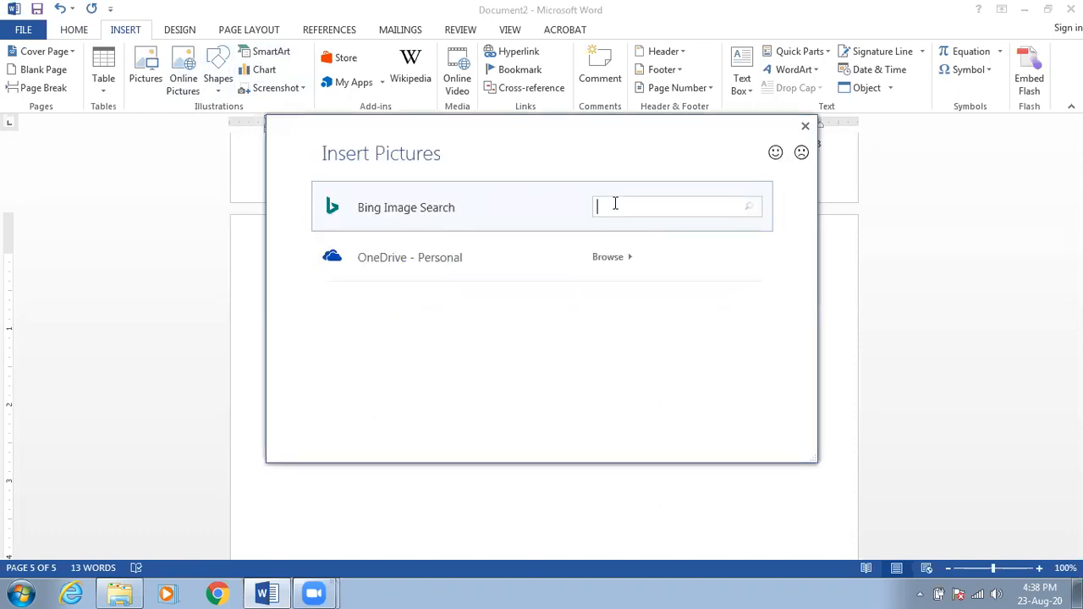
pyautogui.write('vegetable+biryani')
pyautogui.press('Return')
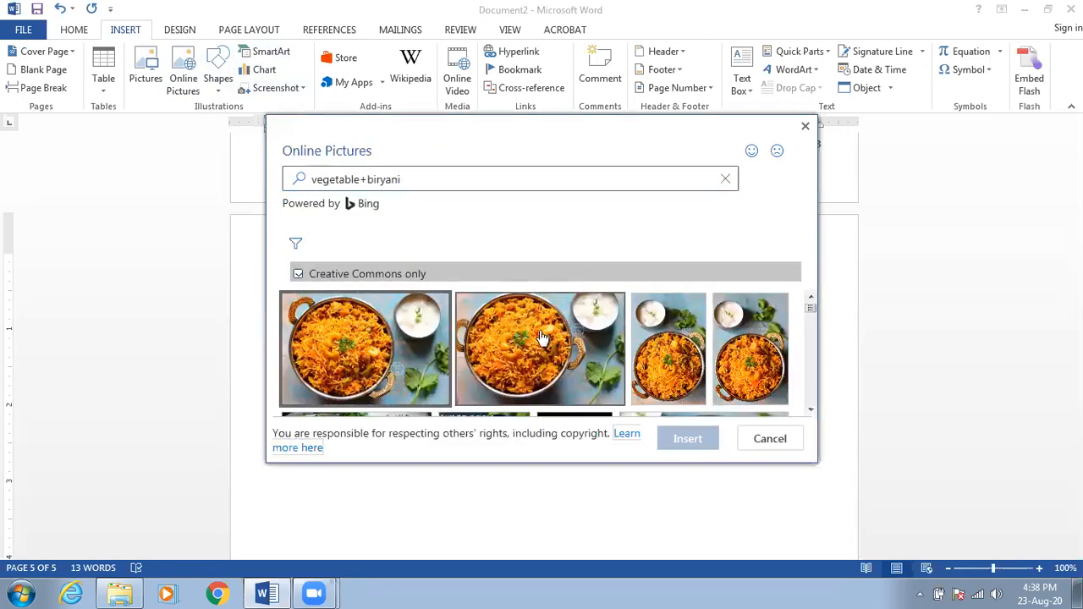
pyautogui.doubleClick(515, 347)
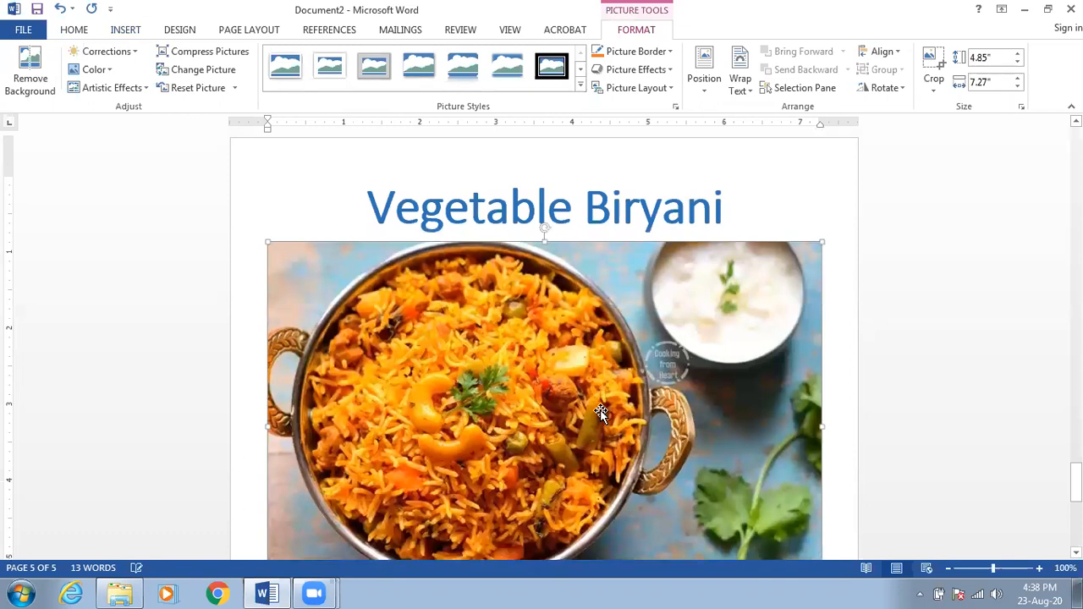
# Start a text line below the Vegetable Biryani picture and remove its first-line indent.
pyautogui.scroll(-2, 600, 412)
pyautogui.scroll(-4, 600, 412)
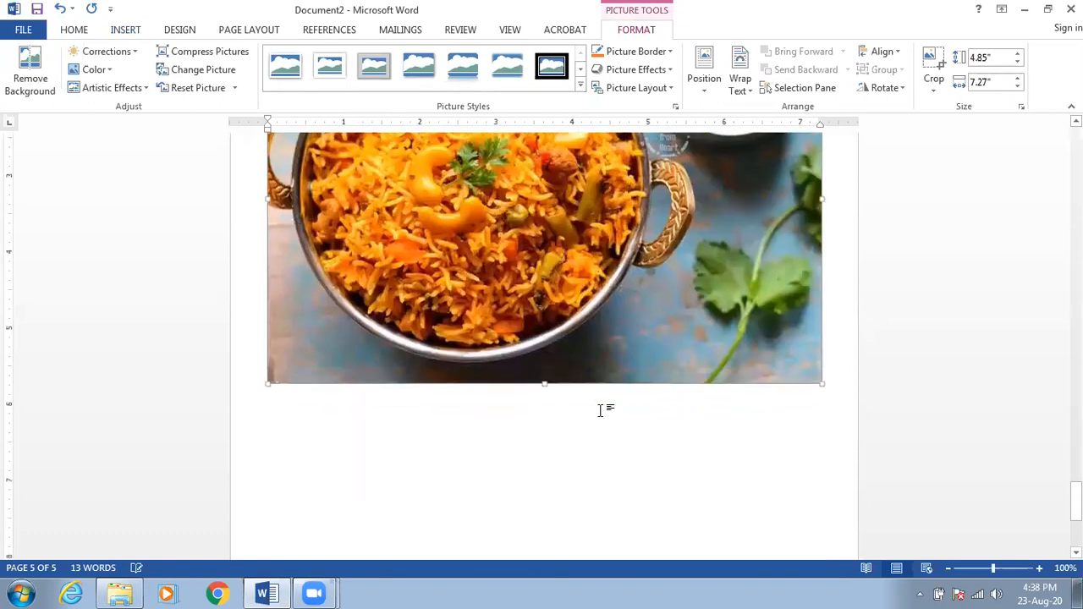
pyautogui.click(303, 440)
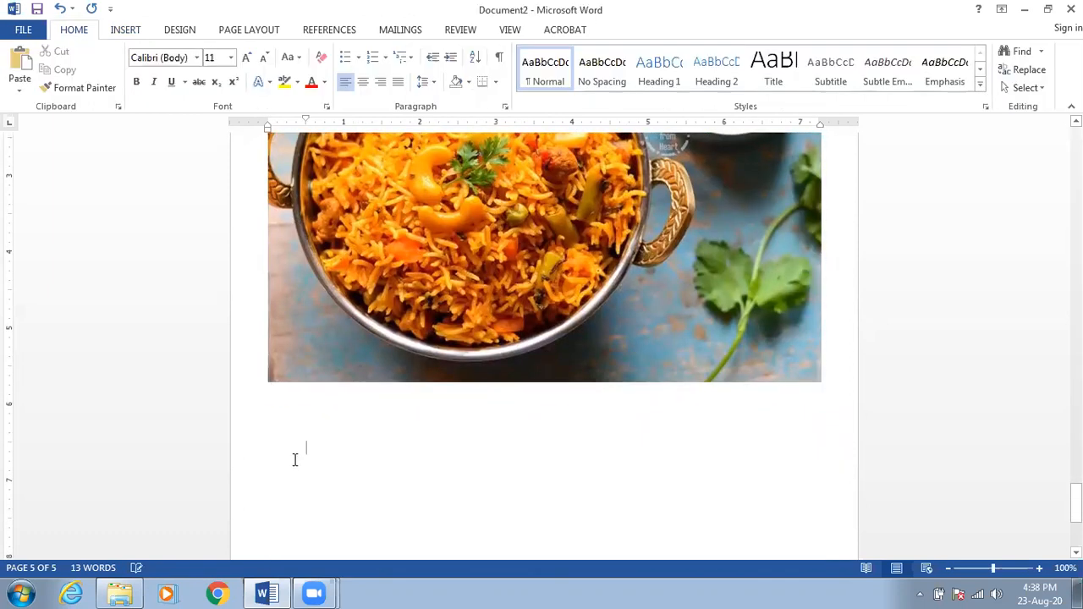
pyautogui.moveTo(306, 121); pyautogui.dragTo(269, 134)
# Copy the formatted "Recipe:" label from the Mutton Biryani page and paste it below the Vegetable Biryani picture.
pyautogui.scroll(20, 279, 434)
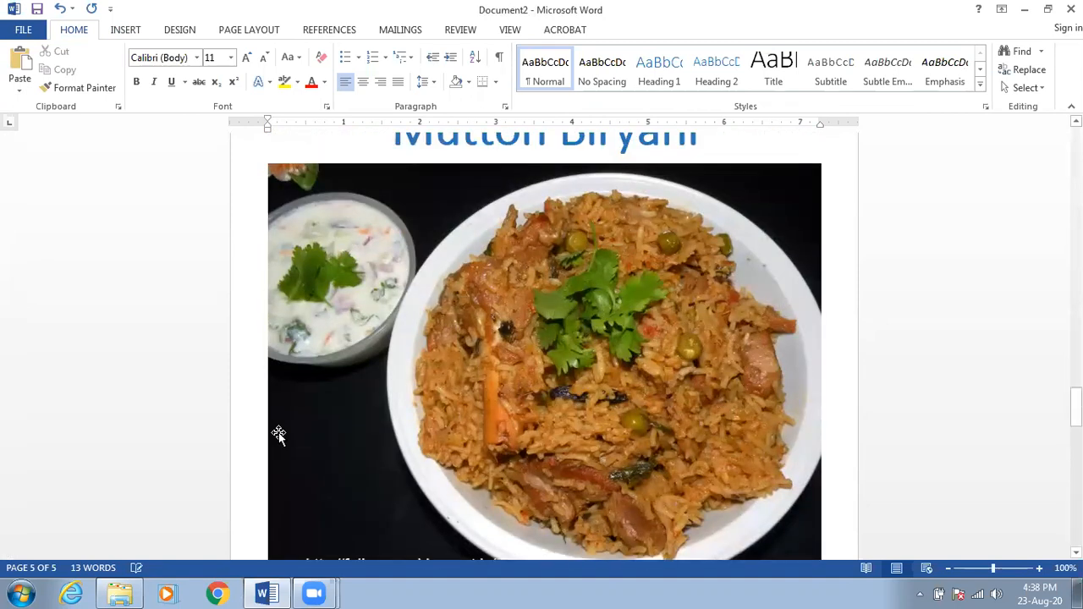
pyautogui.scroll(-5, 279, 433)
pyautogui.moveTo(330, 372); pyautogui.dragTo(271, 378)
pyautogui.hotkey('ctrl', 'c')
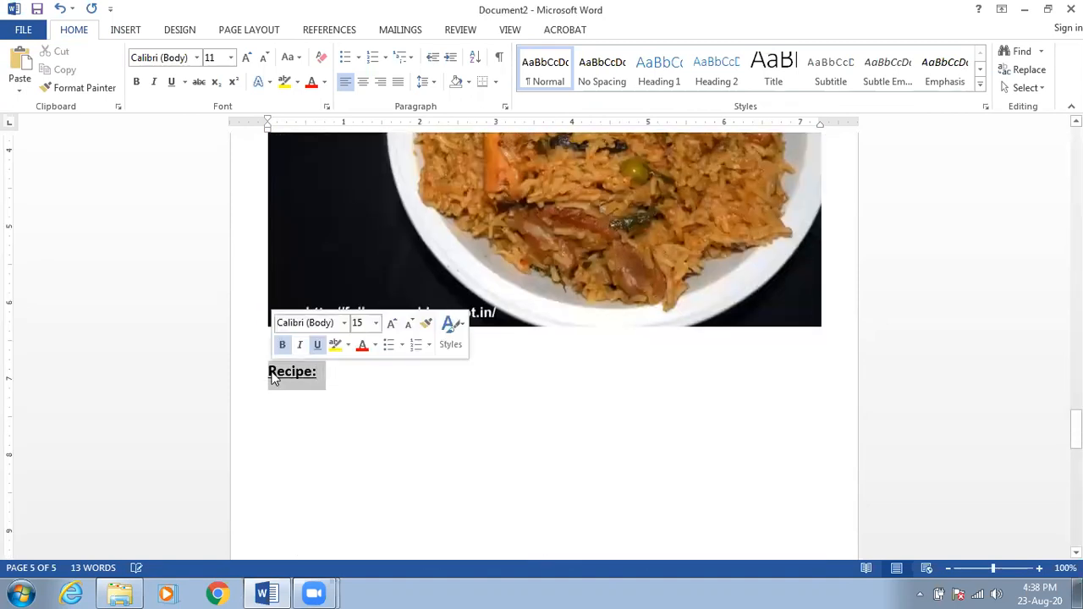
pyautogui.scroll(-10, 318, 408)
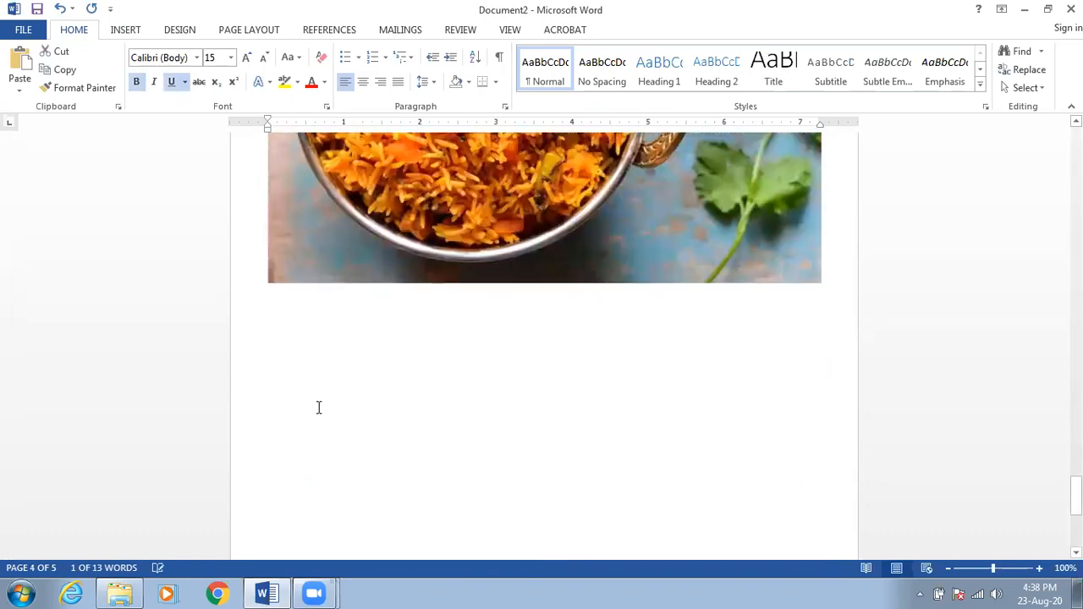
pyautogui.scroll(-1, 319, 408)
pyautogui.click(295, 338)
pyautogui.hotkey('ctrl', 'v')
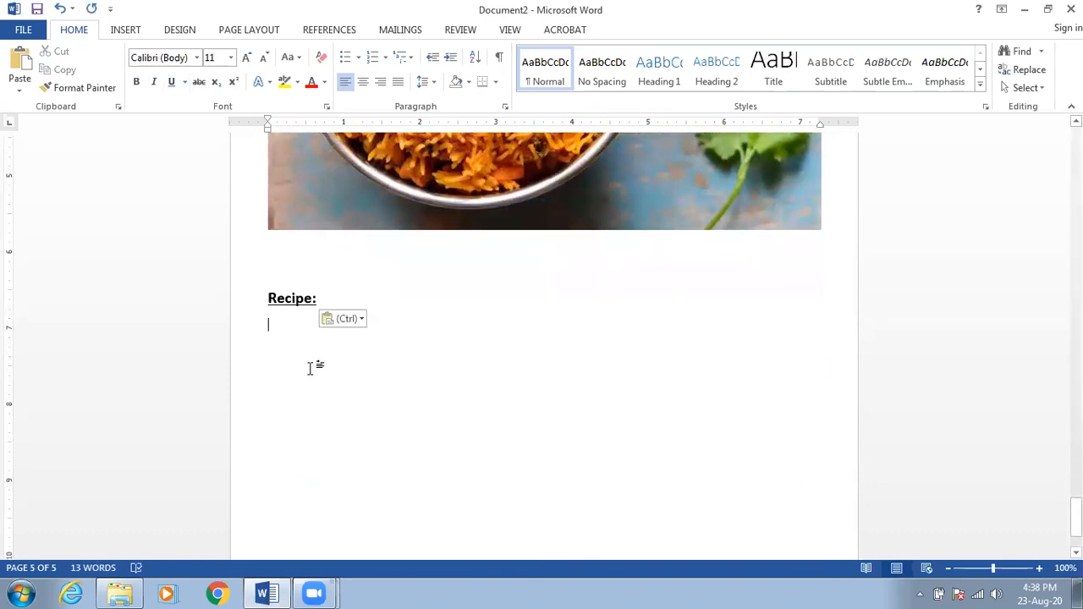
# Review the Vegetable Biryani page and the preceding dish pages back to the blank page after the cover.
pyautogui.scroll(-2, 309, 369)
pyautogui.scroll(3, 310, 369)
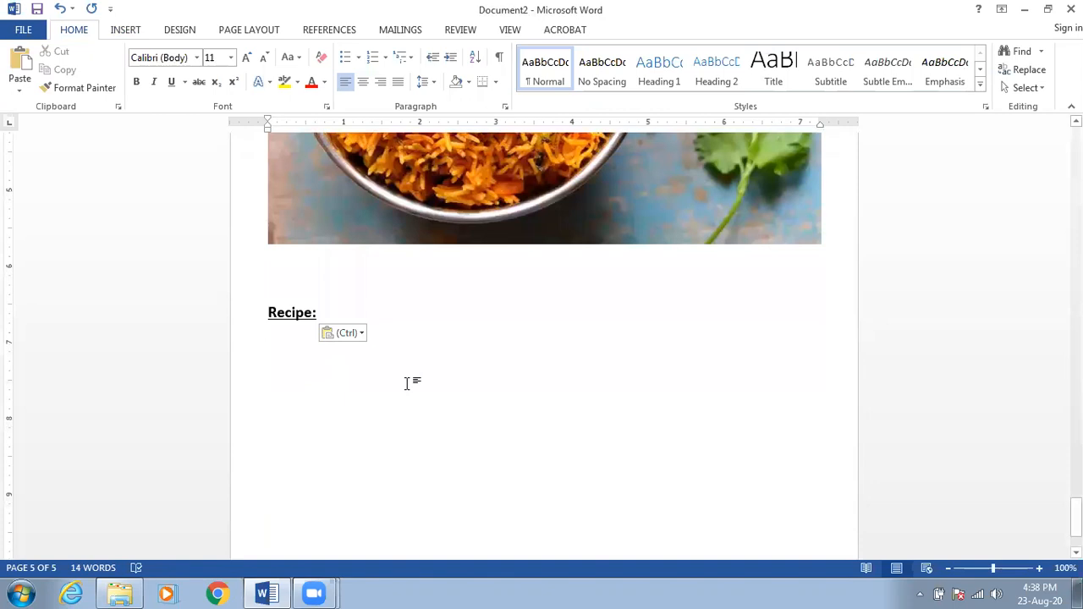
pyautogui.scroll(5, 407, 384)
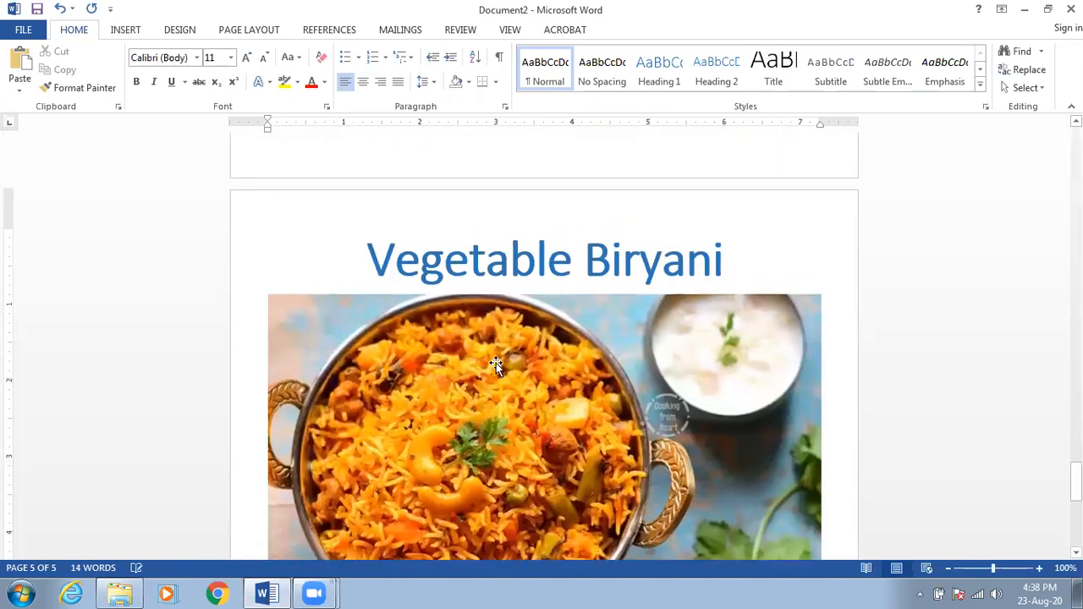
pyautogui.scroll(1, 496, 363)
pyautogui.scroll(-20, 496, 363)
pyautogui.scroll(9, 496, 363)
pyautogui.scroll(15, 496, 363)
pyautogui.scroll(5, 496, 363)
pyautogui.scroll(6, 496, 363)
pyautogui.scroll(-1, 496, 363)
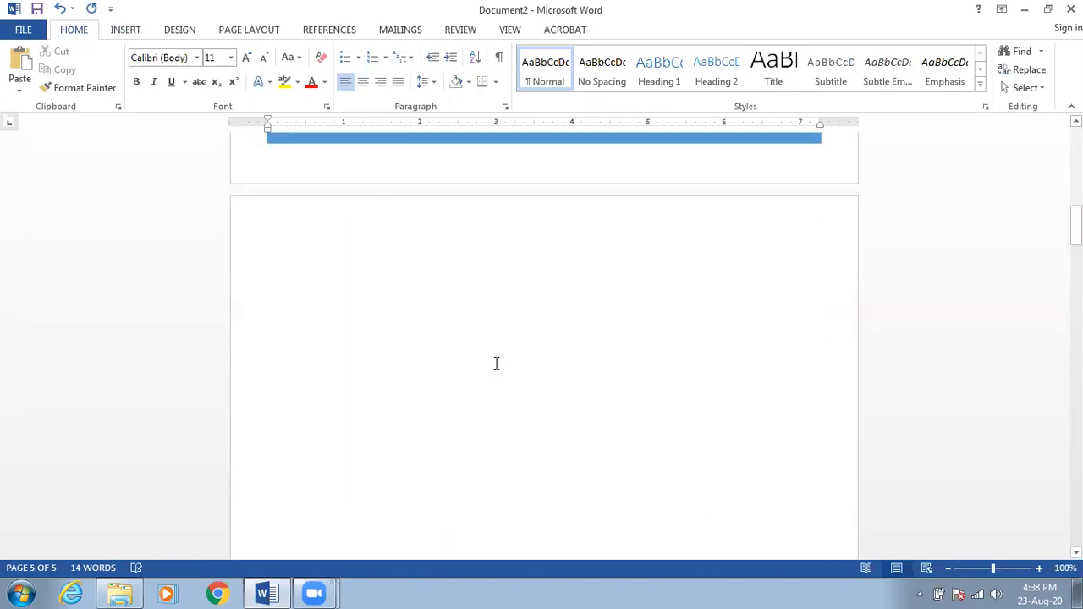
# Insert the Automatic Table 1 table of contents at the start of the blank page after the cover.
pyautogui.click(395, 244)
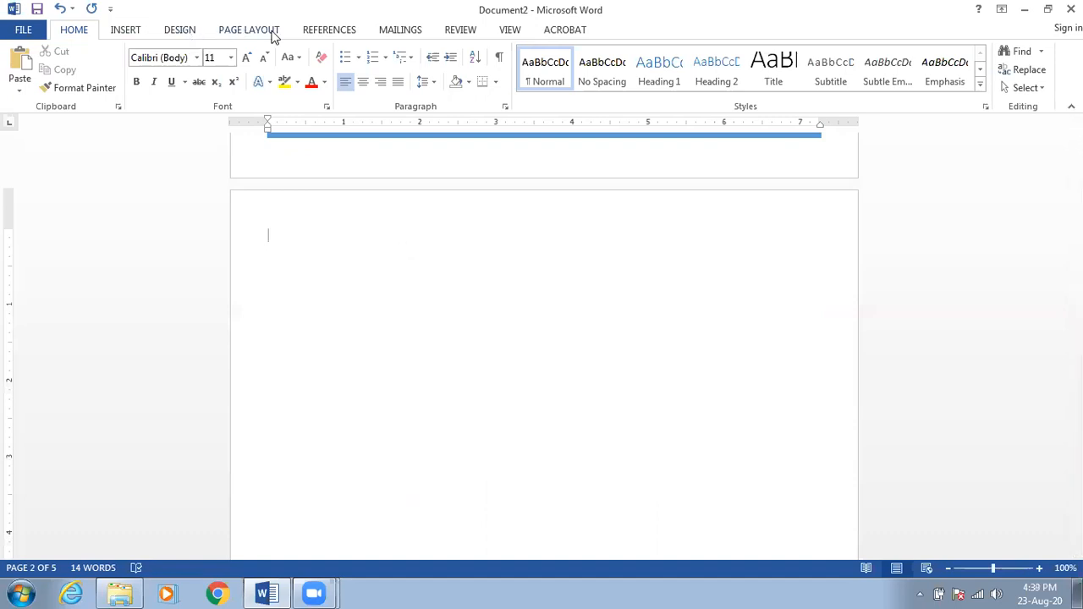
pyautogui.click(327, 30)
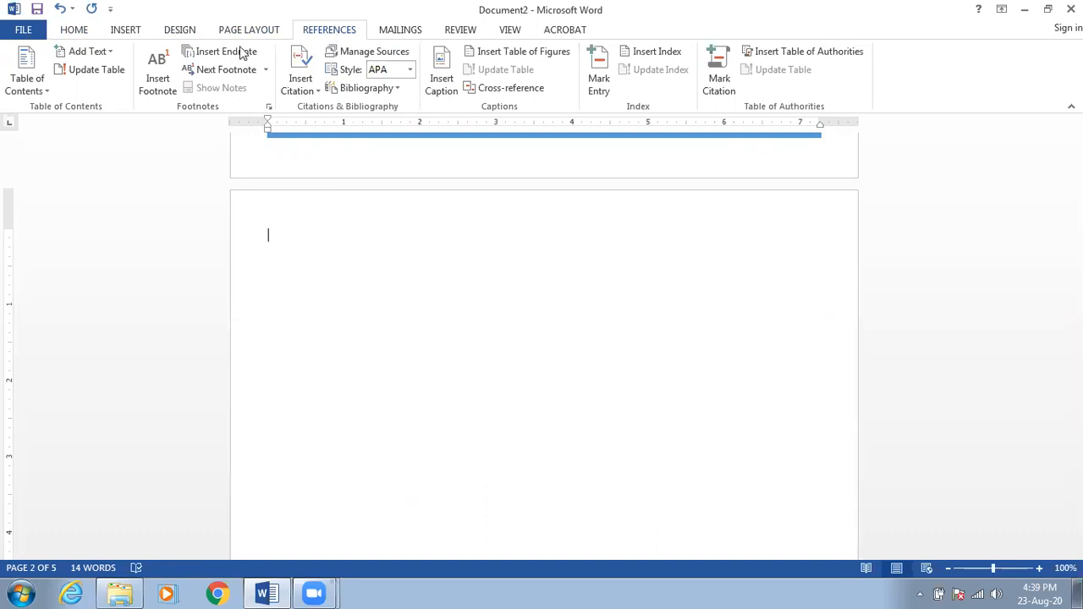
pyautogui.click(28, 72)
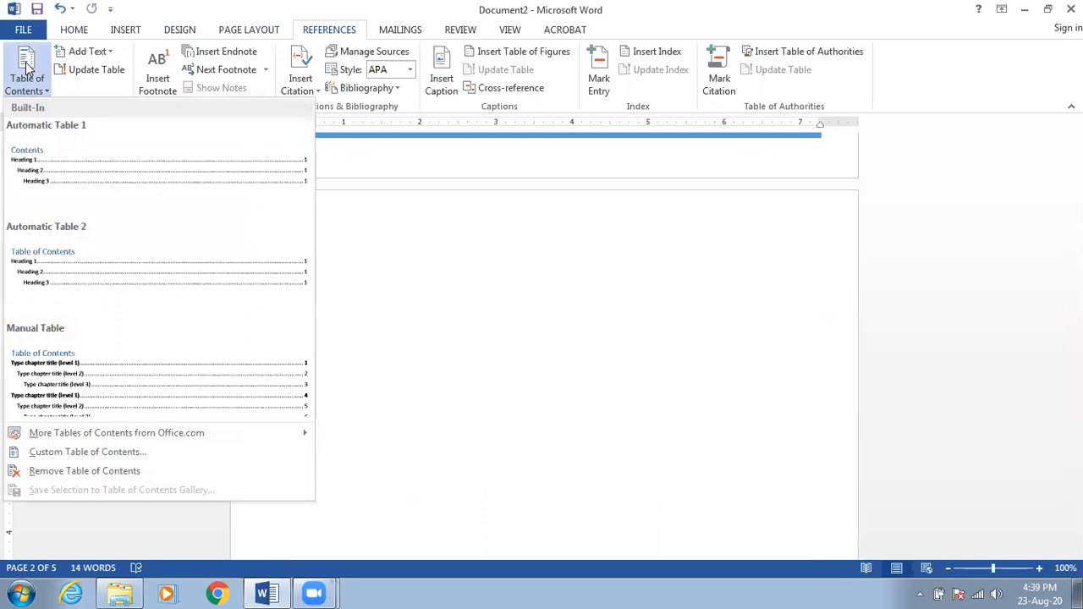
pyautogui.click(62, 167)
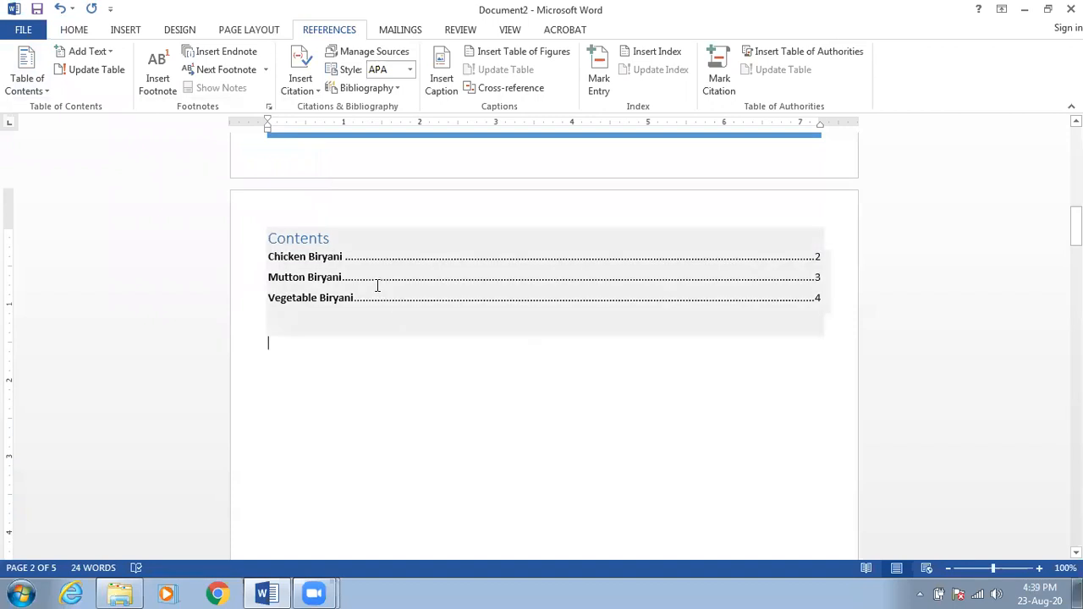
# Check the "Table Of Contents" footer text at the end of the contents page.
pyautogui.scroll(-5, 380, 290)
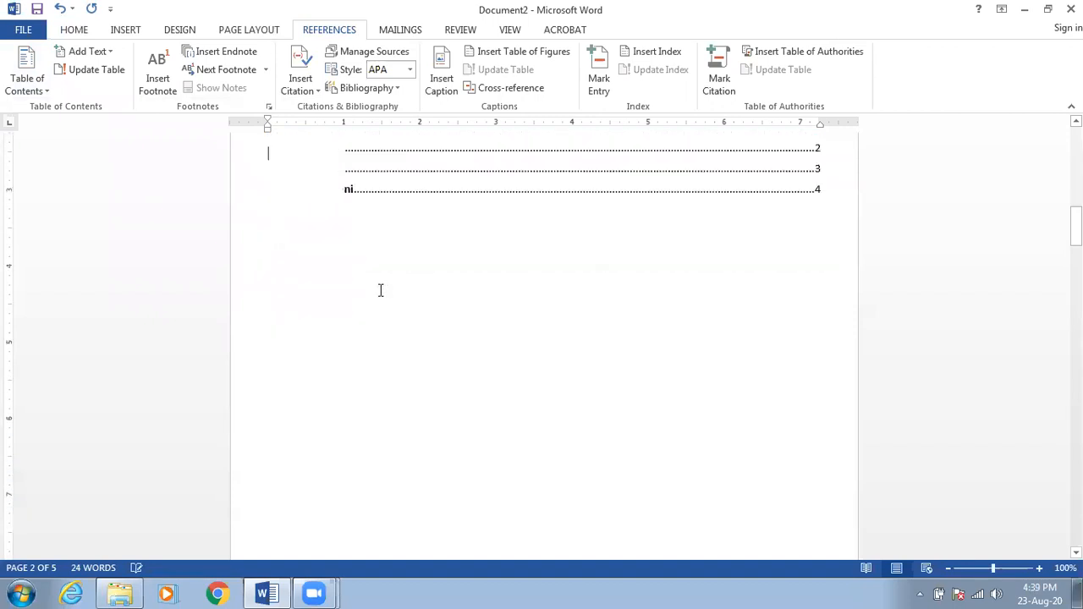
pyautogui.scroll(-4, 380, 292)
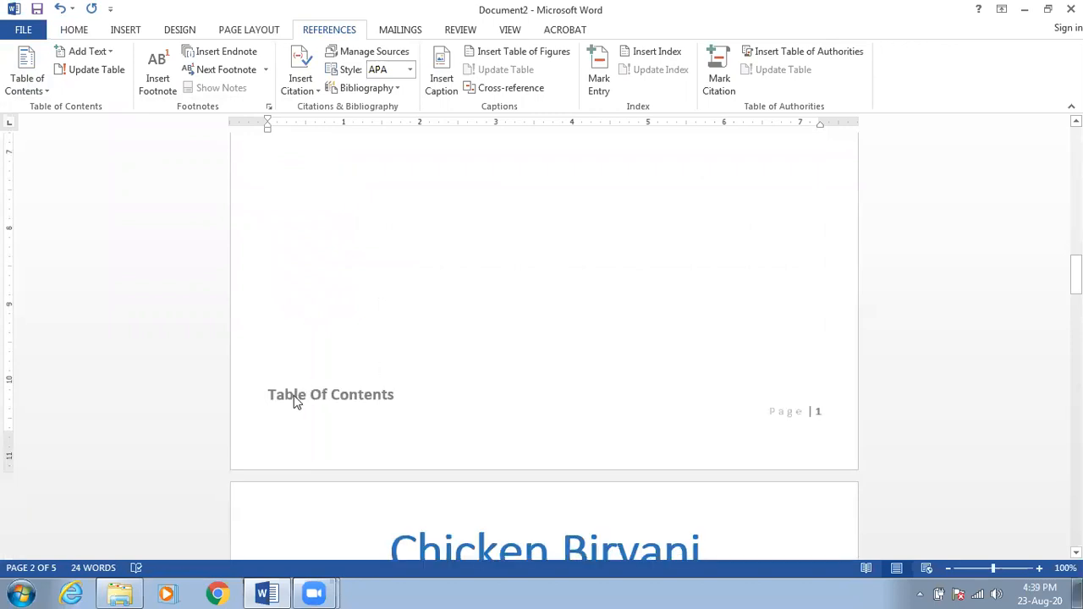
pyautogui.click(355, 404)
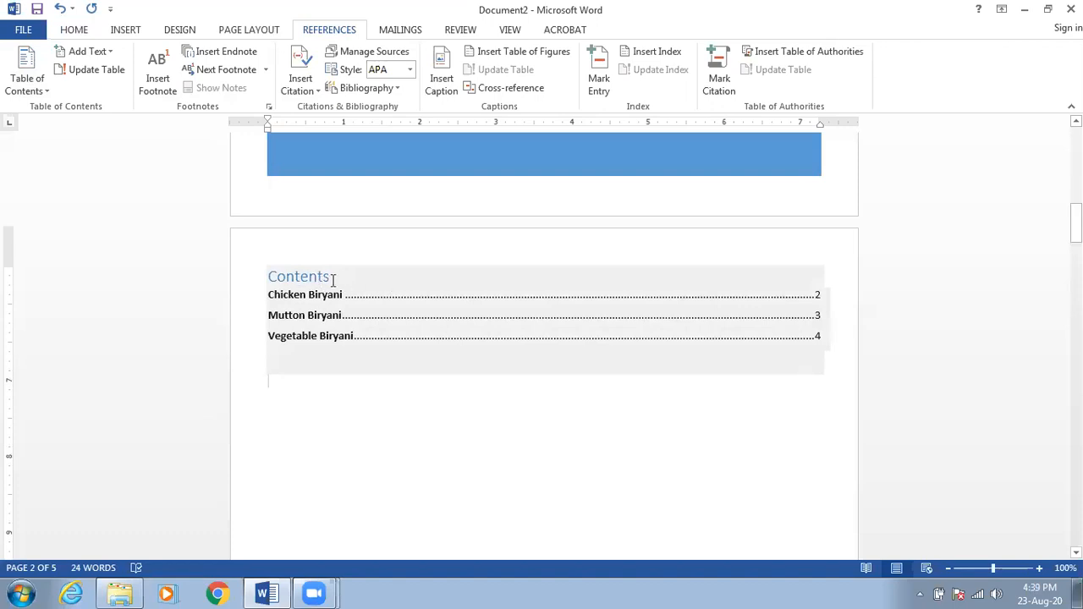
# Add a bookmark named "Contents" to the Contents heading of the table of contents.
pyautogui.click(336, 278)
pyautogui.moveTo(336, 278); pyautogui.dragTo(268, 280)
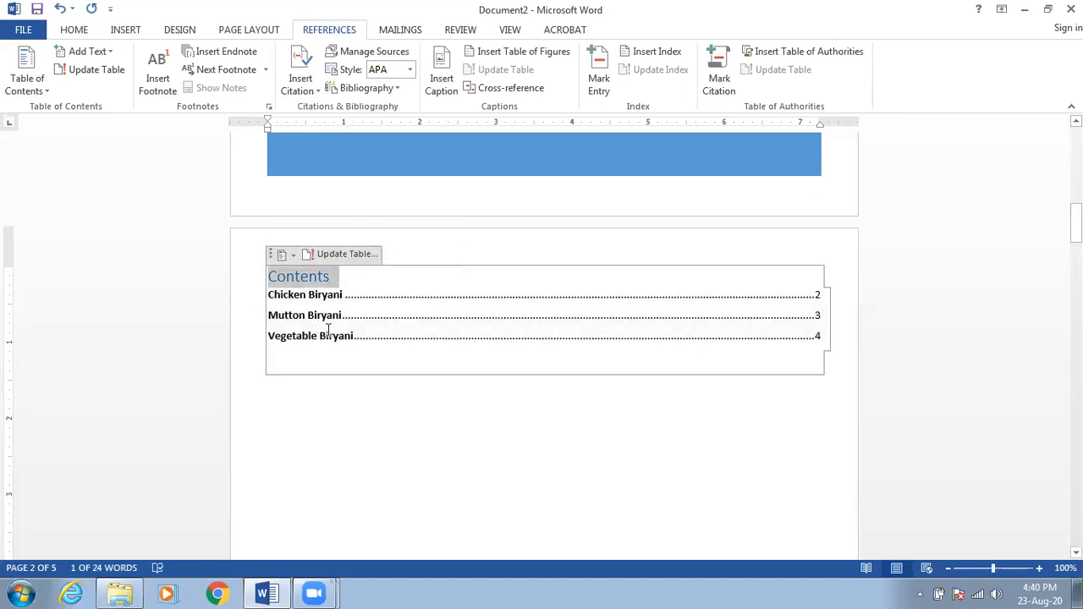
pyautogui.click(120, 30)
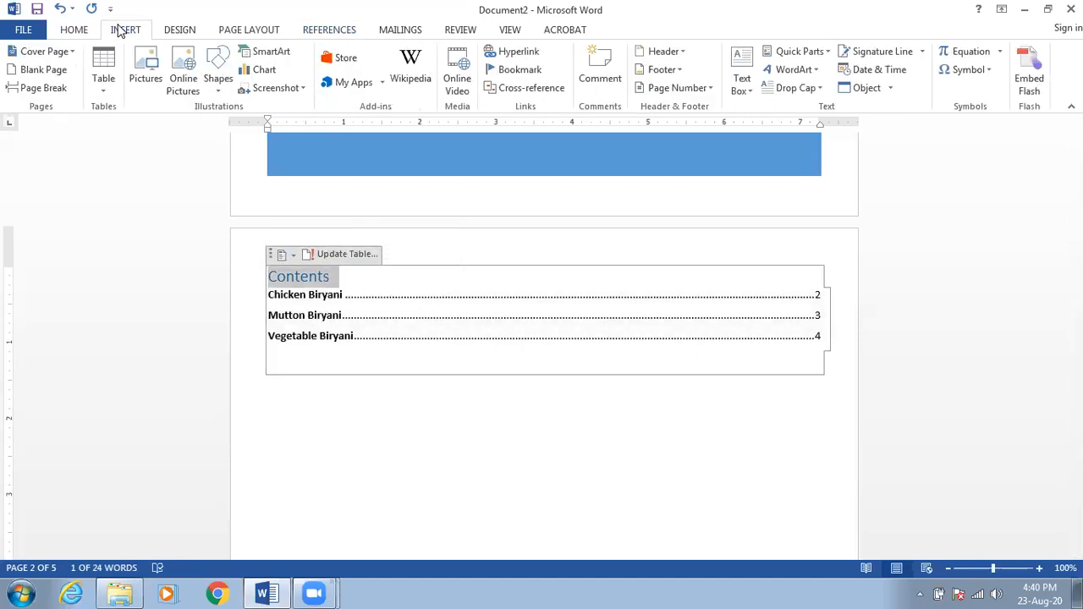
pyautogui.click(518, 69)
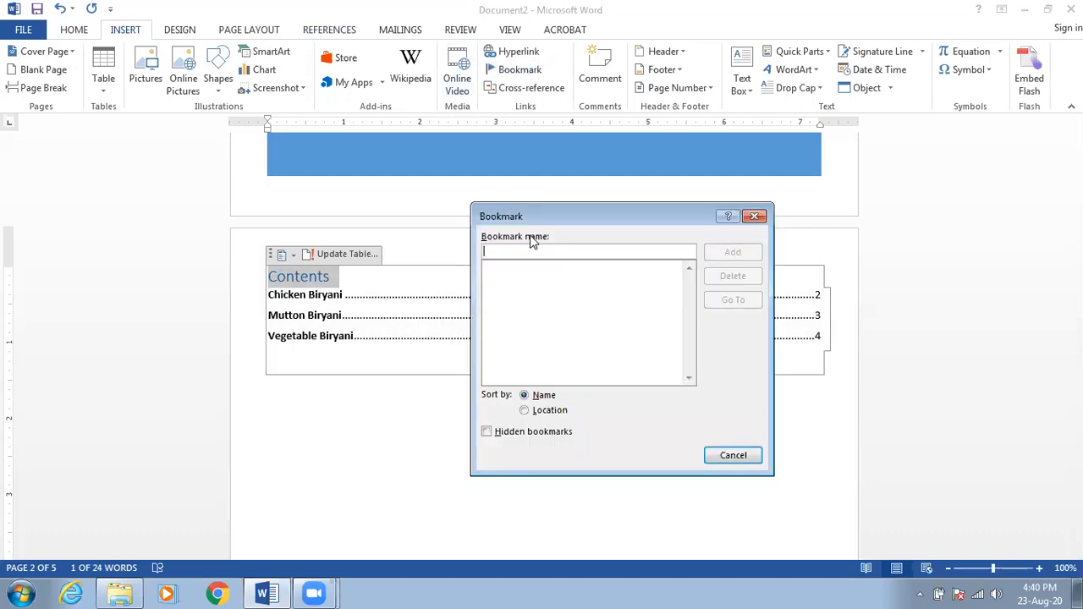
pyautogui.write('Contents')
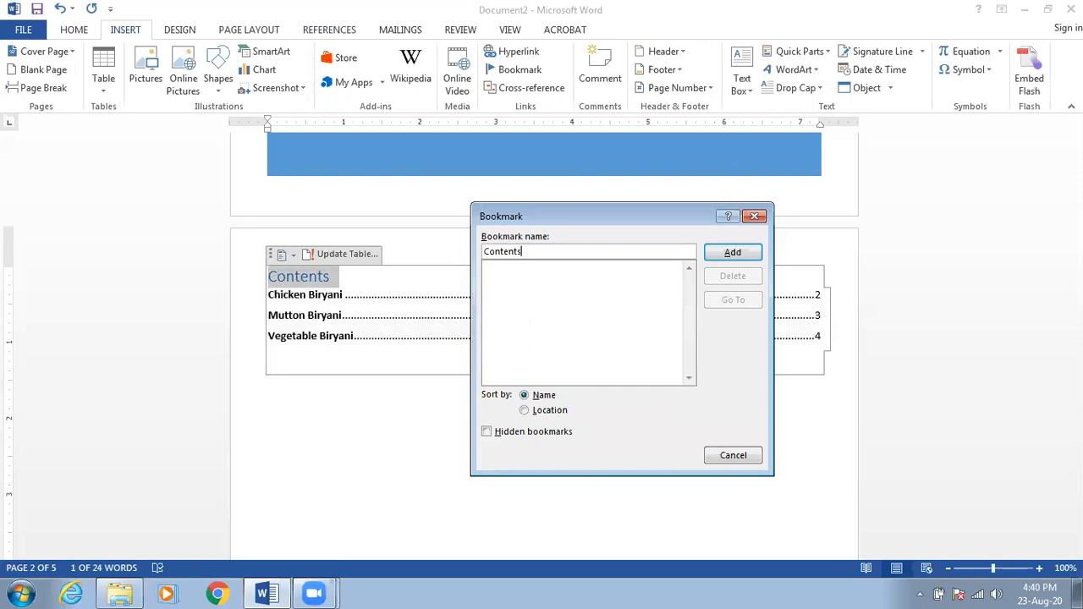
pyautogui.click(716, 252)
# Link the "Table Of Contents" footer text to the Contents bookmark in this document, and return to the document body.
pyautogui.scroll(-8, 508, 335)
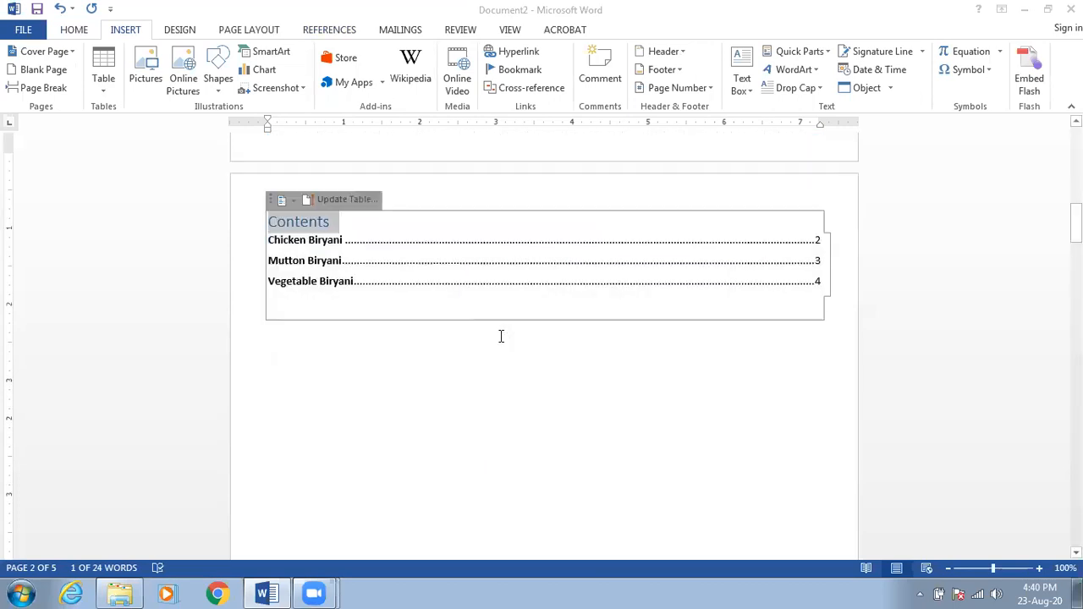
pyautogui.rightClick(395, 330)
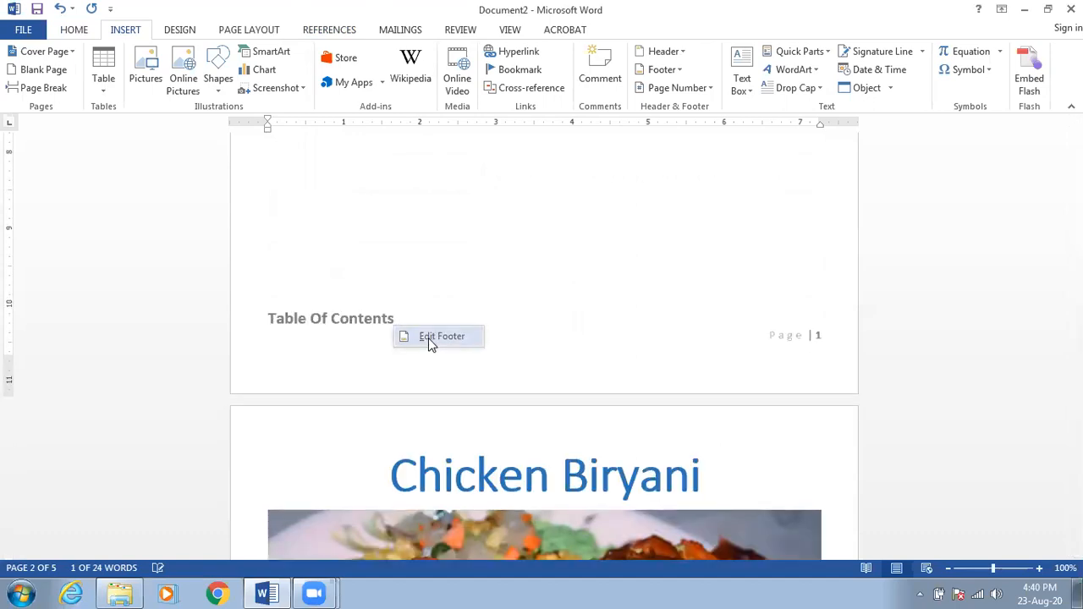
pyautogui.click(432, 337)
pyautogui.moveTo(412, 471); pyautogui.dragTo(273, 481)
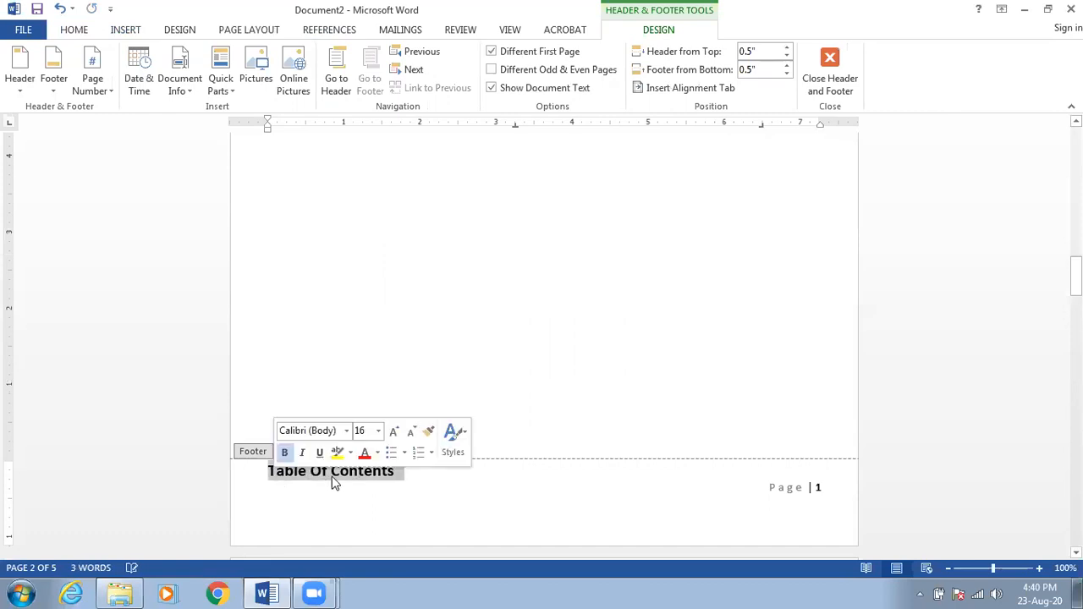
pyautogui.click(127, 32)
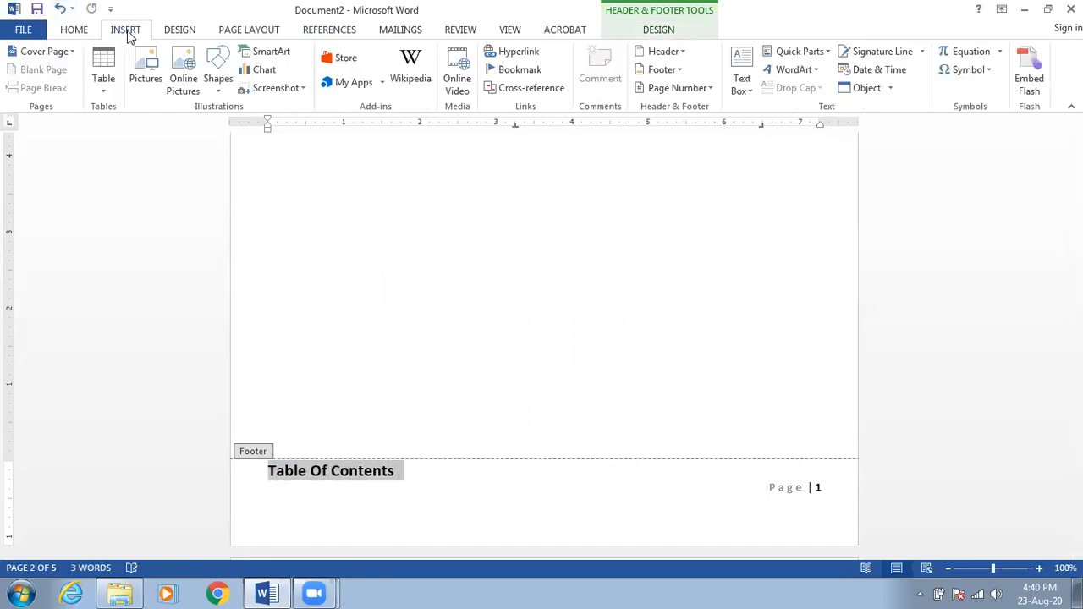
pyautogui.click(514, 60)
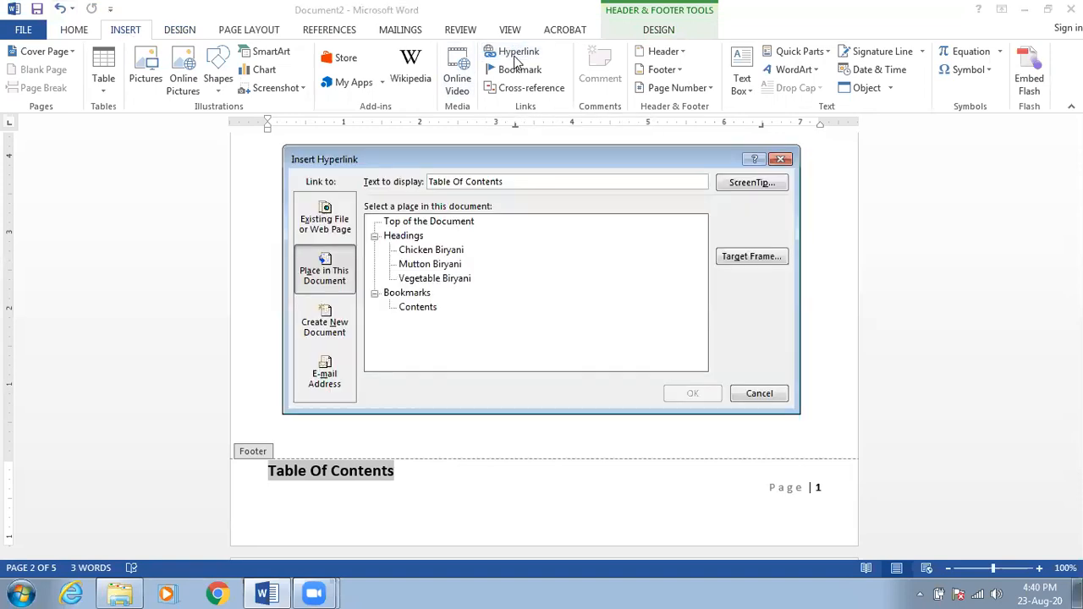
pyautogui.click(420, 307)
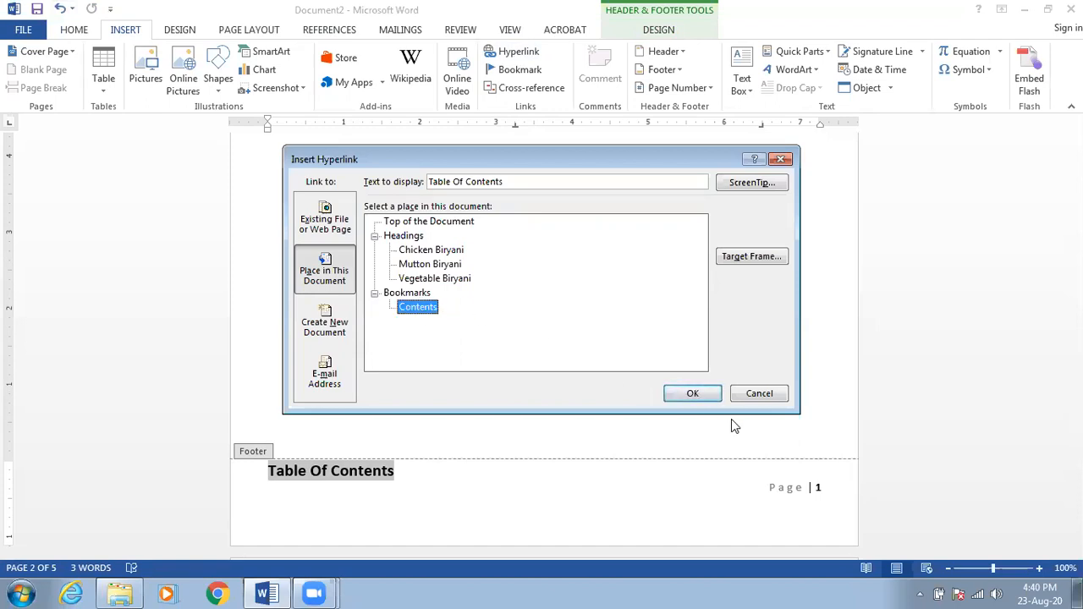
pyautogui.click(704, 397)
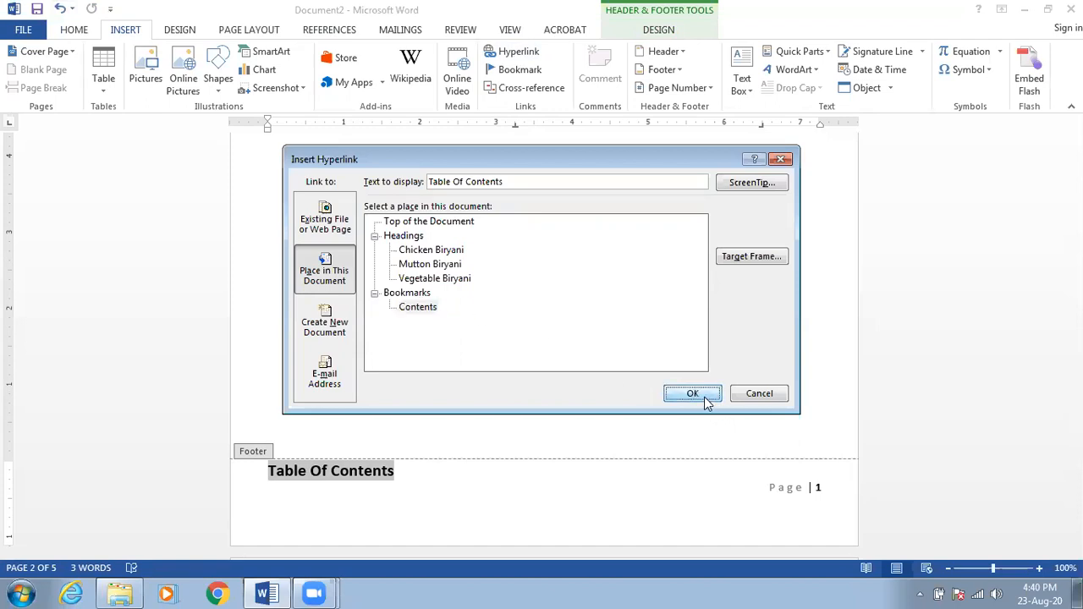
pyautogui.scroll(10, 479, 305)
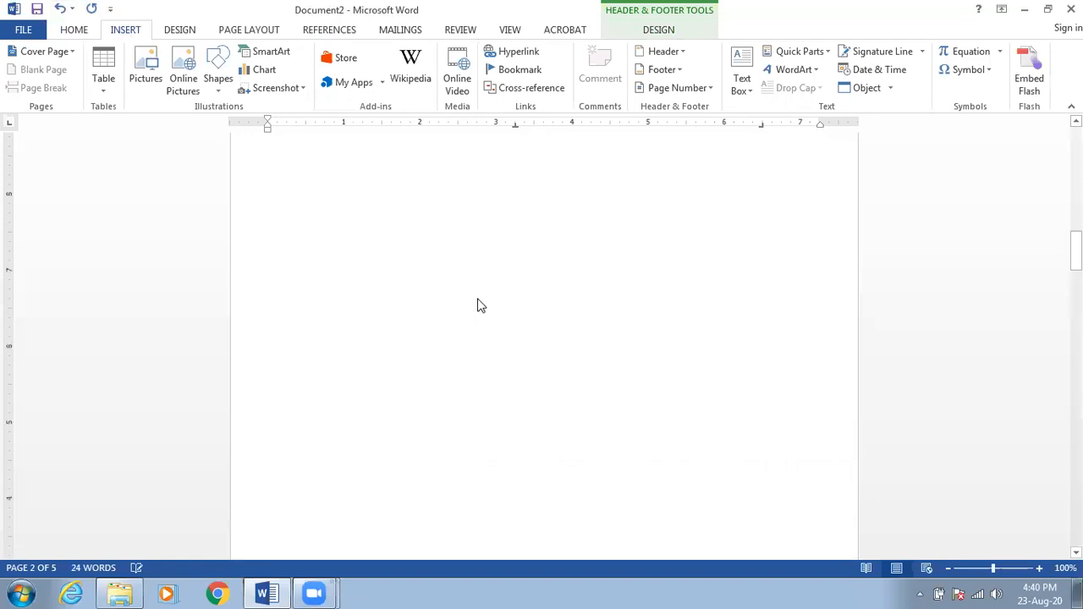
pyautogui.scroll(10, 477, 305)
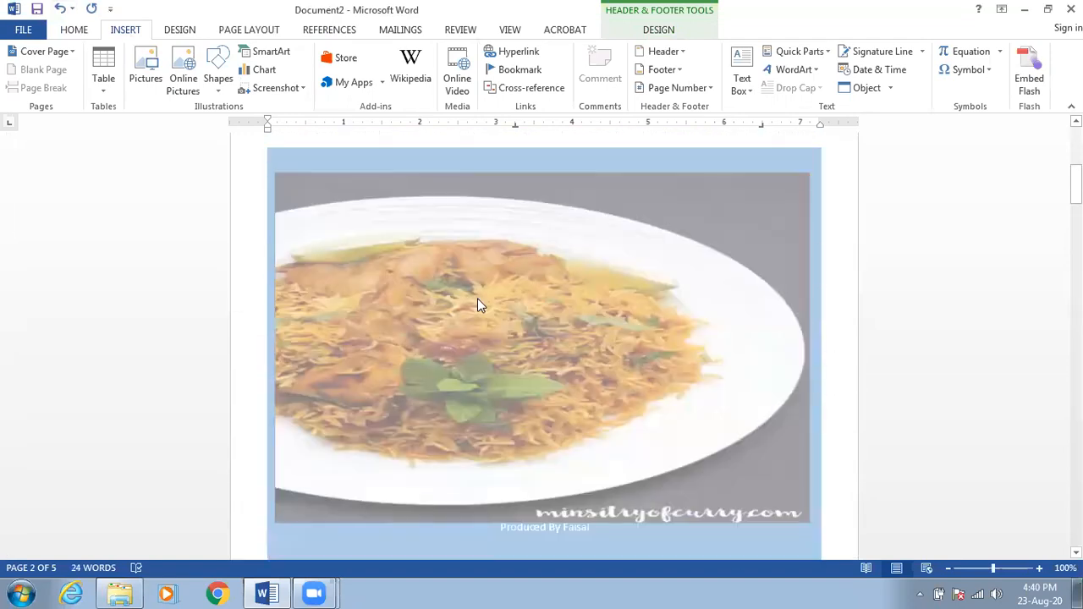
pyautogui.scroll(-7, 478, 310)
pyautogui.scroll(8, 478, 311)
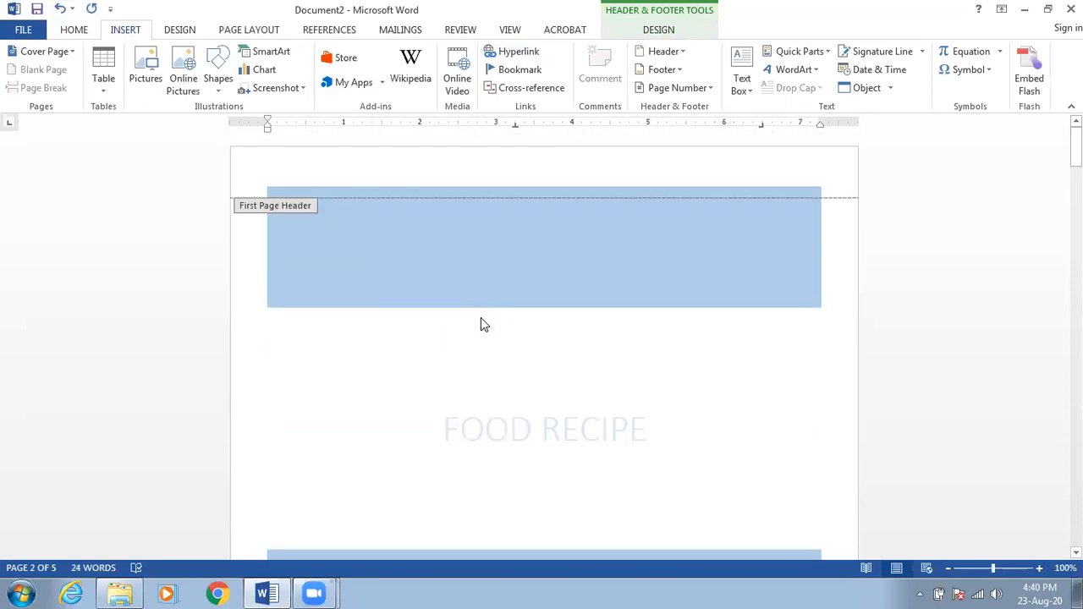
pyautogui.scroll(-8, 479, 315)
pyautogui.scroll(-3, 470, 364)
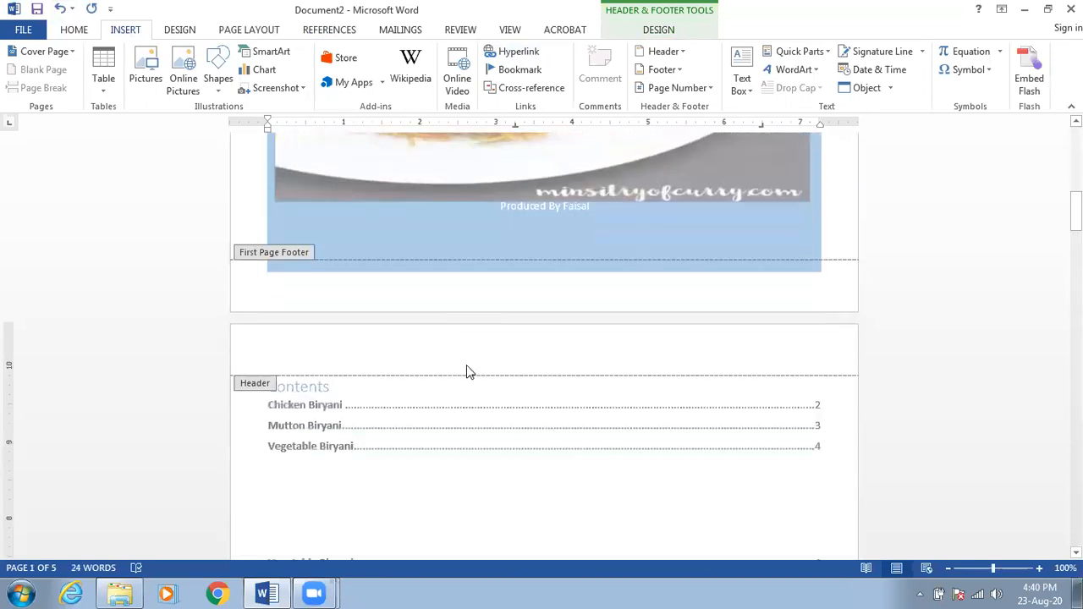
pyautogui.doubleClick(502, 476)
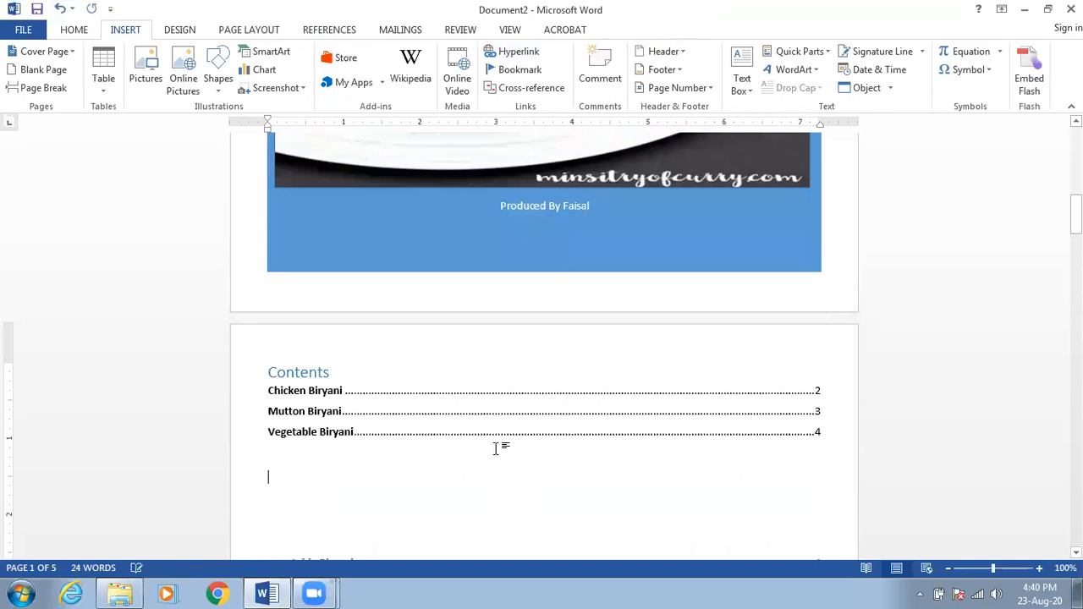
# Check the bookmark assigned to the Contents heading, leaving it unmodified.
pyautogui.scroll(2, 487, 445)
pyautogui.scroll(-2, 496, 392)
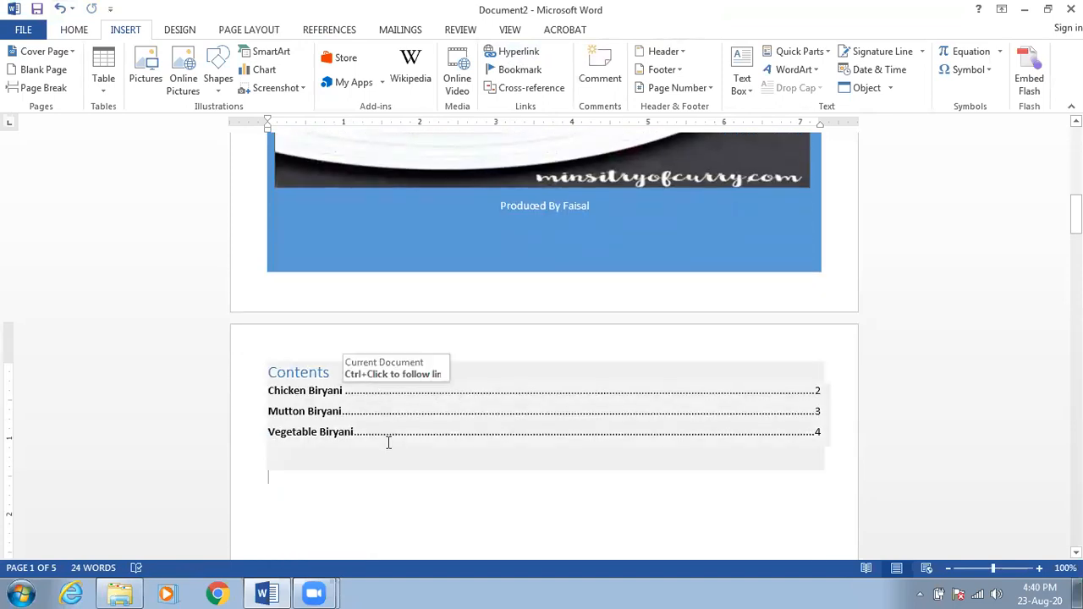
pyautogui.scroll(-5, 389, 442)
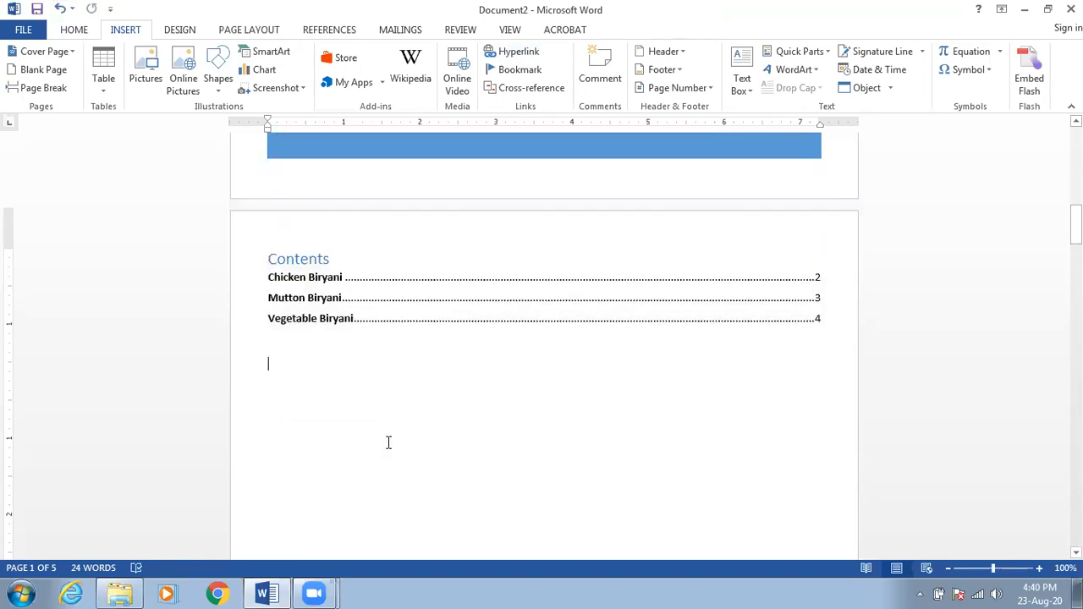
pyautogui.scroll(-10, 388, 447)
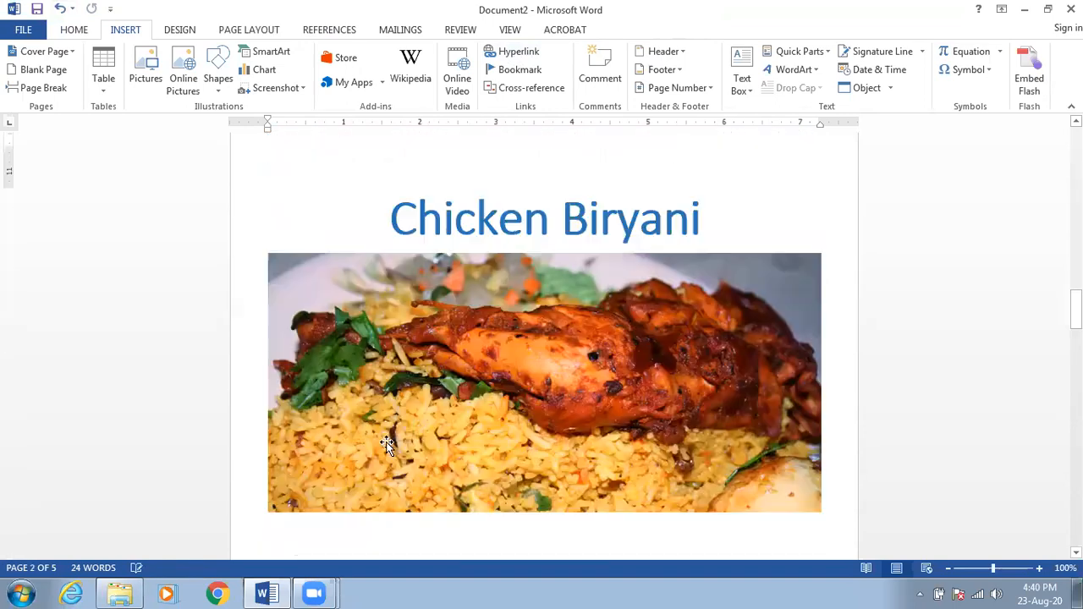
pyautogui.scroll(10, 387, 442)
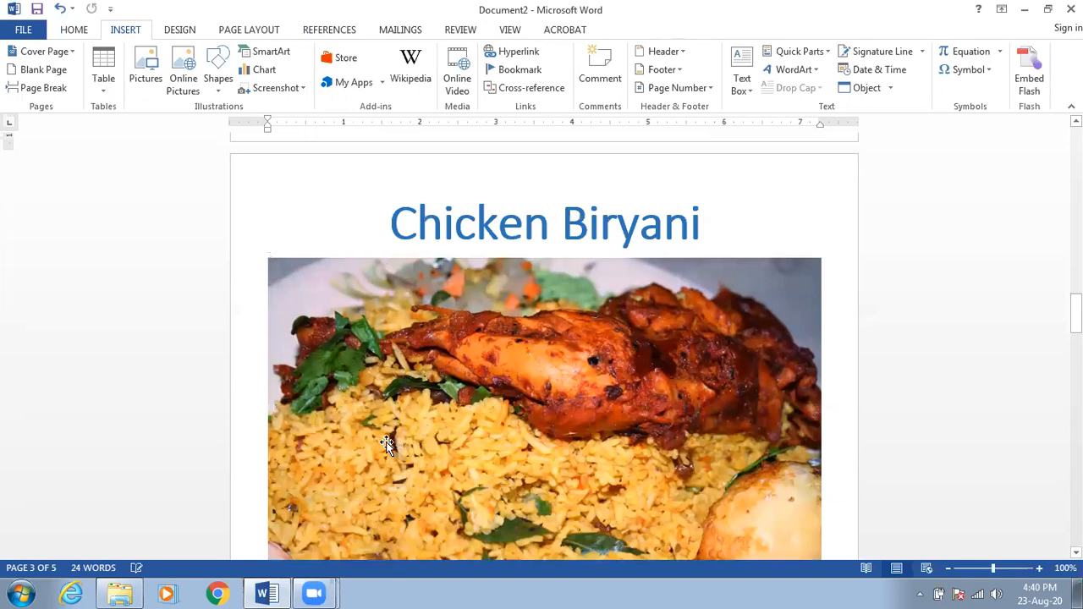
pyautogui.scroll(12, 428, 329)
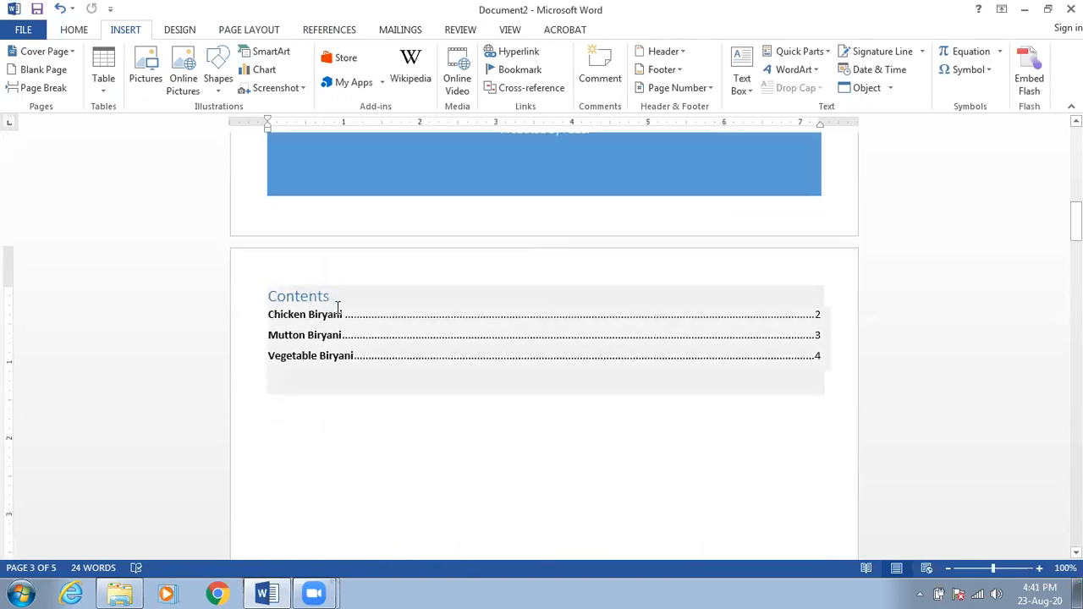
pyautogui.doubleClick(341, 314)
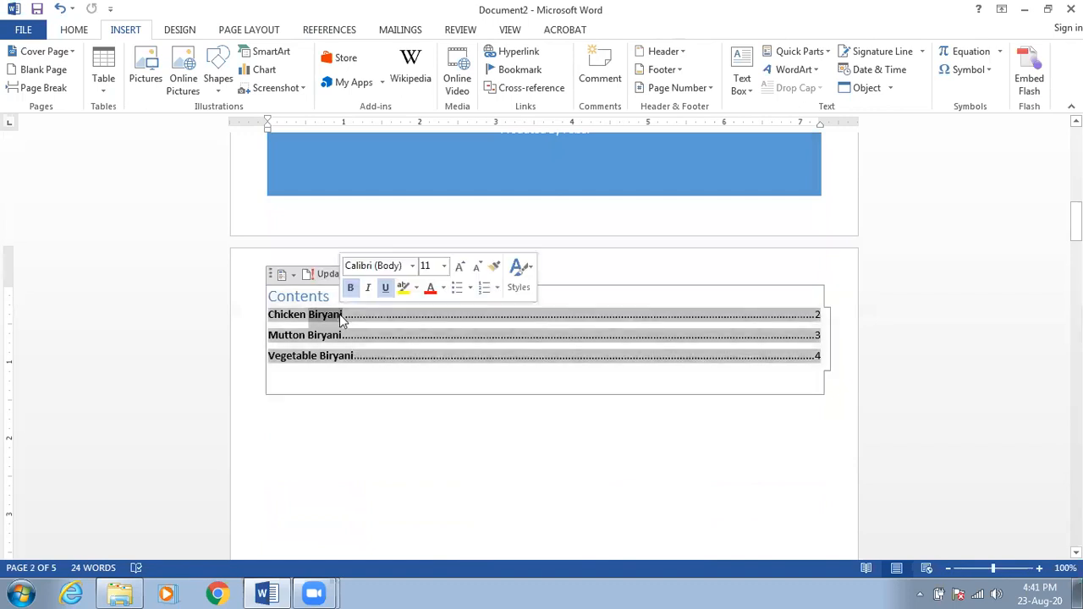
pyautogui.click(333, 298)
pyautogui.moveTo(332, 298); pyautogui.dragTo(270, 298)
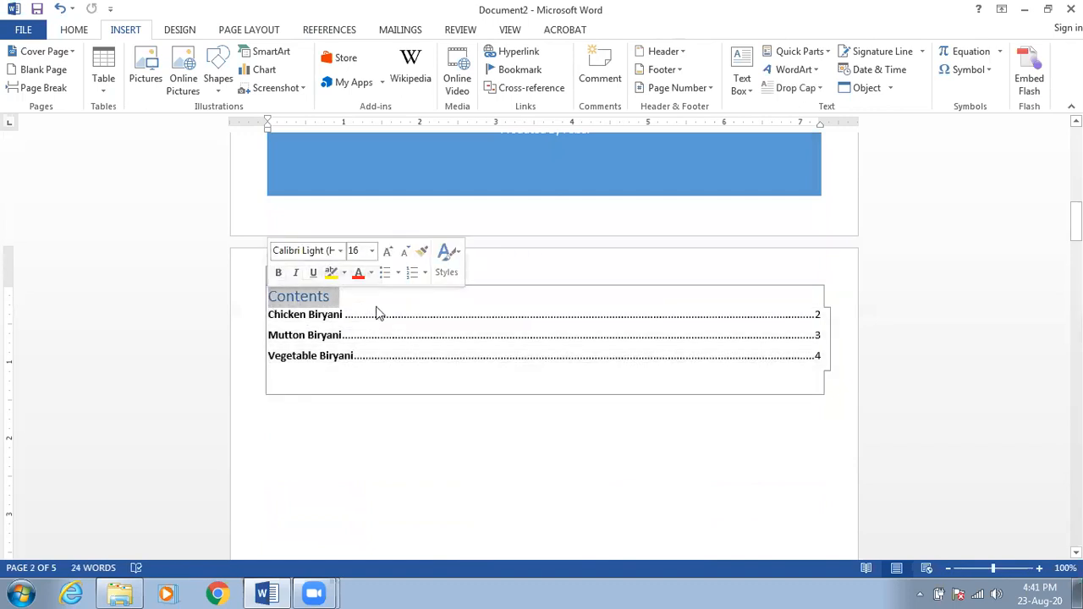
pyautogui.click(519, 69)
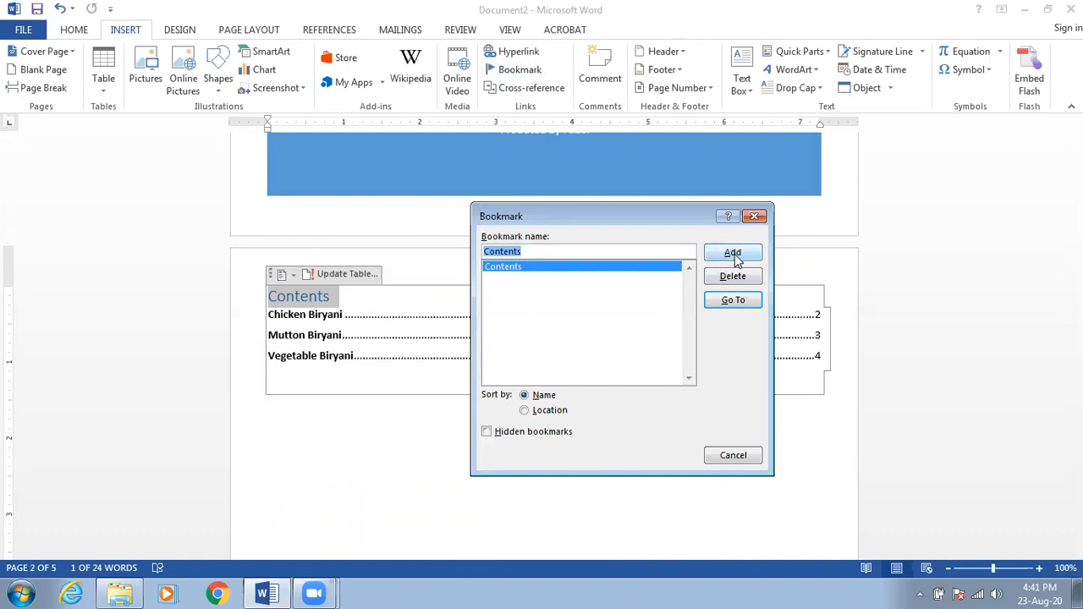
pyautogui.click(755, 217)
# Check the hyperlink target of the "Table Of Contents" footer text on the contents page without changing it, and leave the footer.
pyautogui.scroll(-3, 455, 309)
pyautogui.scroll(-10, 454, 311)
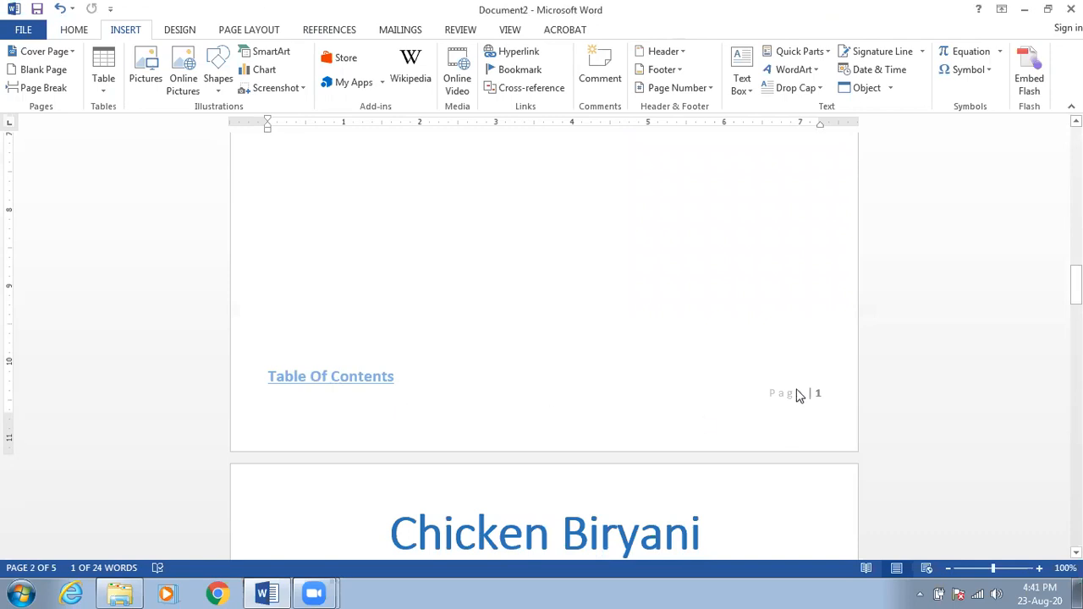
pyautogui.rightClick(373, 395)
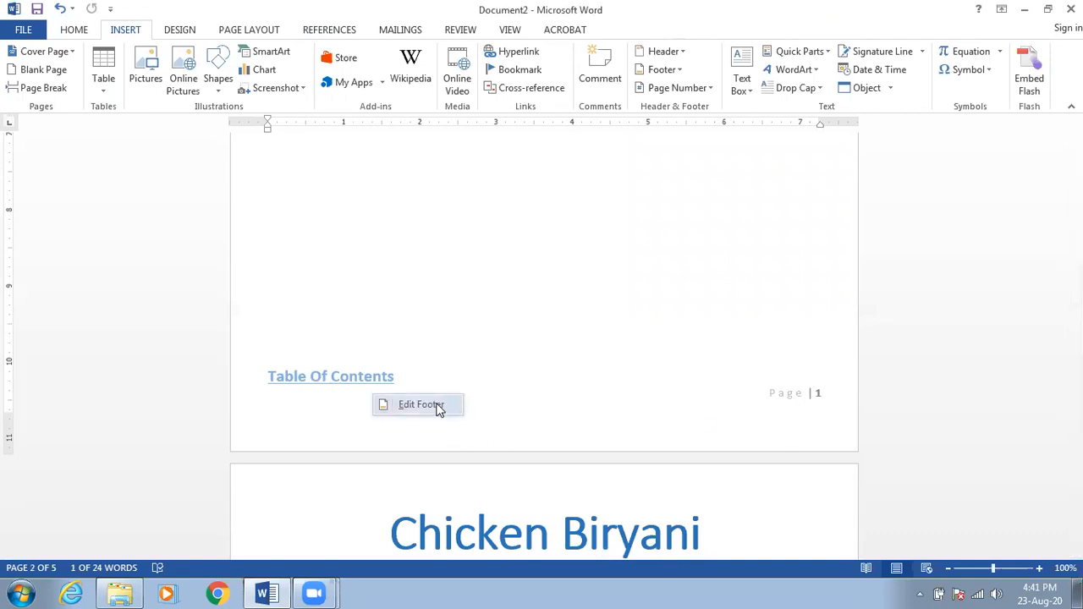
pyautogui.click(430, 404)
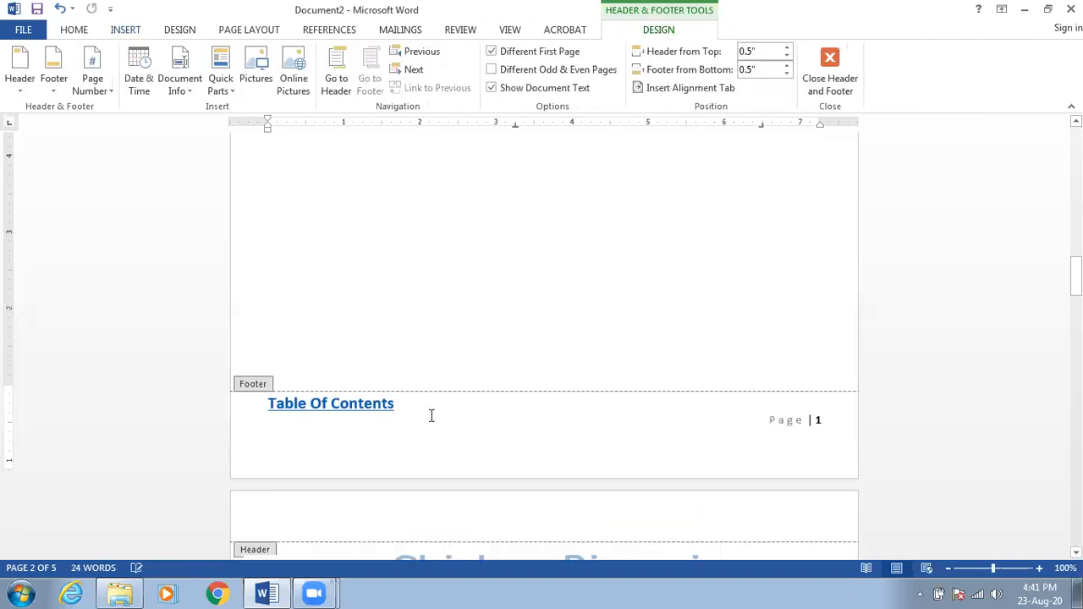
pyautogui.click(265, 399)
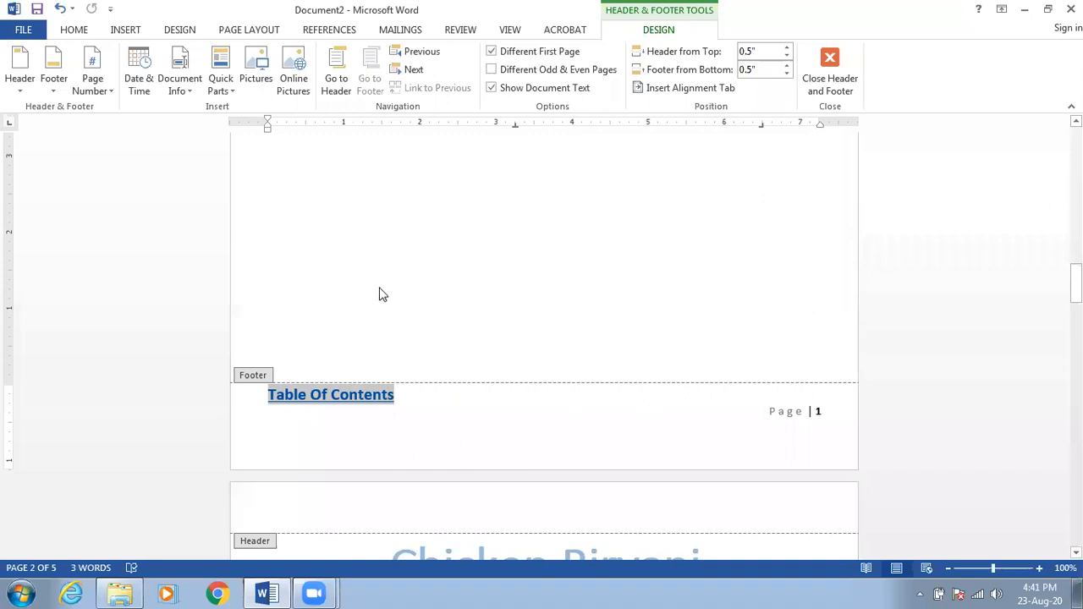
pyautogui.click(125, 31)
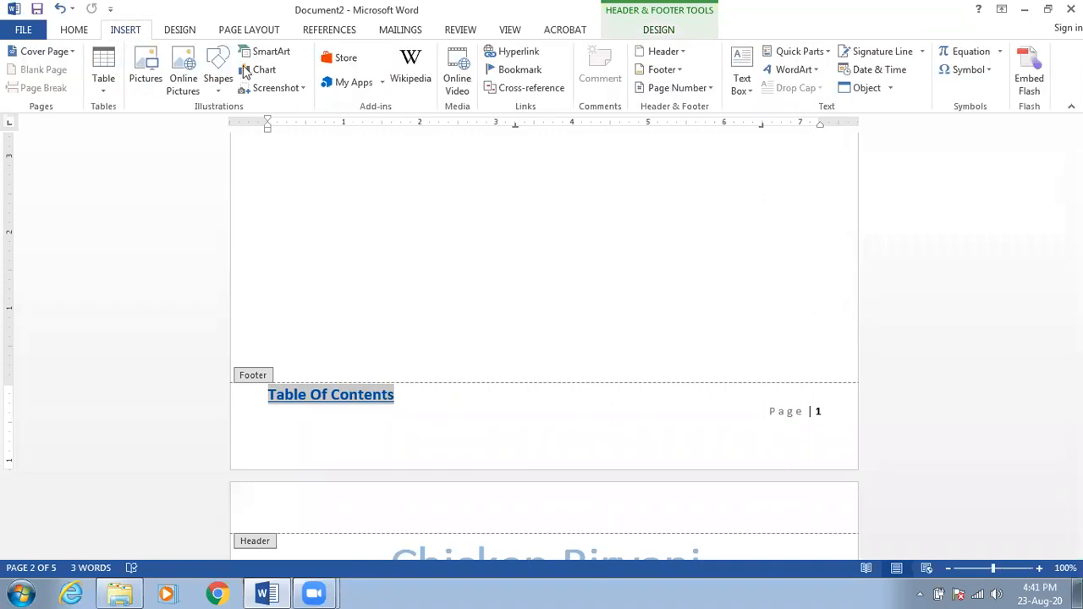
pyautogui.click(515, 52)
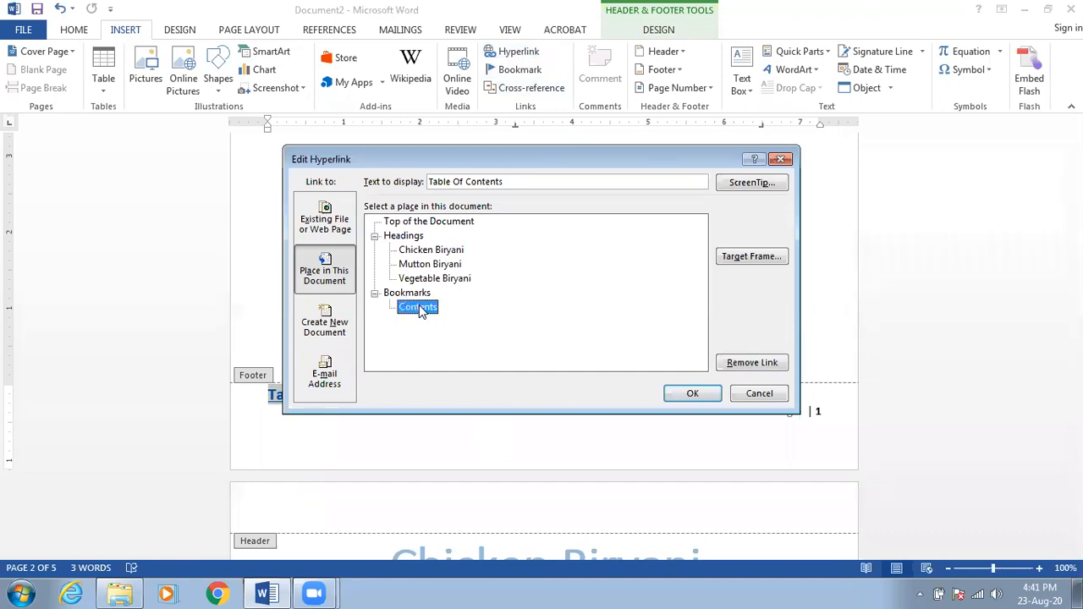
pyautogui.click(759, 394)
pyautogui.doubleClick(503, 278)
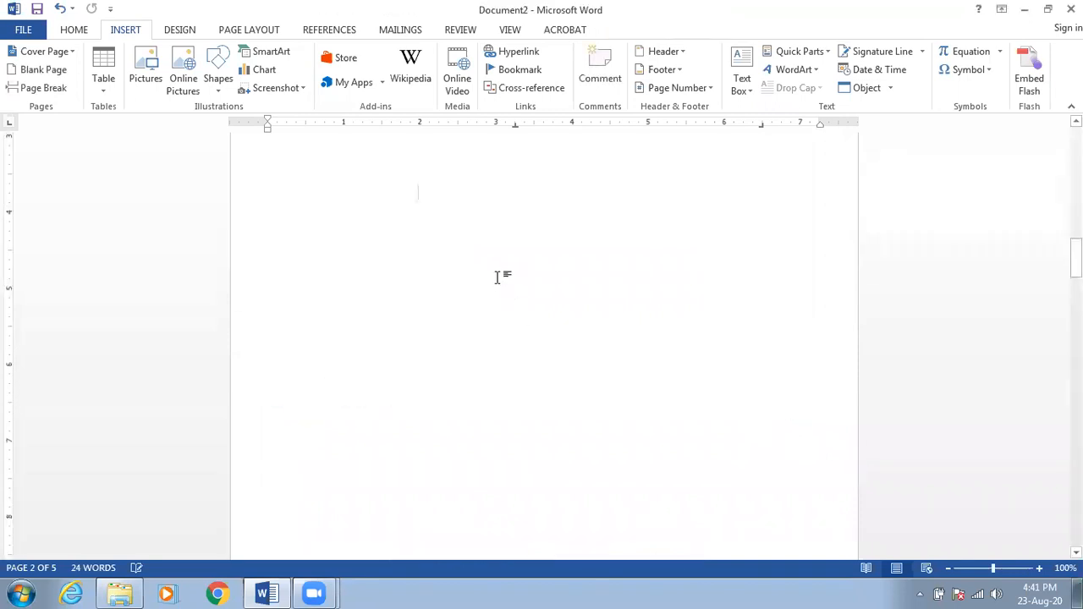
# Follow the Vegetable Biryani entry in the table of contents and look through its page.
pyautogui.scroll(-5, 447, 321)
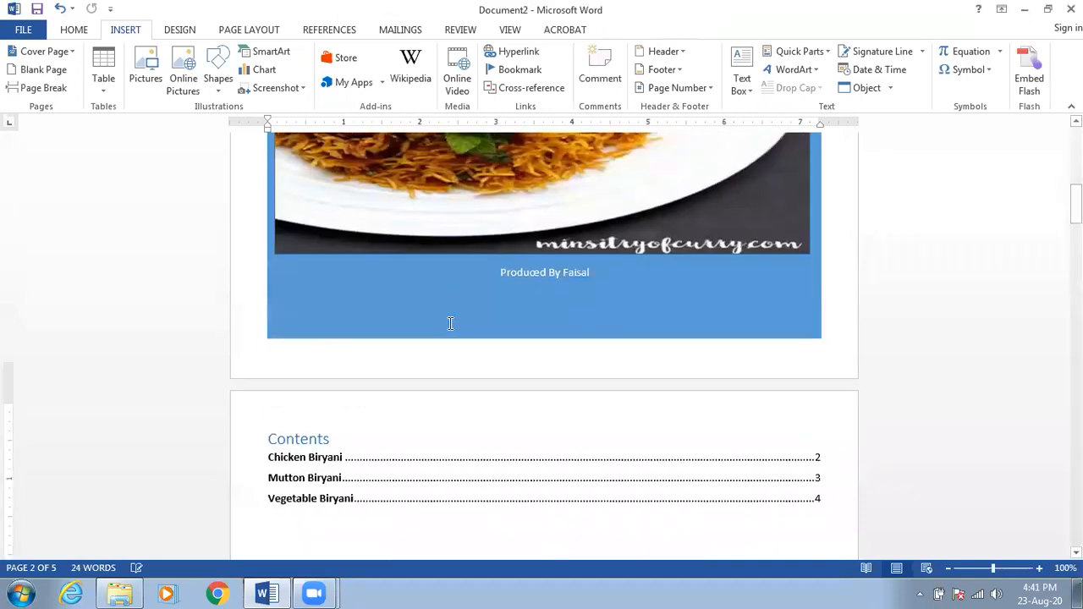
pyautogui.click(364, 313)
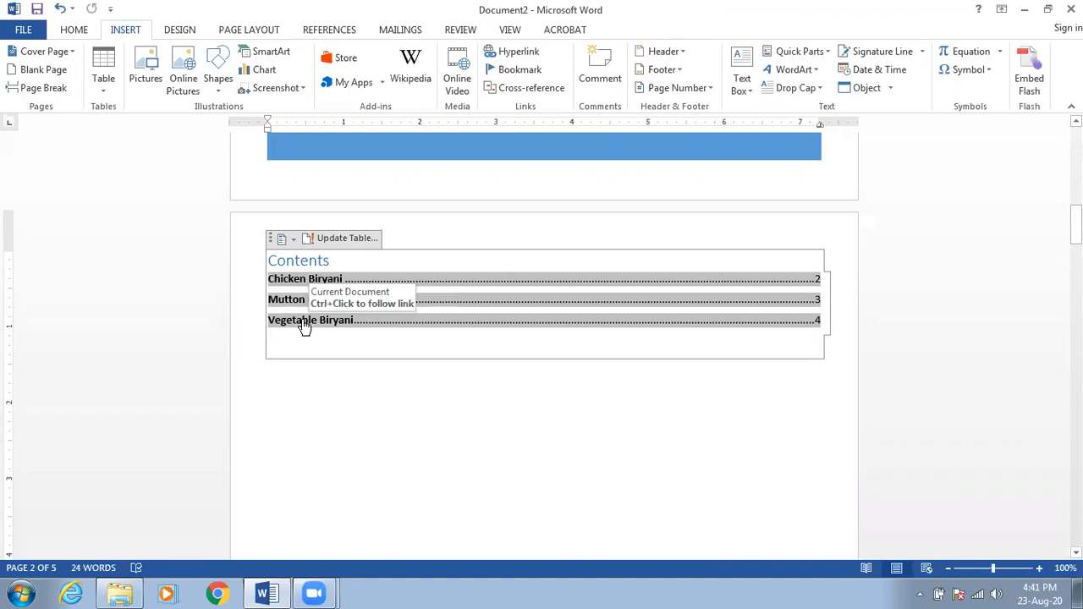
pyautogui.keyDown('ctrl'); pyautogui.click(304, 327); pyautogui.keyUp('ctrl')
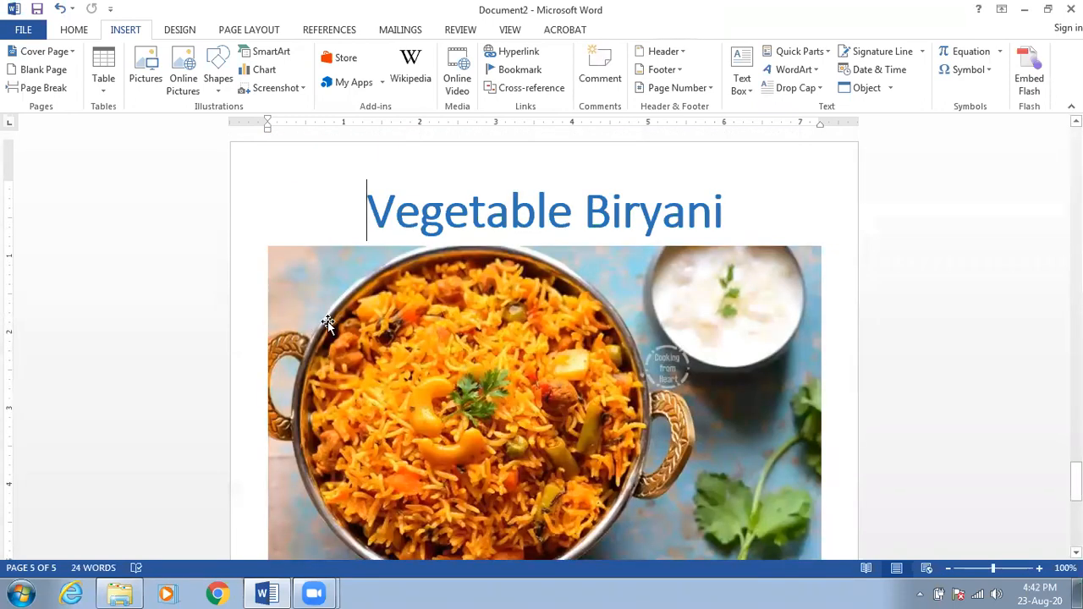
pyautogui.scroll(-10, 330, 320)
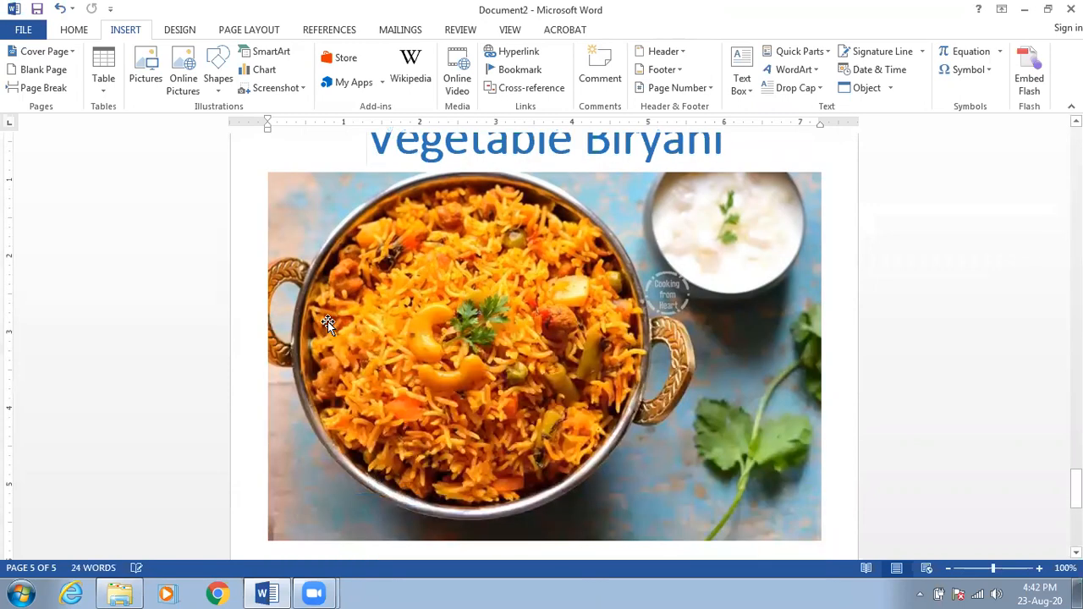
pyautogui.scroll(-3, 338, 313)
pyautogui.scroll(15, 340, 309)
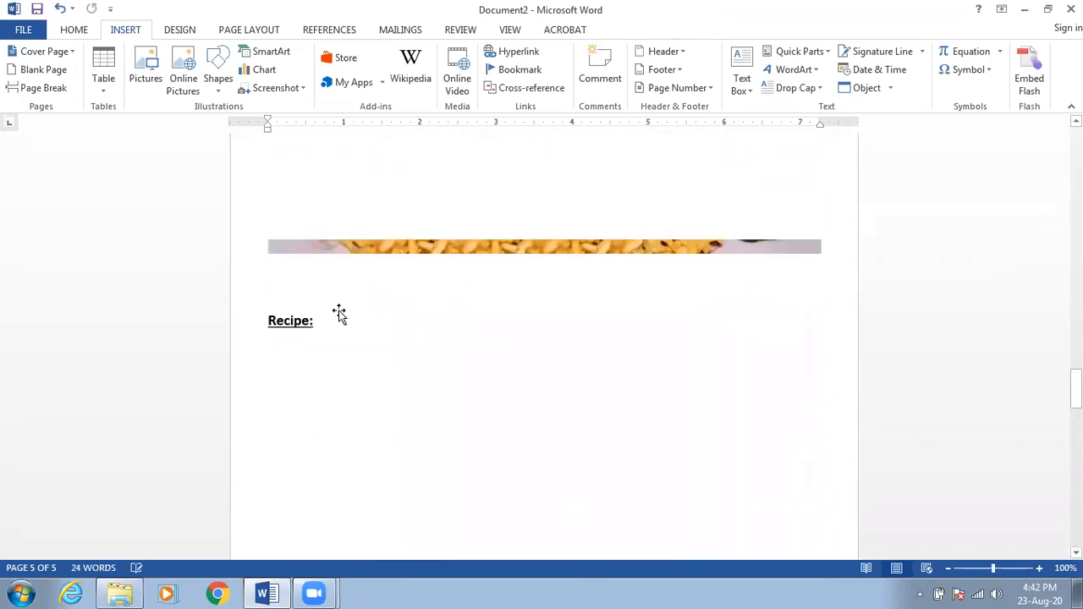
# Follow the Chicken Biryani entry in the table of contents and examine the footer at the end of its page.
pyautogui.scroll(-10, 338, 310)
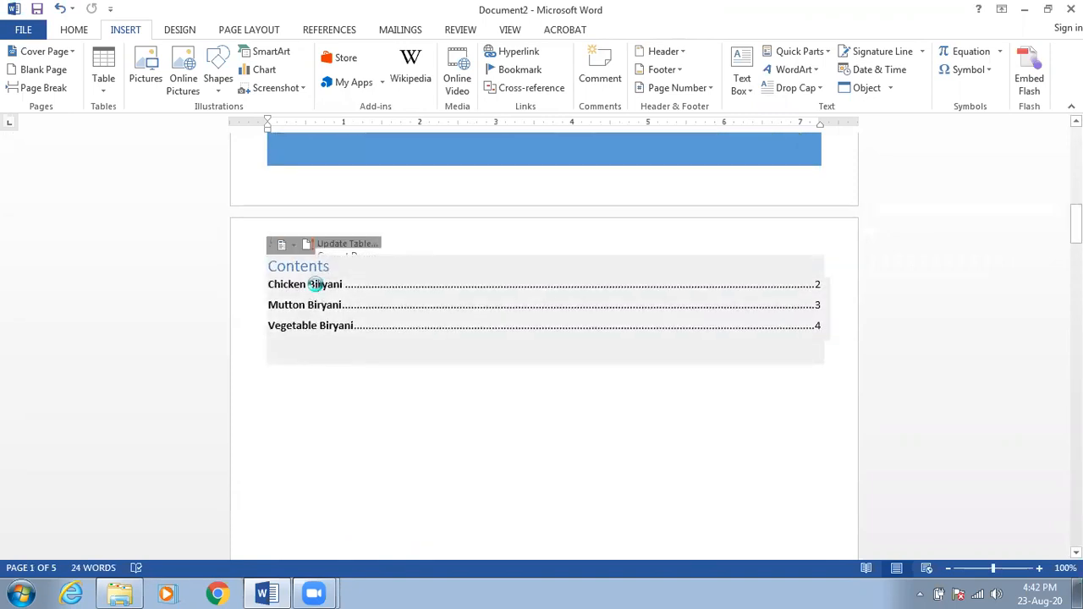
pyautogui.keyDown('ctrl'); pyautogui.click(320, 288); pyautogui.keyUp('ctrl')
pyautogui.scroll(-15, 365, 303)
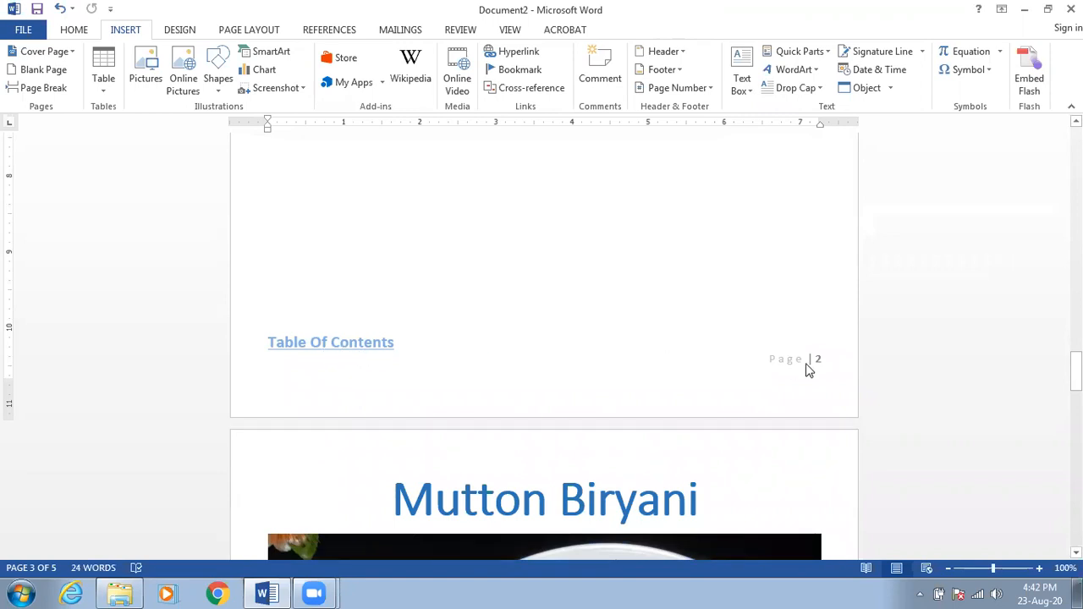
# Open the footer of the Chicken Biryani page for editing.
pyautogui.rightClick(343, 368)
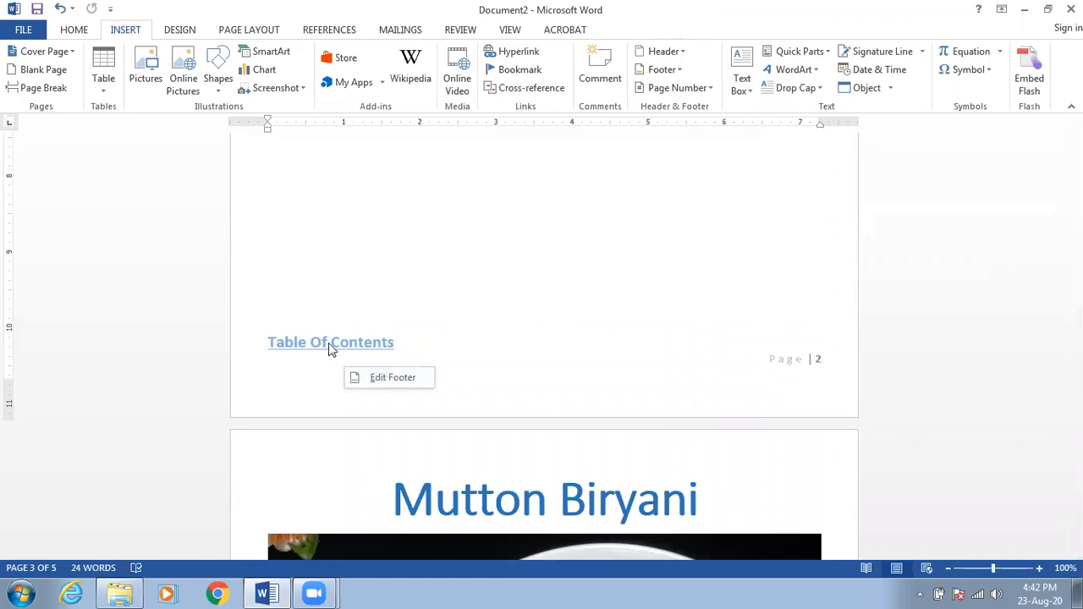
pyautogui.click(383, 379)
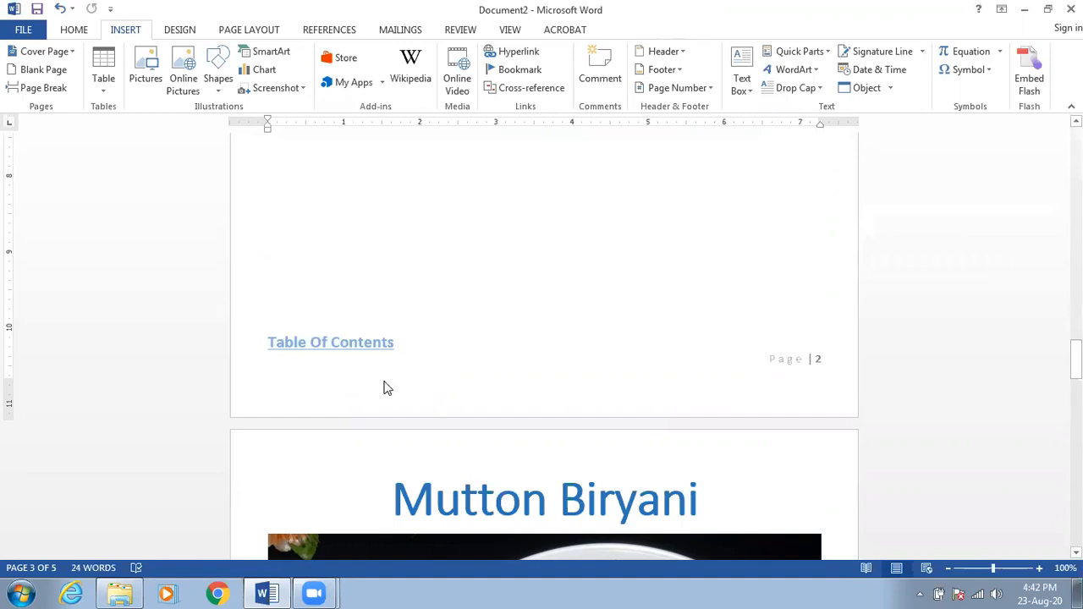